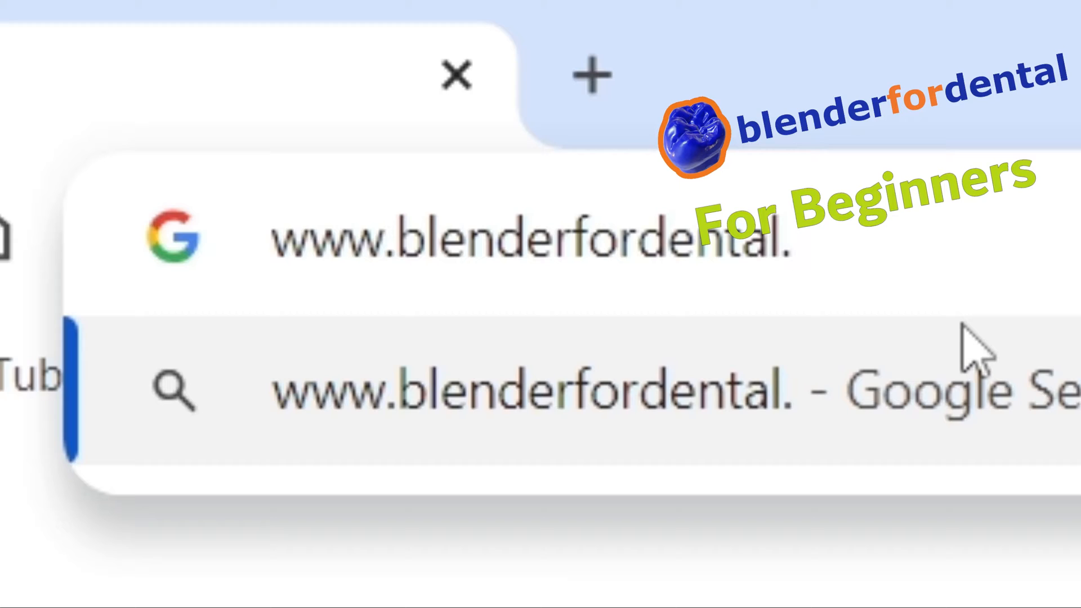
pyautogui.write('com')
pyautogui.press('Return')
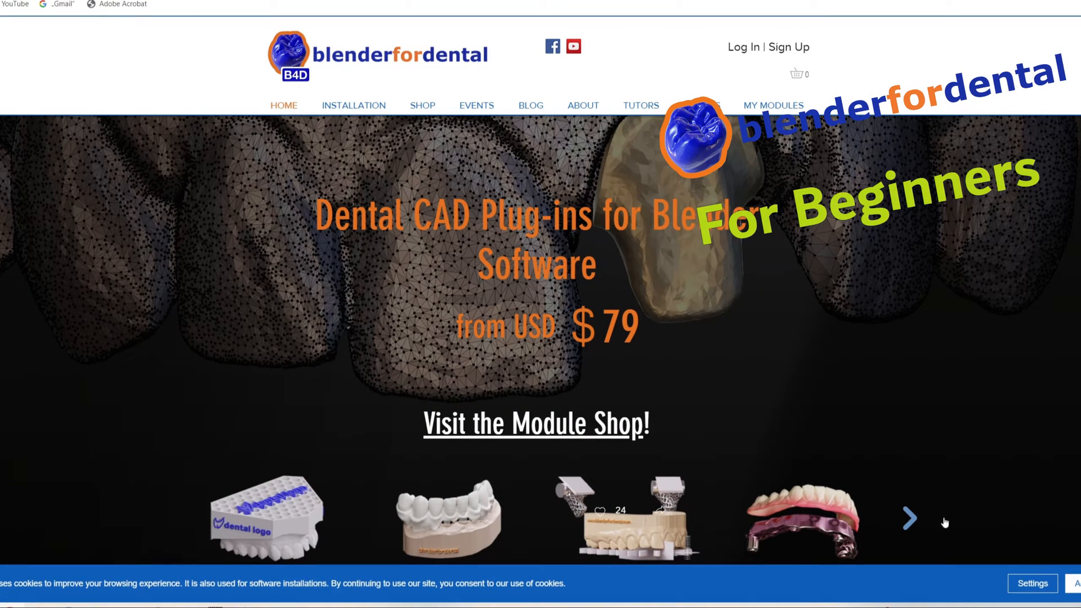
pyautogui.scroll(-4, 599, 230)
pyautogui.scroll(4, 592, 218)
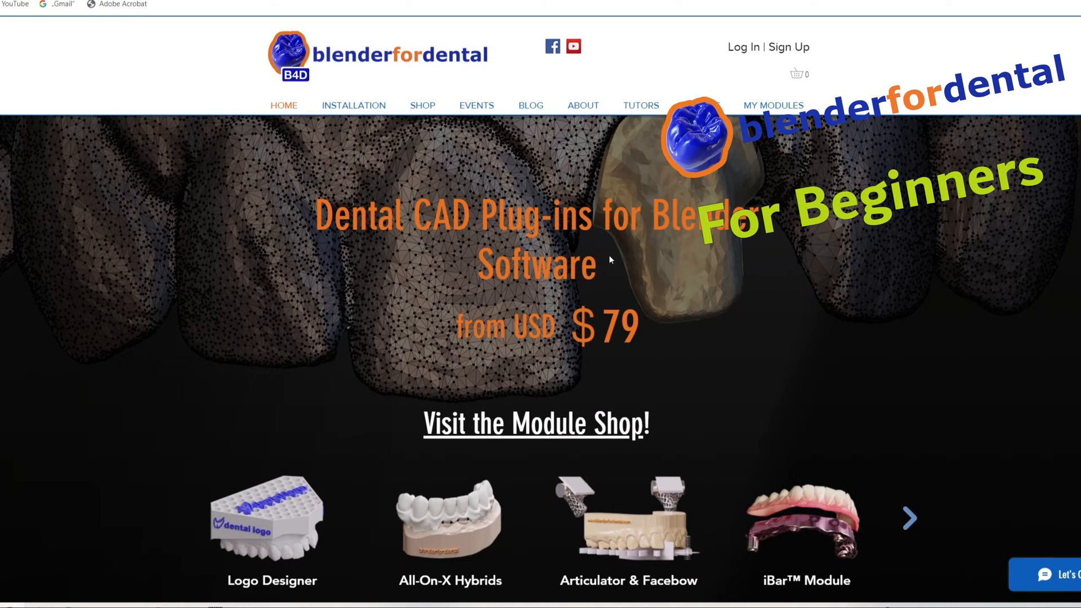
pyautogui.scroll(-2, 616, 269)
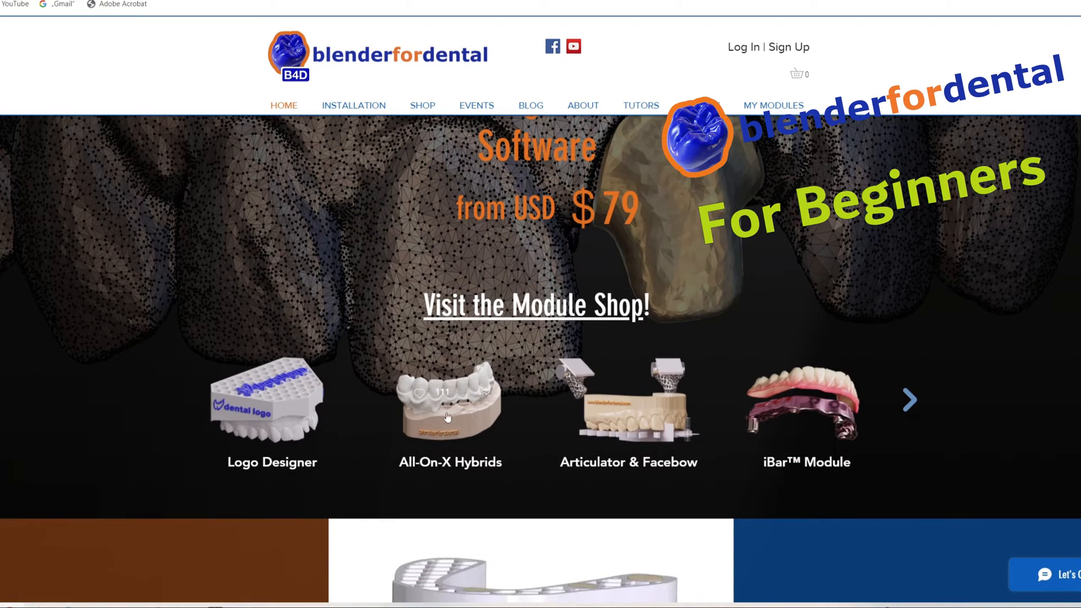
pyautogui.scroll(-3, 718, 442)
pyautogui.scroll(5, 587, 391)
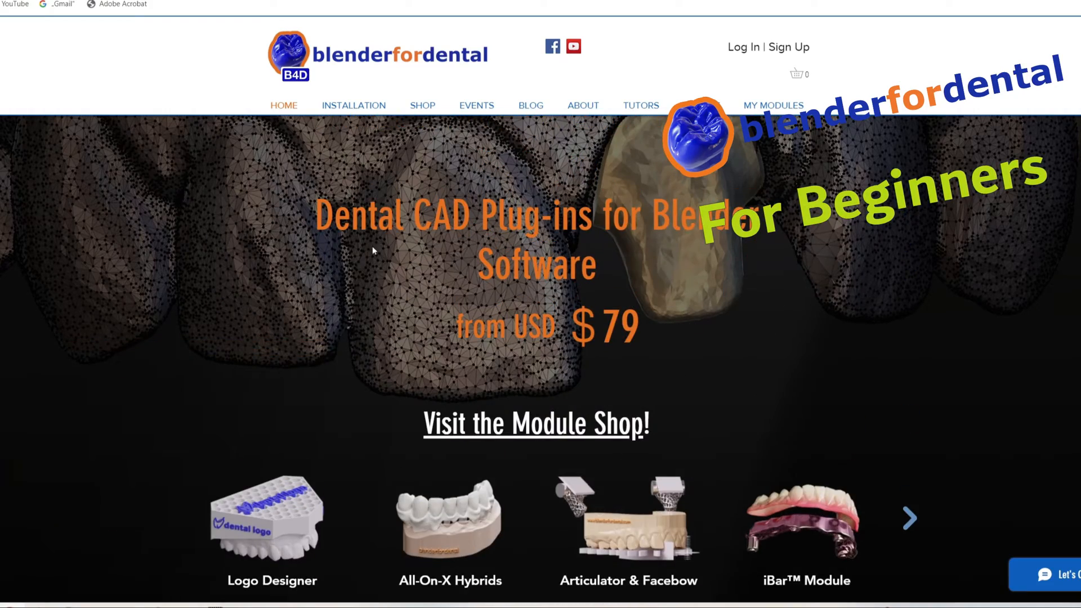
pyautogui.click(422, 111)
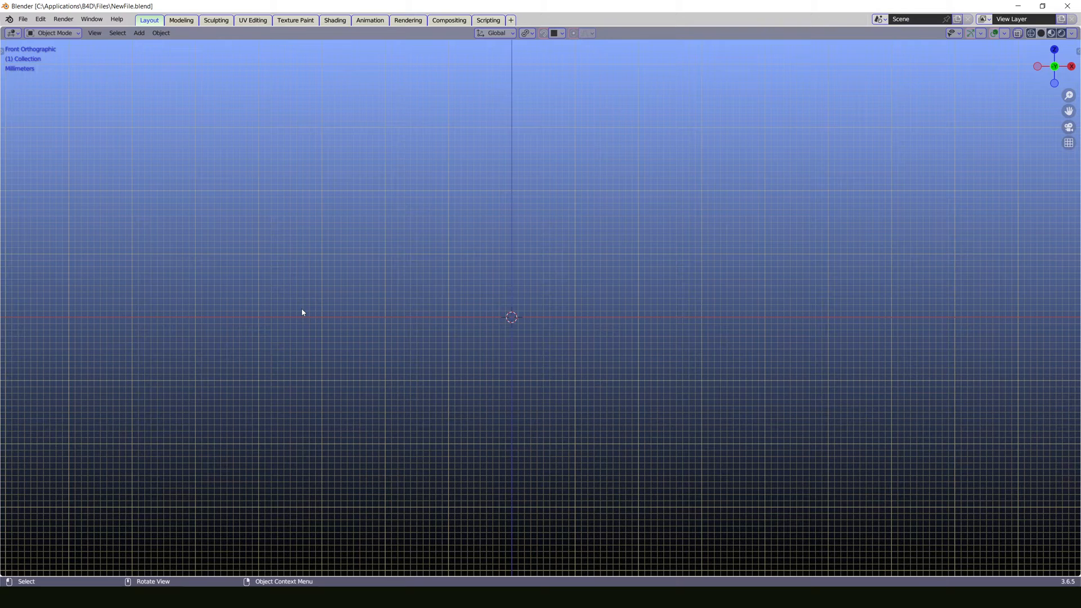
# Step: Switch to Blender and show the sidebar with the Models Designer tools from their beginning
pyautogui.press('n')
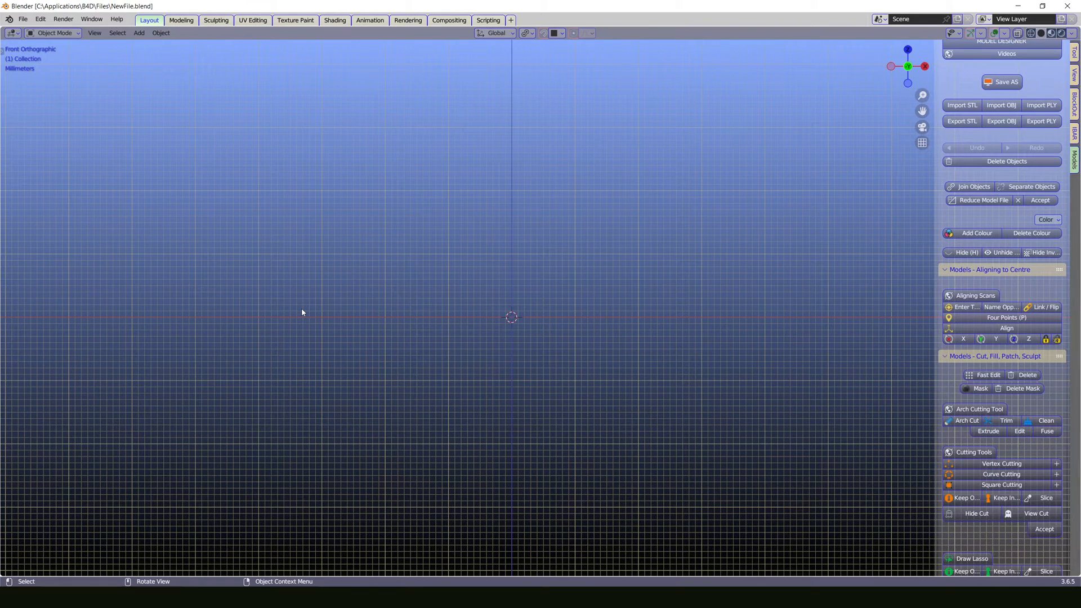
pyautogui.press('n')
pyautogui.press('n')
pyautogui.scroll(2, 1040, 173)
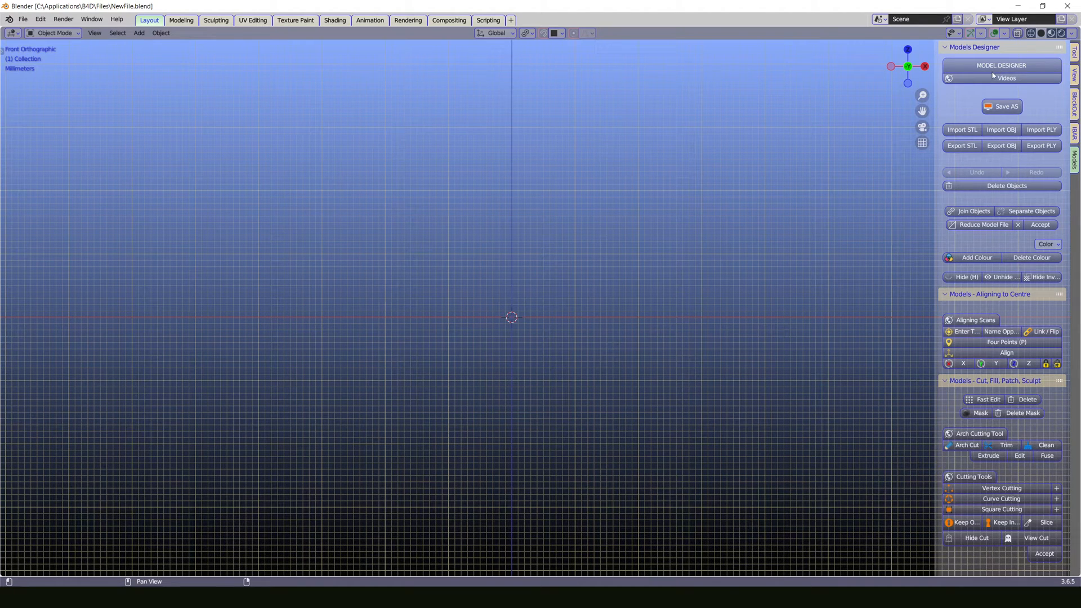
# Step: Import the lower-jaw and upper-jaw STL scans together from the case folder and shade both smooth
pyautogui.click(966, 133)
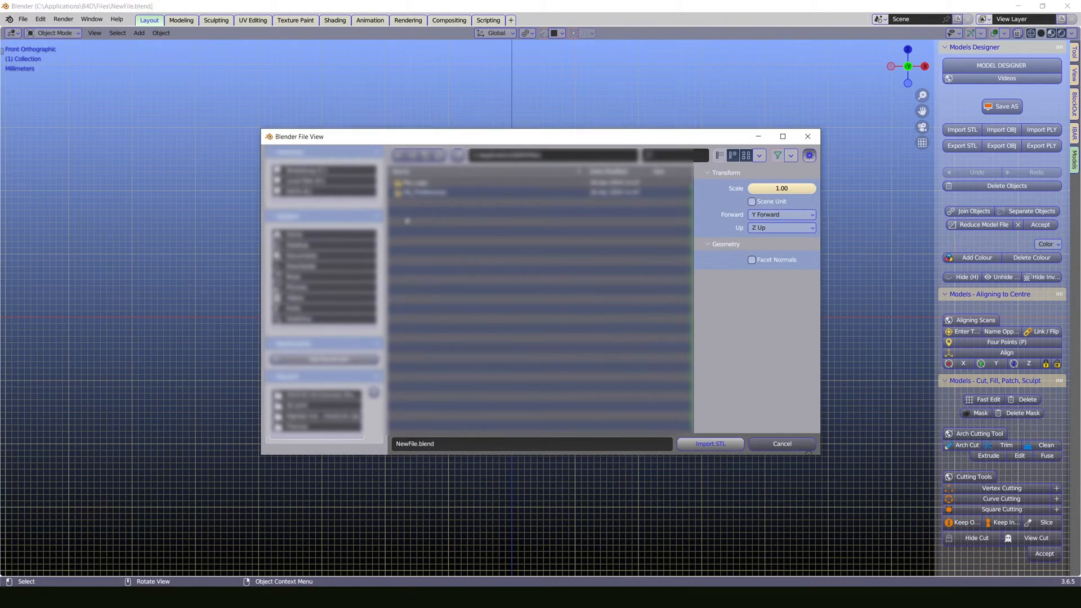
pyautogui.click(541, 156)
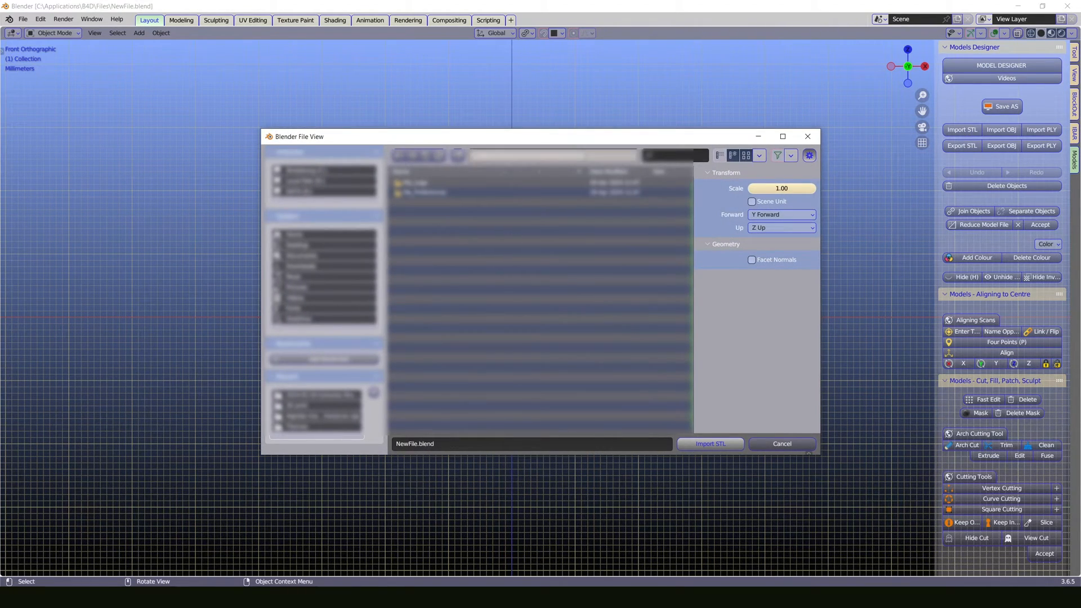
pyautogui.press('Return')
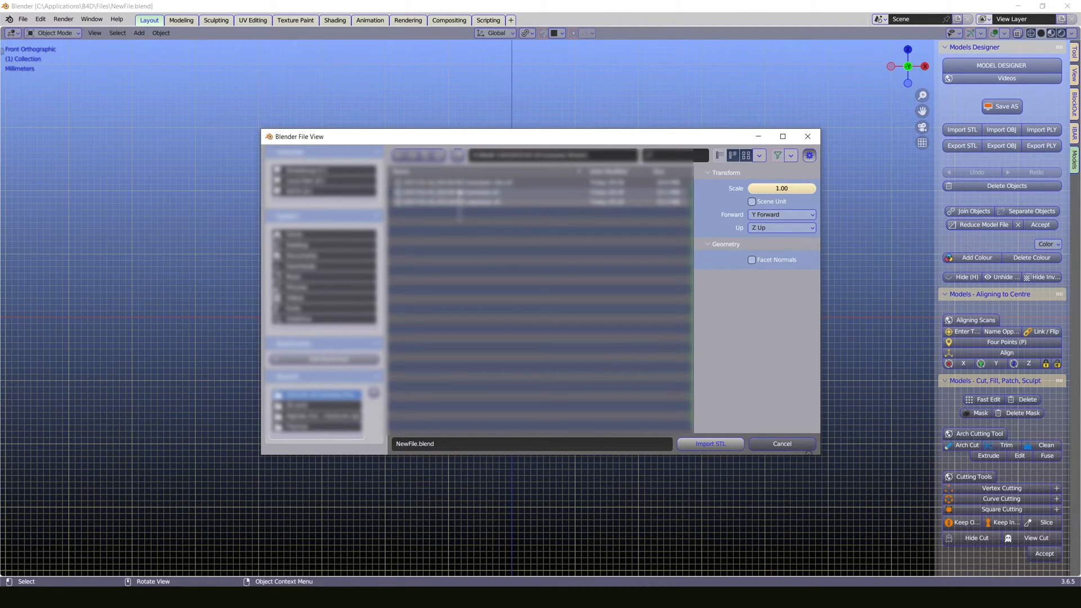
pyautogui.moveTo(460, 192); pyautogui.dragTo(459, 201)
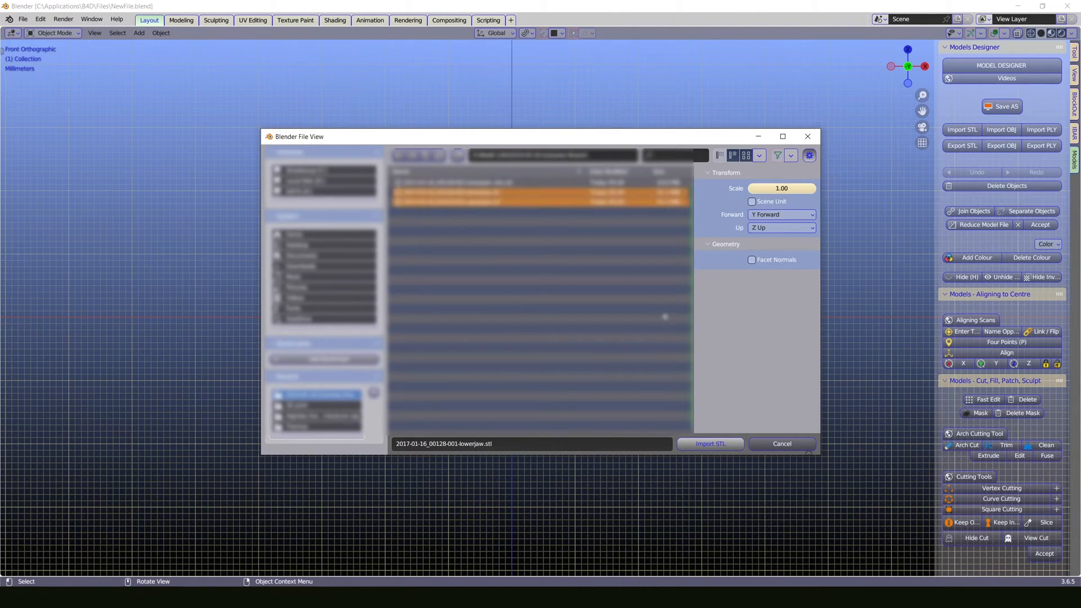
pyautogui.click(722, 447)
pyautogui.click(723, 447)
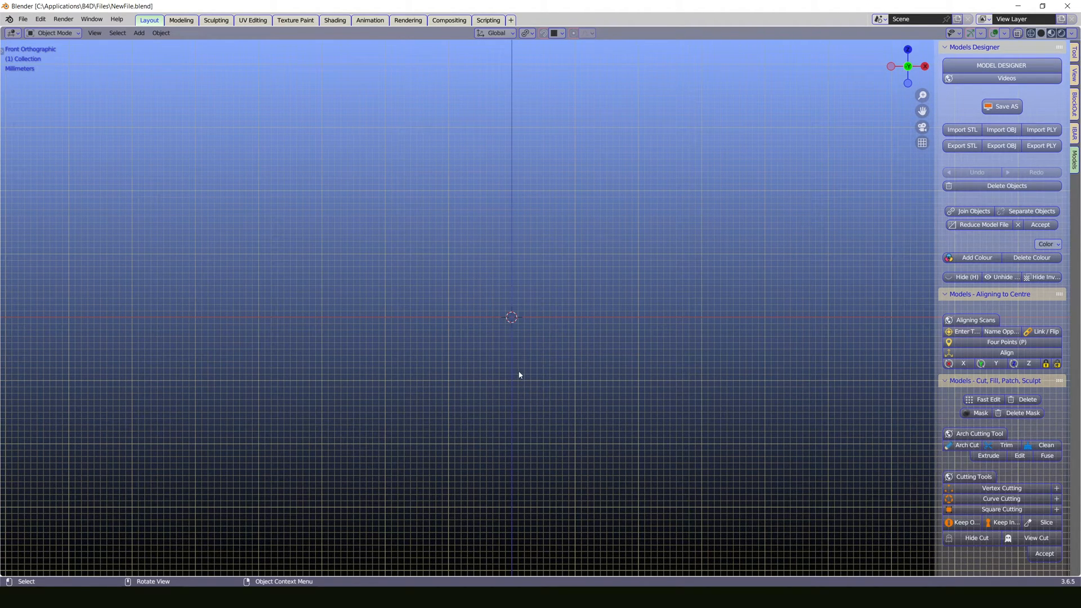
pyautogui.rightClick(508, 352)
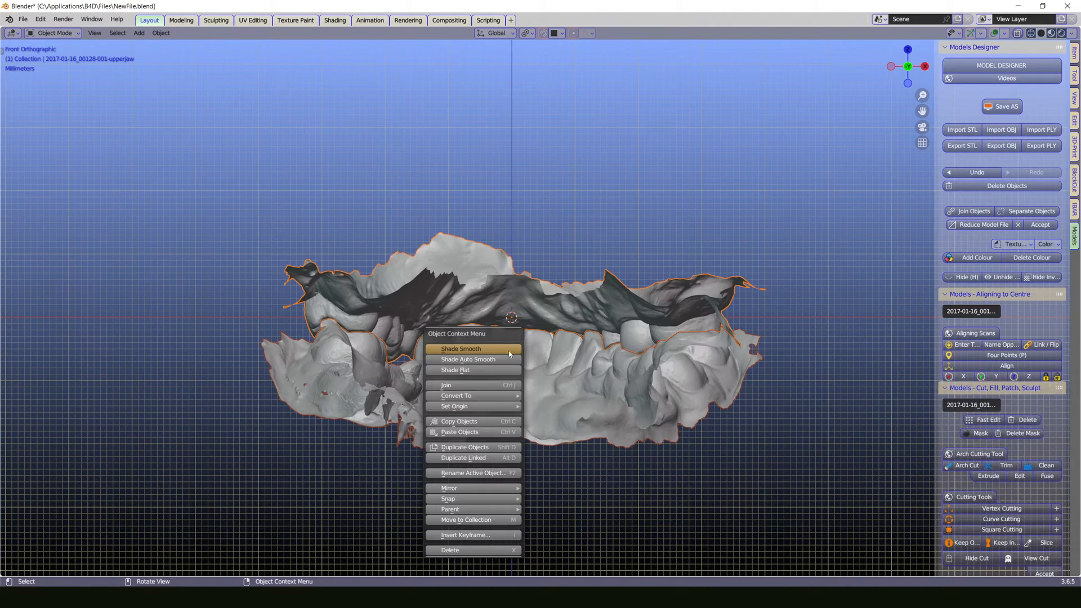
pyautogui.click(508, 353)
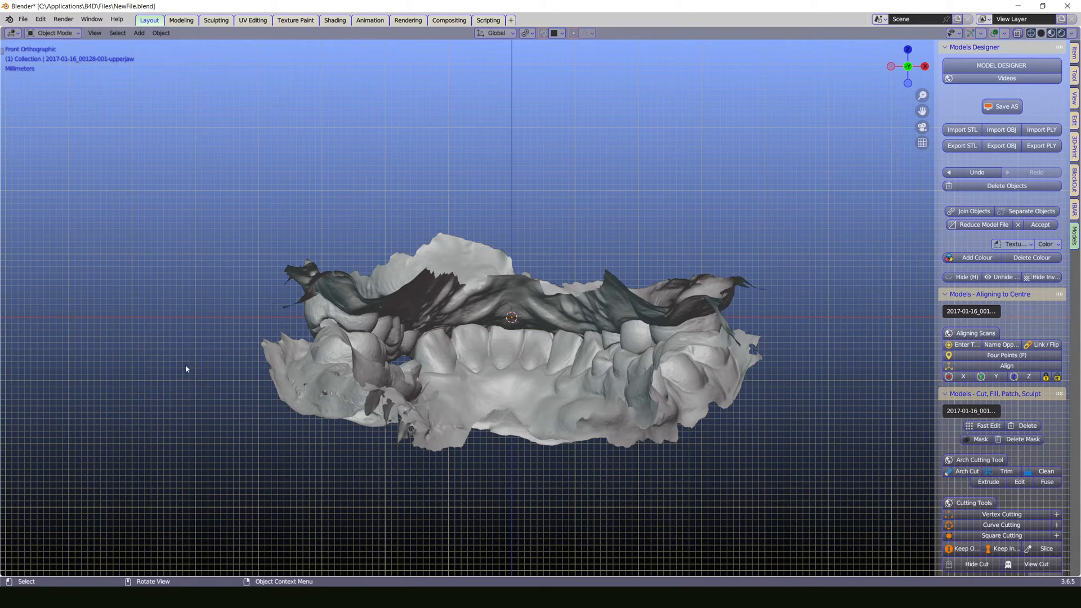
# Step: Examine both jaw scans in the front orthographic view at closer and farther zoom levels
pyautogui.scroll(1, 166, 384)
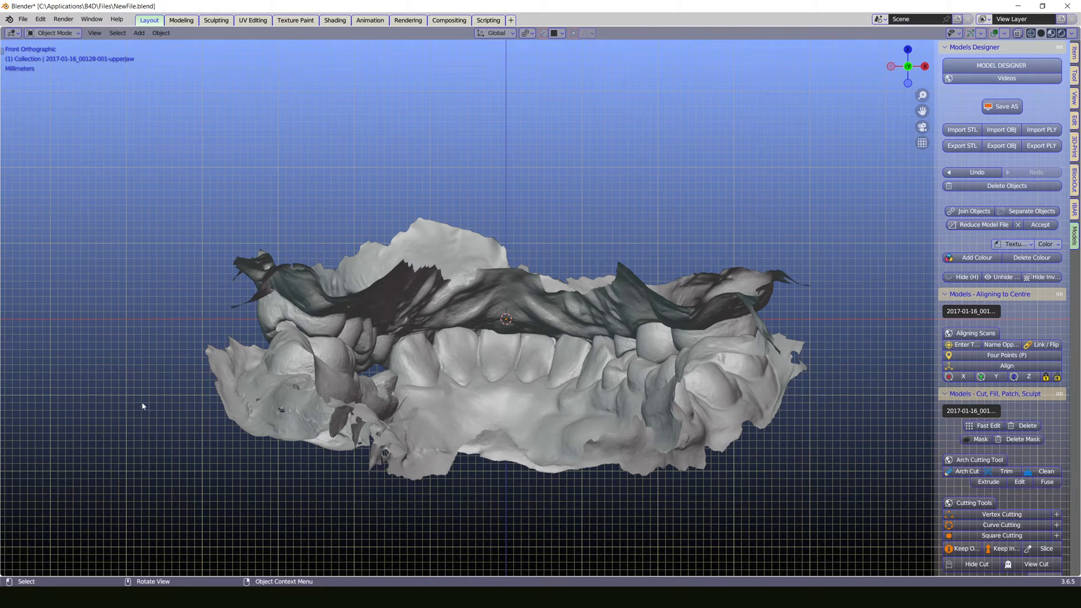
pyautogui.scroll(-1, 50, 239)
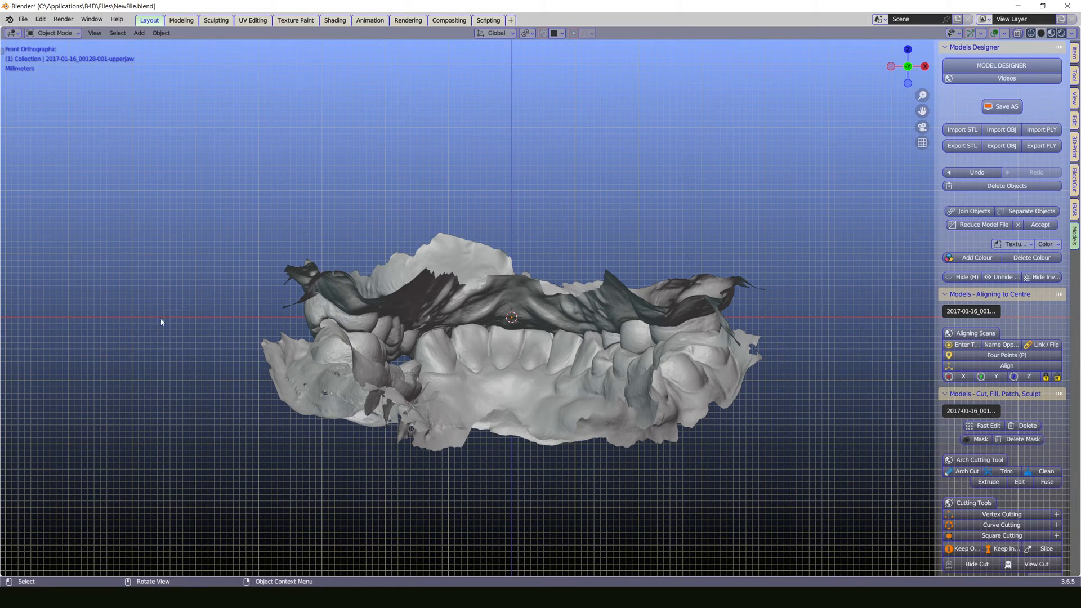
pyautogui.scroll(-1, 159, 357)
pyautogui.scroll(2, 165, 359)
pyautogui.scroll(-2, 165, 358)
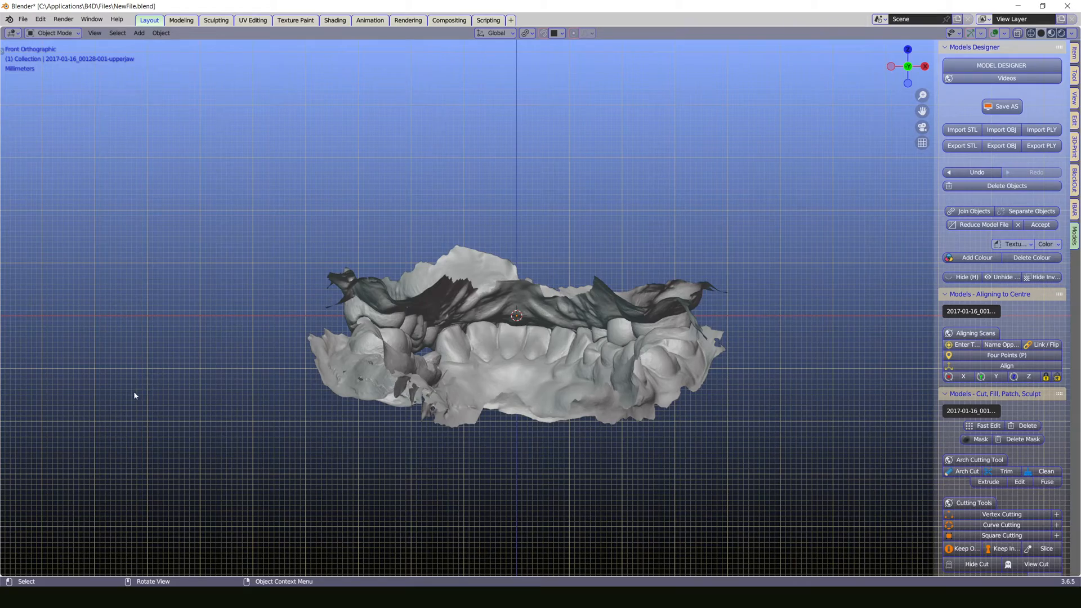
pyautogui.scroll(5, 217, 378)
pyautogui.scroll(-3, 213, 378)
pyautogui.scroll(-5, 207, 376)
pyautogui.scroll(8, 205, 373)
pyautogui.scroll(-5, 202, 375)
pyautogui.scroll(1, 201, 376)
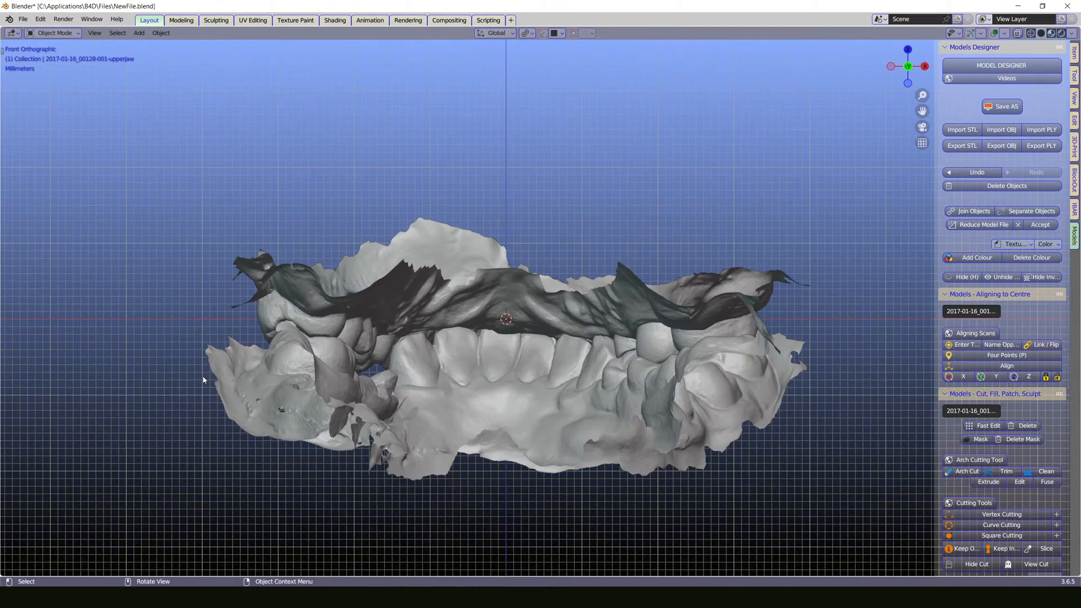
# Step: Inspect the jaw scans in the right, front and left orthographic views, centring them in the left view
pyautogui.moveTo(32, 342); pyautogui.dragTo(395, 365, button='middle')
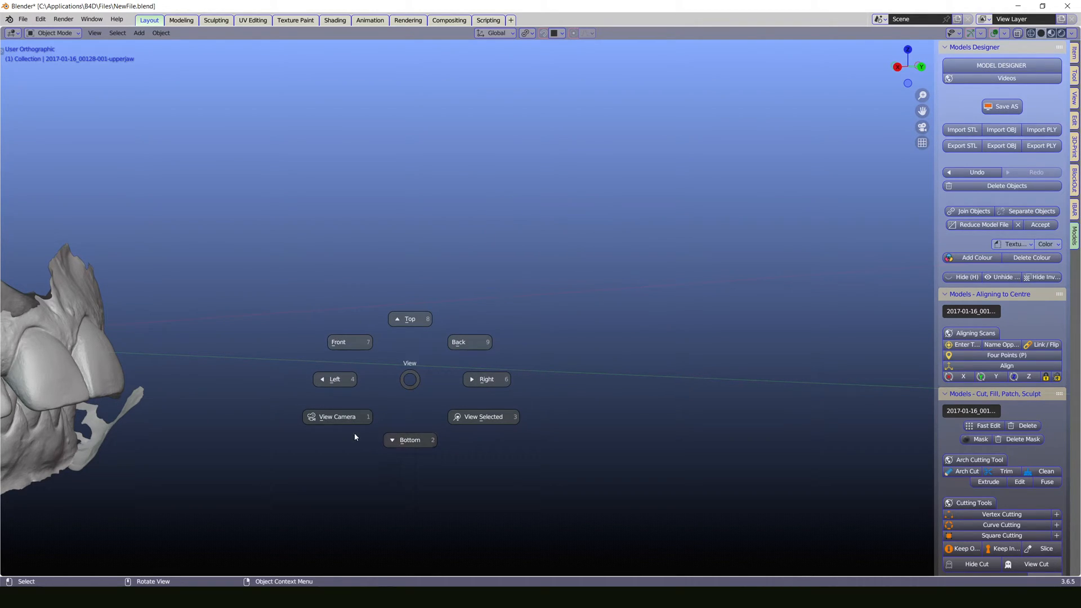
pyautogui.click(492, 382)
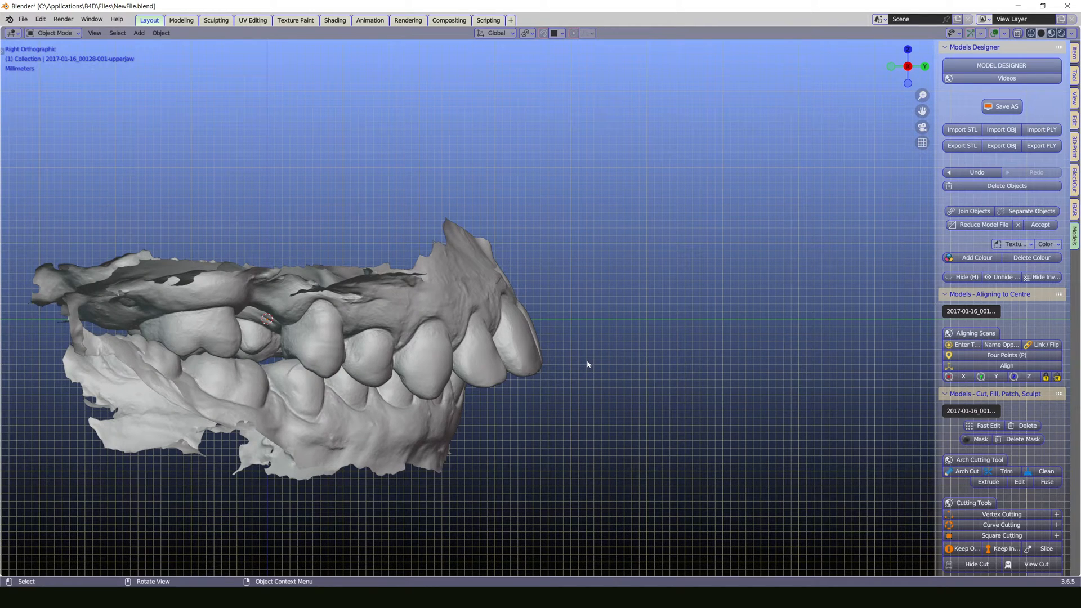
pyautogui.press('`')
pyautogui.click(526, 325)
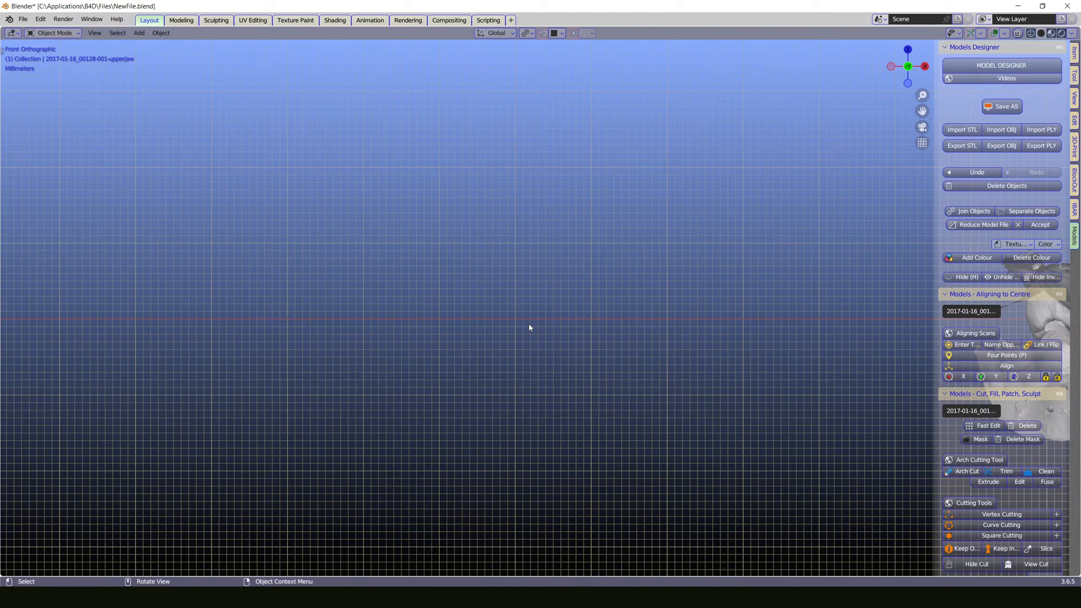
pyautogui.press('`')
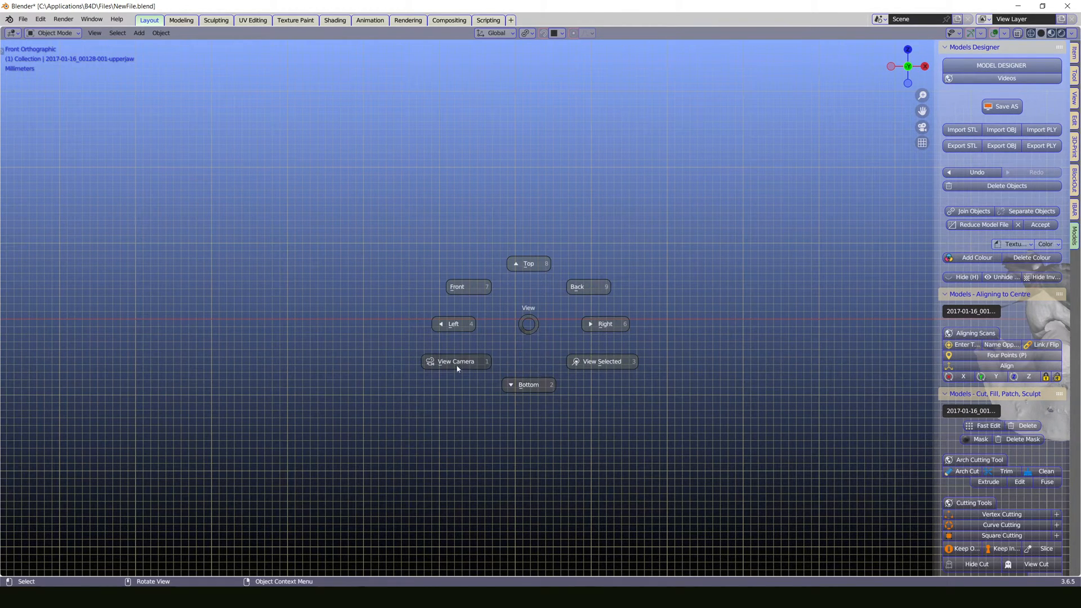
pyautogui.click(447, 329)
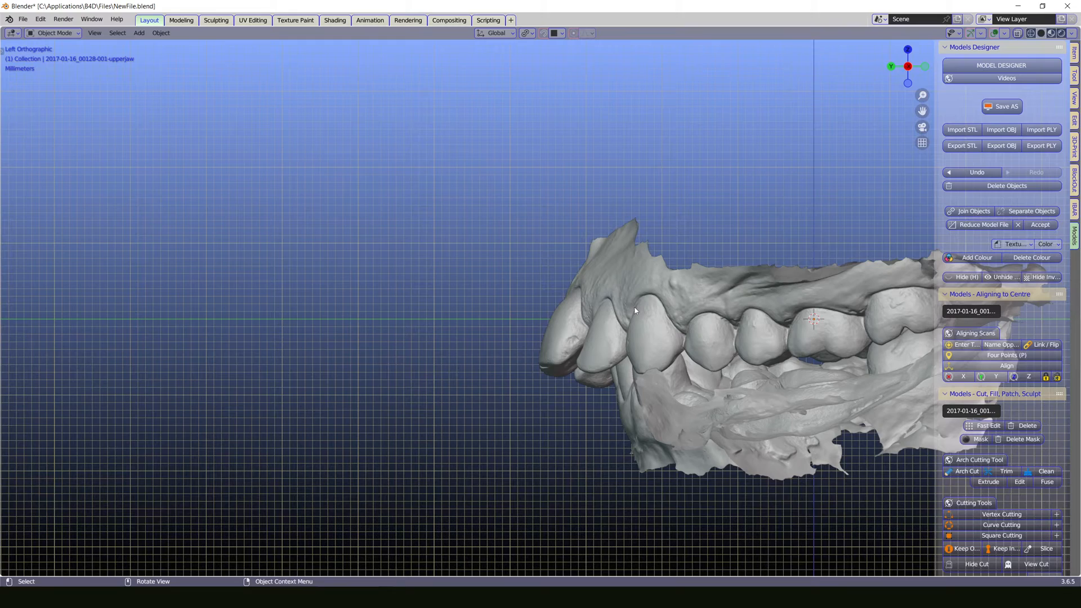
pyautogui.keyDown('shift'); pyautogui.moveTo(715, 327); pyautogui.dragTo(360, 308, button='middle'); pyautogui.keyUp('shift')
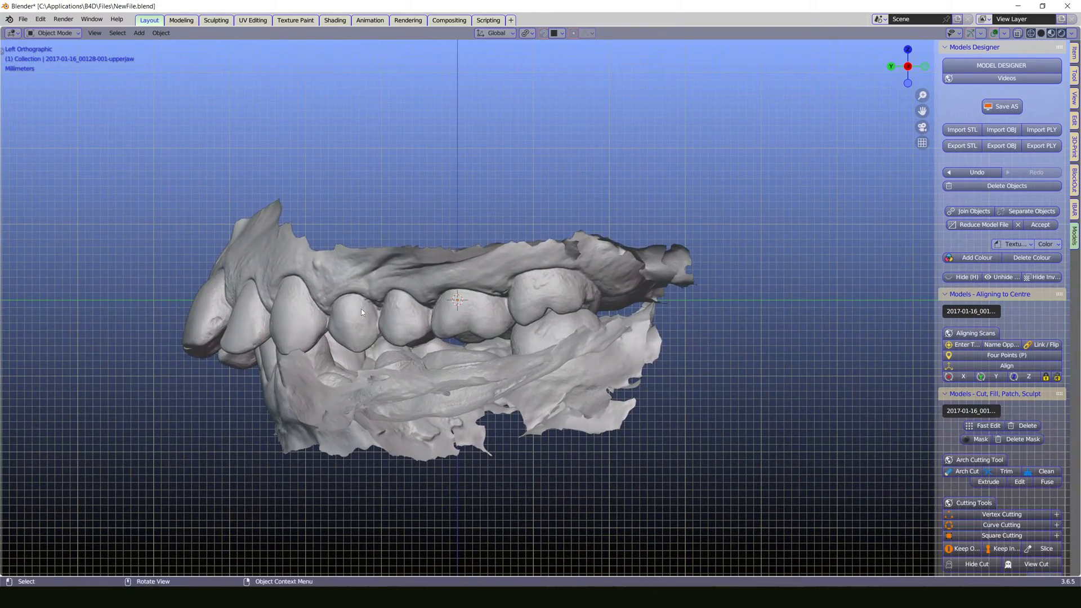
# Step: Inspect the jaw scans from the left, top and back, ending on a centred close-up of the incisors in the back orthographic view
pyautogui.moveTo(437, 193); pyautogui.dragTo(594, 305, button='middle')
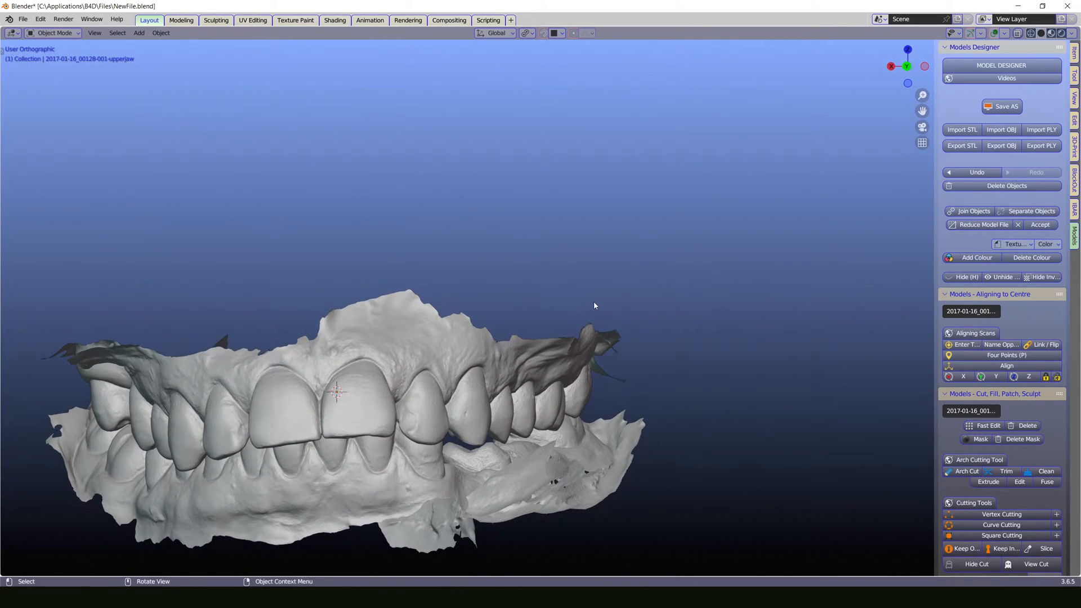
pyautogui.press('`')
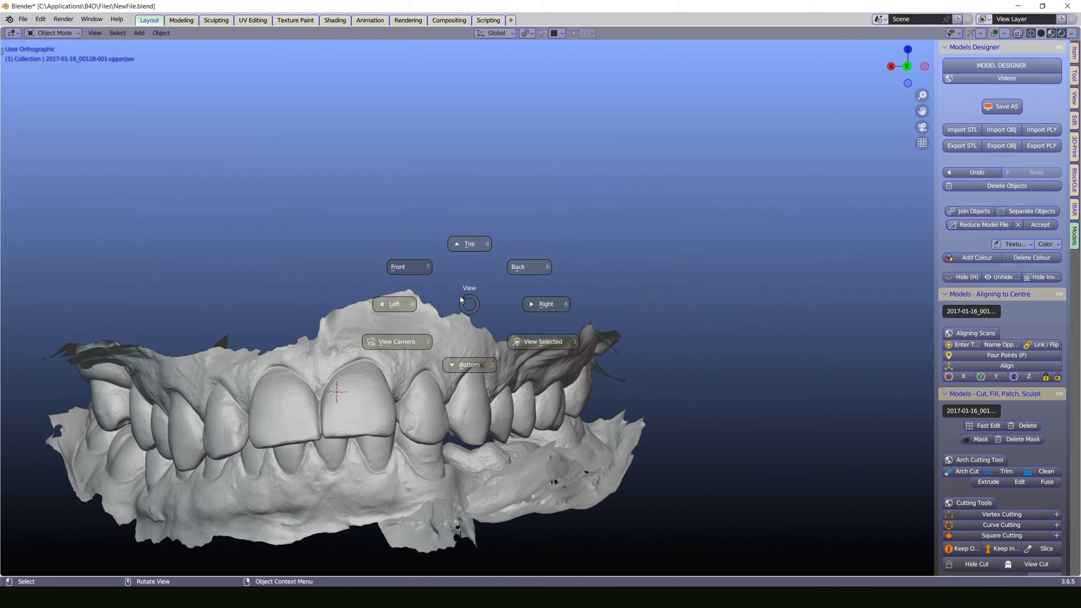
pyautogui.click(383, 305)
pyautogui.press('`')
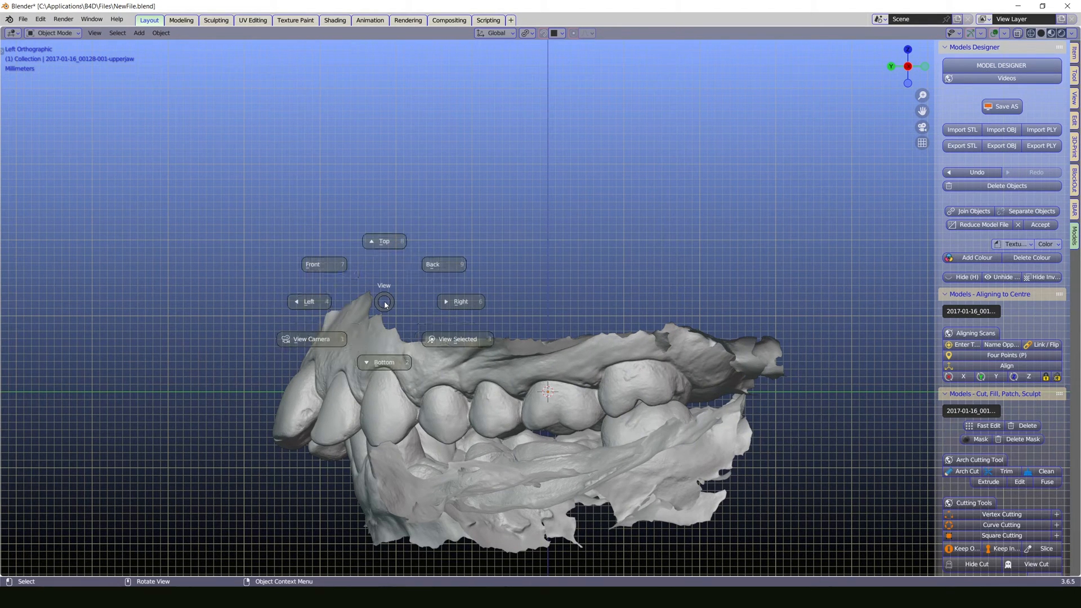
pyautogui.click(388, 242)
pyautogui.press('`')
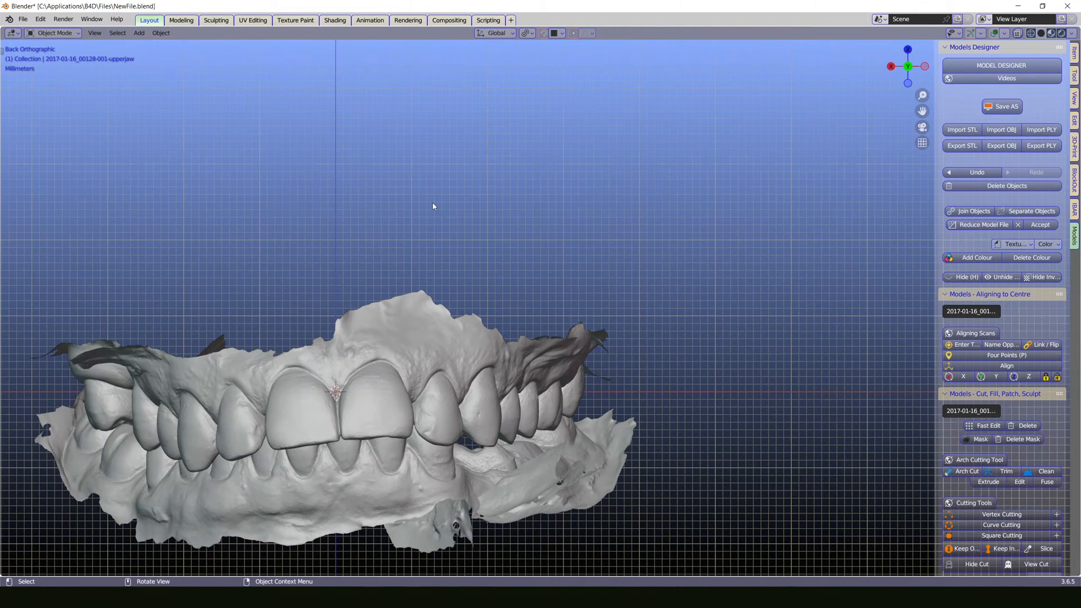
pyautogui.click(432, 207)
pyautogui.moveTo(359, 324); pyautogui.dragTo(350, 342, button='middle')
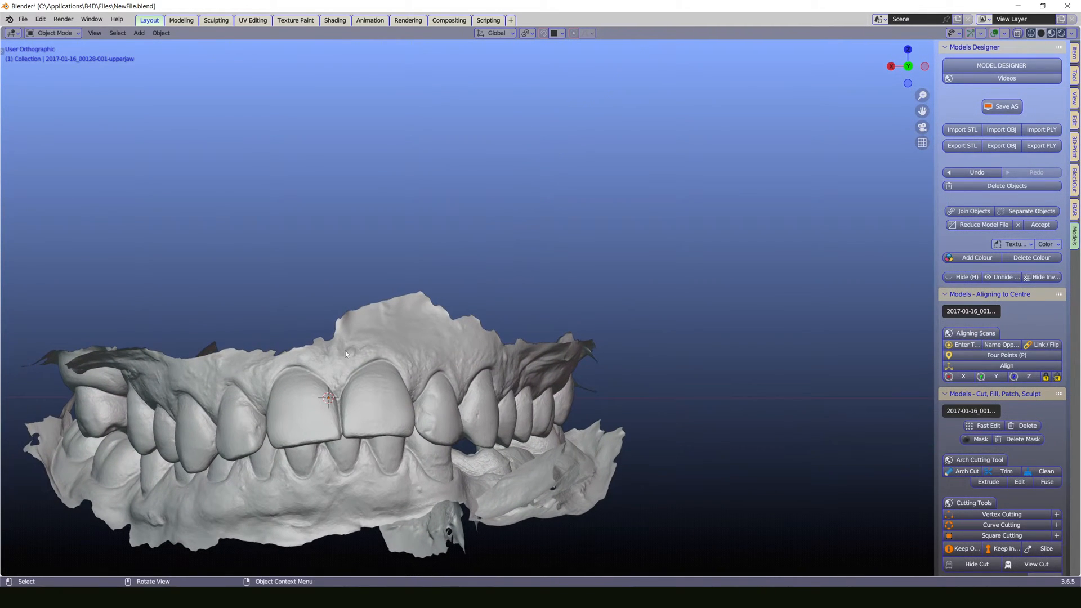
pyautogui.press('`')
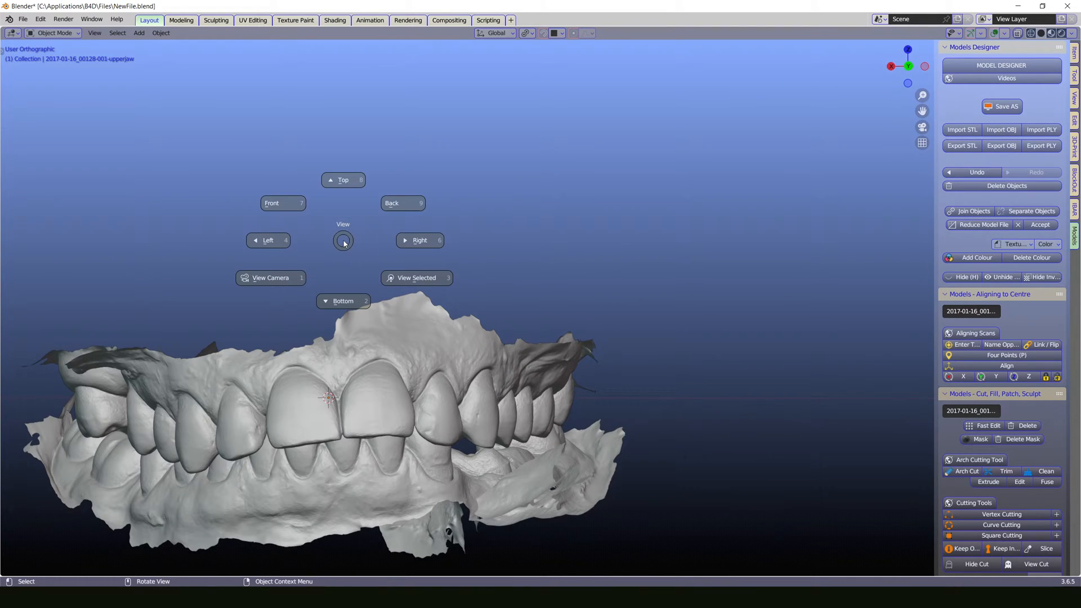
pyautogui.click(385, 201)
pyautogui.keyDown('shift'); pyautogui.moveTo(410, 371); pyautogui.dragTo(524, 294, button='middle'); pyautogui.keyUp('shift')
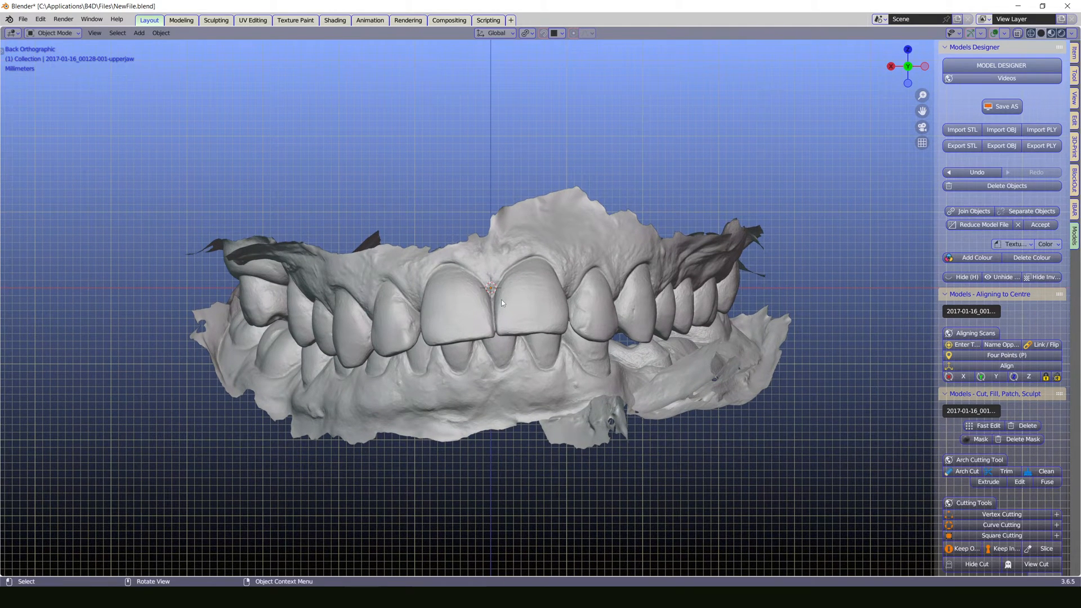
pyautogui.scroll(2, 503, 301)
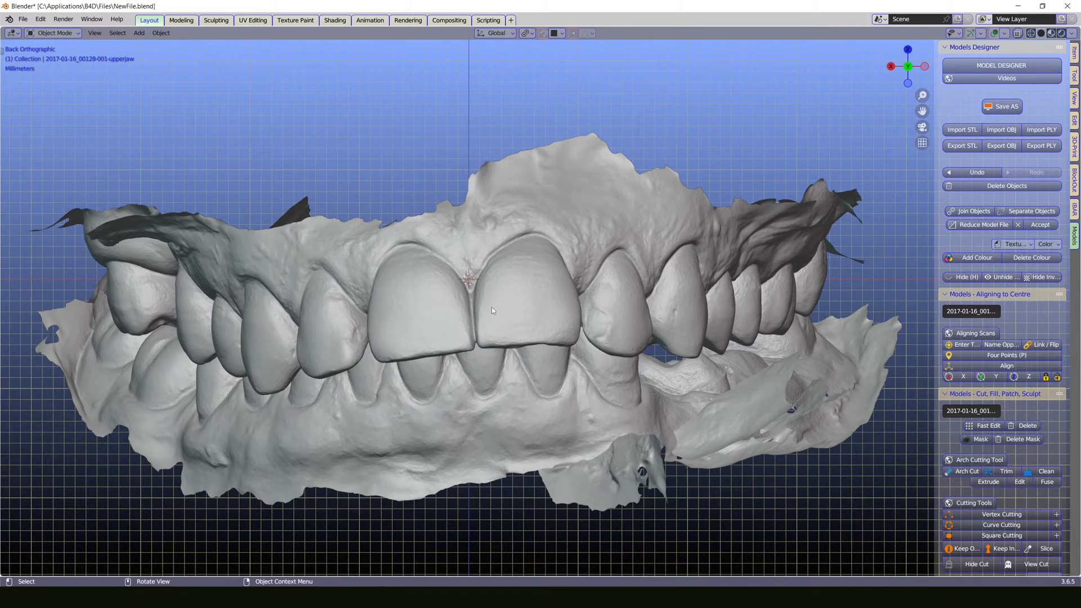
# Step: Select the upper-jaw and lower-jaw scans together and clear the selection again
pyautogui.click(532, 303)
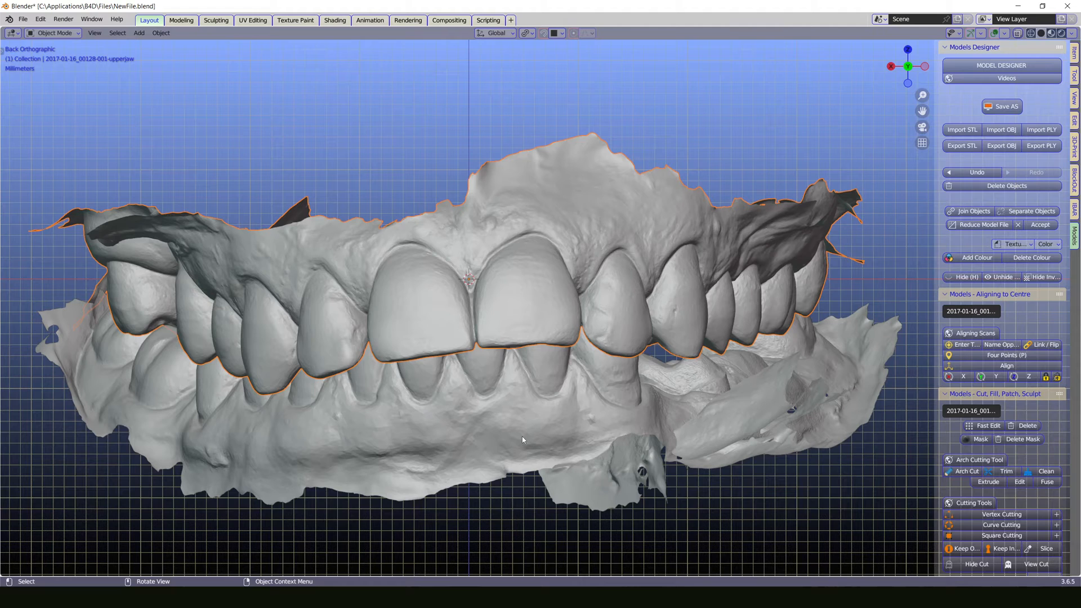
pyautogui.keyDown('shift'); pyautogui.click(445, 448); pyautogui.keyUp('shift')
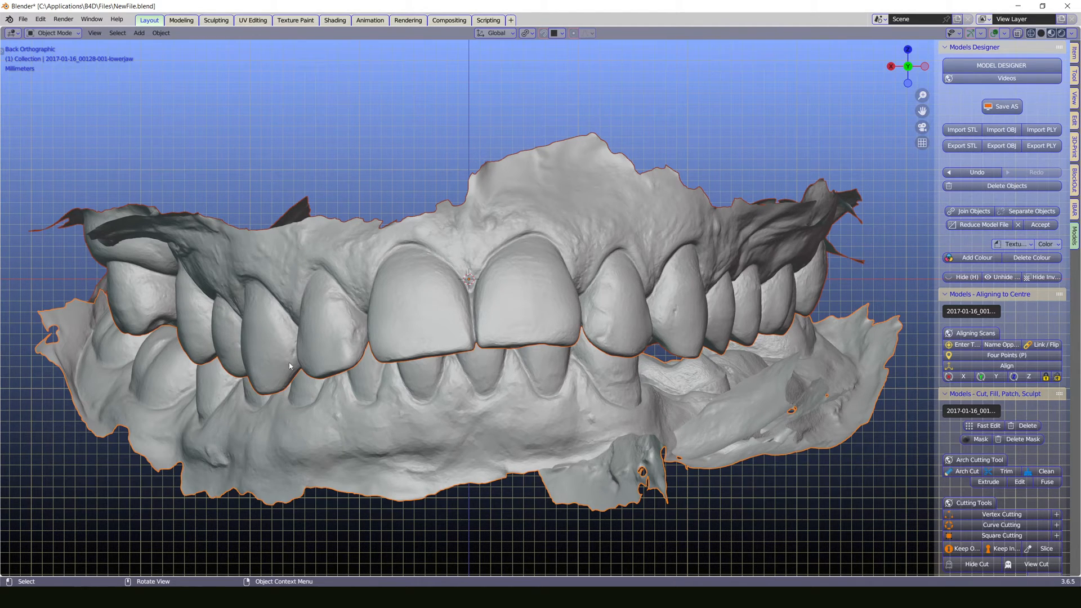
pyautogui.hotkey('alt', 'a')
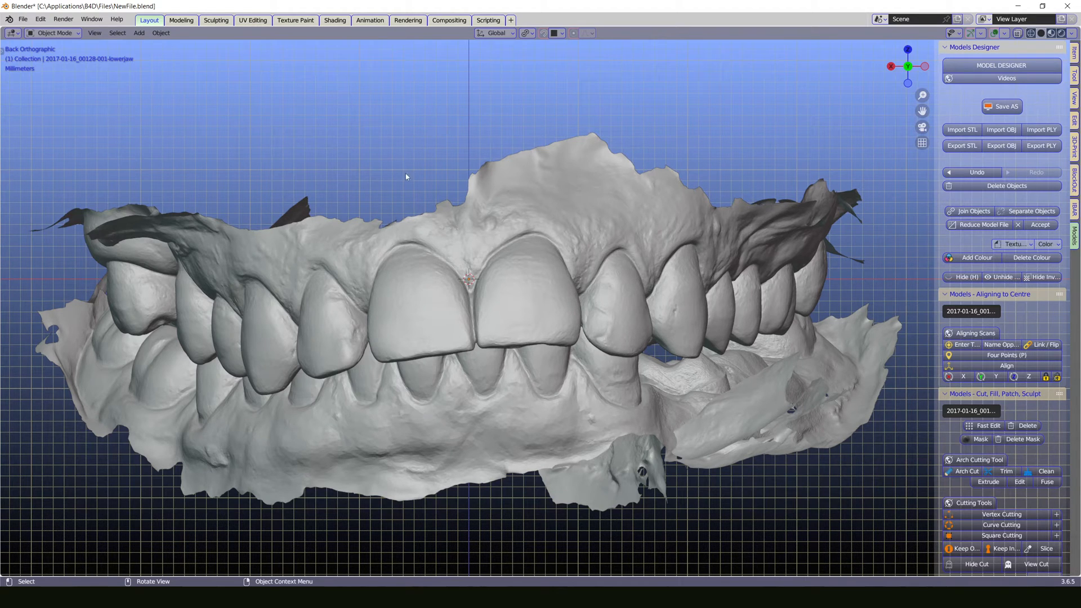
# Step: Select both jaw scans, try moving them together about 2 mm sideways, undo the move and clear the selection
pyautogui.click(403, 217)
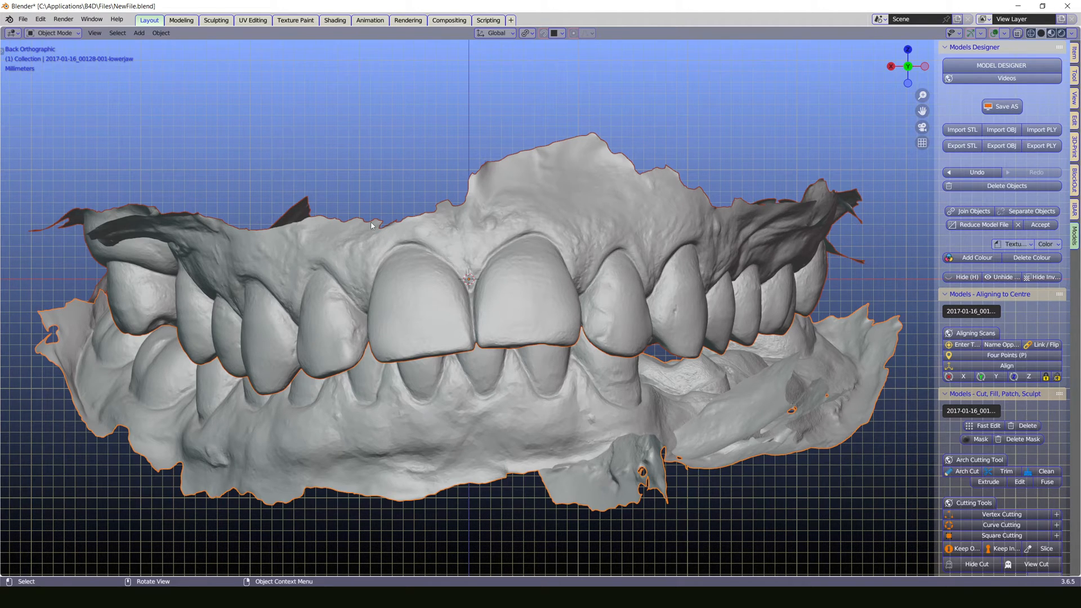
pyautogui.press('g')
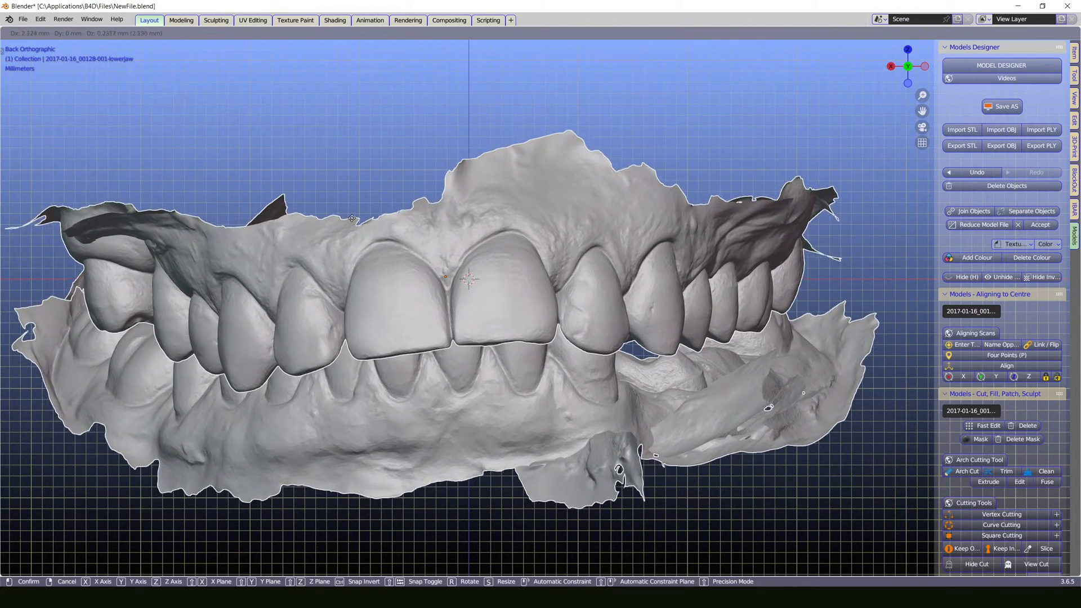
pyautogui.click(355, 219)
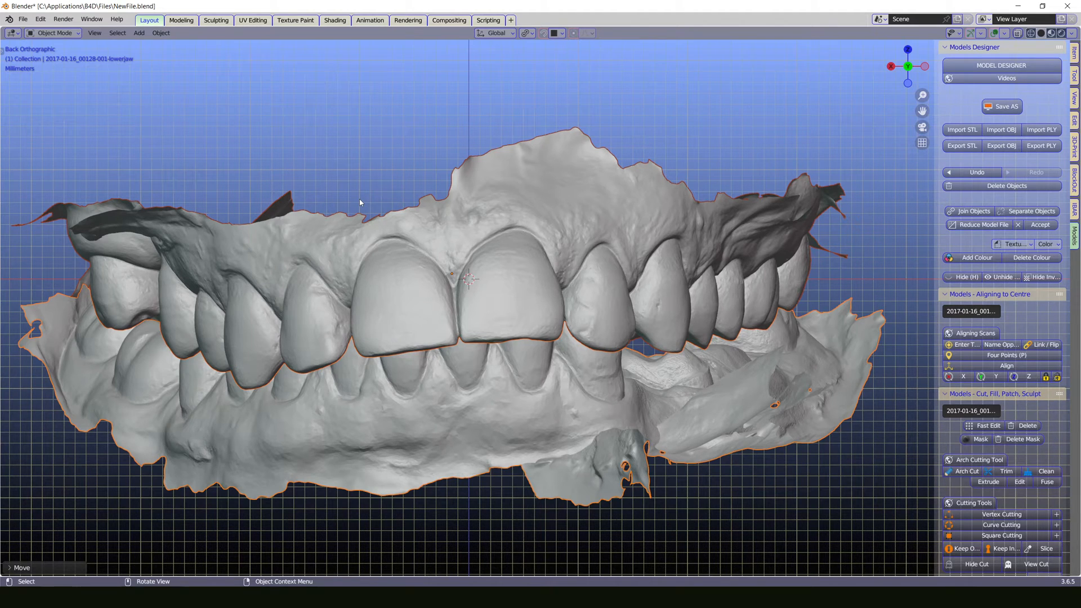
pyautogui.press('ctrl')
pyautogui.hotkey('ctrl', 'z')
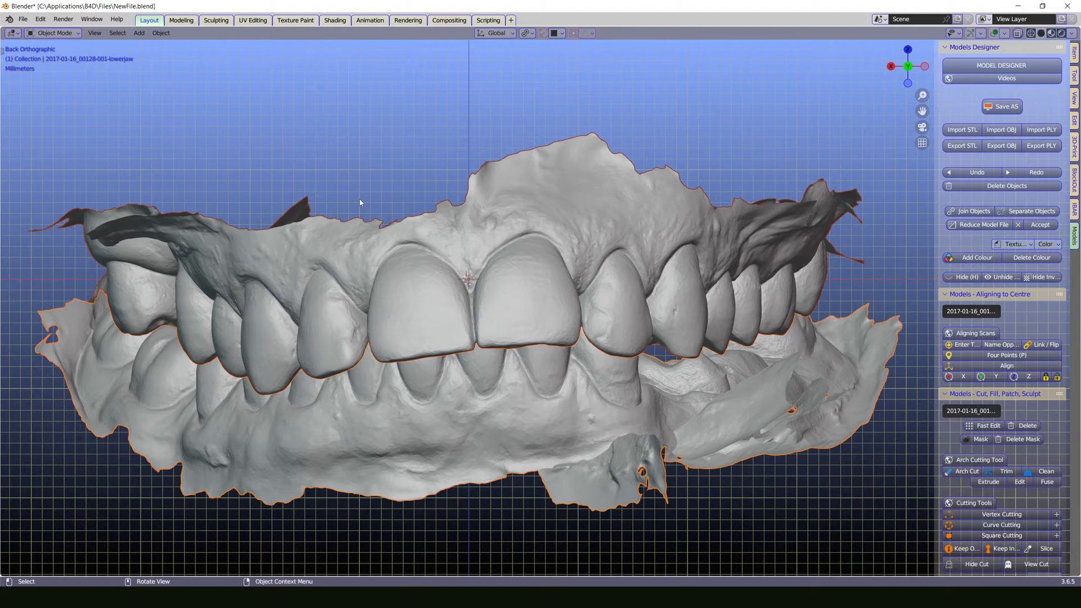
pyautogui.click(381, 170)
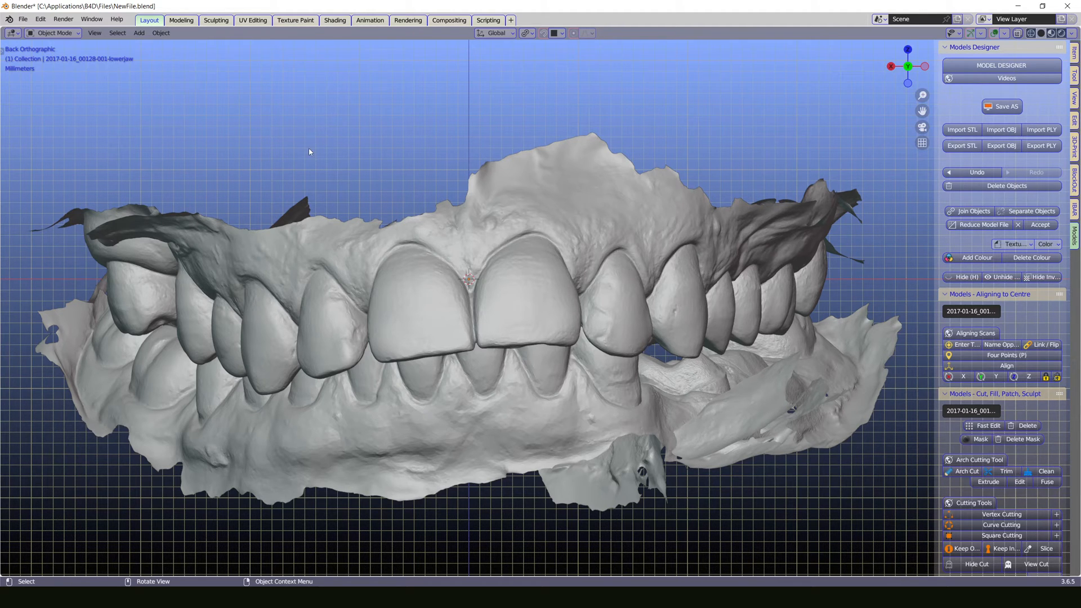
# Step: Select only the upper-jaw scan, try rotating it about 7° clockwise, and undo the rotation
pyautogui.click(427, 297)
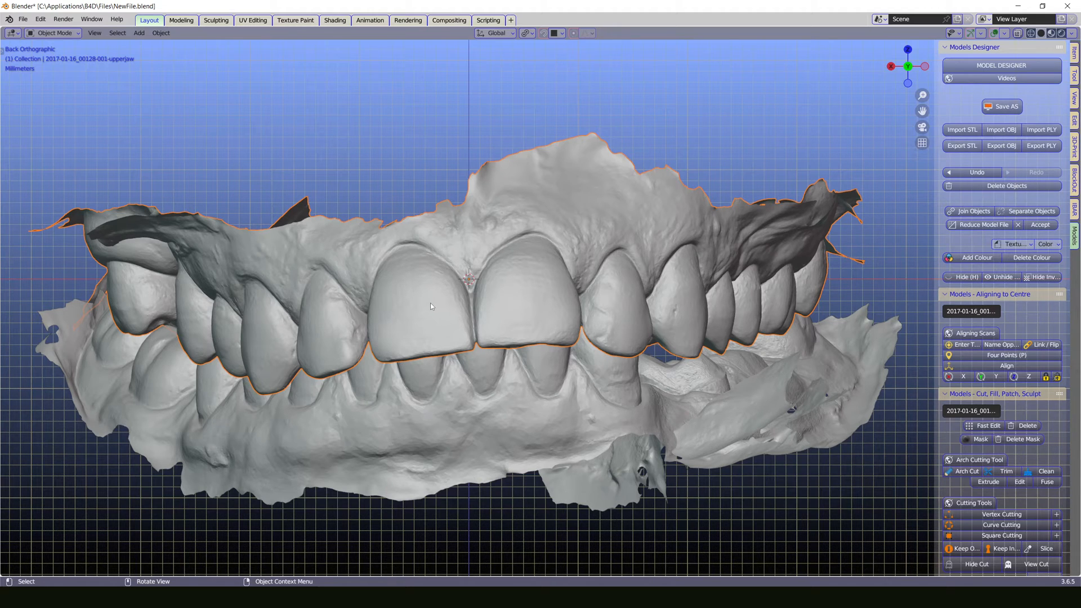
pyautogui.press('r')
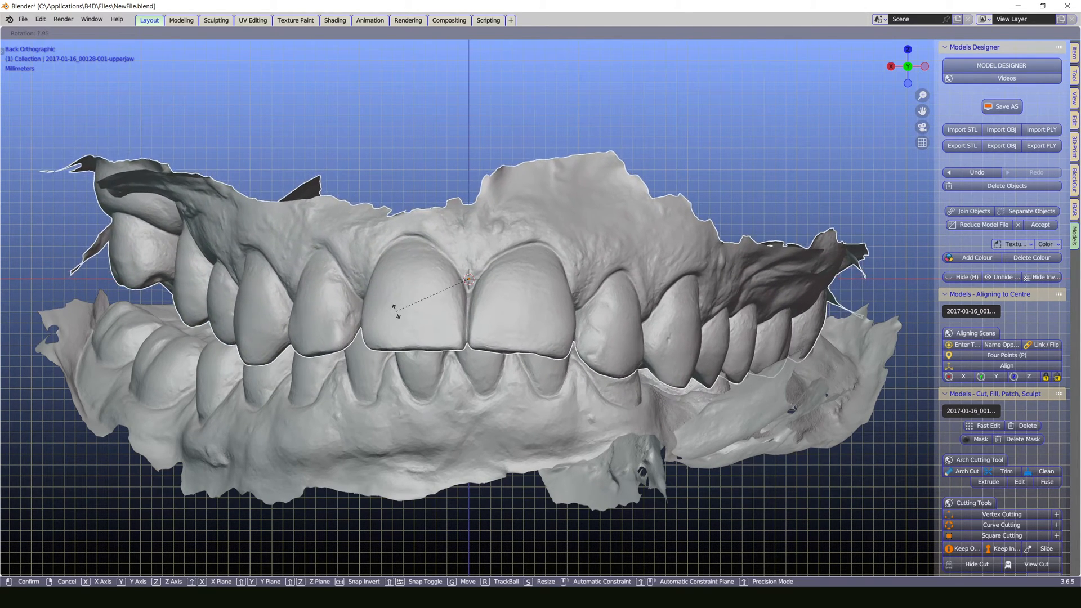
pyautogui.click(397, 316)
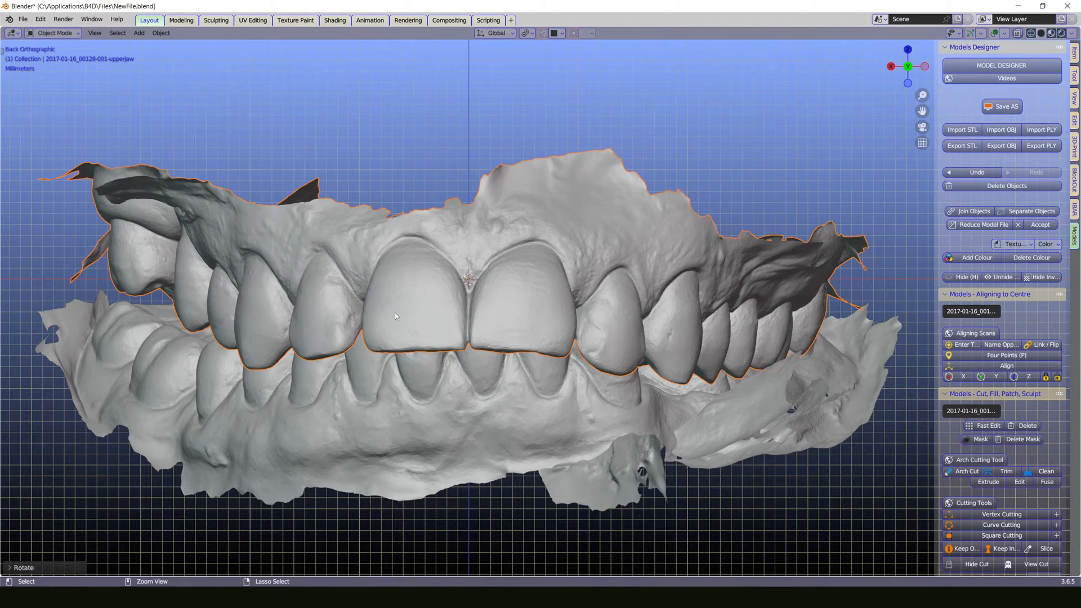
pyautogui.hotkey('ctrl', 'z')
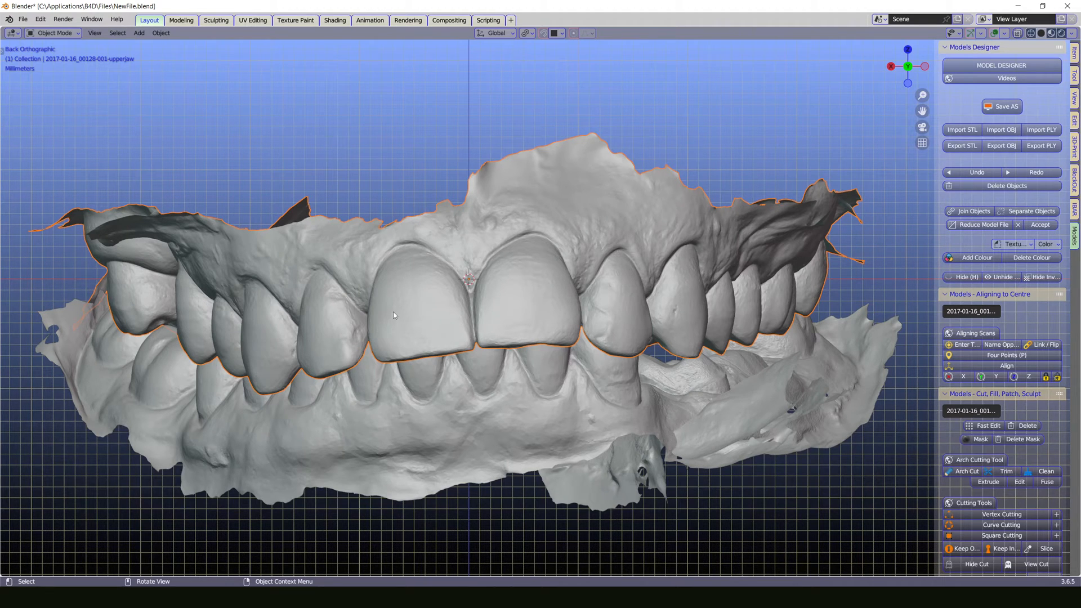
# Step: Try moving the upper-jaw scan freely about 8 mm up from the lower jaw, and undo the move
pyautogui.press('g')
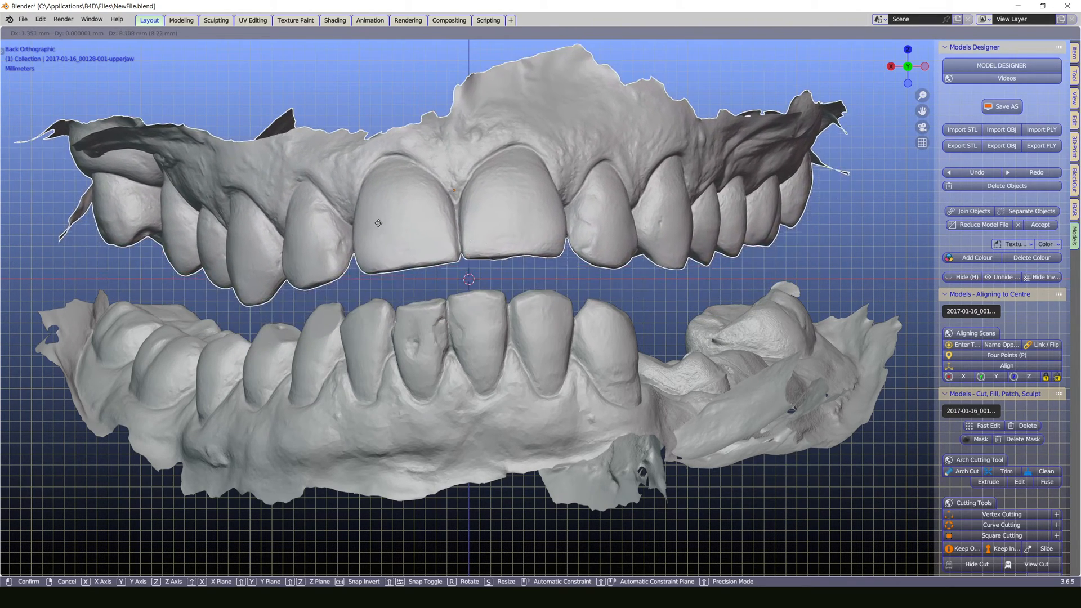
pyautogui.click(369, 228)
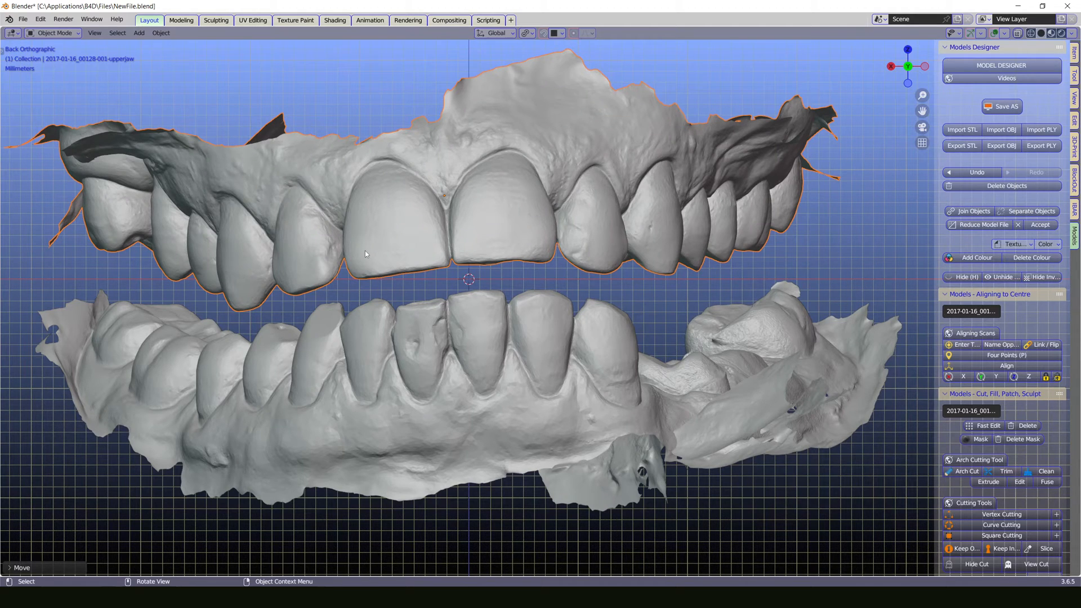
pyautogui.press('ctrl')
pyautogui.hotkey('ctrl', 'z')
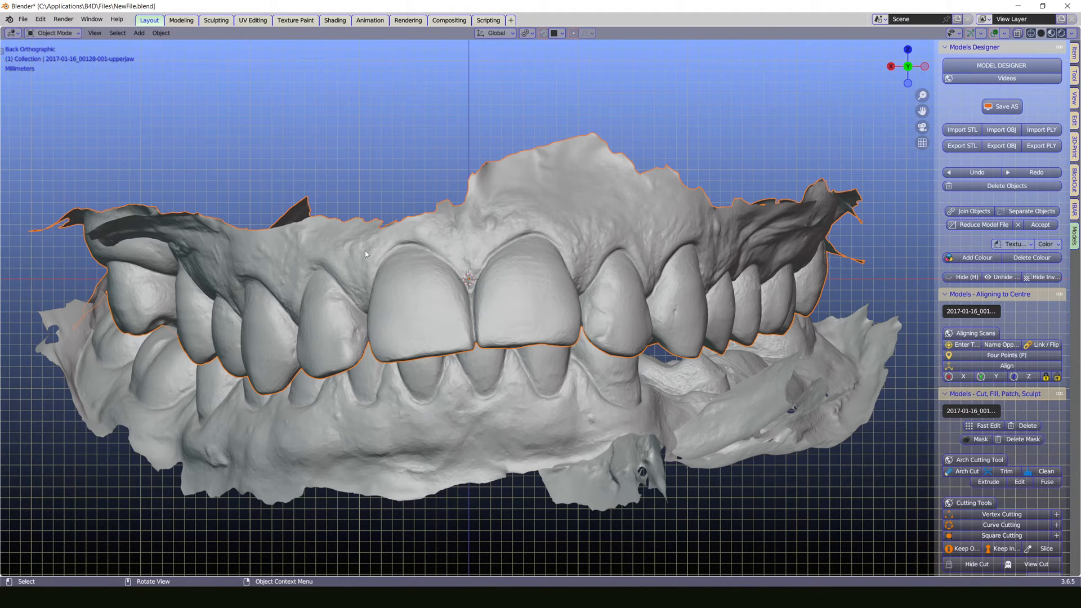
# Step: Practise selecting the lower-jaw scan alone, the upper-jaw scan alone and both together, clearing the selection at the end
pyautogui.click(377, 442)
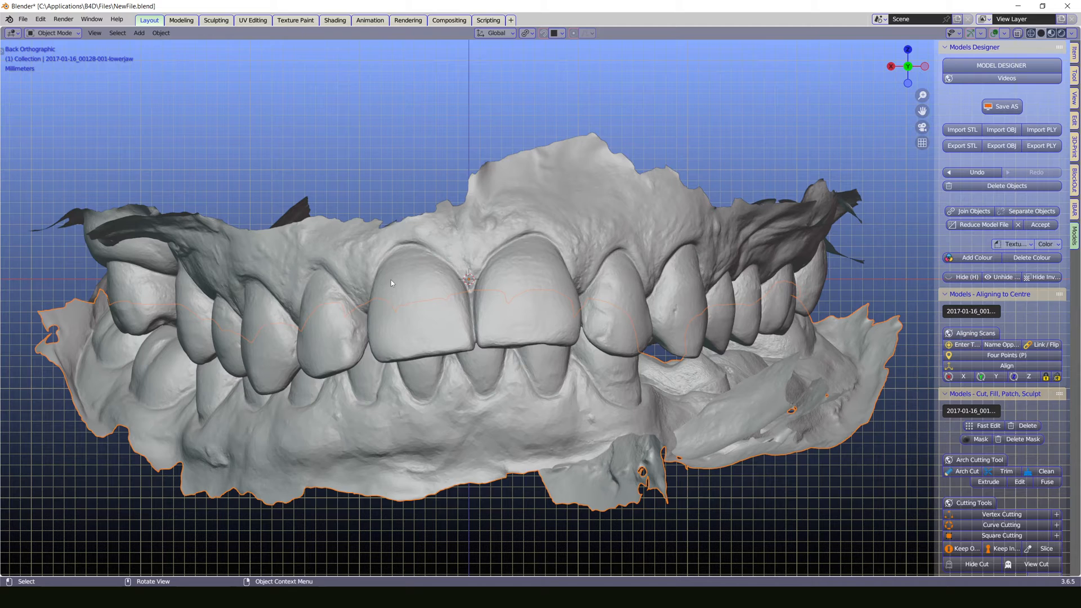
pyautogui.click(423, 245)
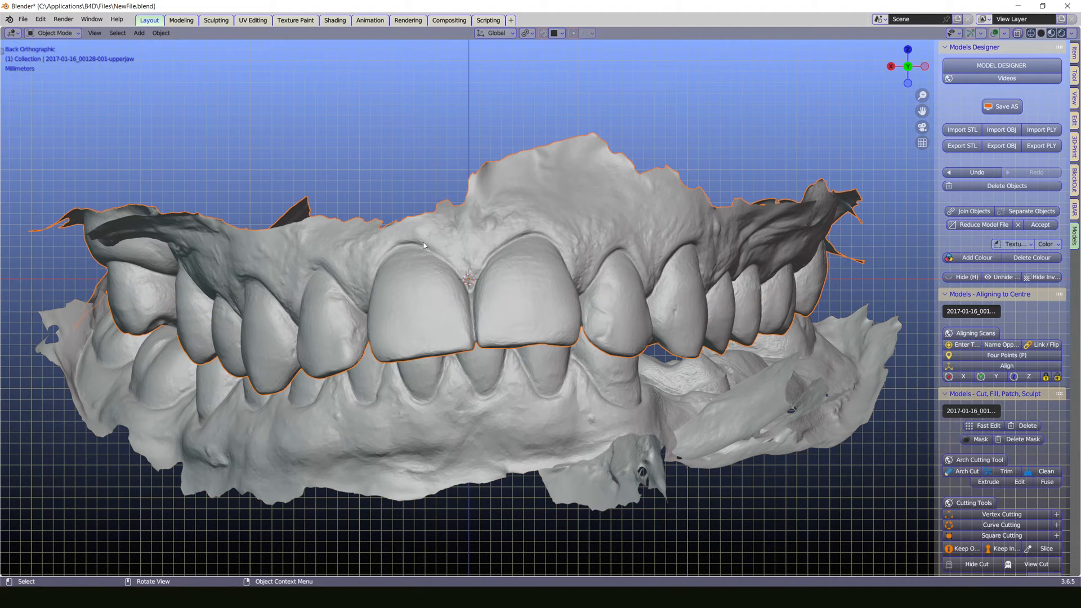
pyautogui.click(363, 113)
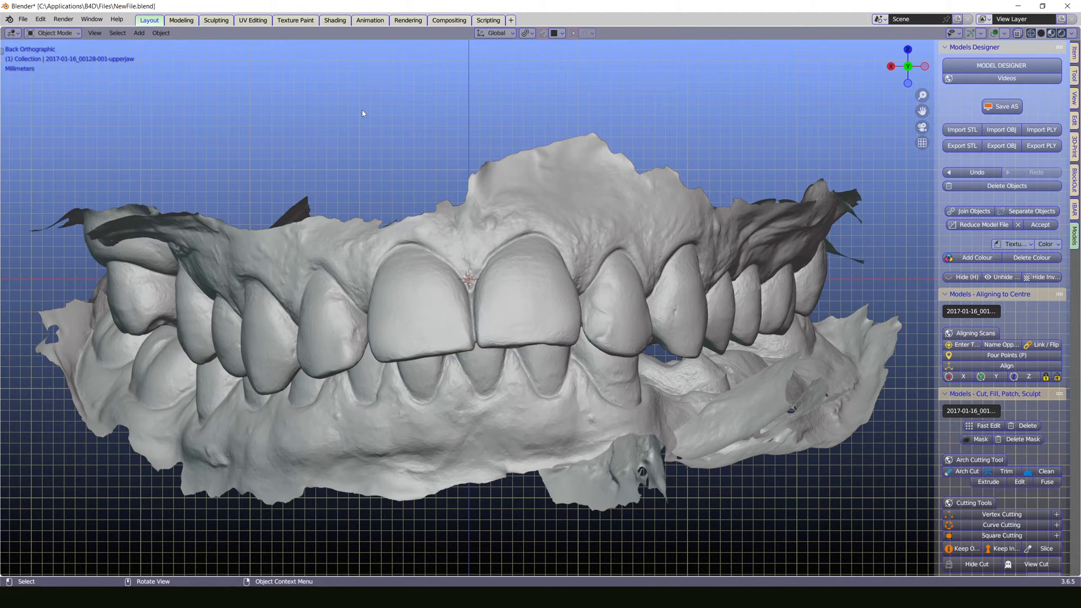
pyautogui.click(432, 191)
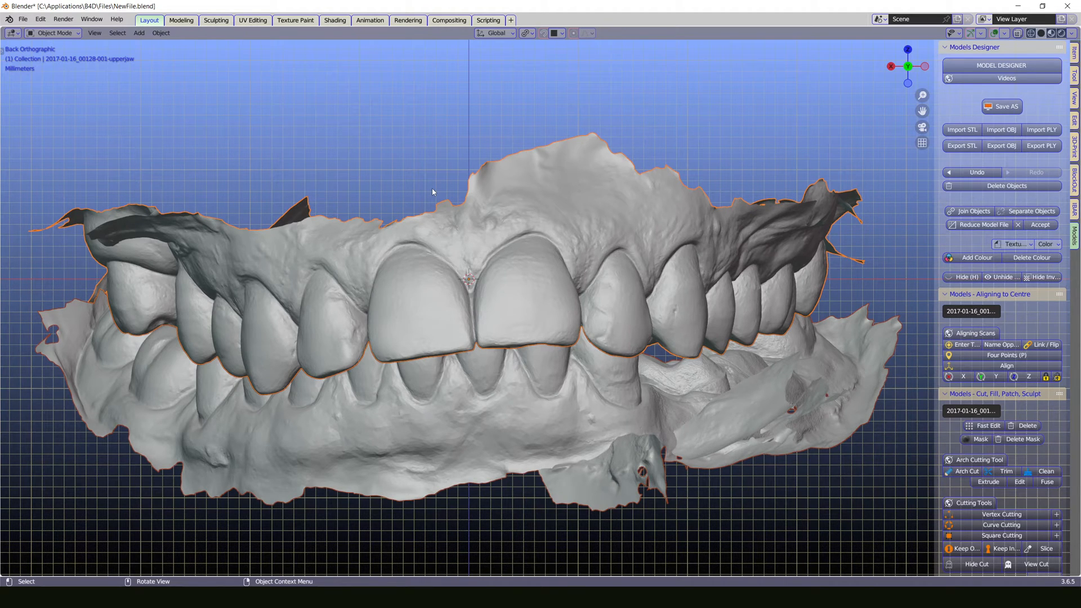
pyautogui.click(381, 138)
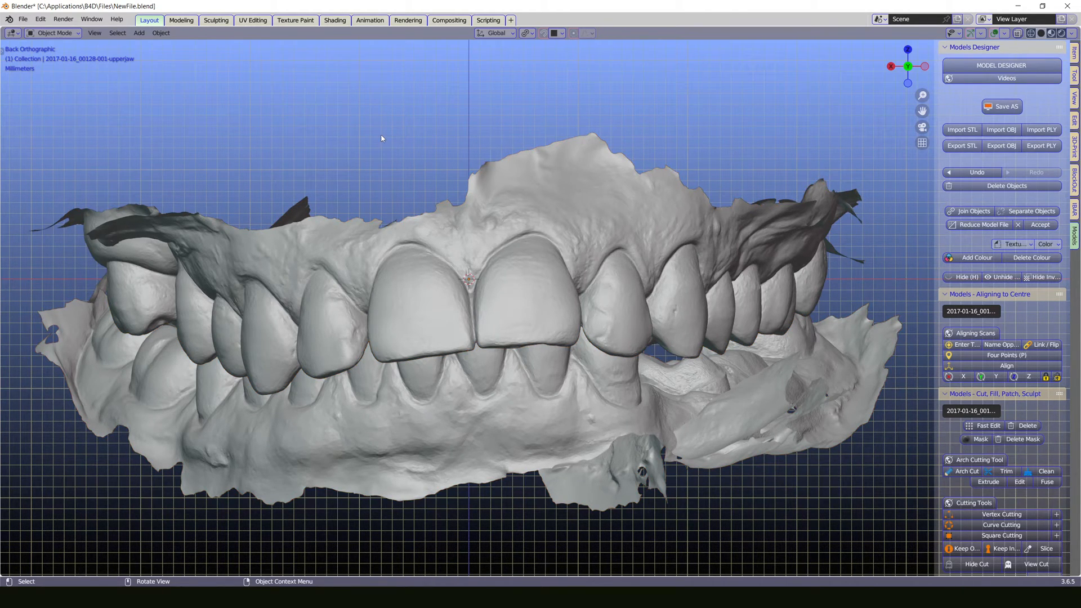
# Step: Select the upper-jaw scan, try moving it upwards constrained to the global Z axis, and undo the move
pyautogui.click(419, 312)
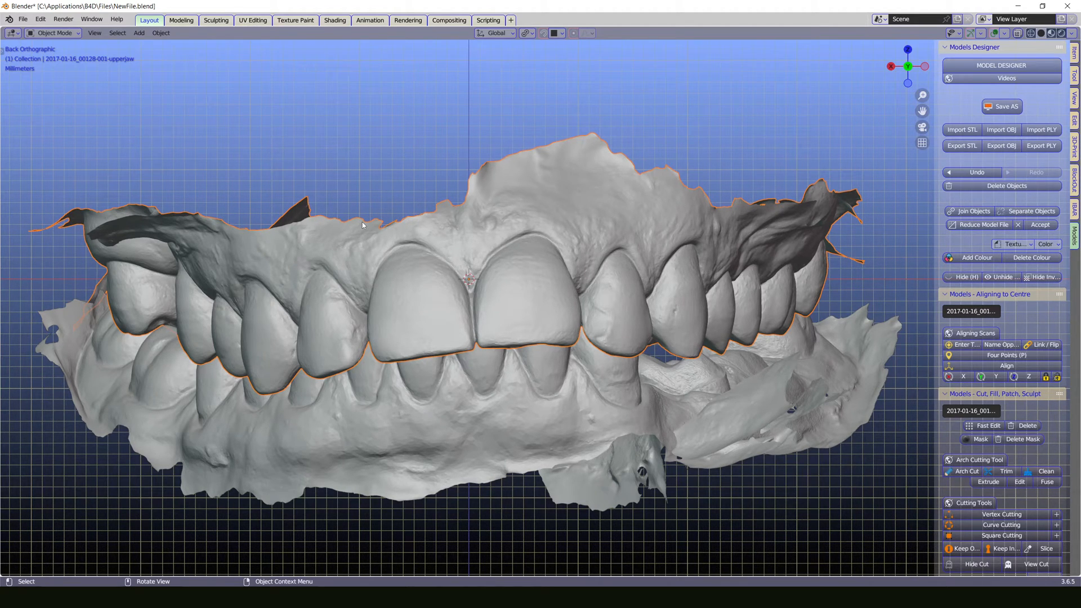
pyautogui.press('g')
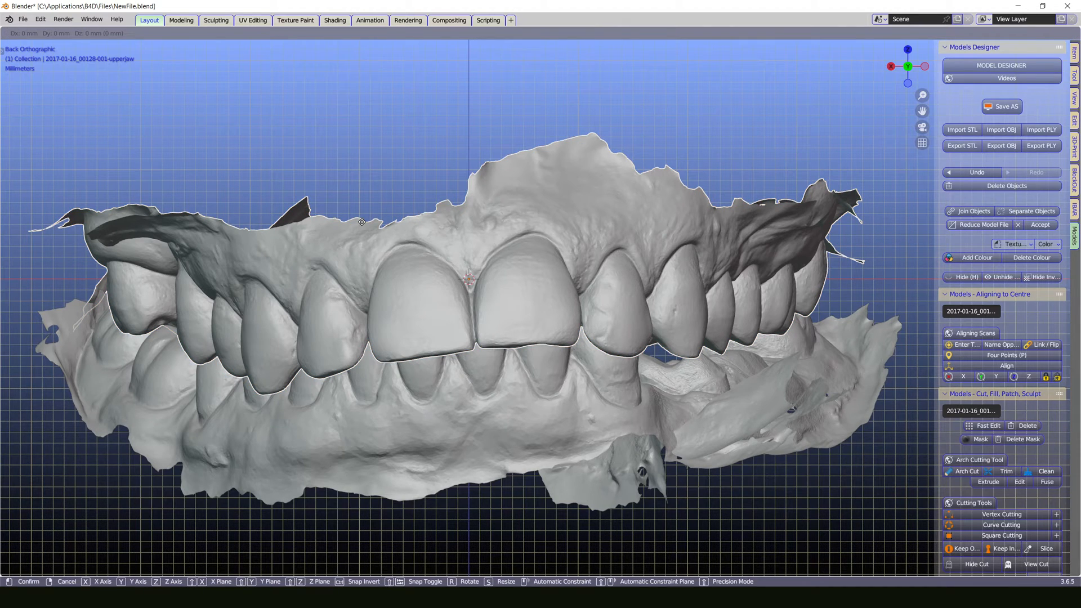
pyautogui.press('z')
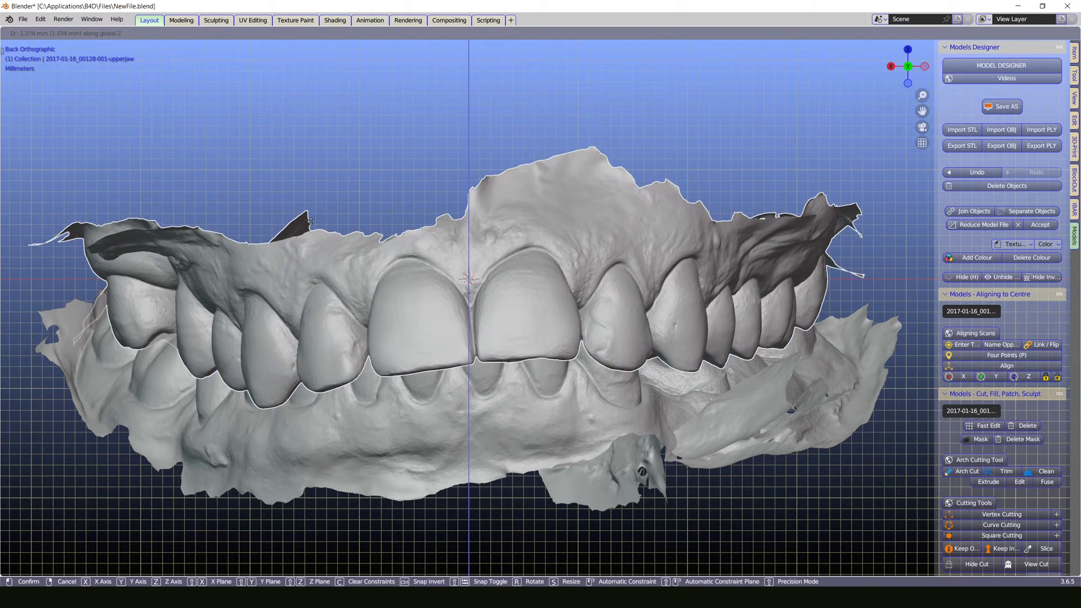
pyautogui.click(302, 186)
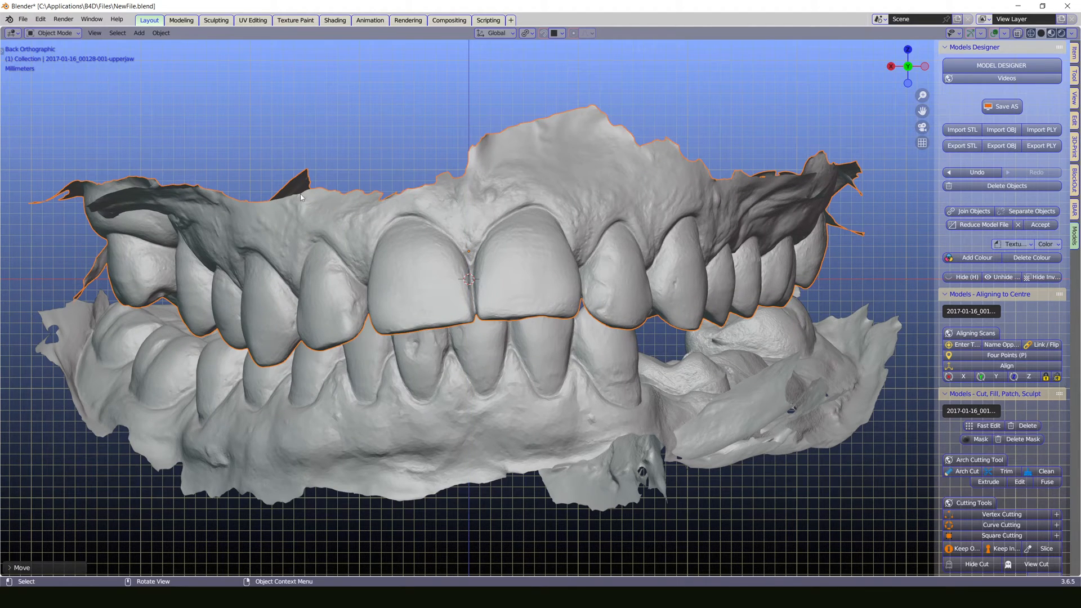
pyautogui.hotkey('ctrl', 'z')
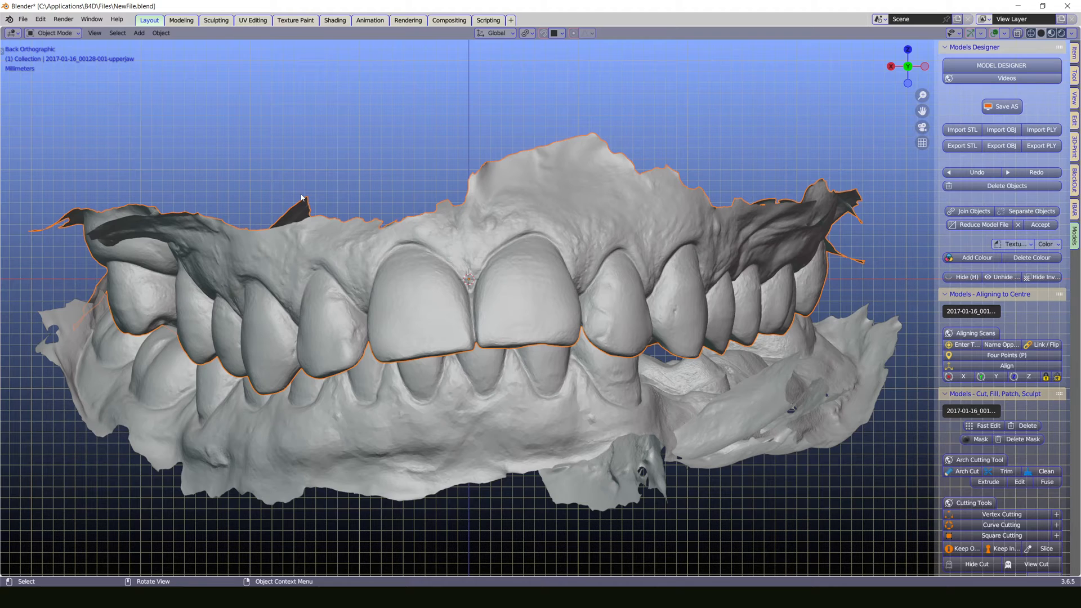
# Step: Try moving the upper-jaw scan constrained to the global Y axis
pyautogui.press('g')
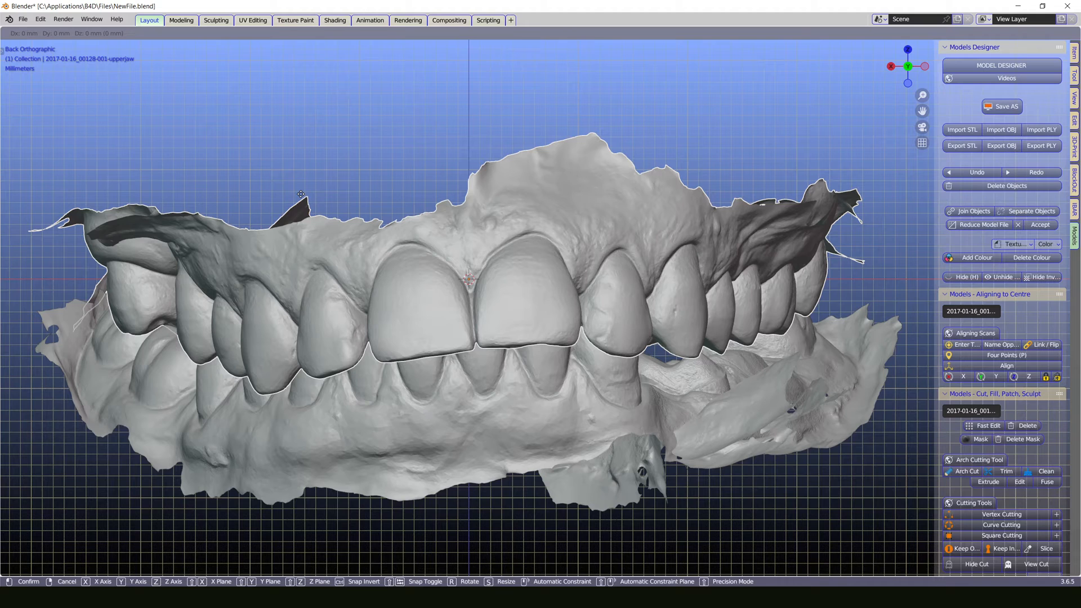
pyautogui.press('y')
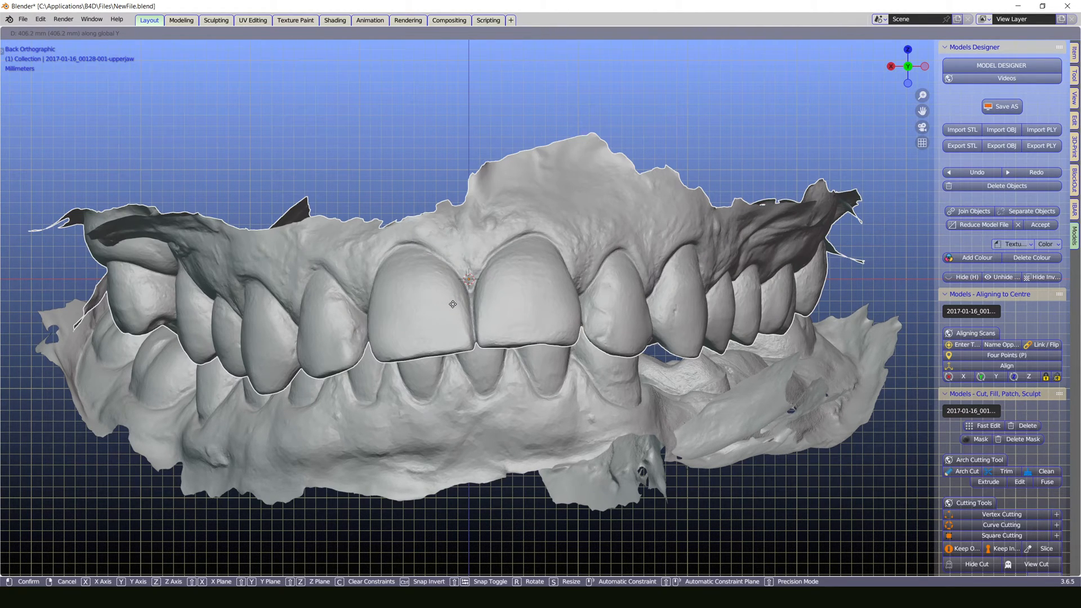
pyautogui.click(453, 304)
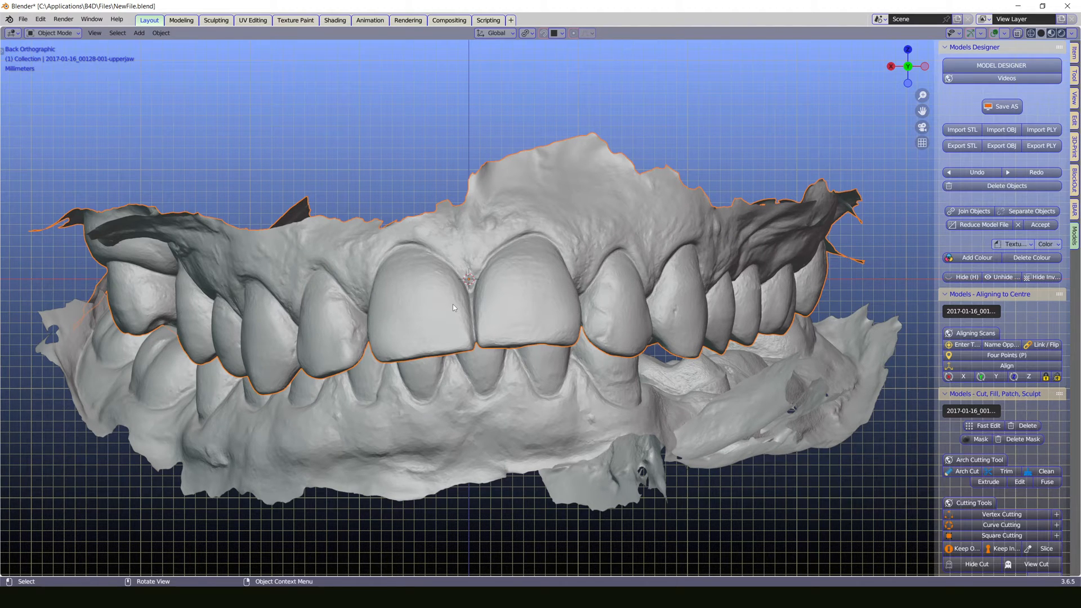
# Step: Try sliding the upper-jaw scan about 10 mm along the global X axis, and undo the move
pyautogui.press('g')
pyautogui.press('x')
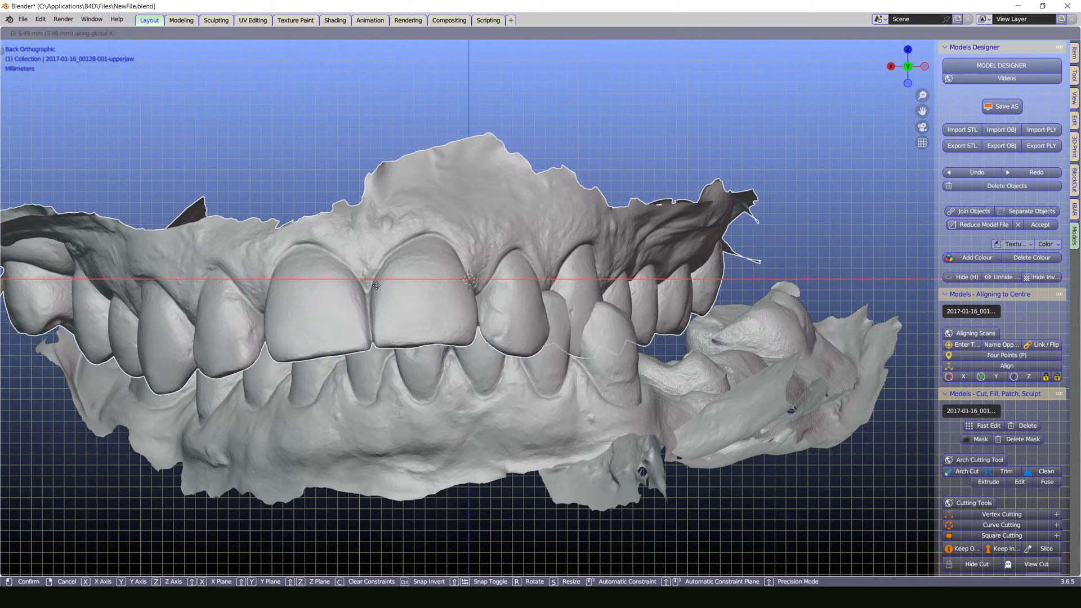
pyautogui.click(346, 286)
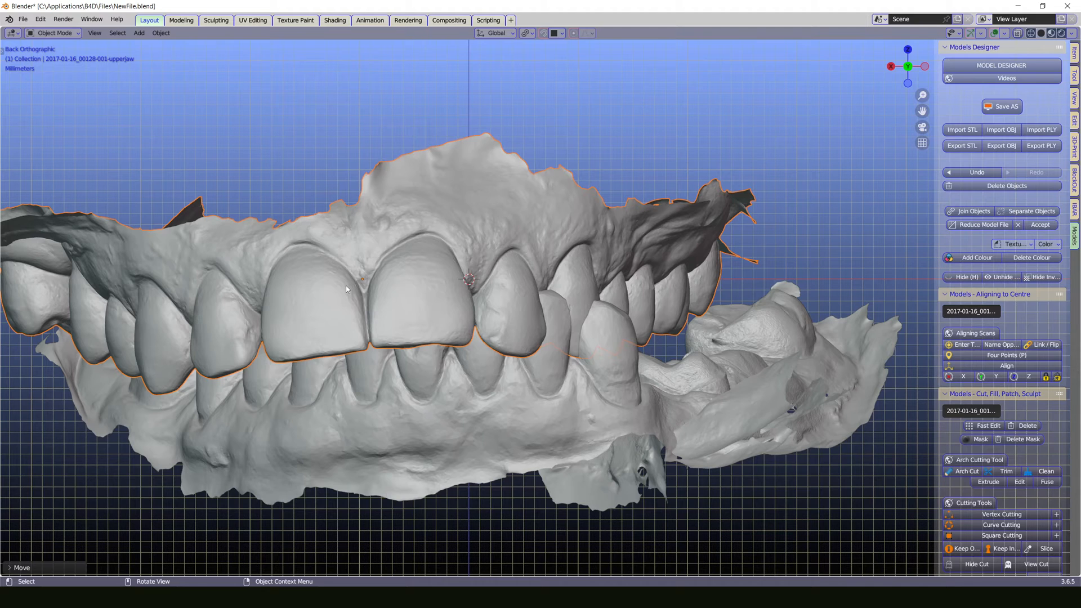
pyautogui.hotkey('ctrl', 'z')
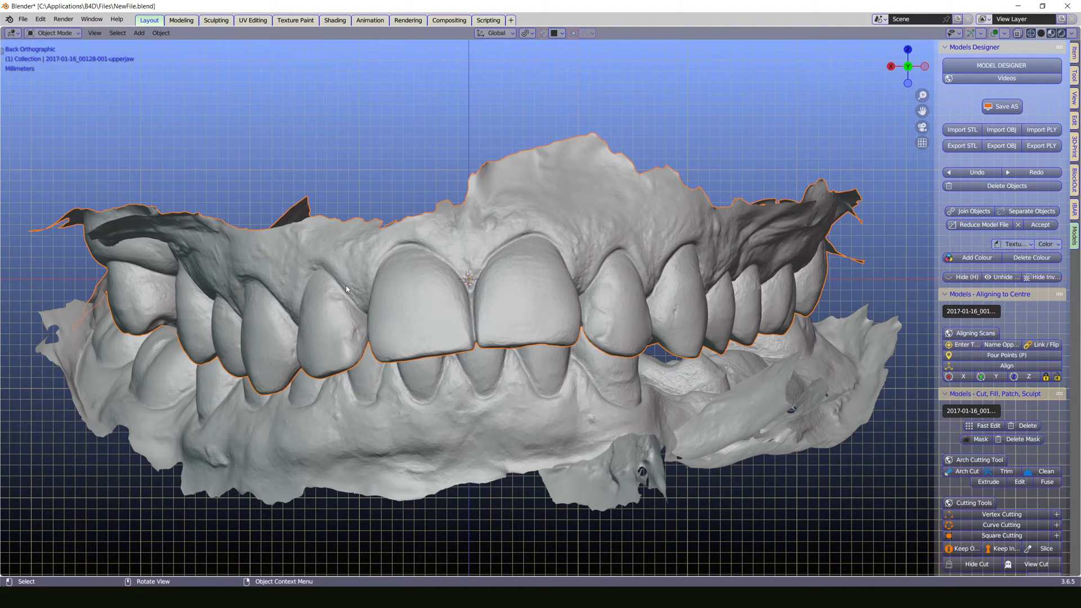
# Step: Select both jaw scans and rotate them together about 4° clockwise in the back view to level the teeth
pyautogui.scroll(-2, 417, 122)
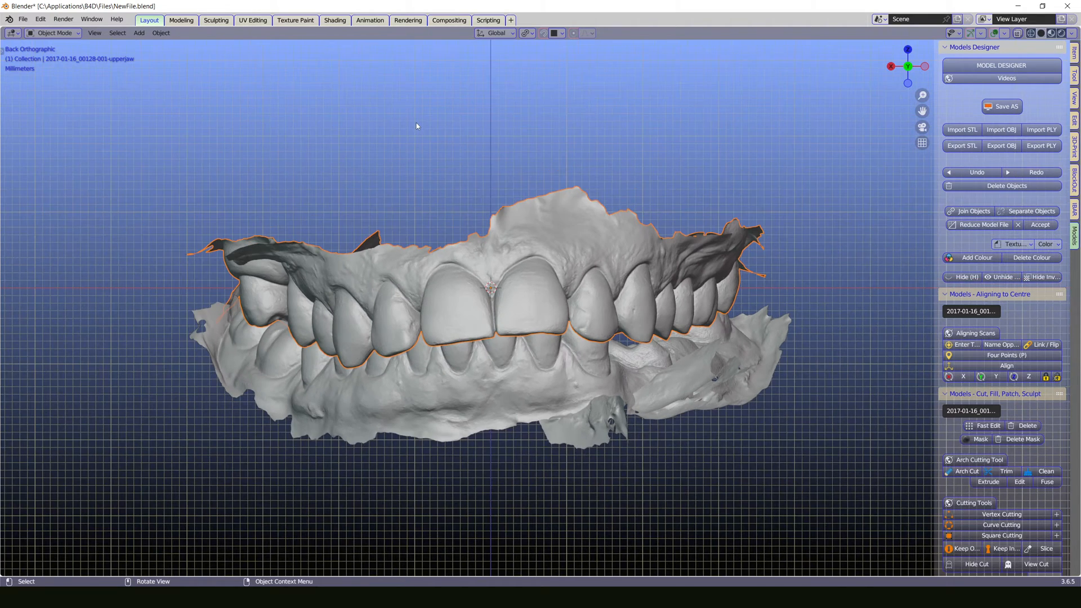
pyautogui.scroll(4, 415, 153)
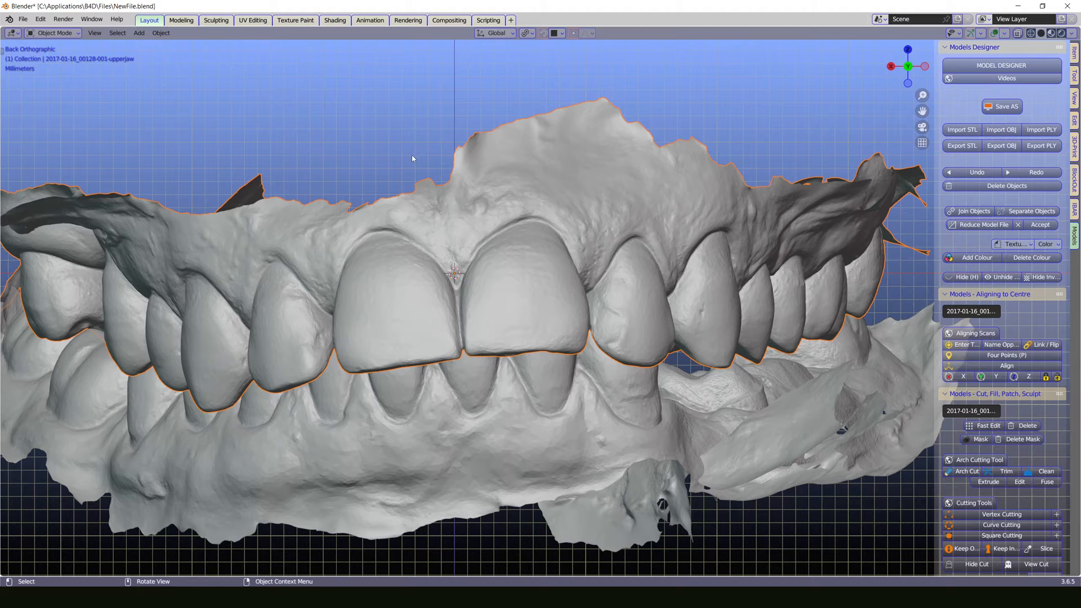
pyautogui.scroll(-2, 411, 160)
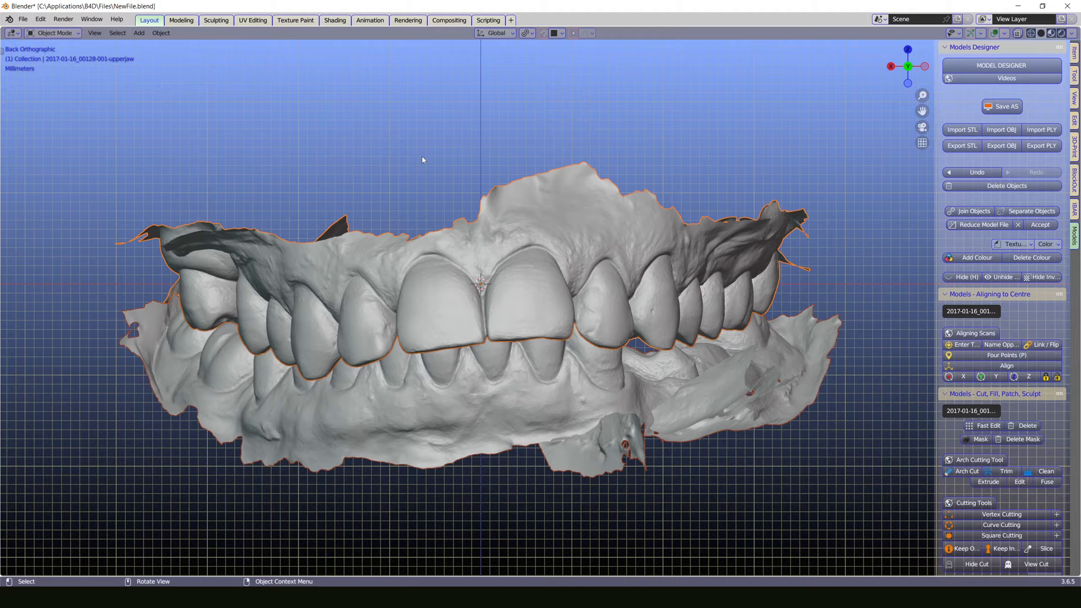
pyautogui.press('r')
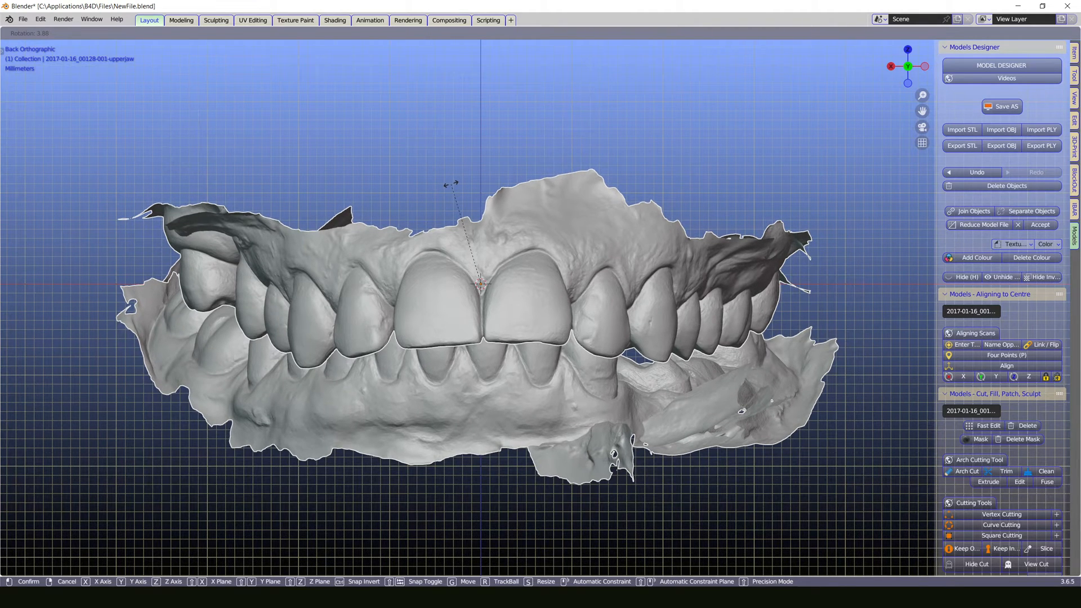
pyautogui.click(451, 187)
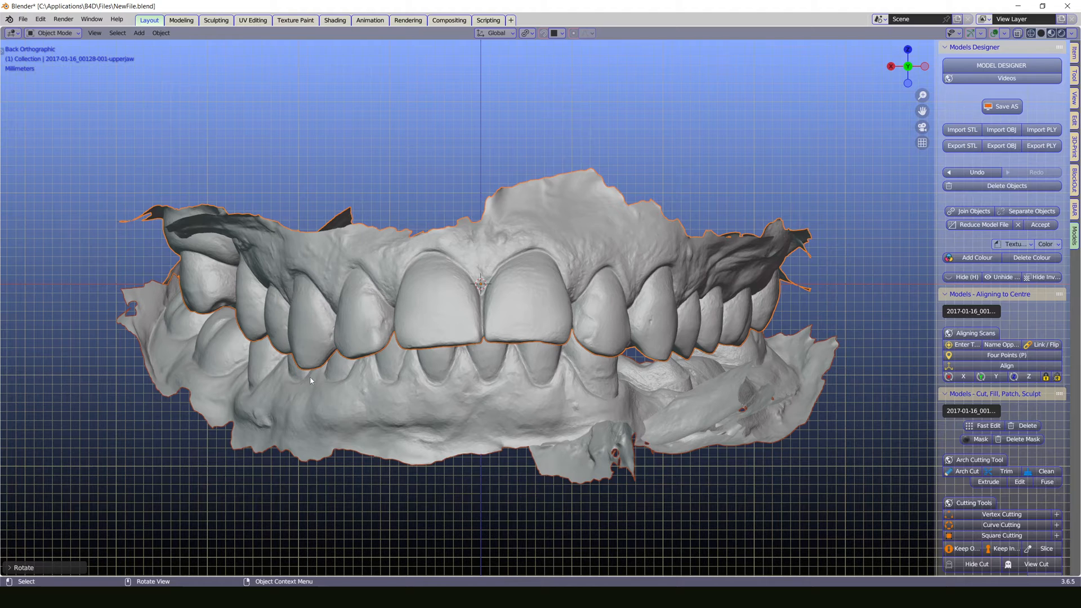
pyautogui.scroll(-6, 103, 279)
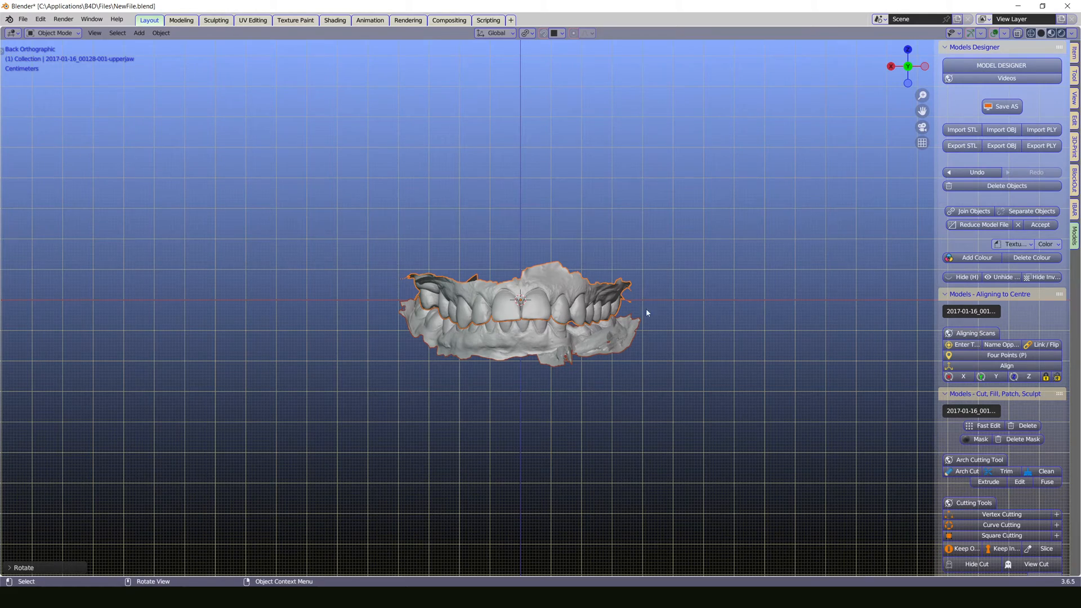
pyautogui.scroll(4, 646, 313)
pyautogui.scroll(-2, 561, 326)
pyautogui.scroll(3, 561, 326)
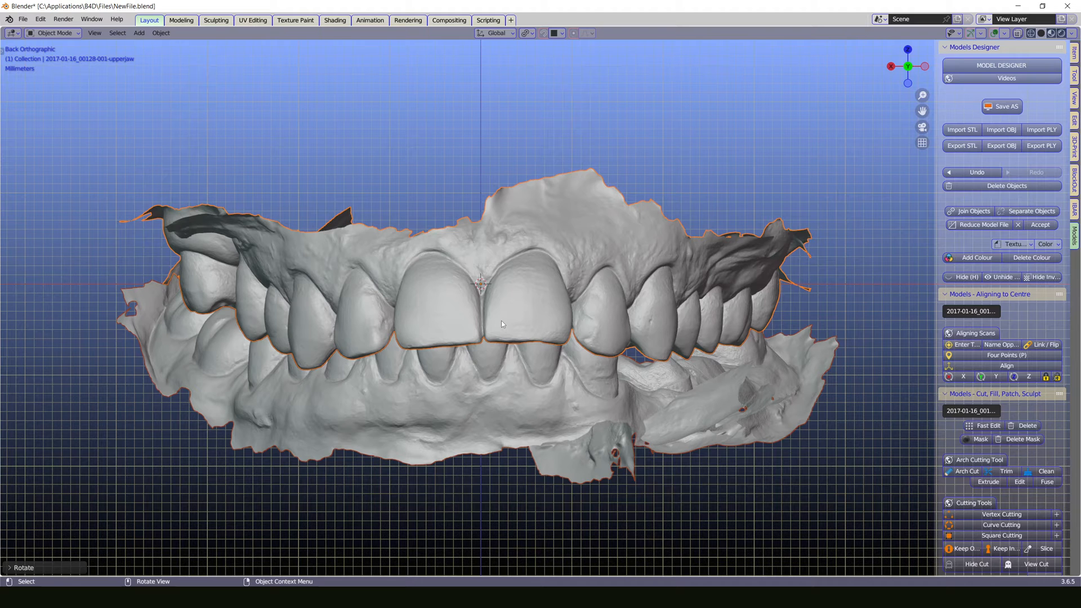
# Step: Move both selected jaw scans upward together in the back view and deselect them
pyautogui.press('g')
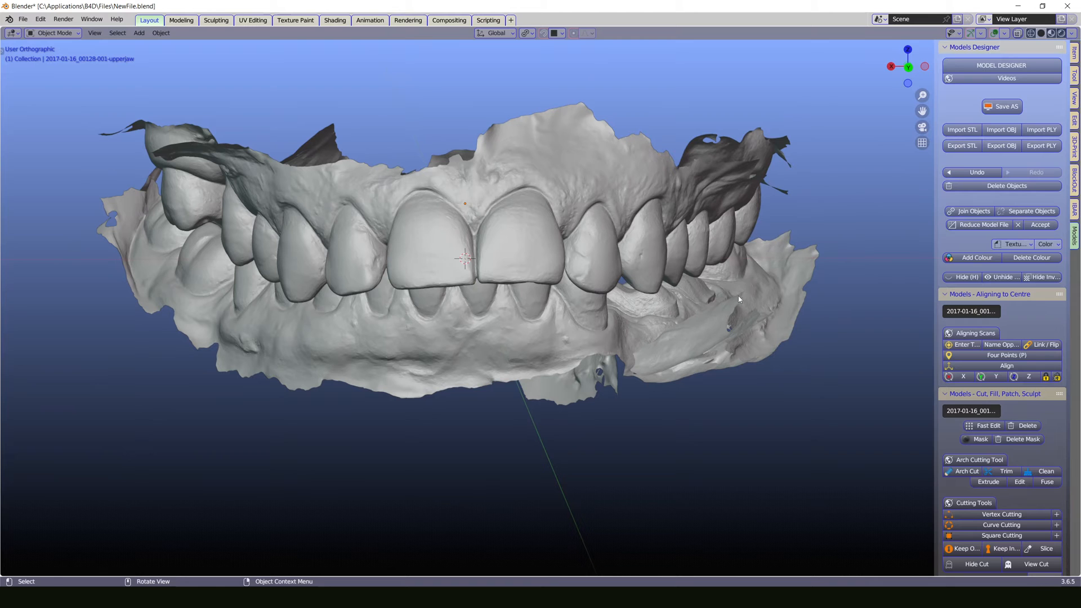
pyautogui.moveTo(738, 295); pyautogui.dragTo(708, 362, button='middle')
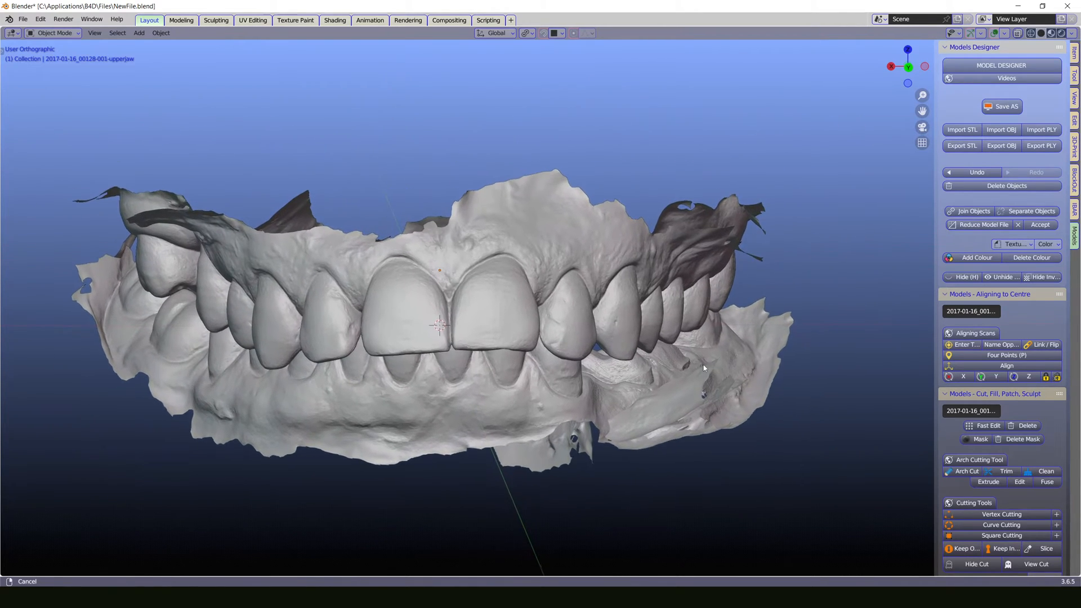
# Step: Examine the levelled jaw scans around the front teeth, closely and as a whole, from a slightly raised angle
pyautogui.scroll(3, 704, 365)
pyautogui.scroll(-2, 668, 378)
pyautogui.scroll(-2, 657, 382)
pyautogui.scroll(5, 650, 381)
pyautogui.scroll(-2, 646, 380)
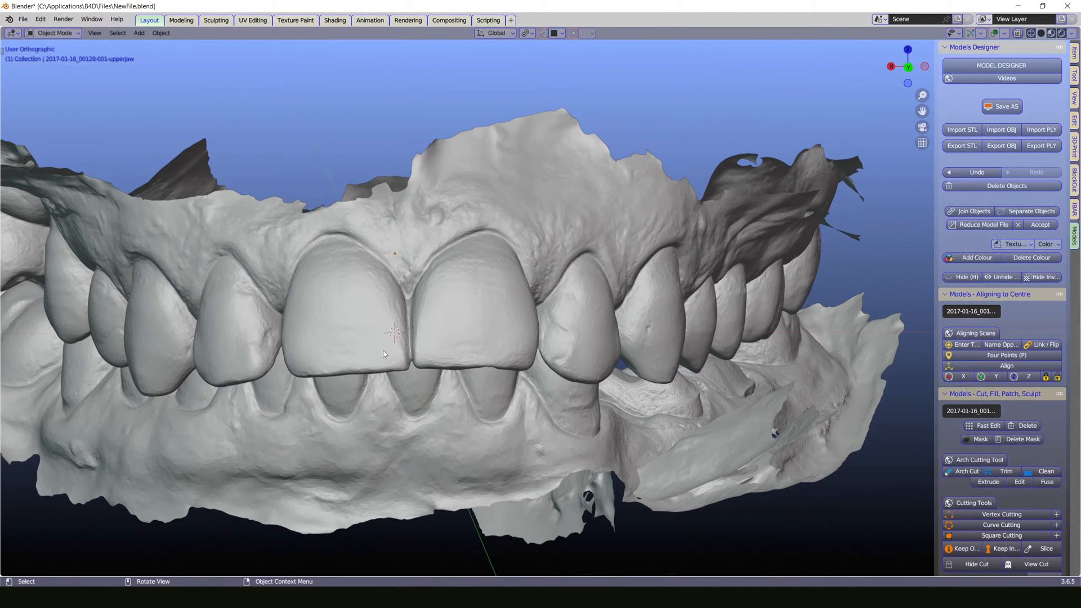
pyautogui.moveTo(383, 353); pyautogui.dragTo(364, 287, button='middle')
pyautogui.scroll(-3, 408, 318)
pyautogui.scroll(3, 450, 332)
pyautogui.keyDown('shift'); pyautogui.moveTo(681, 344); pyautogui.dragTo(623, 376, button='middle'); pyautogui.keyUp('shift')
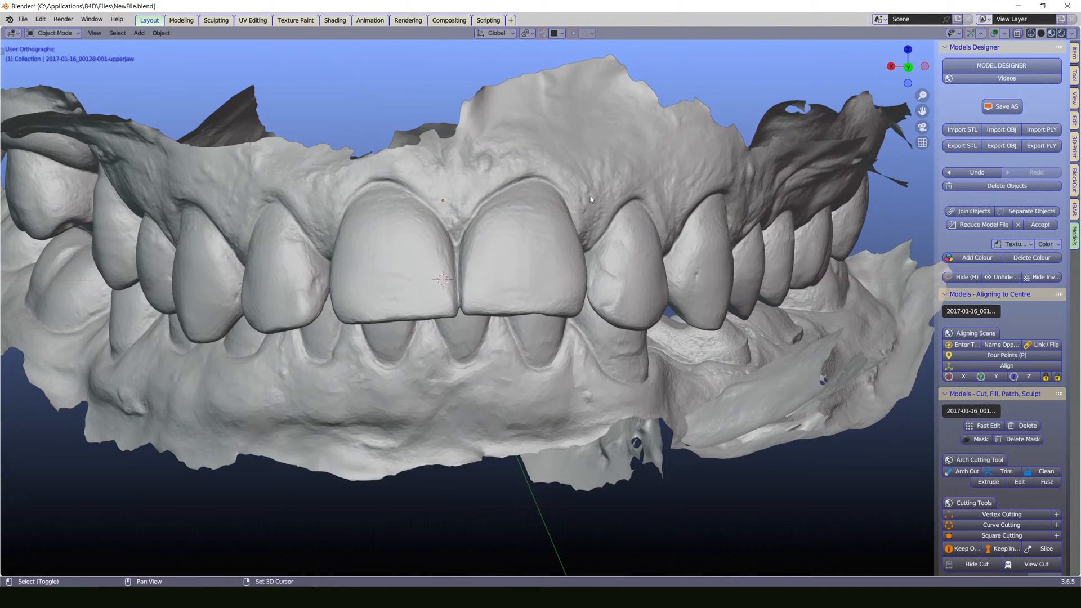
pyautogui.scroll(-1, 568, 202)
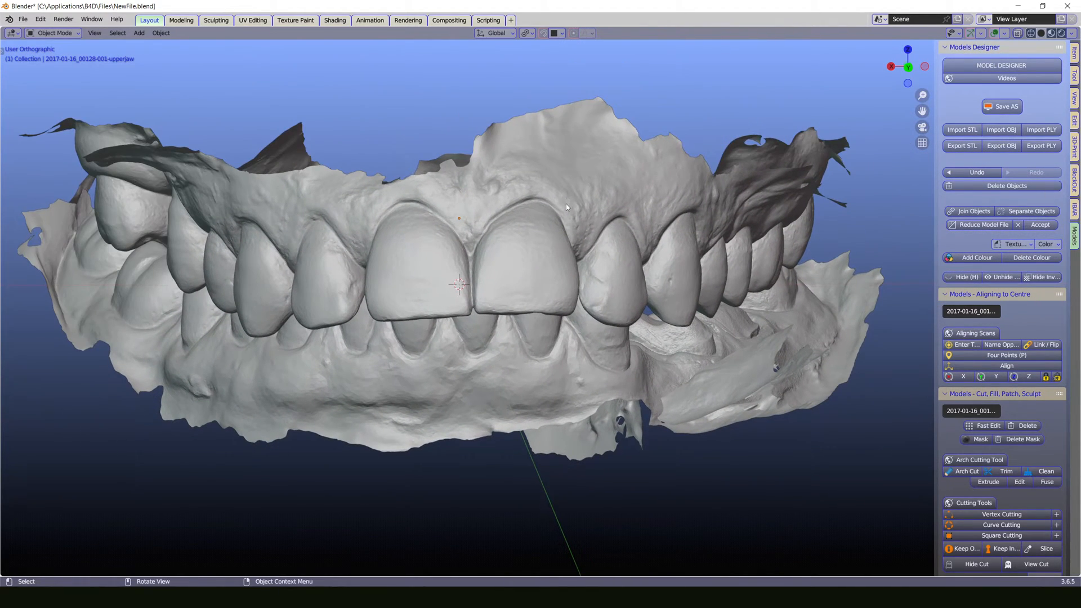
# Step: Try hiding and unhiding the upper-jaw scan twice, and deselect it
pyautogui.click(549, 179)
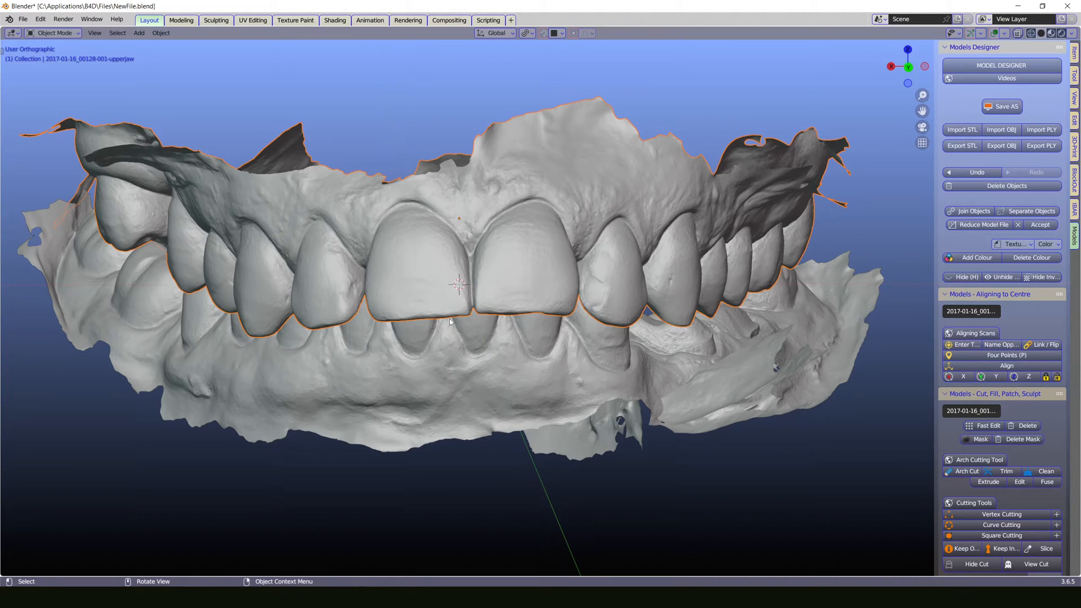
pyautogui.press('h')
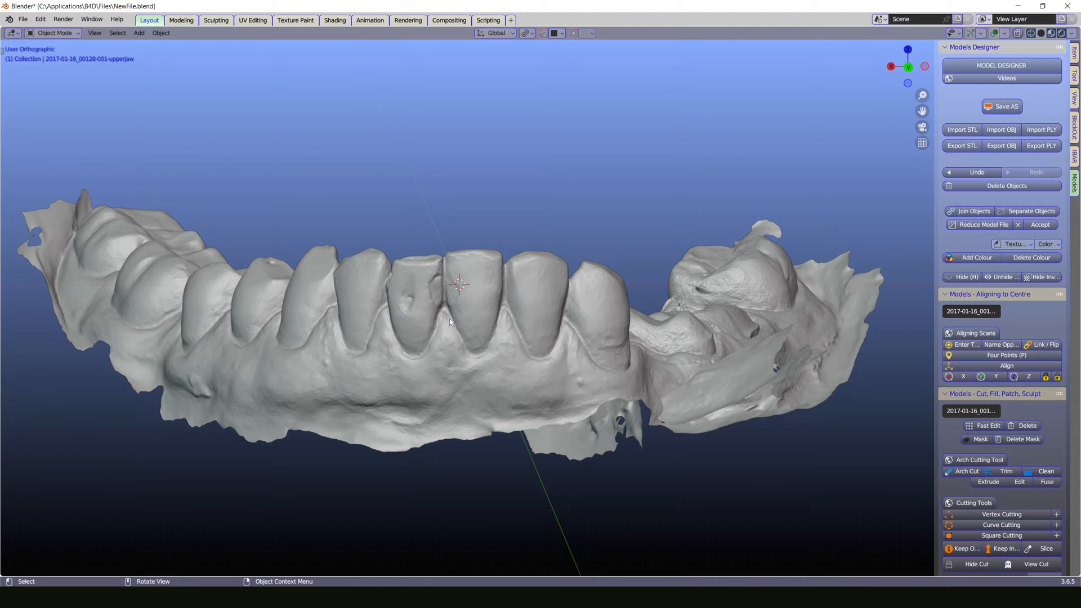
pyautogui.press('alt')
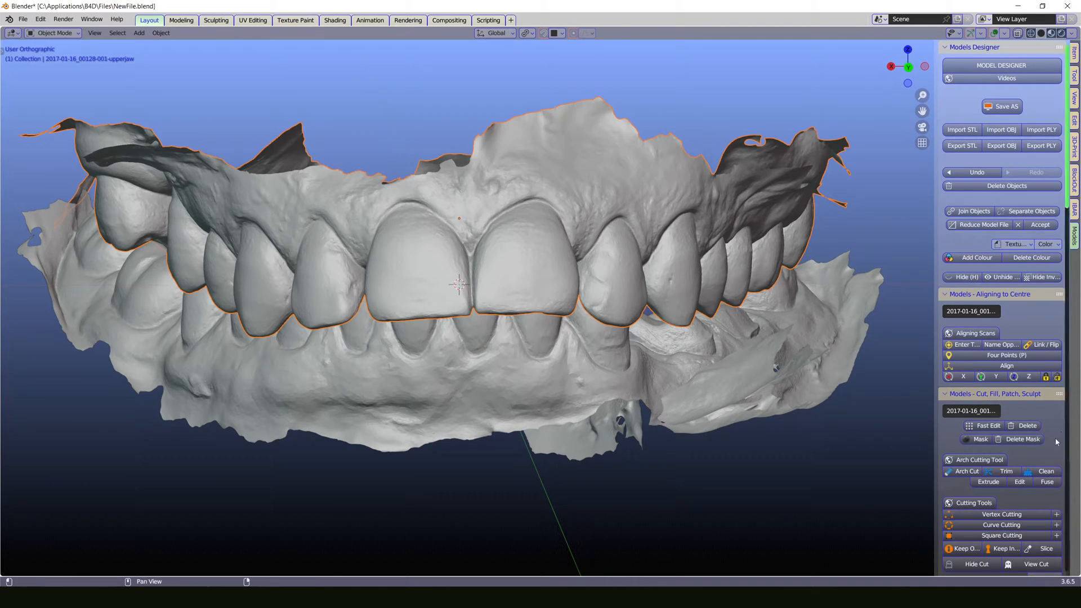
pyautogui.click(964, 277)
pyautogui.click(1006, 278)
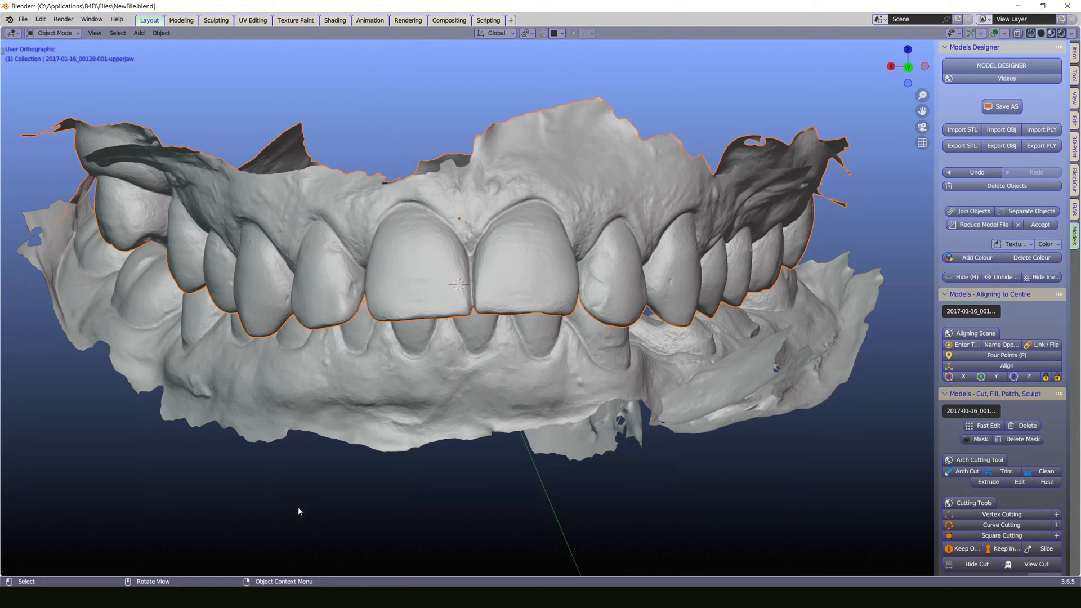
pyautogui.click(323, 501)
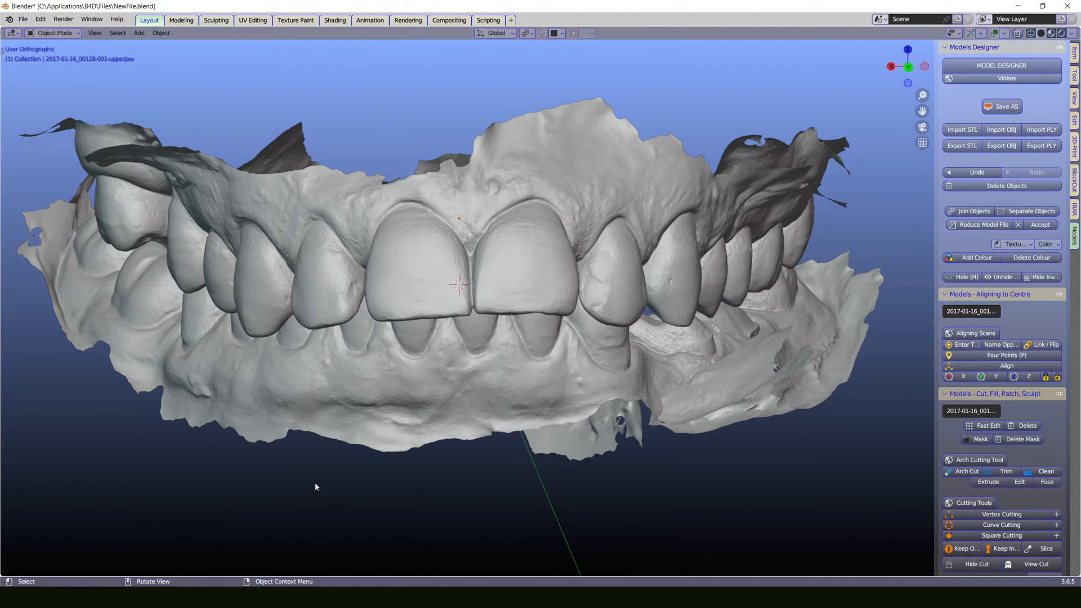
# Step: Try hiding the lower-jaw scan, bring it back and clear the selection
pyautogui.click(317, 393)
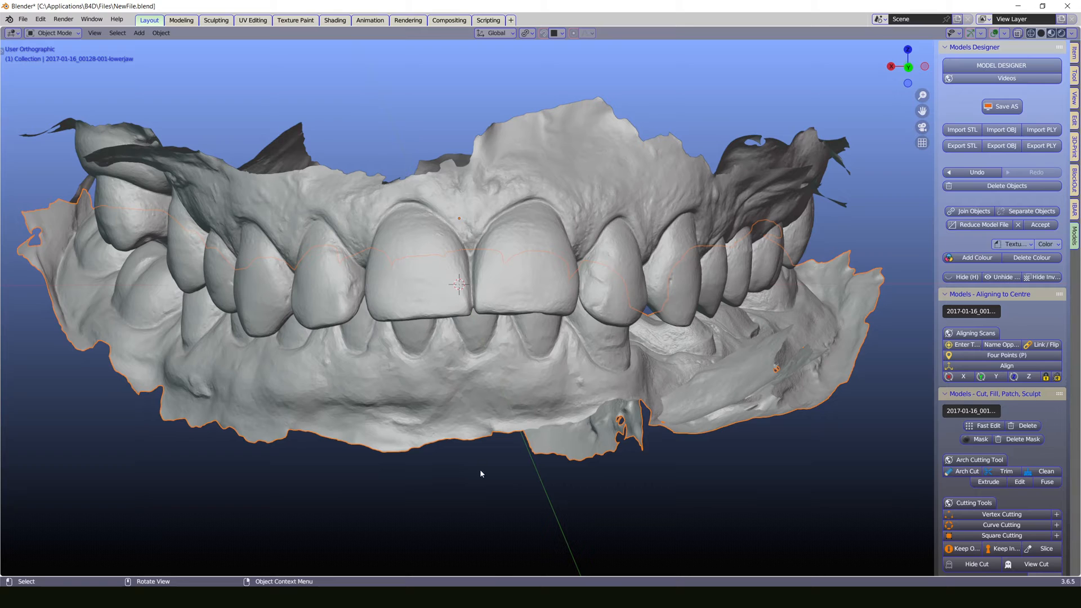
pyautogui.press('h')
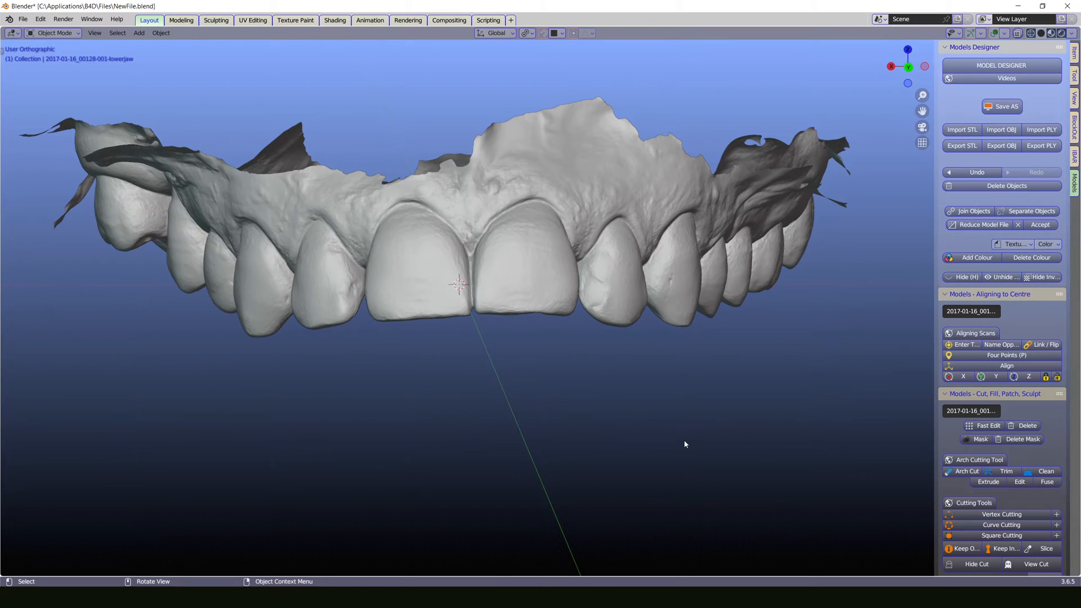
pyautogui.moveTo(685, 444); pyautogui.dragTo(685, 444, button='middle')
pyautogui.press('super')
pyautogui.click(675, 501)
pyautogui.hotkey('alt', 'h')
pyautogui.click(712, 491)
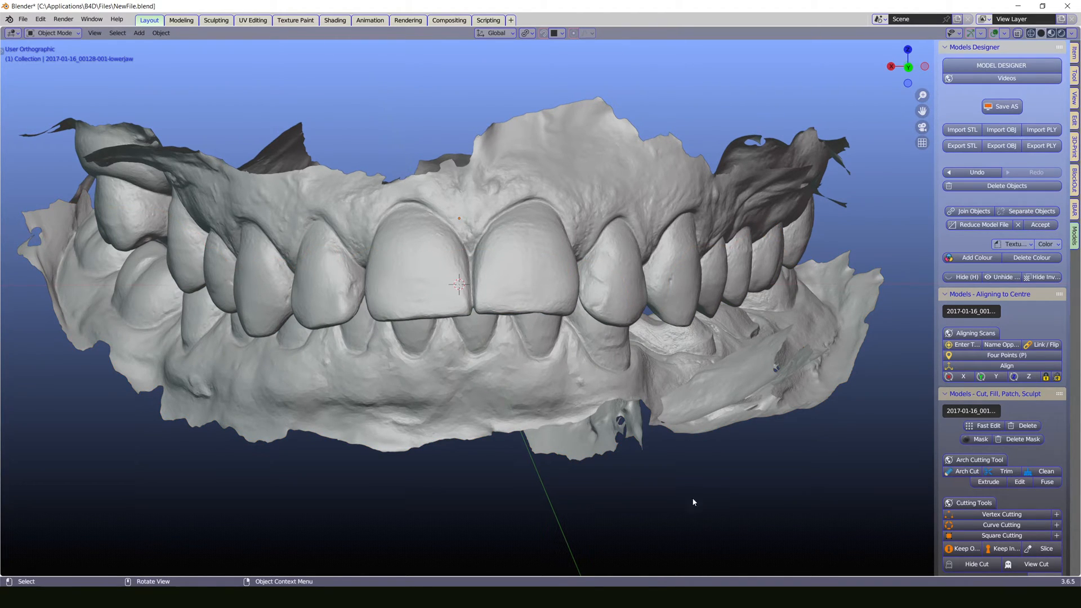
# Step: Select both jaw scans and try hiding and unhiding them together twice
pyautogui.press('a')
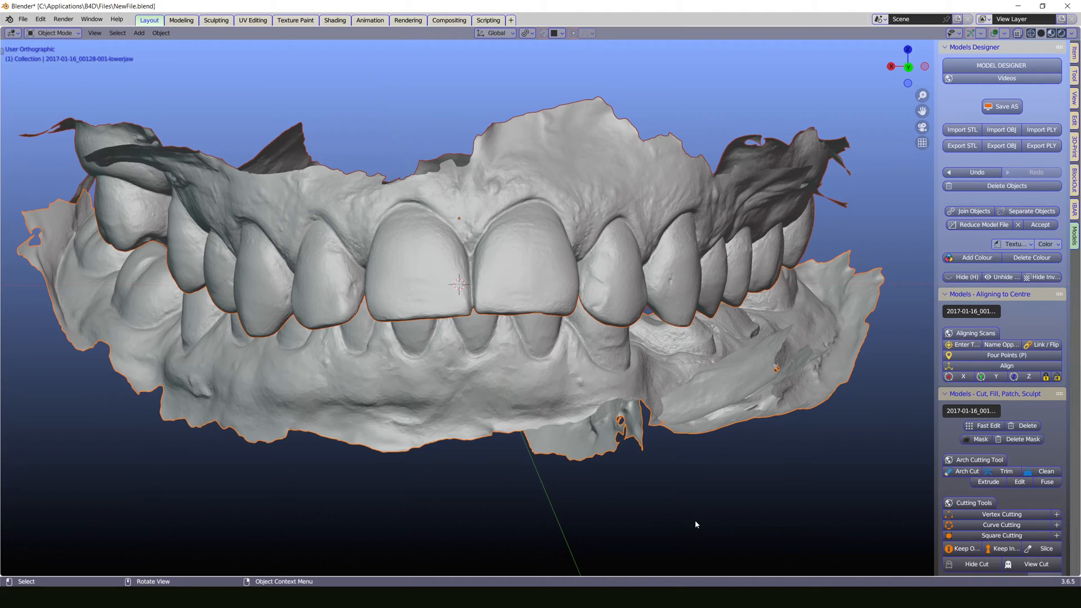
pyautogui.click(962, 278)
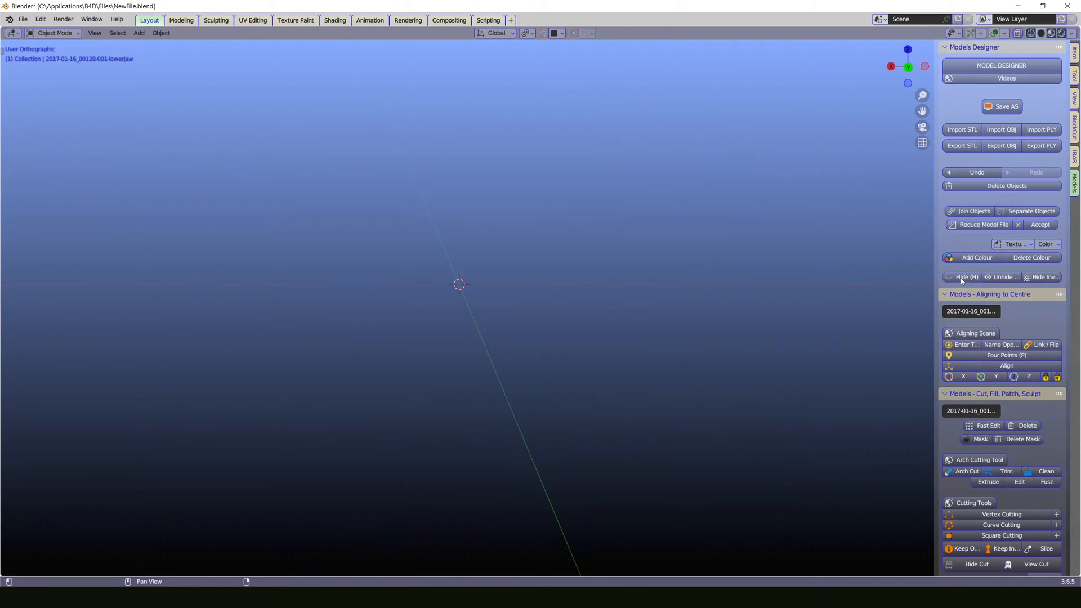
pyautogui.click(1002, 278)
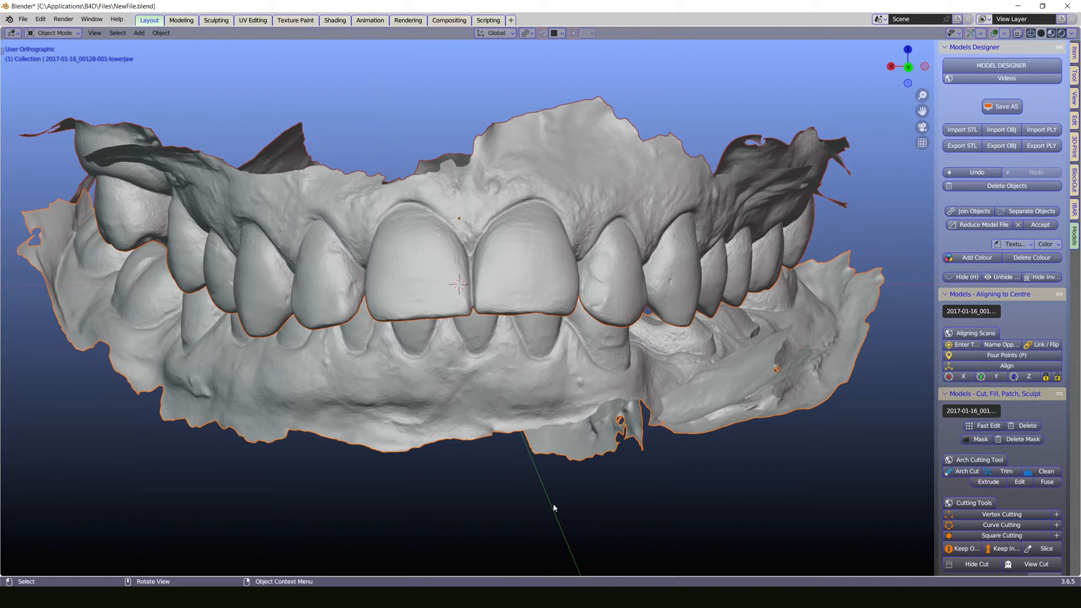
pyautogui.press('h')
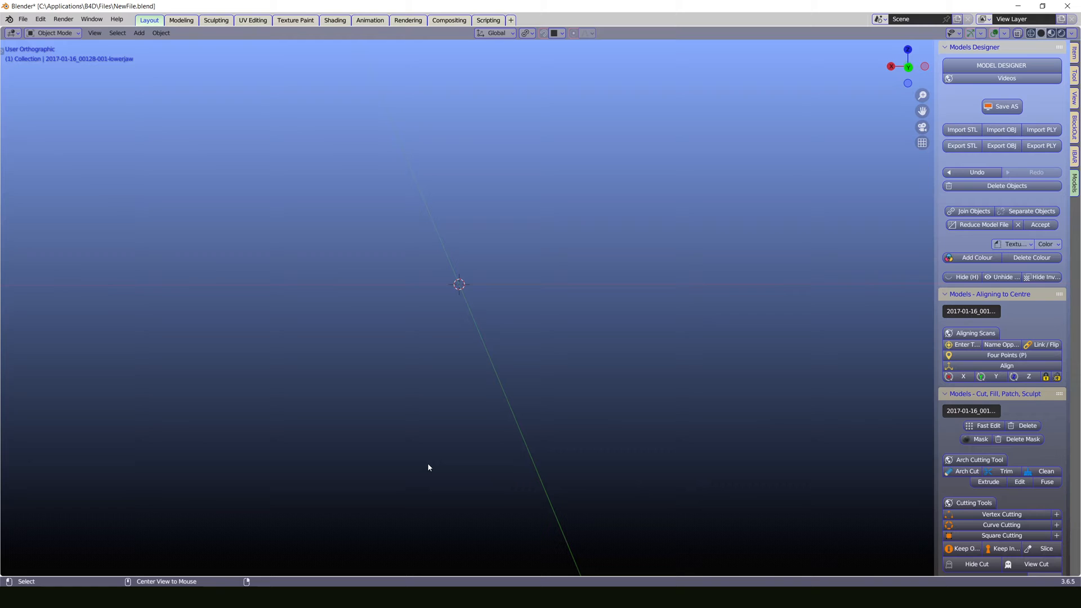
pyautogui.hotkey('alt', 'h')
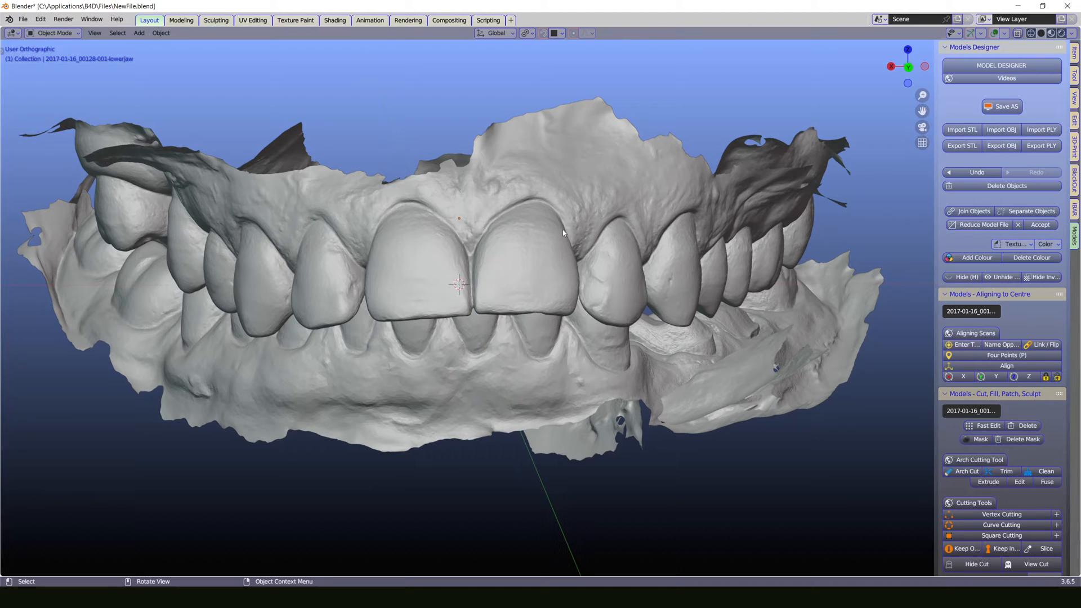
# Step: Hide the upper-jaw scan, and select the lower-jaw scan with a colour added to it
pyautogui.click(589, 204)
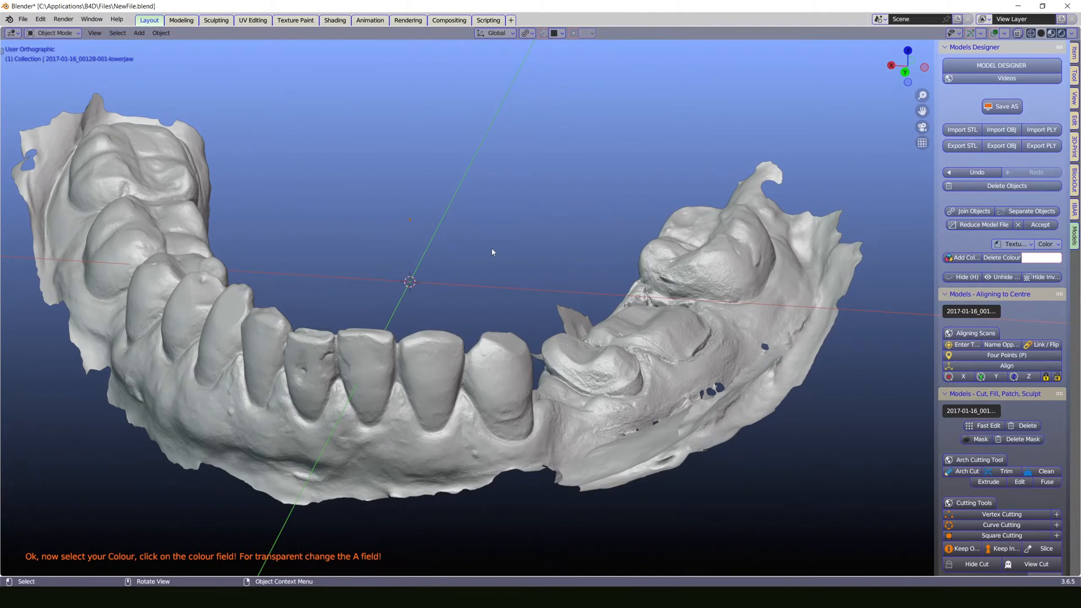
pyautogui.keyDown('shift'); pyautogui.moveTo(494, 270); pyautogui.dragTo(574, 280, button='middle'); pyautogui.keyUp('shift')
pyautogui.click(502, 378)
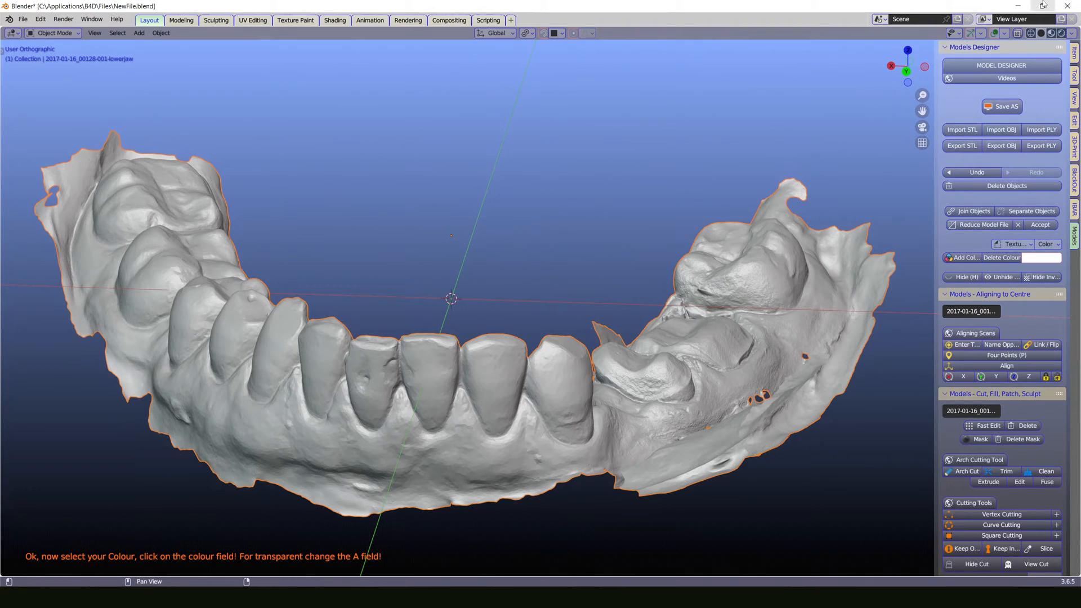
pyautogui.click(1071, 33)
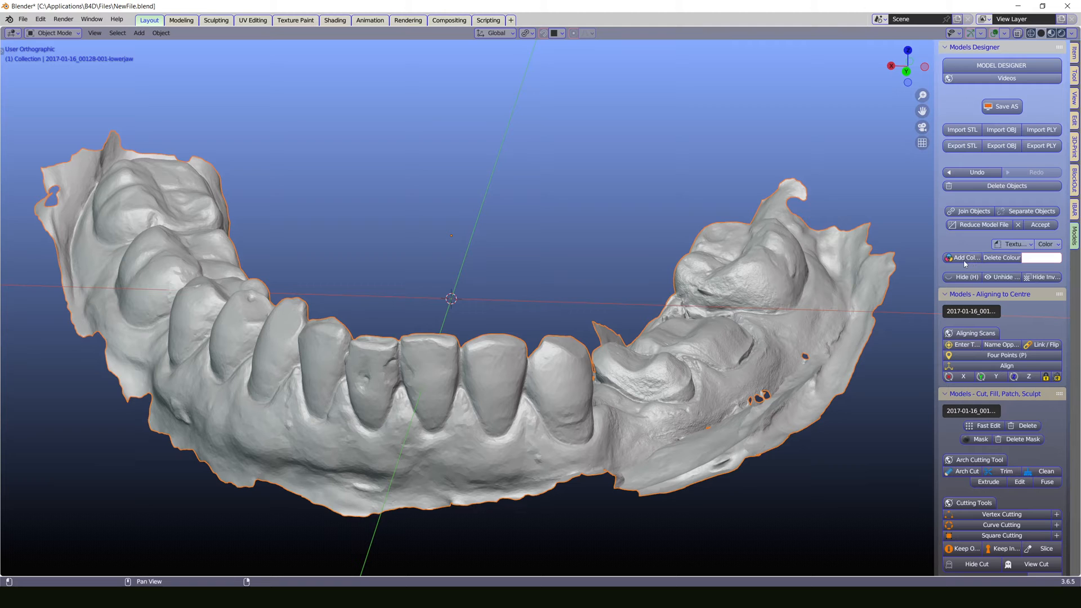
# Step: Colour the lower-jaw scan pale yellow-green, with a hue of about 0.235 and a saturation of about 0.279
pyautogui.click(1050, 259)
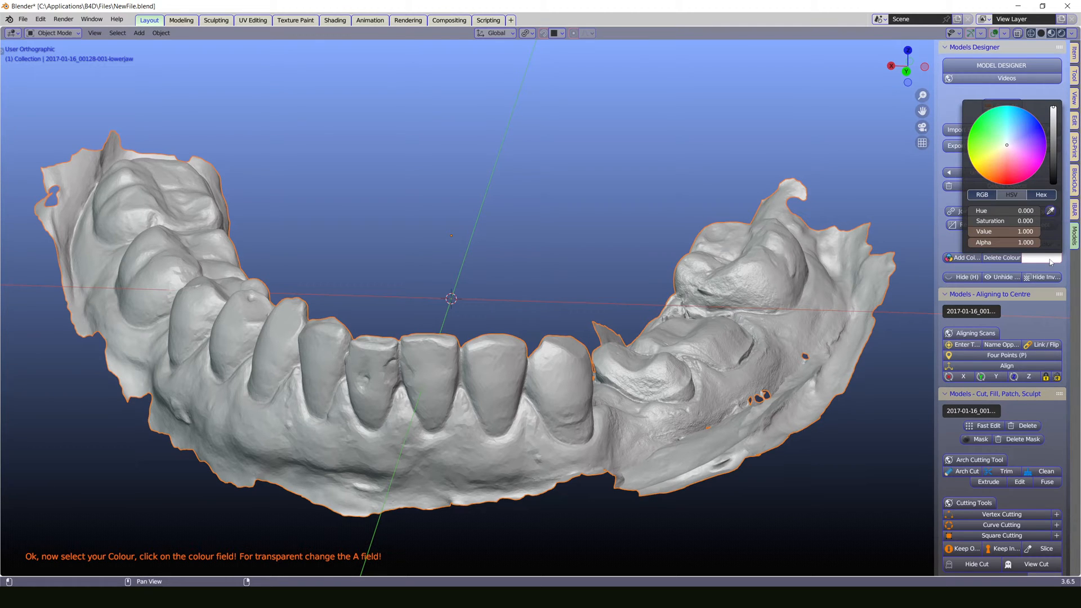
pyautogui.moveTo(1012, 166)
pyautogui.mouseDown()
pyautogui.moveTo(1002, 148)
pyautogui.moveTo(1020, 134)
pyautogui.moveTo(1024, 145)
pyautogui.moveTo(1004, 145)
pyautogui.moveTo(1000, 133)
pyautogui.moveTo(996, 151)
pyautogui.moveTo(1016, 130)
pyautogui.moveTo(986, 133)
pyautogui.moveTo(994, 153)
pyautogui.moveTo(1001, 146)
pyautogui.mouseUp()
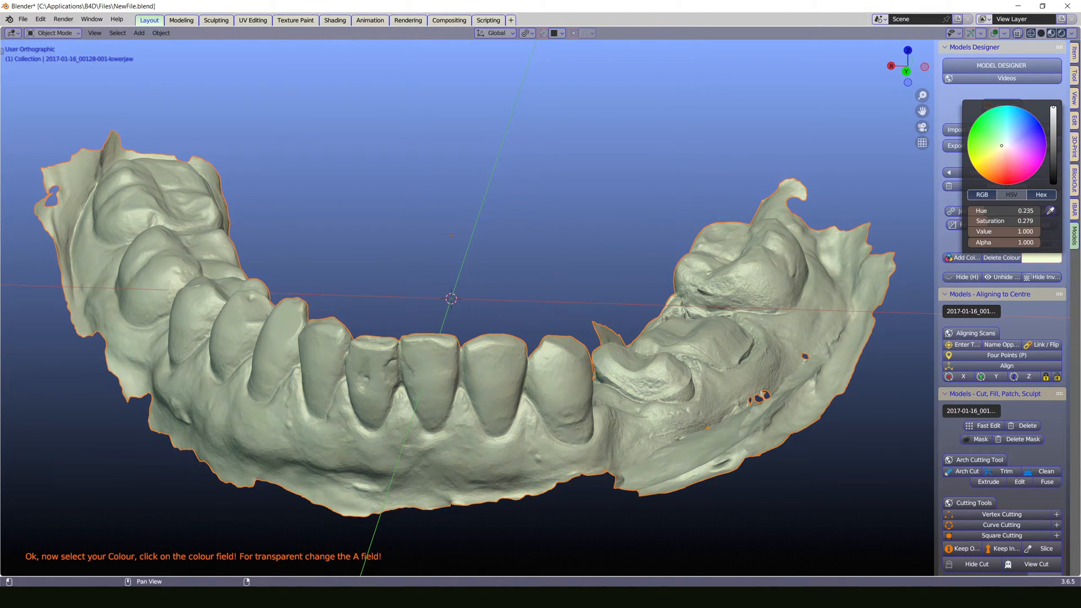
pyautogui.moveTo(1001, 144); pyautogui.dragTo(1000, 146)
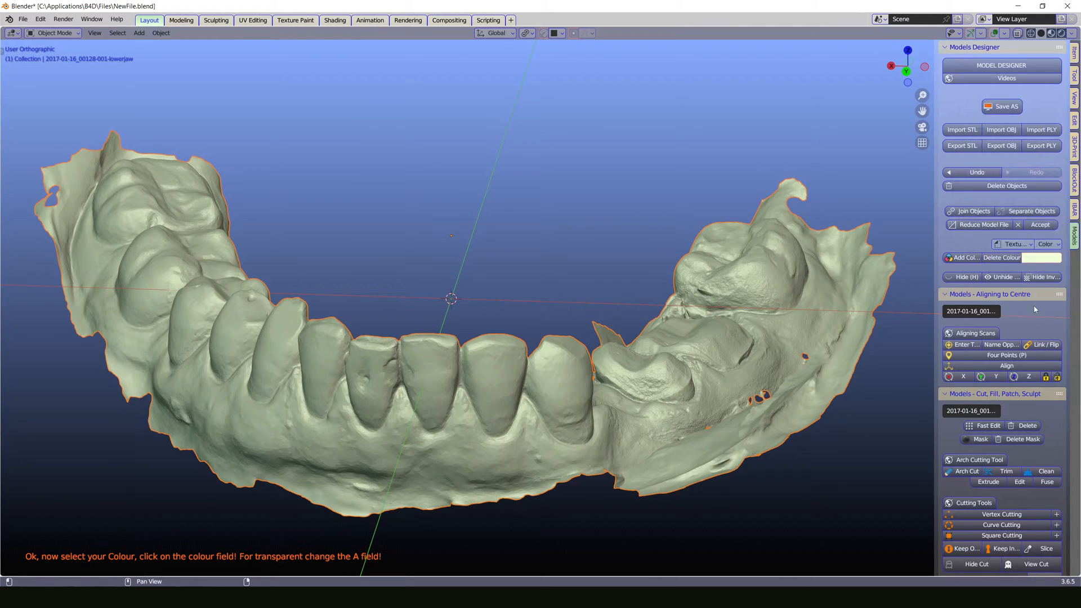
pyautogui.click(1054, 246)
pyautogui.moveTo(598, 243)
pyautogui.mouseDown(button='middle')
pyautogui.moveTo(575, 249)
pyautogui.moveTo(583, 297)
pyautogui.moveTo(595, 248)
pyautogui.moveTo(600, 257)
pyautogui.mouseUp(button='middle')
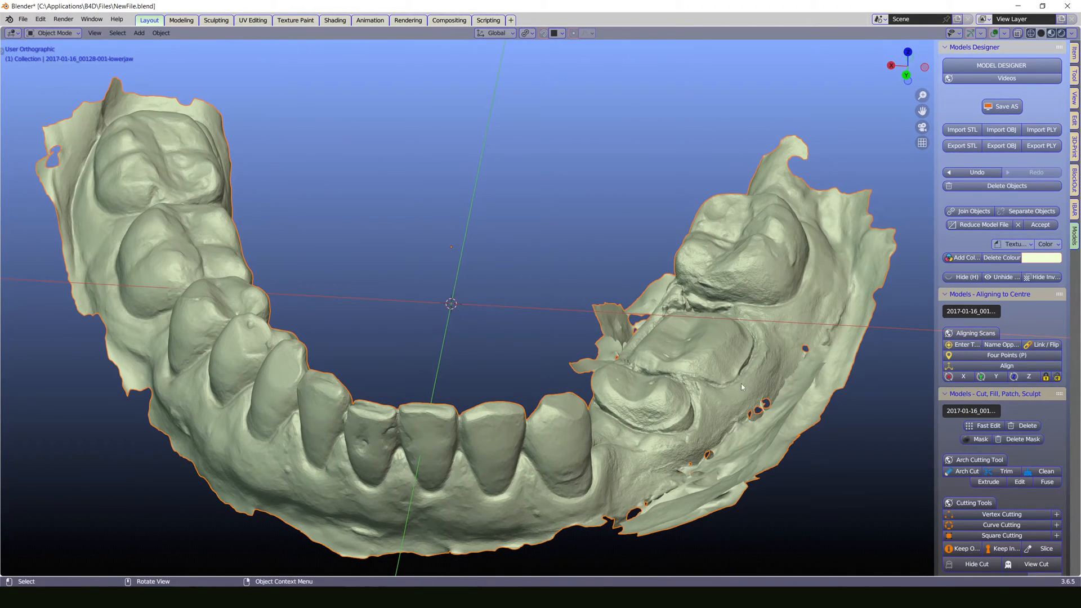
# Step: Open the lower-jaw scan's mesh for Fast Edit at the loose flap along the outer gum edge beside the back teeth
pyautogui.click(988, 429)
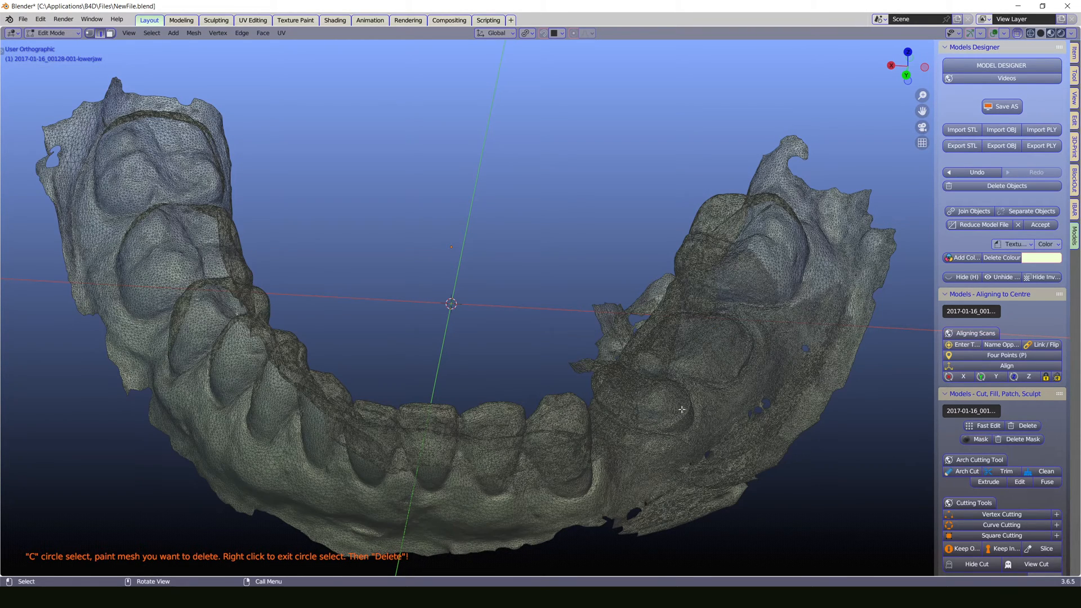
pyautogui.moveTo(813, 513); pyautogui.dragTo(769, 490, button='middle')
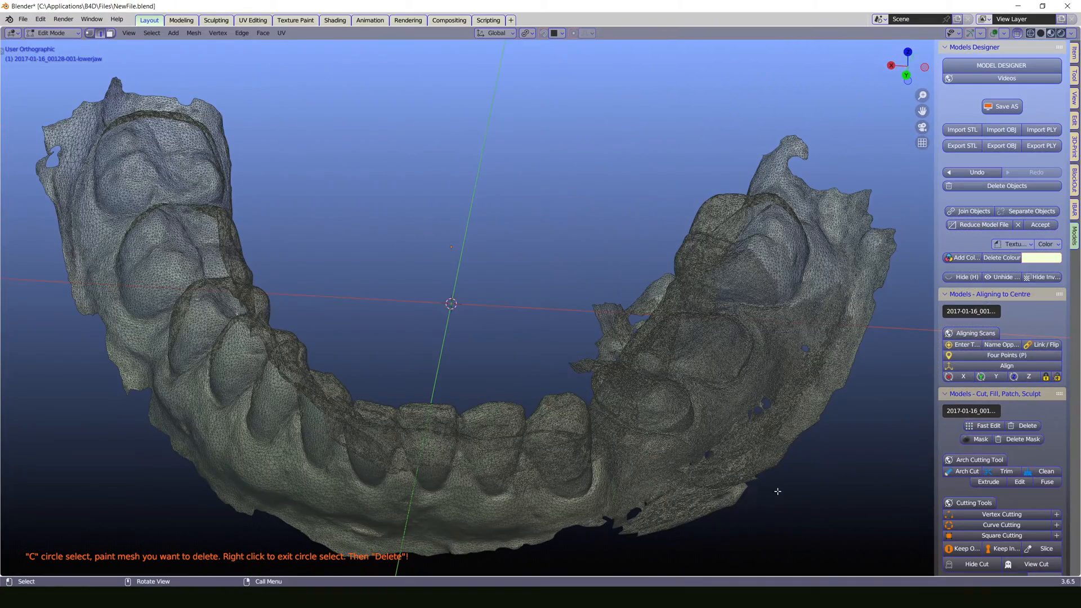
pyautogui.moveTo(777, 492); pyautogui.dragTo(679, 363, button='middle')
pyautogui.keyDown('shift'); pyautogui.moveTo(783, 324); pyautogui.dragTo(548, 291, button='middle'); pyautogui.keyUp('shift')
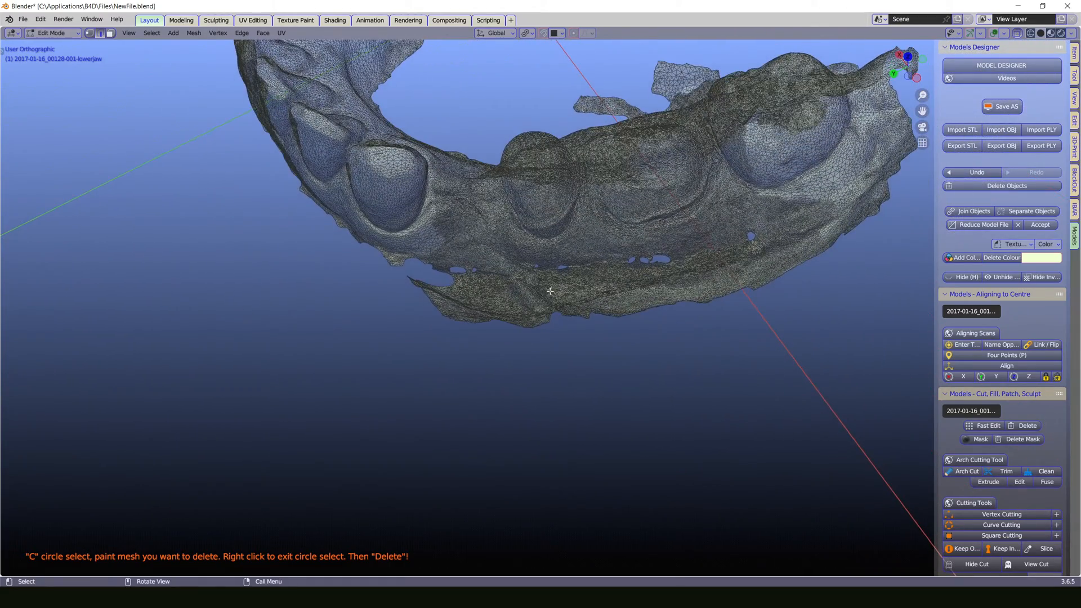
pyautogui.scroll(5, 591, 298)
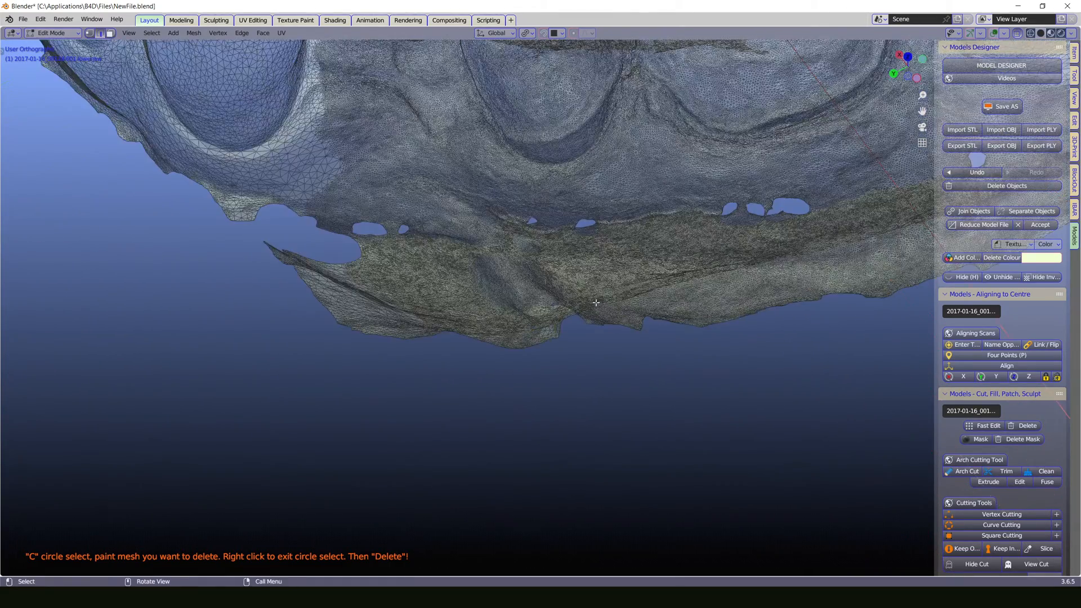
pyautogui.scroll(3, 596, 303)
pyautogui.keyDown('shift'); pyautogui.moveTo(596, 306); pyautogui.dragTo(590, 398, button='middle'); pyautogui.keyUp('shift')
pyautogui.moveTo(570, 331); pyautogui.dragTo(554, 357, button='middle')
pyautogui.scroll(-3, 552, 359)
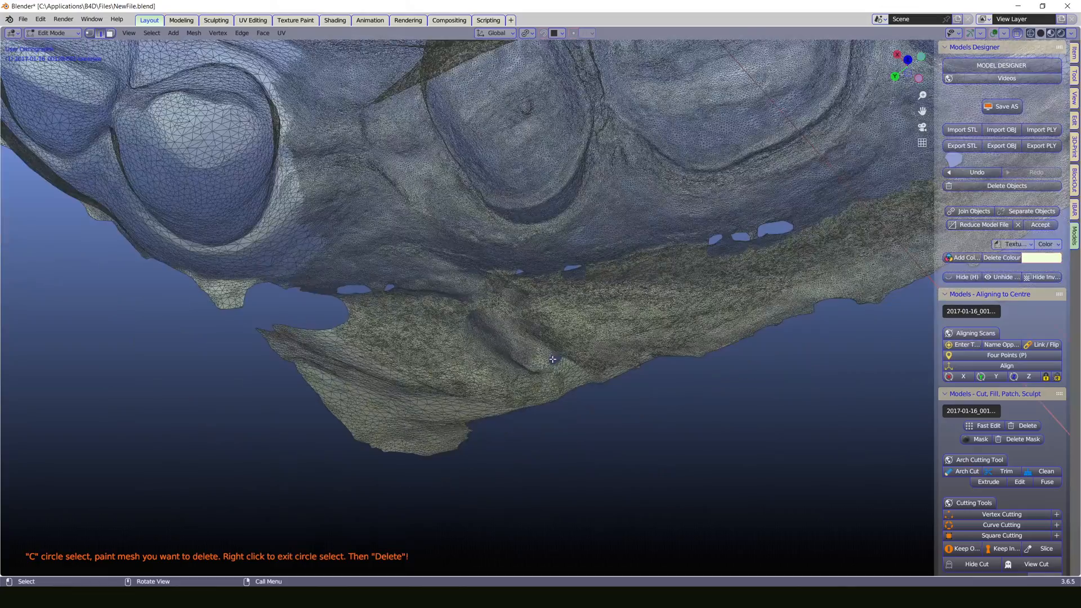
# Step: Circle-select a long strip of mesh along the loose flap below the holes, using an enlarged selection circle
pyautogui.press('c')
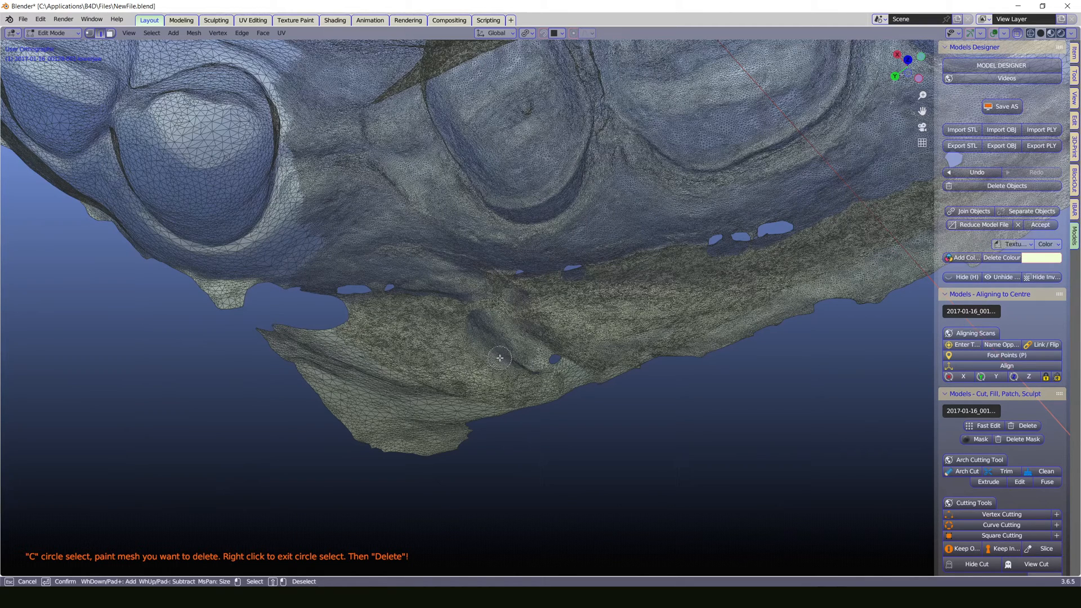
pyautogui.scroll(-3, 499, 358)
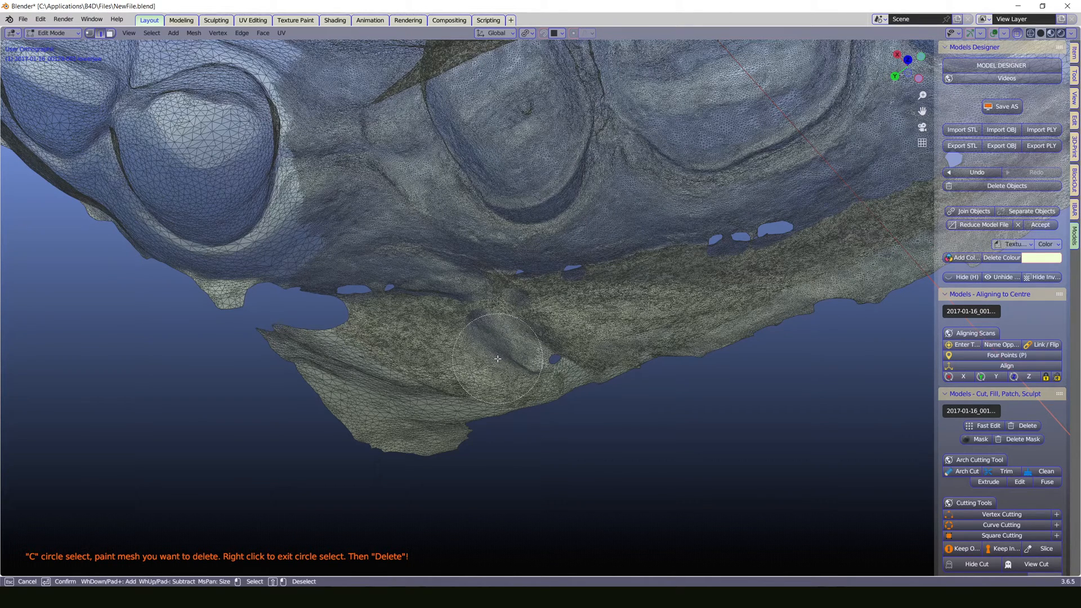
pyautogui.scroll(-5, 495, 359)
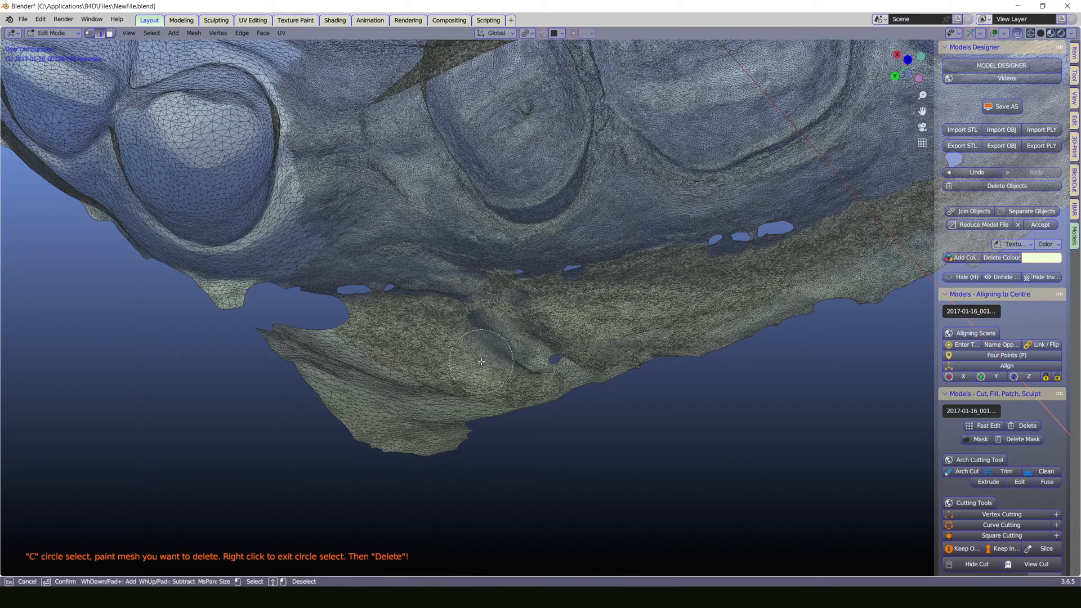
pyautogui.scroll(4, 343, 335)
pyautogui.moveTo(341, 336)
pyautogui.mouseDown()
pyautogui.moveTo(613, 330)
pyautogui.moveTo(822, 293)
pyautogui.moveTo(912, 254)
pyautogui.moveTo(844, 253)
pyautogui.moveTo(546, 355)
pyautogui.moveTo(405, 363)
pyautogui.moveTo(313, 333)
pyautogui.mouseUp()
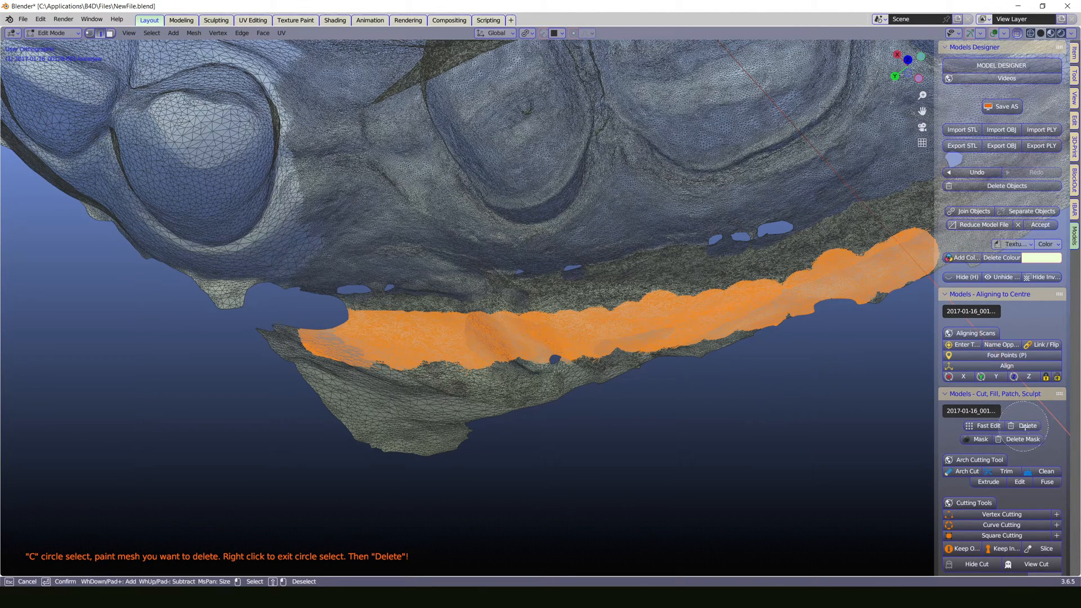
pyautogui.rightClick(736, 416)
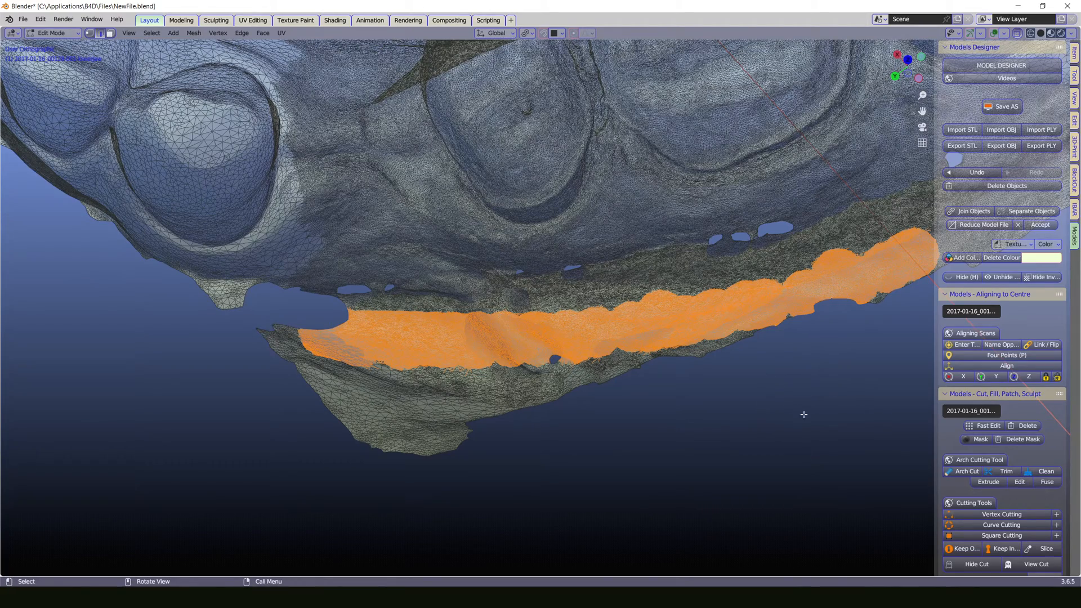
# Step: Clear the selected strip of mesh along the loose flap beside the back teeth
pyautogui.keyDown('shift'); pyautogui.moveTo(813, 370); pyautogui.dragTo(422, 510, button='middle'); pyautogui.keyUp('shift')
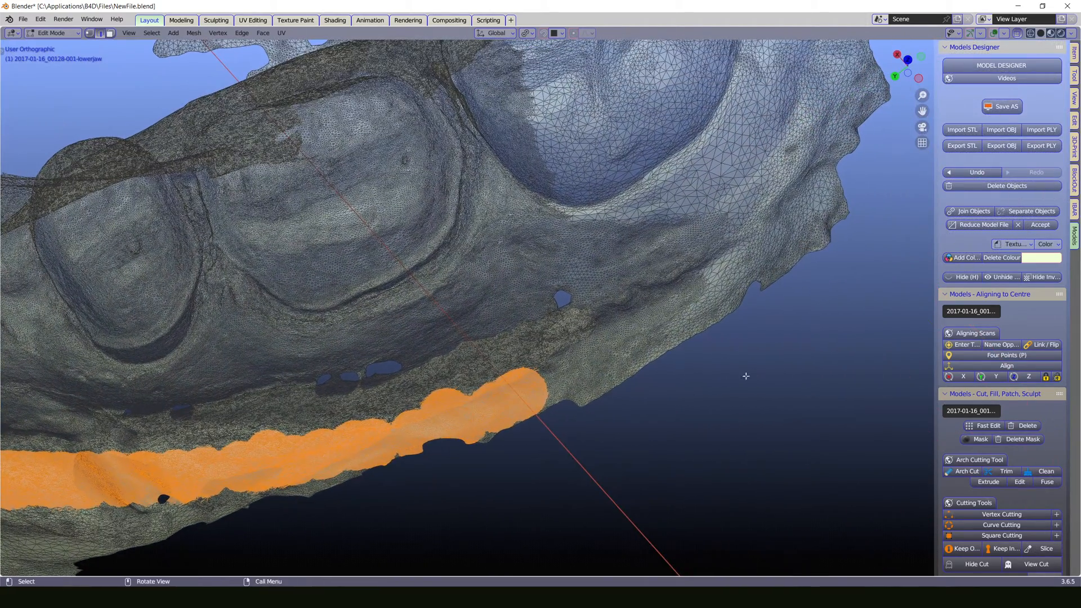
pyautogui.scroll(-5, 746, 376)
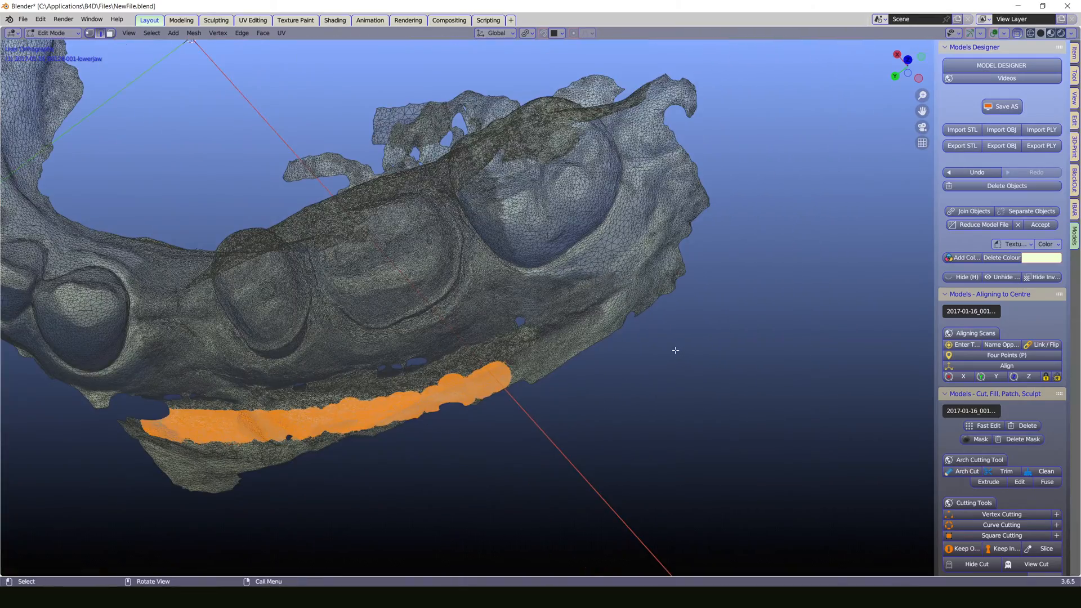
pyautogui.click(673, 348)
pyautogui.moveTo(664, 340); pyautogui.dragTo(644, 354, button='middle')
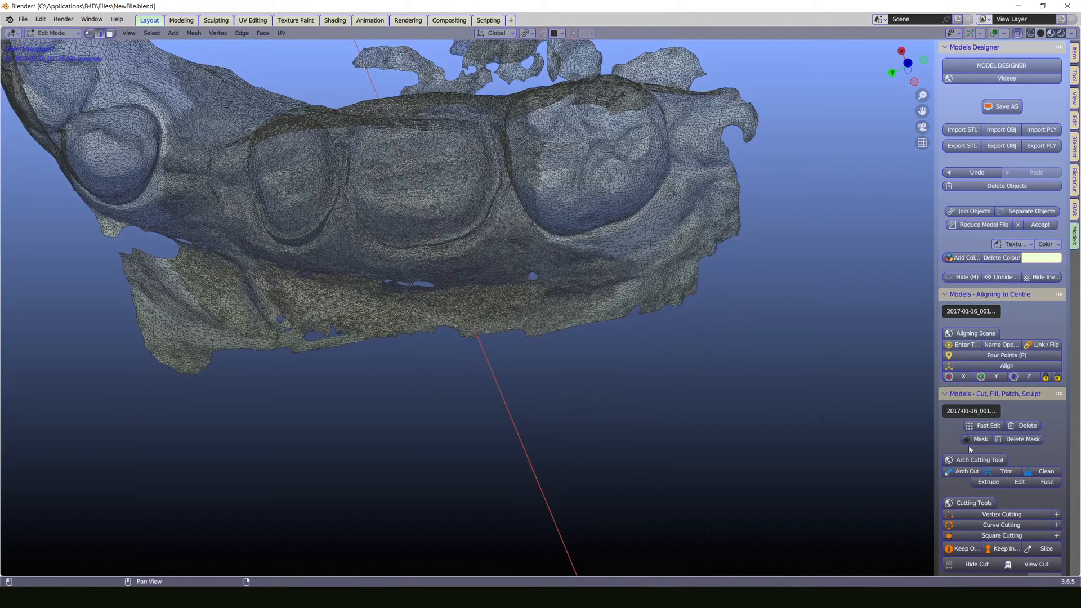
# Step: Circle-select a continuous strip across the loose flap, from its front notch to the back gum edge, and delete that mesh
pyautogui.click(985, 429)
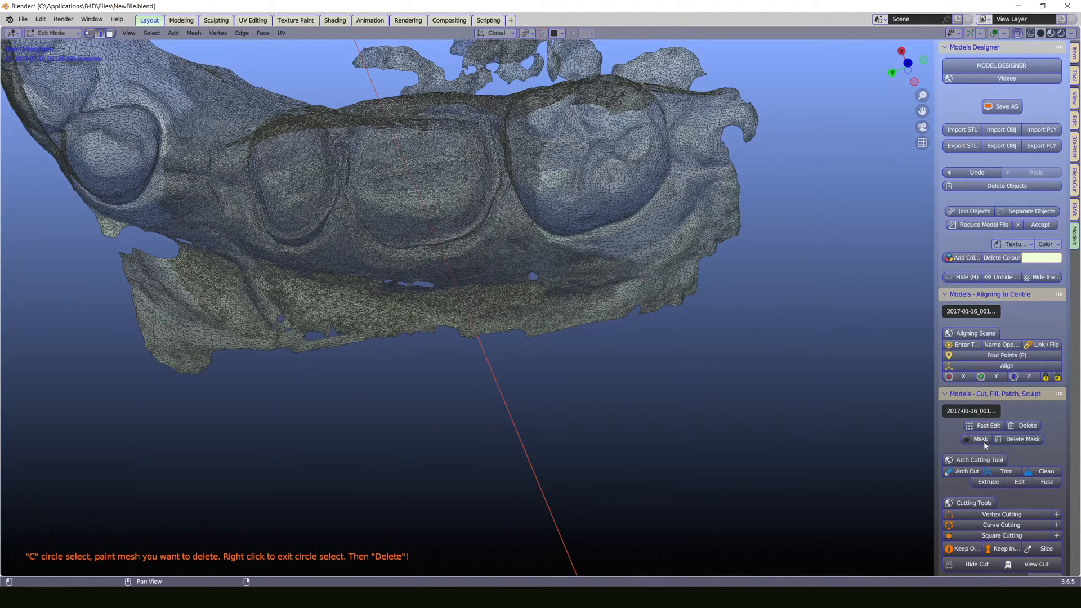
pyautogui.press('c')
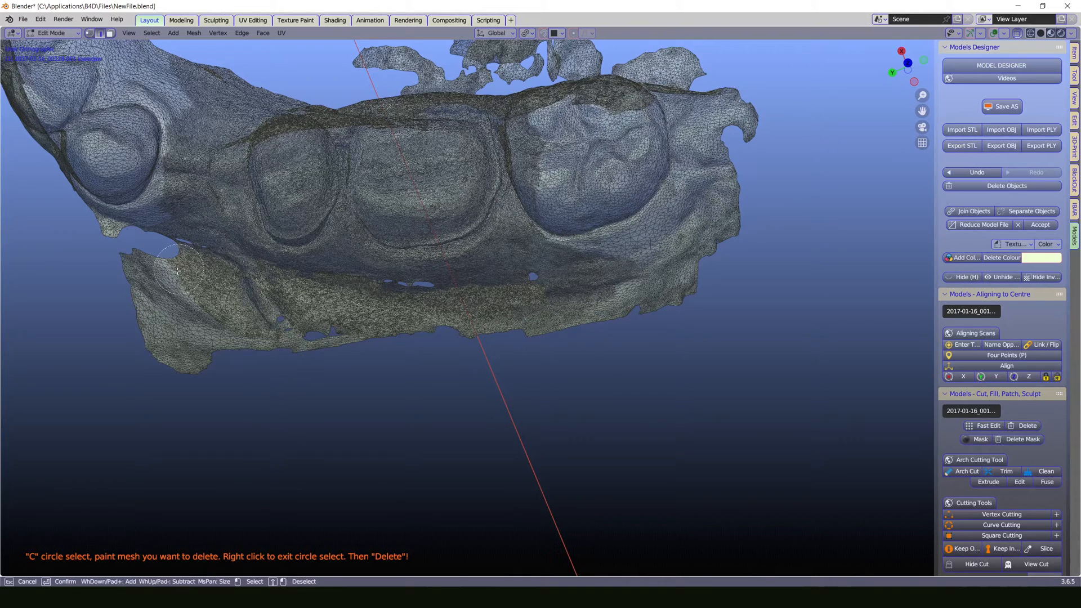
pyautogui.moveTo(175, 270)
pyautogui.mouseDown()
pyautogui.moveTo(422, 323)
pyautogui.moveTo(623, 326)
pyautogui.moveTo(687, 309)
pyautogui.moveTo(729, 423)
pyautogui.mouseUp()
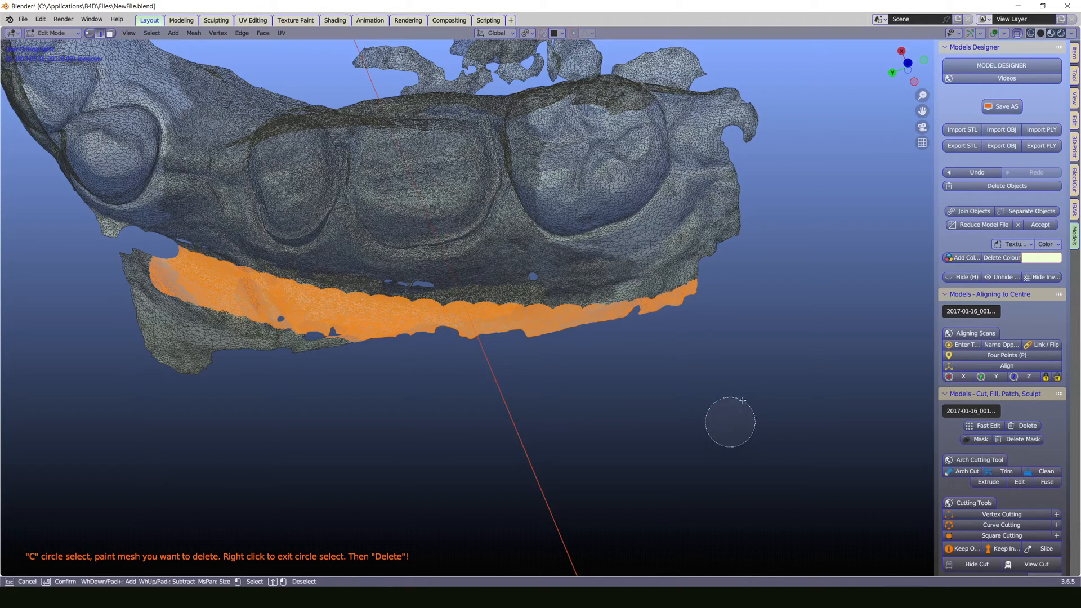
pyautogui.rightClick(719, 372)
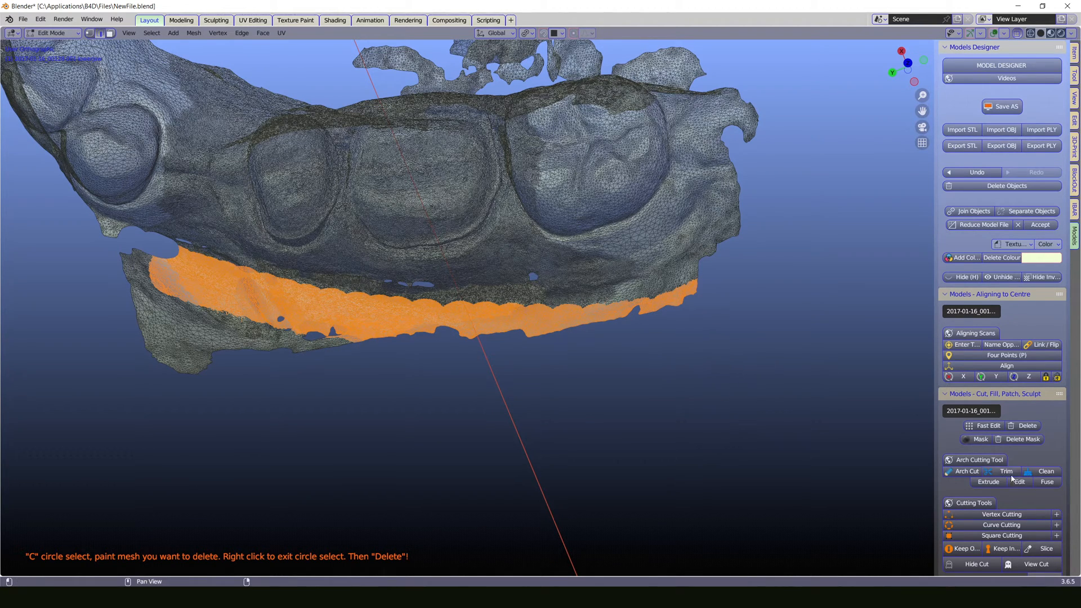
pyautogui.click(1027, 426)
# Step: Reopen the lower-jaw scan for Fast Edit and size the circle selection to suit the small spur below the canine
pyautogui.moveTo(484, 389); pyautogui.dragTo(518, 301, button='middle')
pyautogui.click(989, 431)
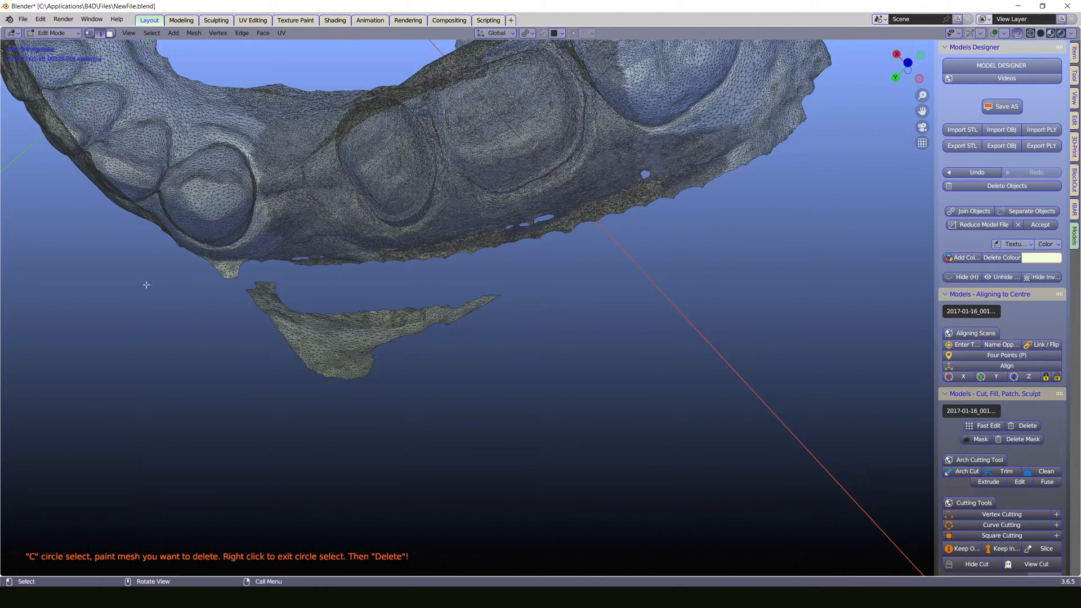
pyautogui.press('c')
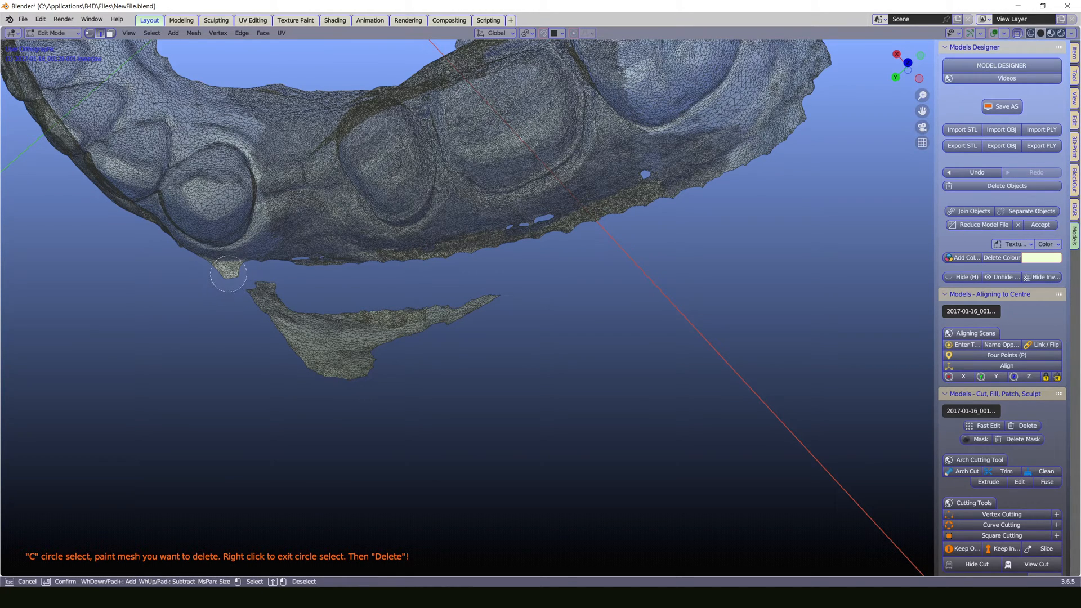
pyautogui.scroll(-8, 228, 288)
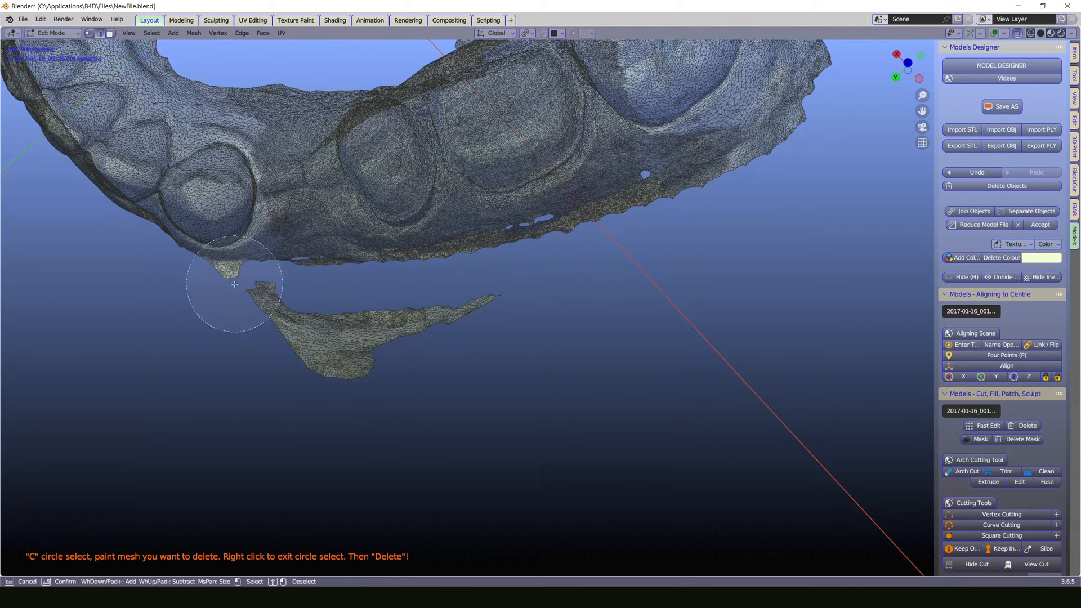
pyautogui.scroll(10, 234, 294)
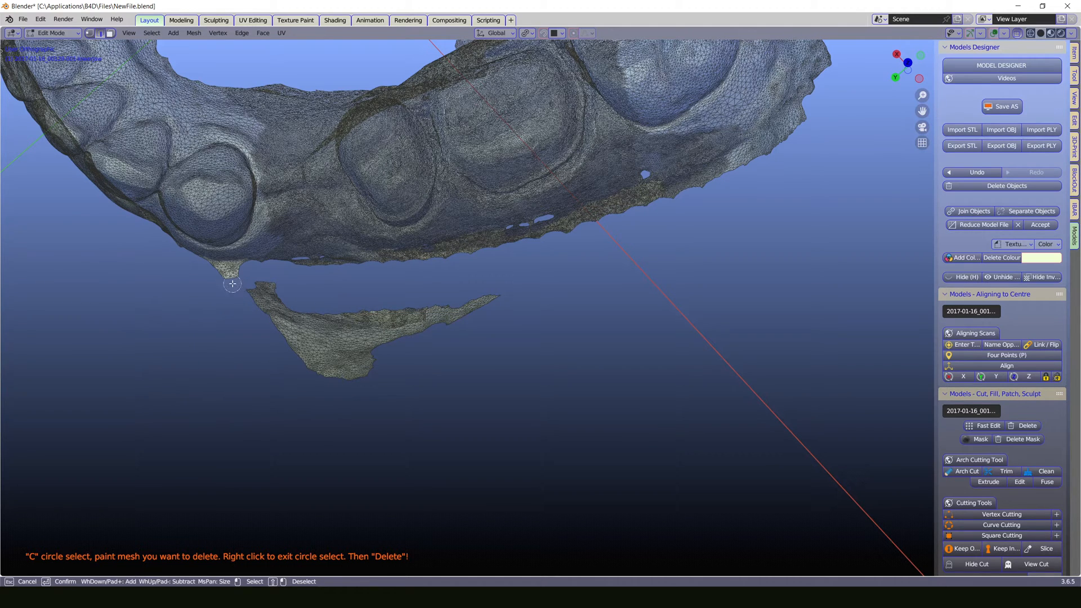
pyautogui.moveTo(226, 274); pyautogui.dragTo(273, 316)
pyautogui.rightClick(527, 313)
pyautogui.press('Delete')
pyautogui.click(394, 348)
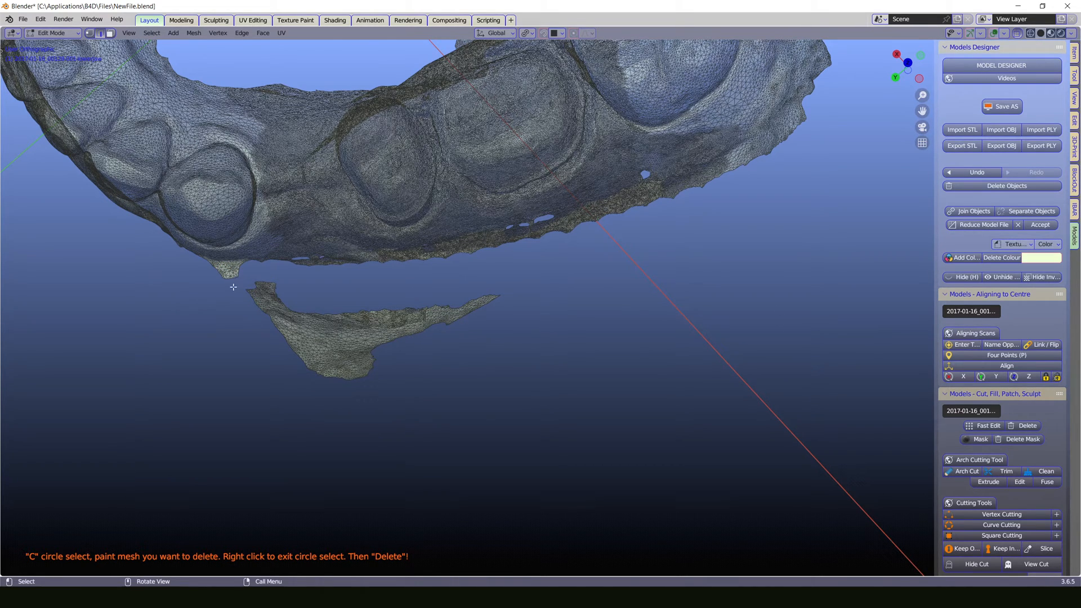
# Step: Circle-select the small spur on the gum edge below the canine and delete it
pyautogui.press('c')
pyautogui.moveTo(221, 277); pyautogui.dragTo(241, 278)
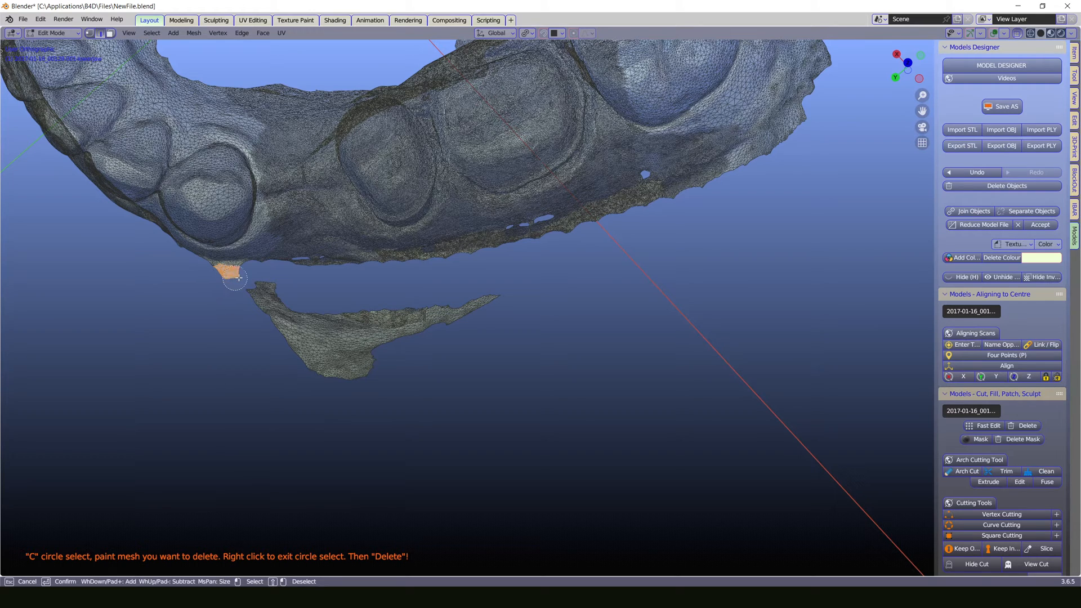
pyautogui.rightClick(576, 297)
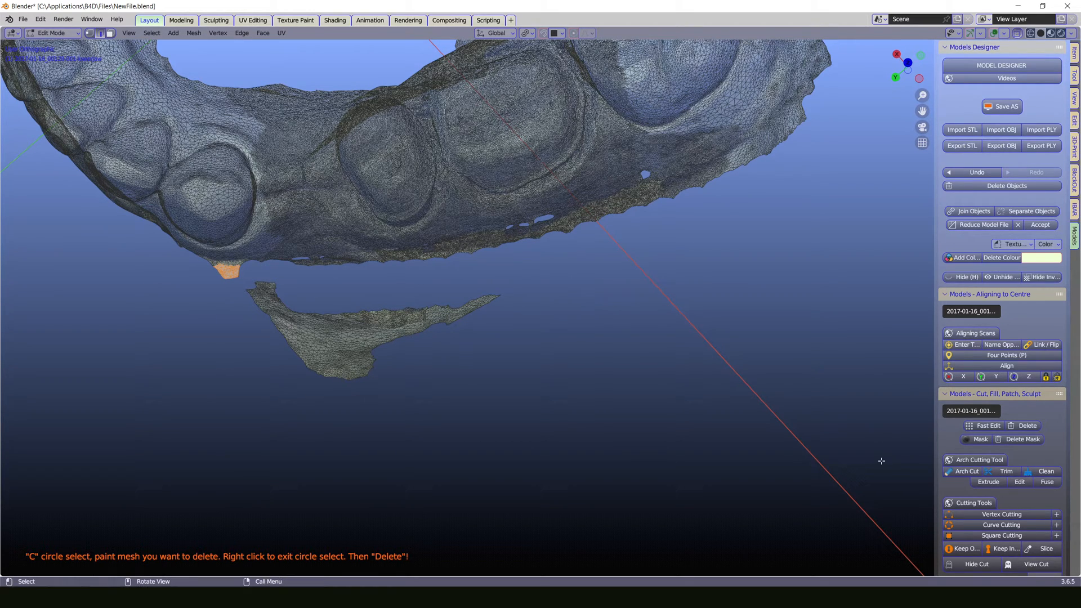
pyautogui.click(1028, 426)
# Step: Inspect the trimmed outer gum edge and the detached flap of the lower-jaw scan
pyautogui.moveTo(633, 386)
pyautogui.mouseDown(button='middle')
pyautogui.moveTo(586, 430)
pyautogui.moveTo(546, 403)
pyautogui.moveTo(545, 332)
pyautogui.moveTo(362, 290)
pyautogui.moveTo(307, 218)
pyautogui.mouseUp(button='middle')
pyautogui.rightClick(306, 218)
pyautogui.keyDown('shift'); pyautogui.moveTo(482, 304); pyautogui.dragTo(543, 548, button='middle'); pyautogui.keyUp('shift')
pyautogui.keyDown('shift'); pyautogui.moveTo(259, 227); pyautogui.dragTo(566, 227, button='middle'); pyautogui.keyUp('shift')
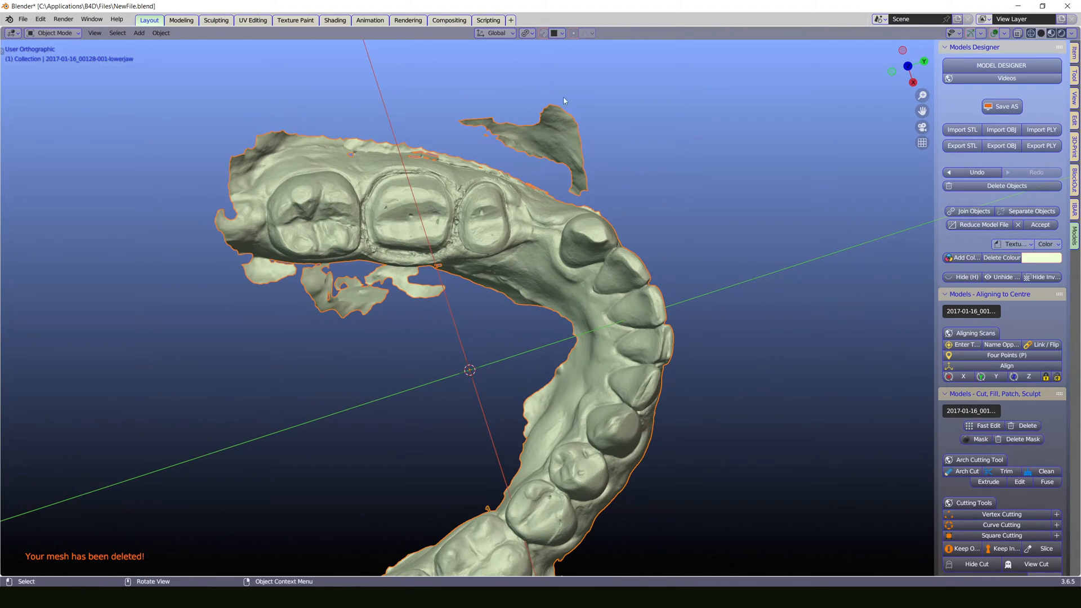
pyautogui.scroll(5, 407, 295)
pyautogui.scroll(-6, 420, 267)
pyautogui.moveTo(585, 149); pyautogui.dragTo(630, 313, button='middle')
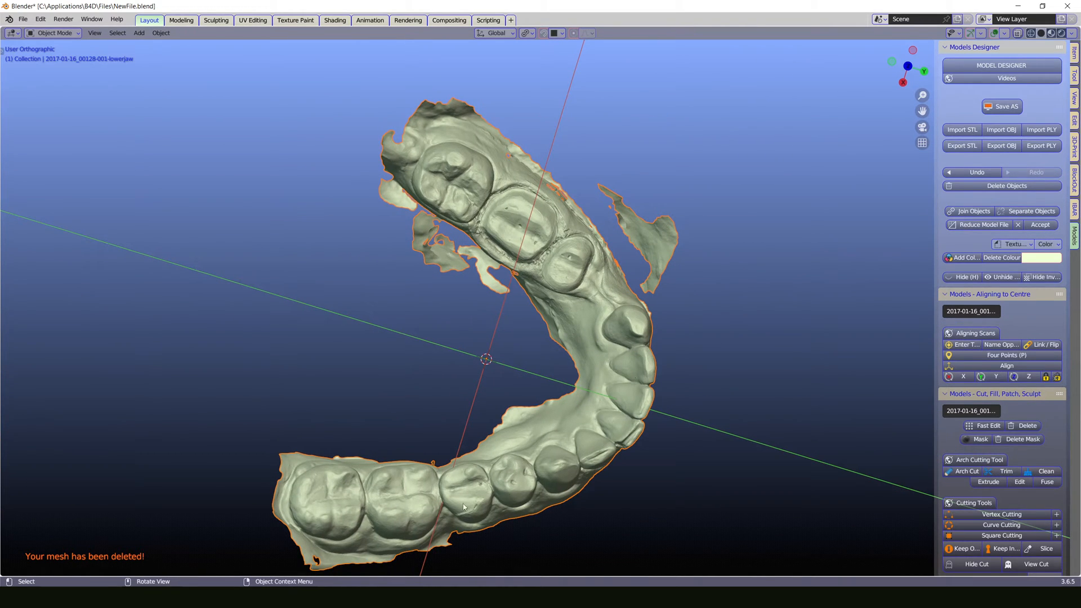
# Step: In Fast Edit, circle-select the mesh joining the inner flaps to the gum beside the last molar and delete it
pyautogui.moveTo(747, 346); pyautogui.dragTo(397, 296, button='middle')
pyautogui.moveTo(565, 349); pyautogui.dragTo(505, 329, button='middle')
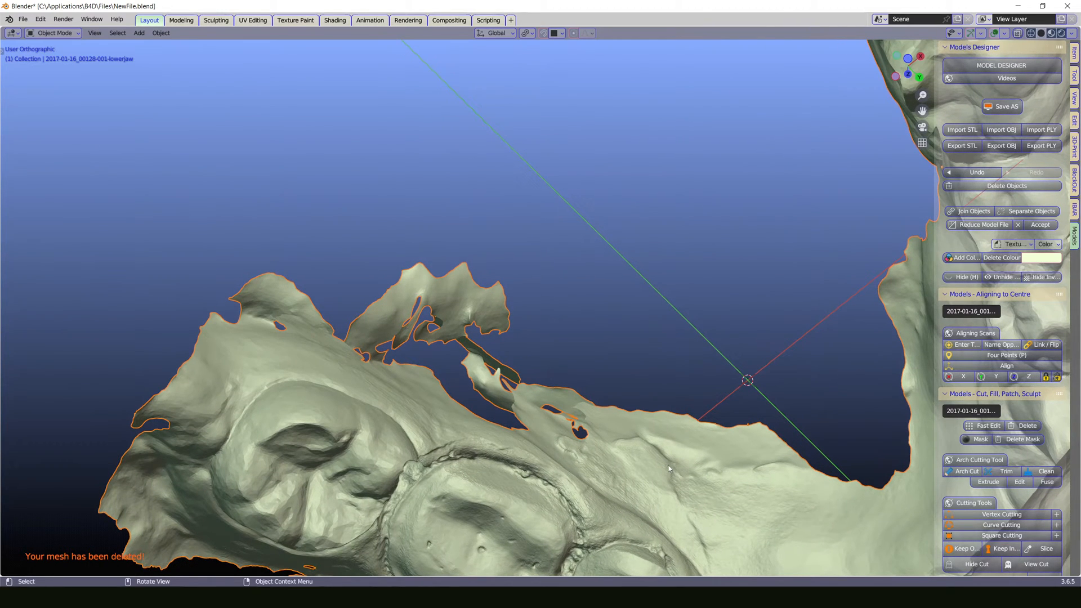
pyautogui.click(983, 427)
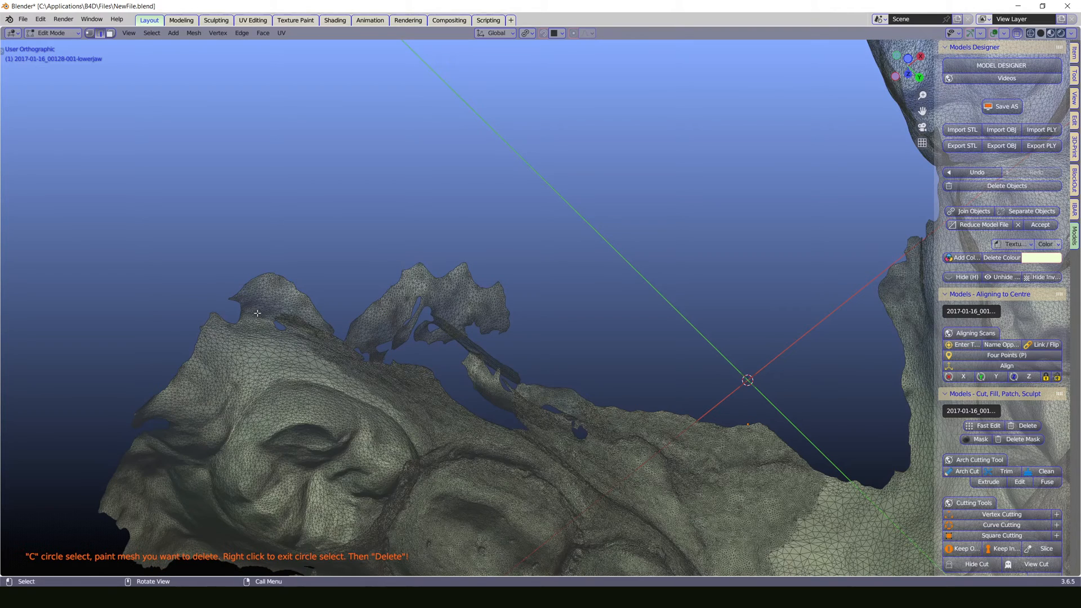
pyautogui.press('c')
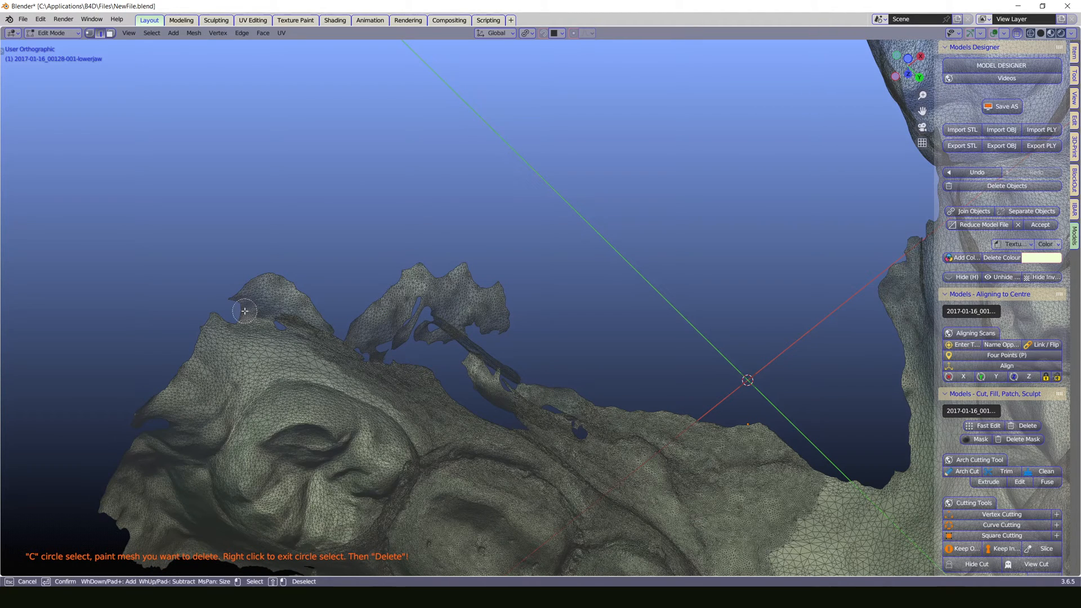
pyautogui.moveTo(239, 312)
pyautogui.mouseDown()
pyautogui.moveTo(357, 338)
pyautogui.moveTo(398, 326)
pyautogui.mouseUp()
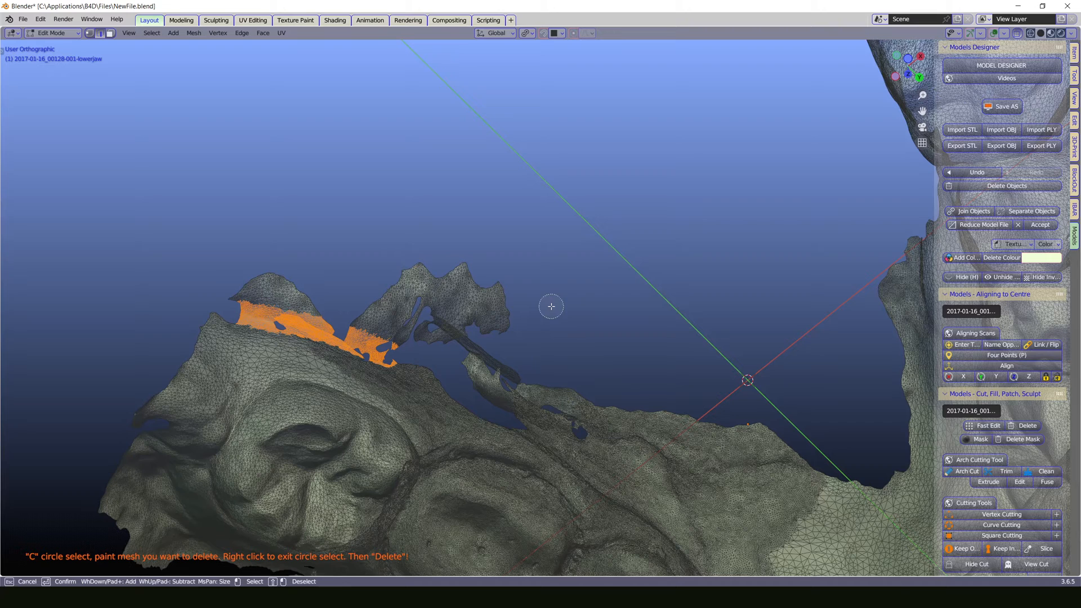
pyautogui.rightClick(604, 319)
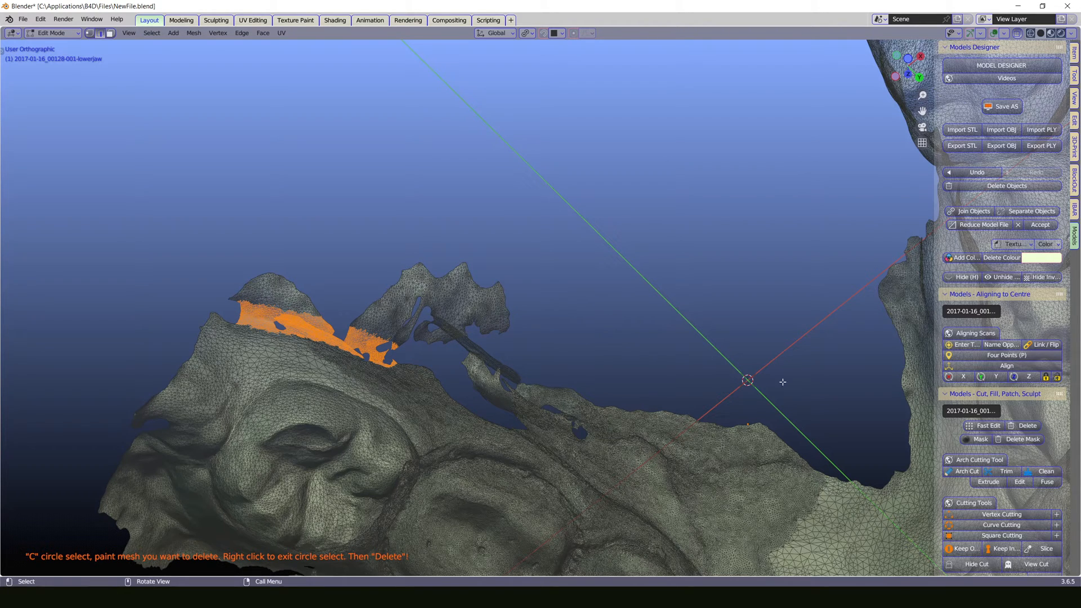
pyautogui.click(1024, 426)
# Step: Switch the whole lower-jaw scan, with its detached fragments, from Object Mode to Edit Mode
pyautogui.moveTo(550, 343); pyautogui.dragTo(687, 451, button='middle')
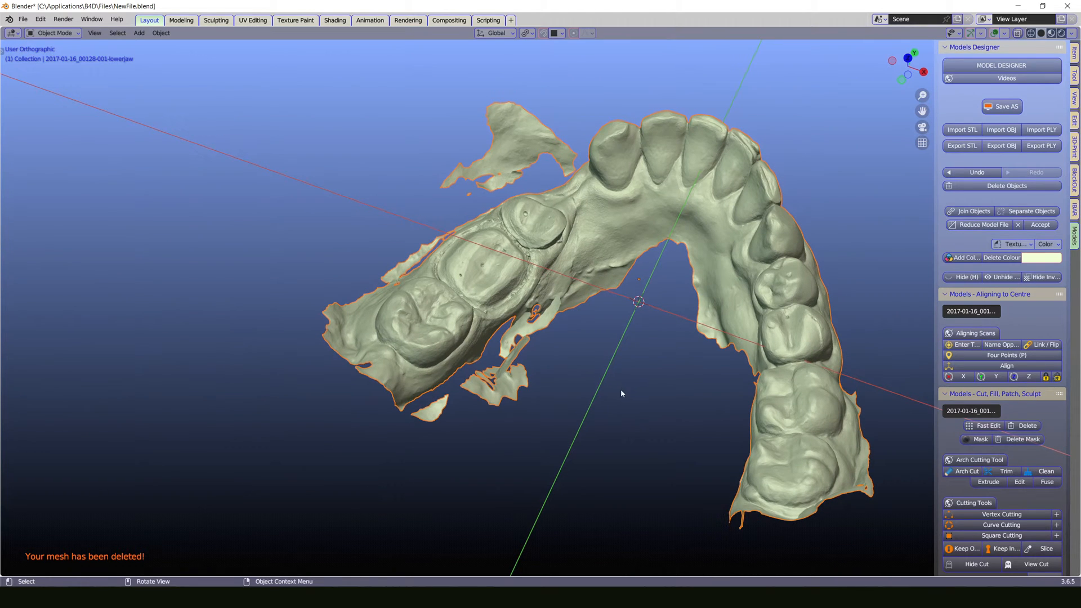
pyautogui.keyDown('shift'); pyautogui.moveTo(618, 392); pyautogui.dragTo(506, 410, button='middle'); pyautogui.keyUp('shift')
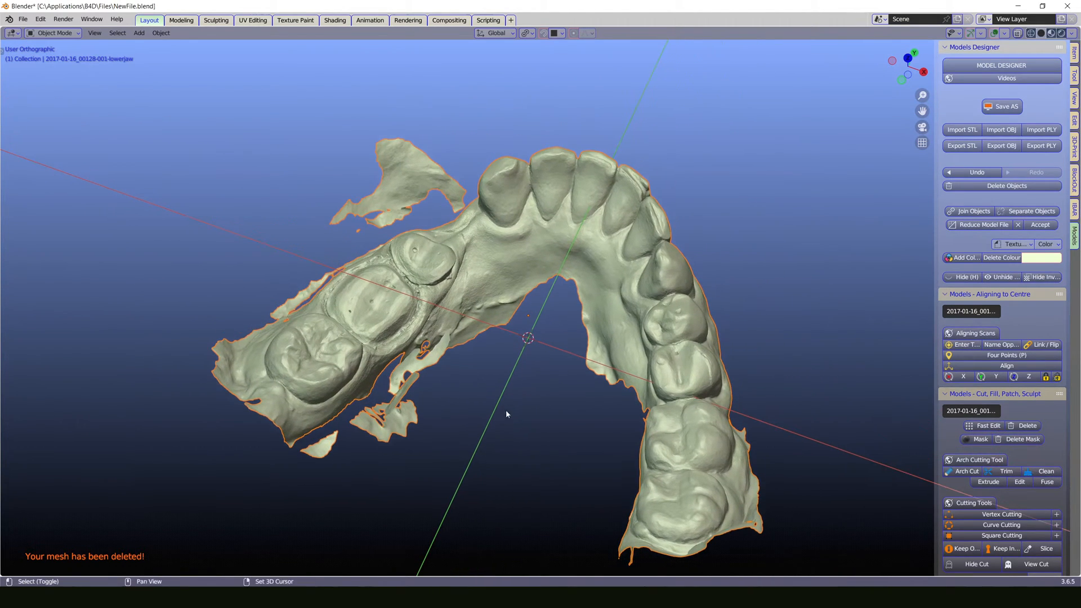
pyautogui.scroll(2, 541, 368)
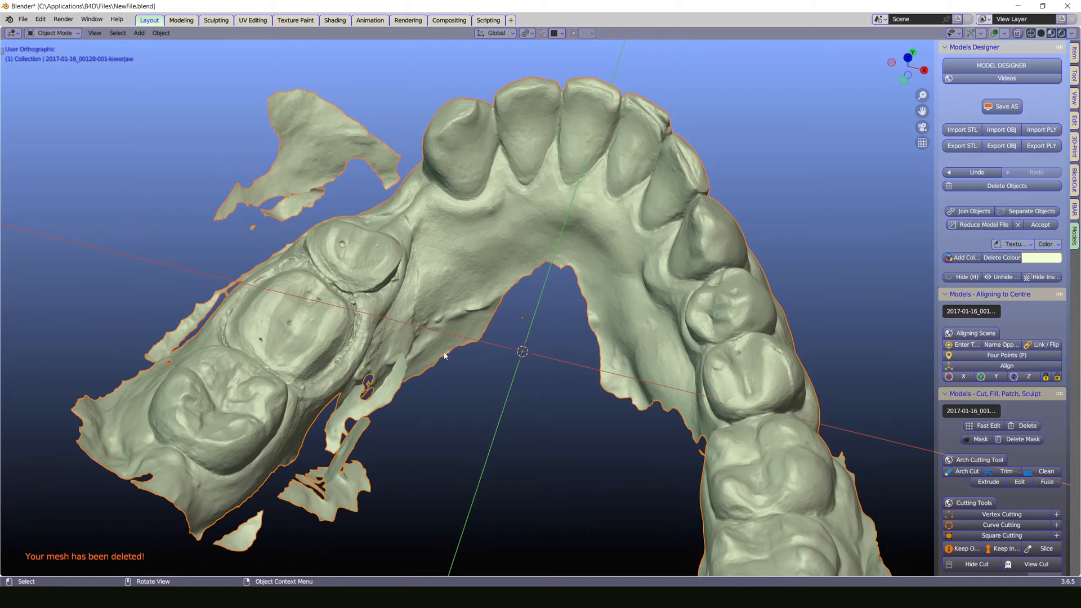
pyautogui.moveTo(472, 406)
pyautogui.mouseDown(button='middle')
pyautogui.moveTo(473, 386)
pyautogui.moveTo(499, 374)
pyautogui.moveTo(471, 404)
pyautogui.mouseUp(button='middle')
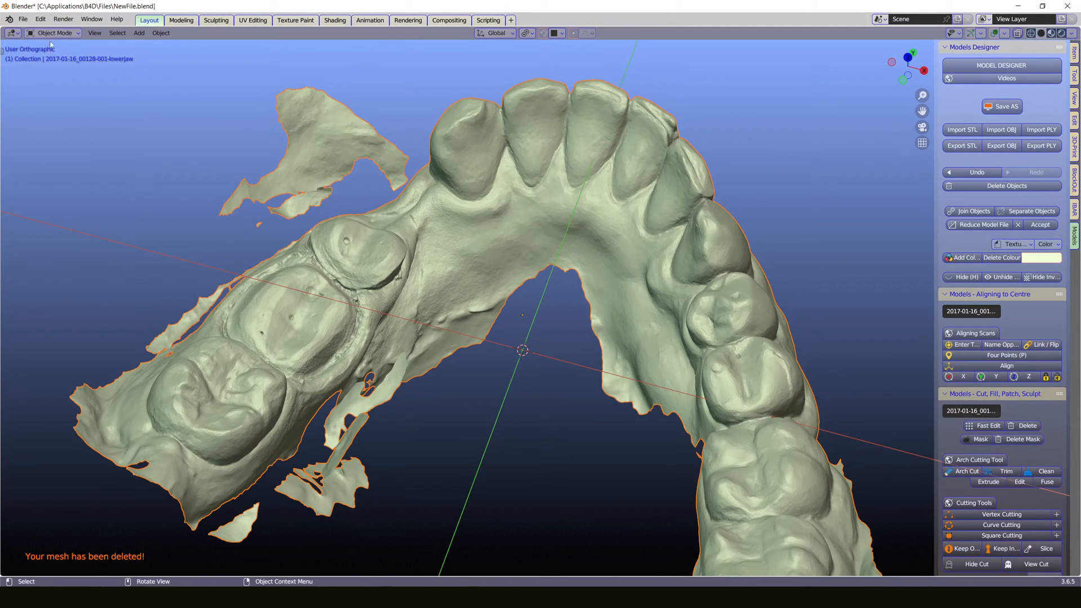
pyautogui.click(71, 34)
pyautogui.press('Tab')
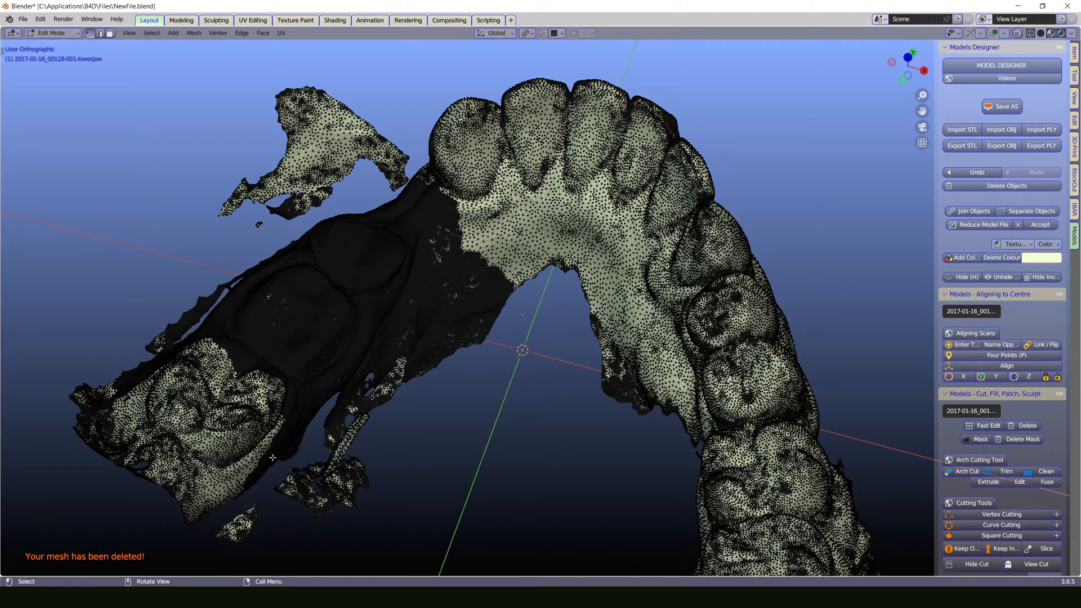
# Step: Examine how densely the vertices connect across the inner gum surface of the lower-jaw scan
pyautogui.scroll(6, 158, 431)
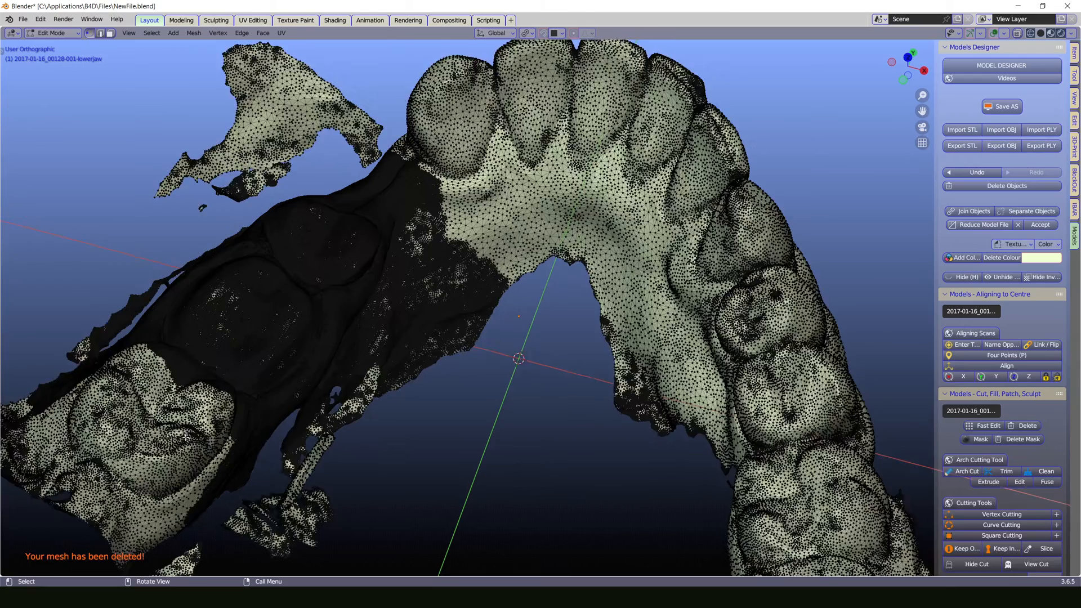
pyautogui.moveTo(371, 459); pyautogui.dragTo(418, 404, button='middle')
pyautogui.scroll(5, 572, 132)
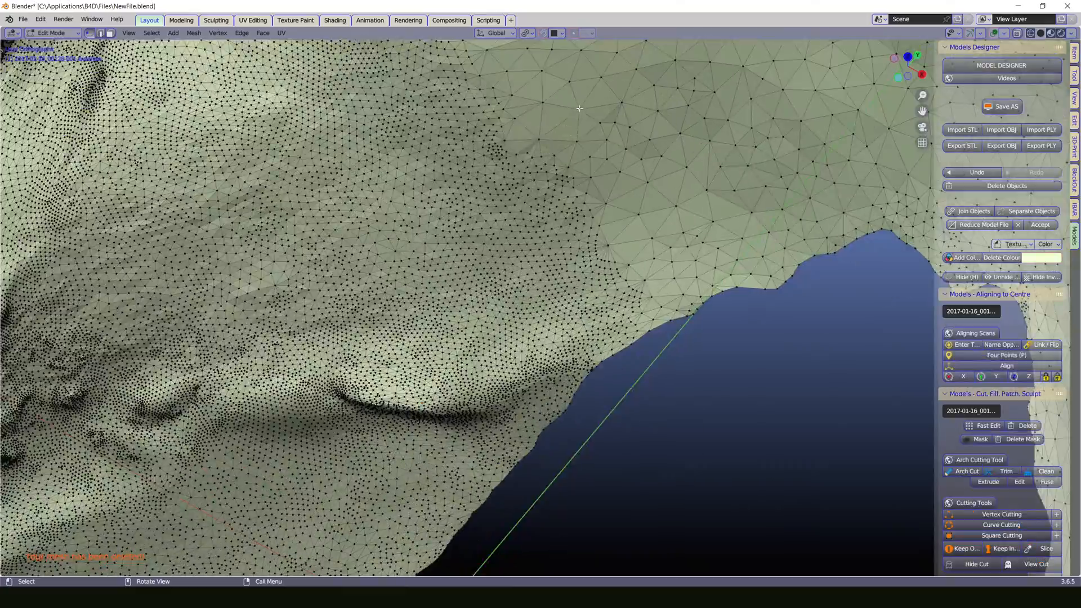
pyautogui.scroll(2, 580, 117)
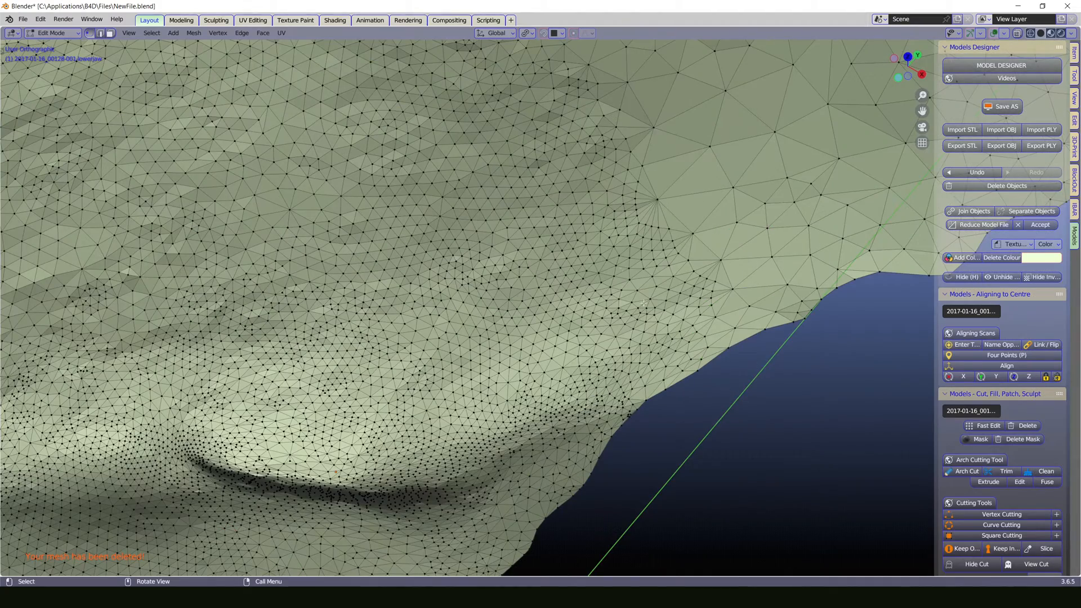
pyautogui.keyDown('shift'); pyautogui.moveTo(613, 141); pyautogui.dragTo(534, 482, button='middle'); pyautogui.keyUp('shift')
pyautogui.scroll(-10, 525, 280)
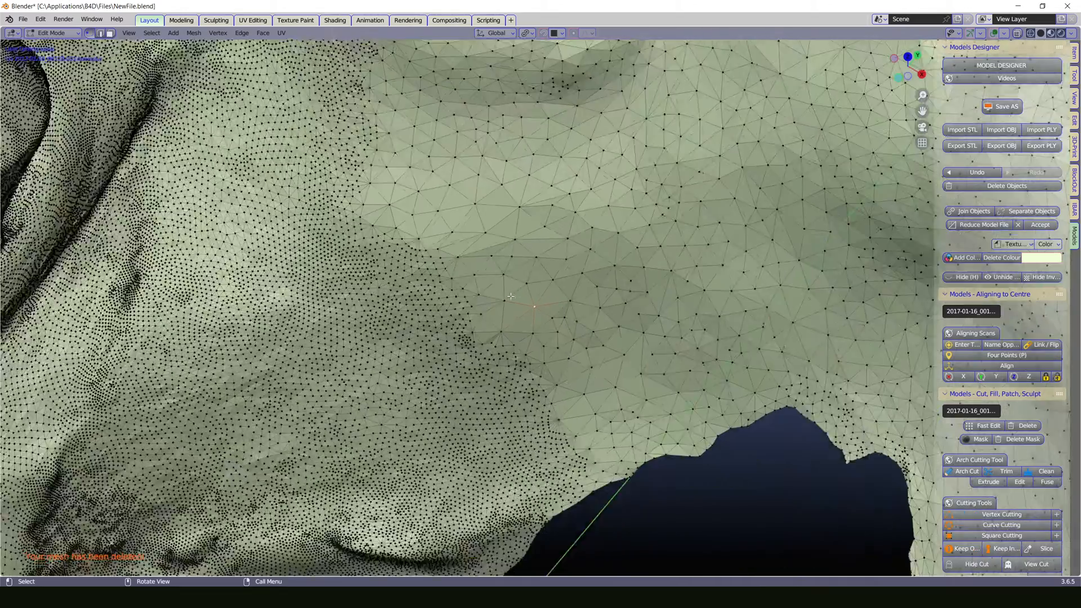
pyautogui.scroll(-1, 511, 295)
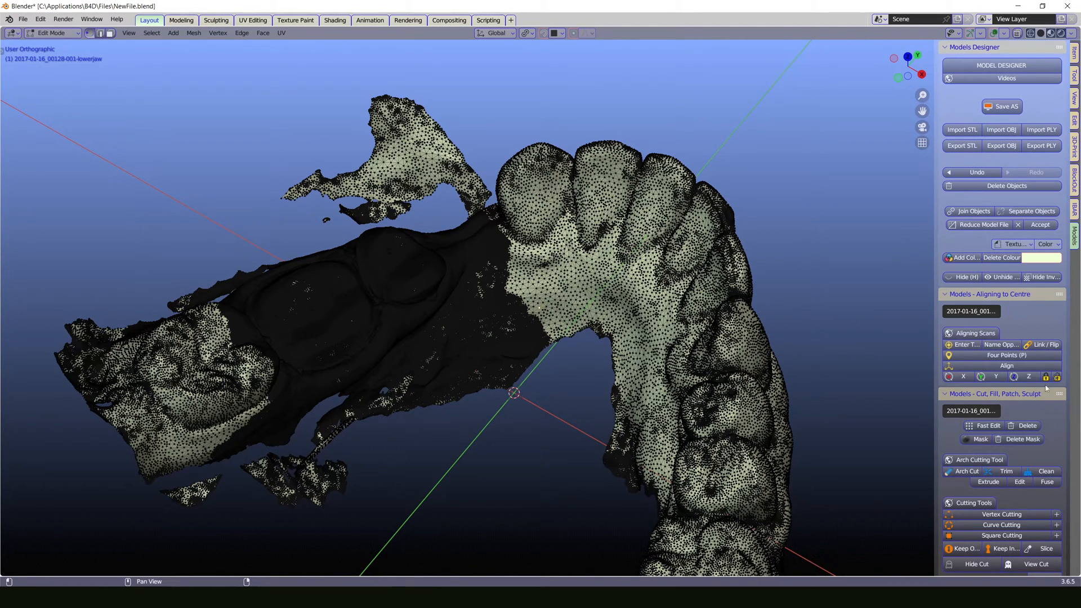
# Step: Remove the detached mesh fragments with Clean and return the lower-jaw scan to Object Mode
pyautogui.click(1045, 472)
pyautogui.moveTo(369, 462); pyautogui.dragTo(409, 470, button='middle')
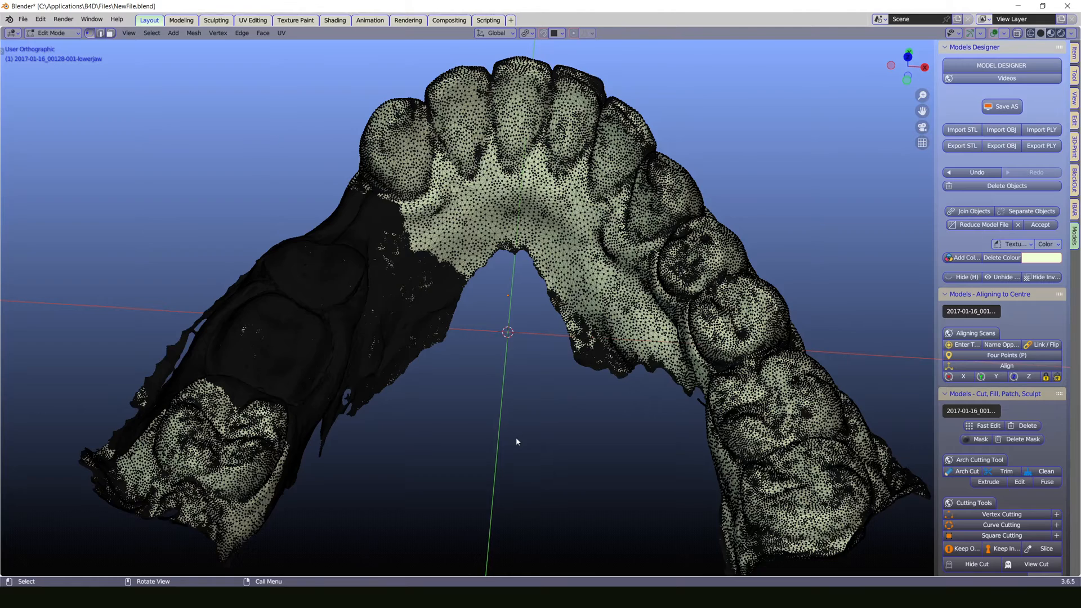
pyautogui.press('Tab')
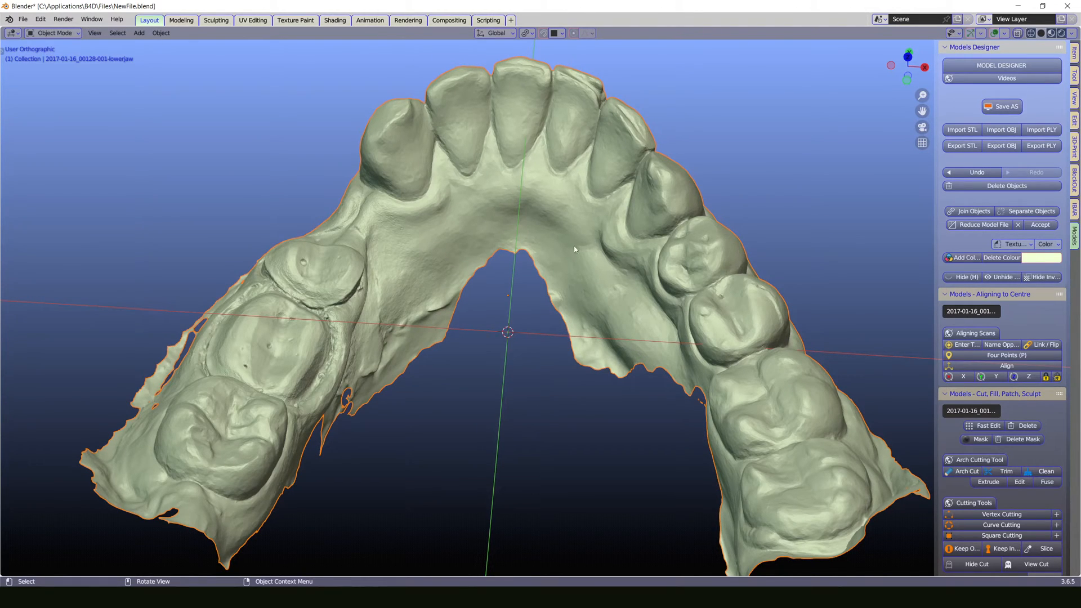
# Step: In Fast Edit, circle-select the ragged outer gum border beside the back teeth and the flap behind the last molar, and delete them
pyautogui.moveTo(398, 435); pyautogui.dragTo(402, 409, button='middle')
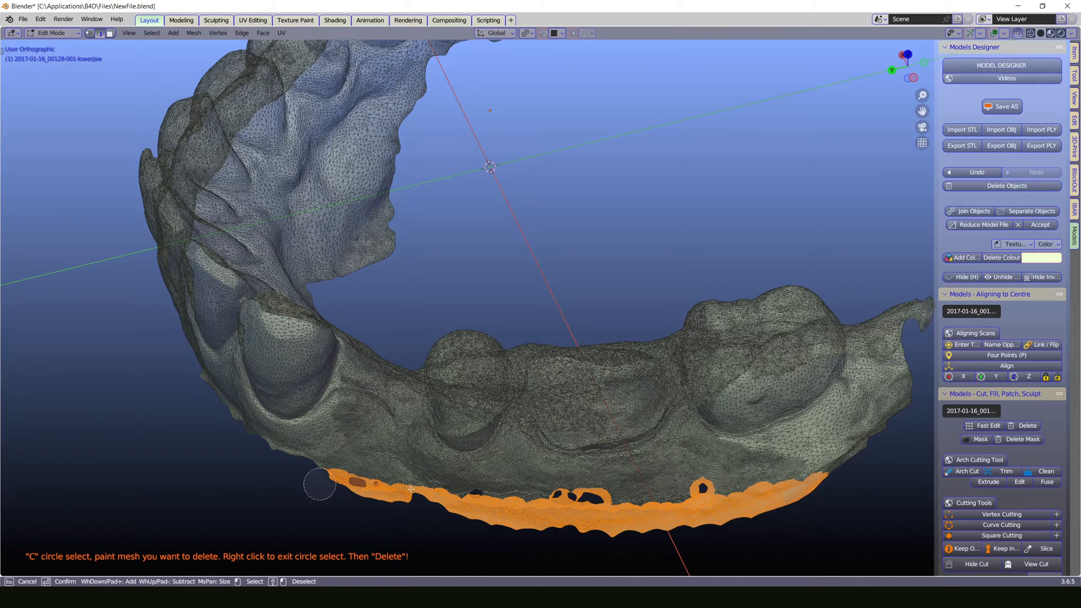
pyautogui.moveTo(835, 474); pyautogui.dragTo(834, 468)
pyautogui.moveTo(885, 312)
pyautogui.mouseDown()
pyautogui.moveTo(911, 320)
pyautogui.moveTo(906, 300)
pyautogui.moveTo(880, 314)
pyautogui.mouseUp()
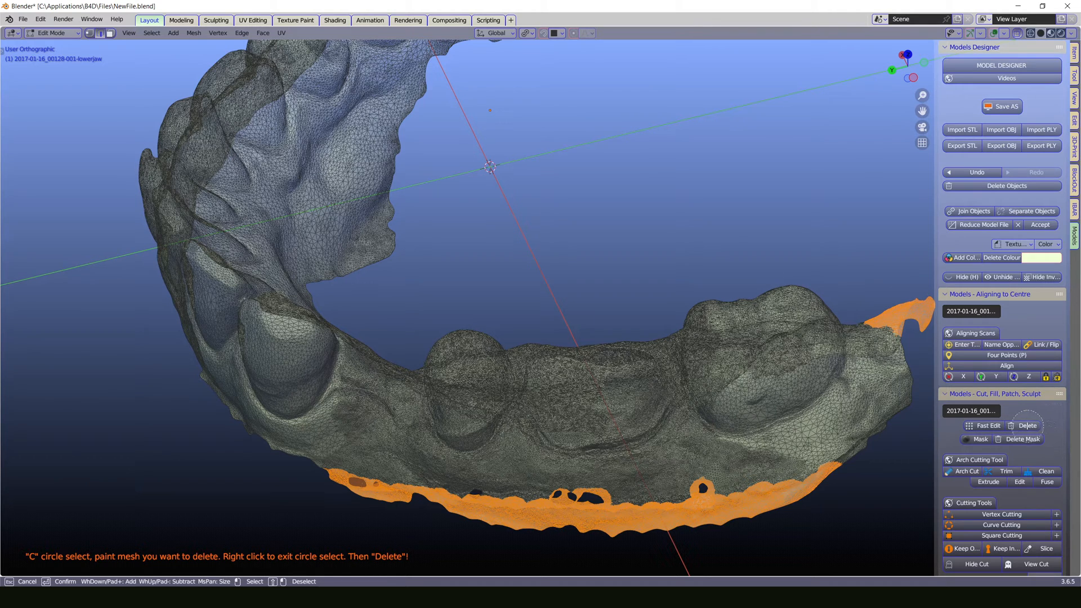
pyautogui.rightClick(787, 247)
pyautogui.click(1018, 426)
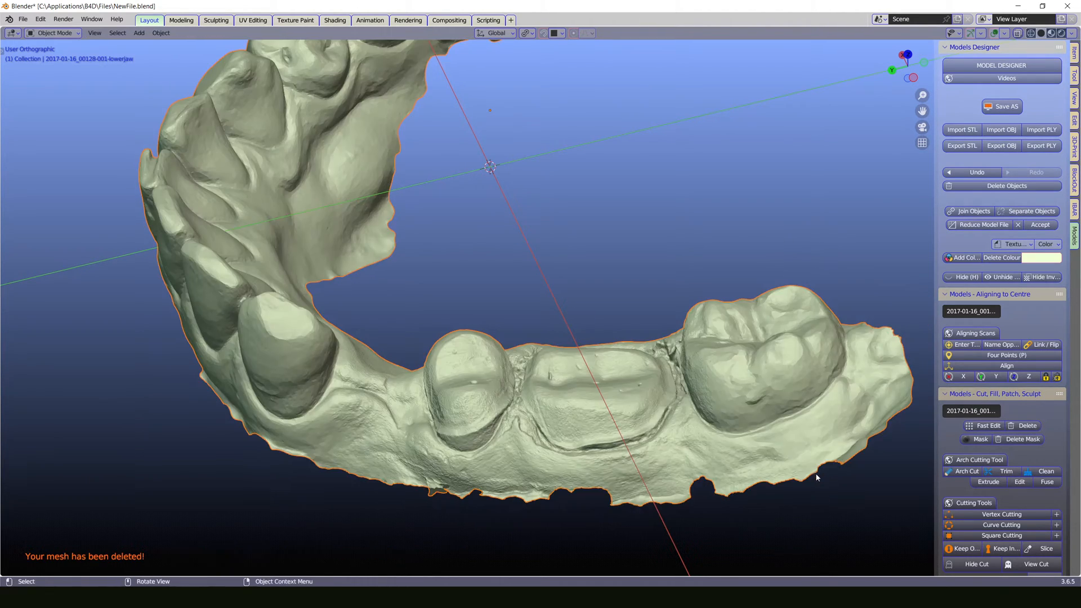
# Step: Circle-select the excess inner gum border along the whole arch and the long strip hanging behind the molar, and delete them in Fast Edit
pyautogui.moveTo(839, 494); pyautogui.dragTo(336, 340, button='middle')
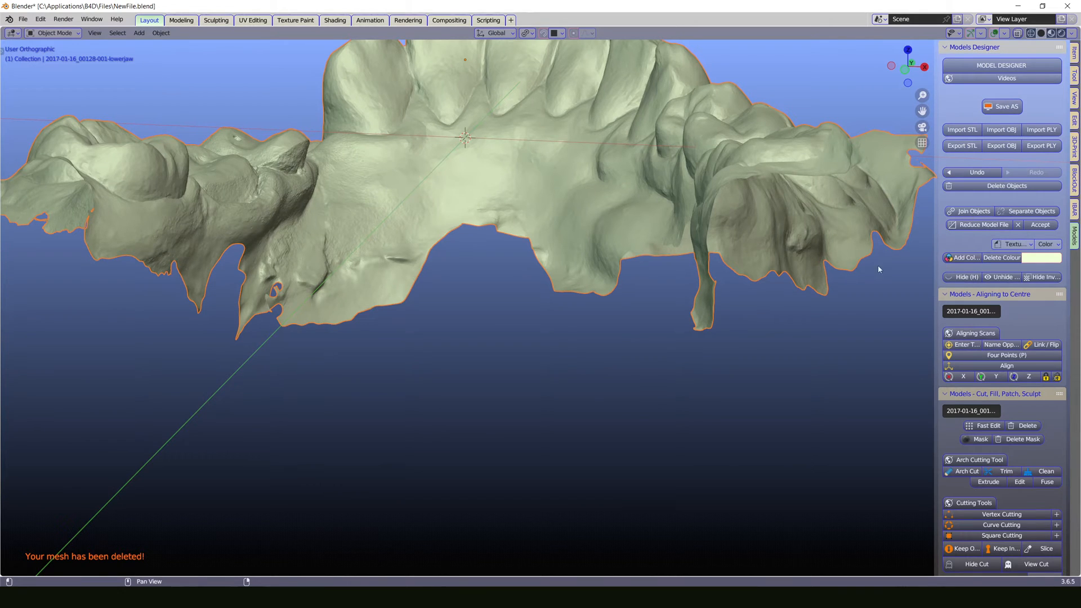
pyautogui.moveTo(878, 269); pyautogui.dragTo(666, 419, button='middle')
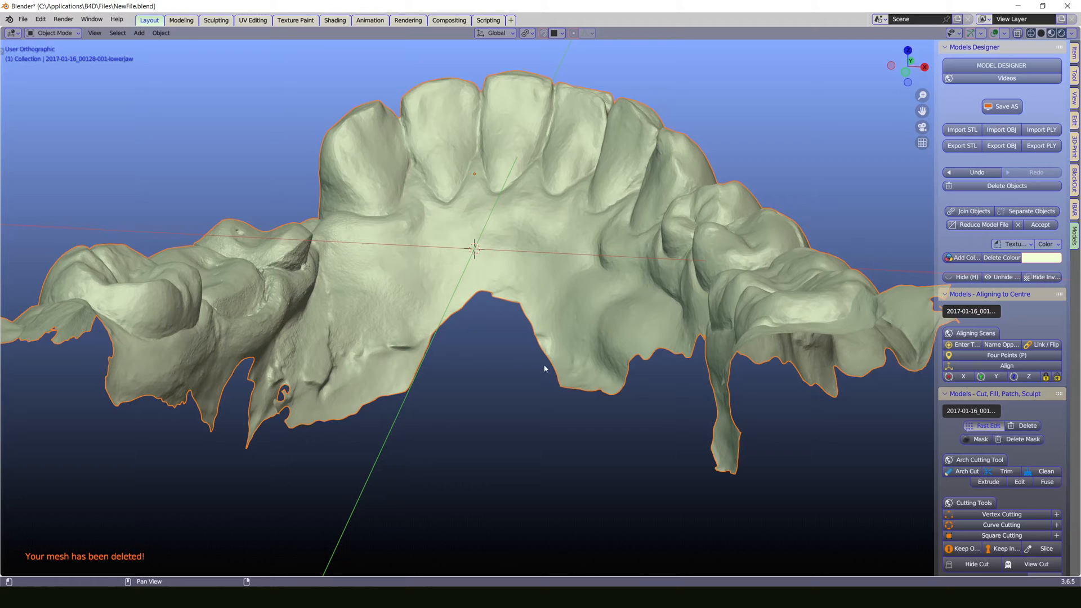
pyautogui.press('c')
pyautogui.scroll(-5, 303, 389)
pyautogui.moveTo(285, 381)
pyautogui.mouseDown()
pyautogui.moveTo(271, 389)
pyautogui.moveTo(422, 338)
pyautogui.moveTo(302, 411)
pyautogui.moveTo(334, 428)
pyautogui.moveTo(343, 454)
pyautogui.moveTo(222, 410)
pyautogui.moveTo(222, 422)
pyautogui.mouseUp()
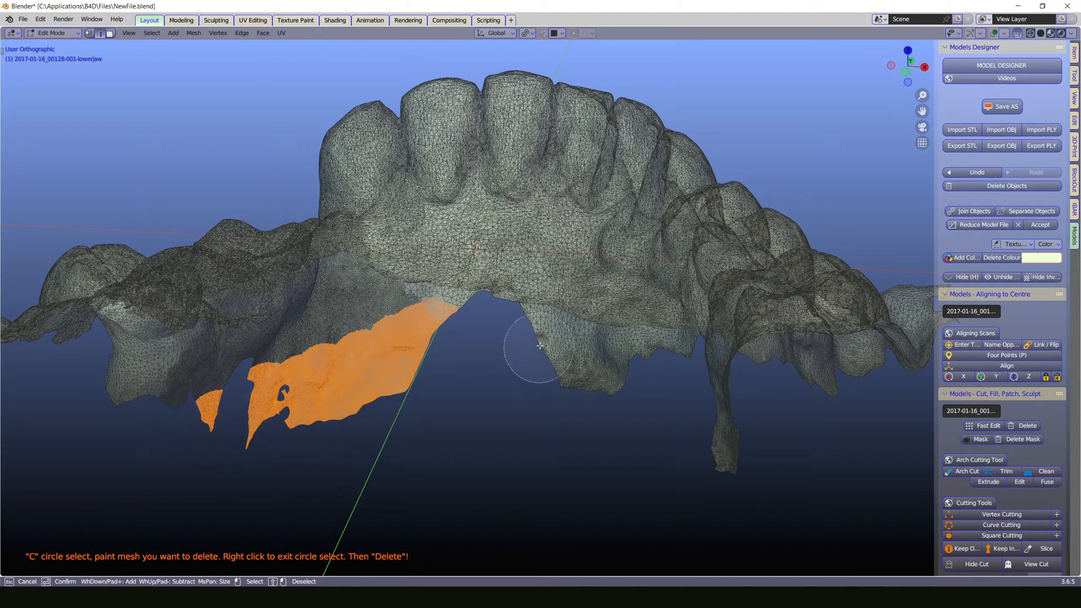
pyautogui.moveTo(467, 316)
pyautogui.mouseDown()
pyautogui.moveTo(529, 315)
pyautogui.moveTo(624, 381)
pyautogui.moveTo(666, 366)
pyautogui.moveTo(451, 333)
pyautogui.moveTo(459, 327)
pyautogui.moveTo(327, 385)
pyautogui.moveTo(620, 446)
pyautogui.moveTo(714, 411)
pyautogui.moveTo(757, 498)
pyautogui.mouseUp()
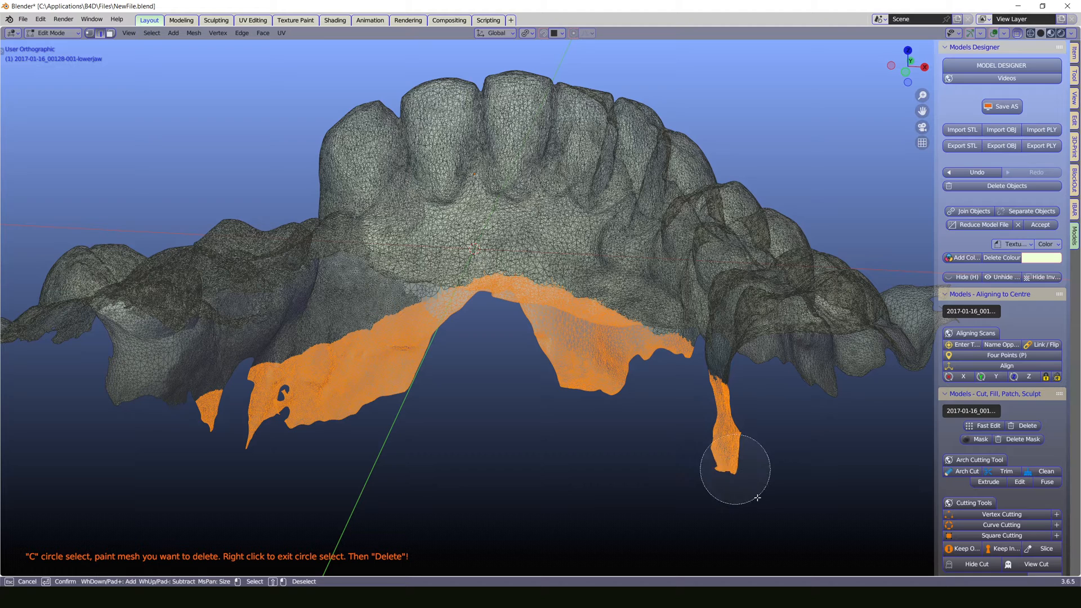
pyautogui.rightClick(580, 470)
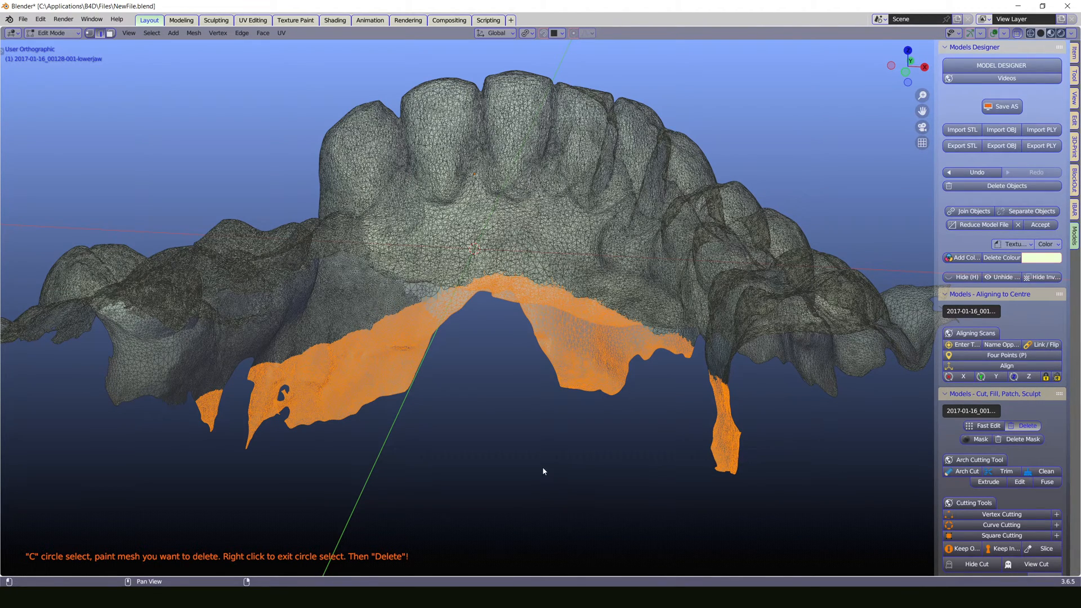
pyautogui.press('Delete')
pyautogui.click(475, 442)
pyautogui.rightClick(478, 440)
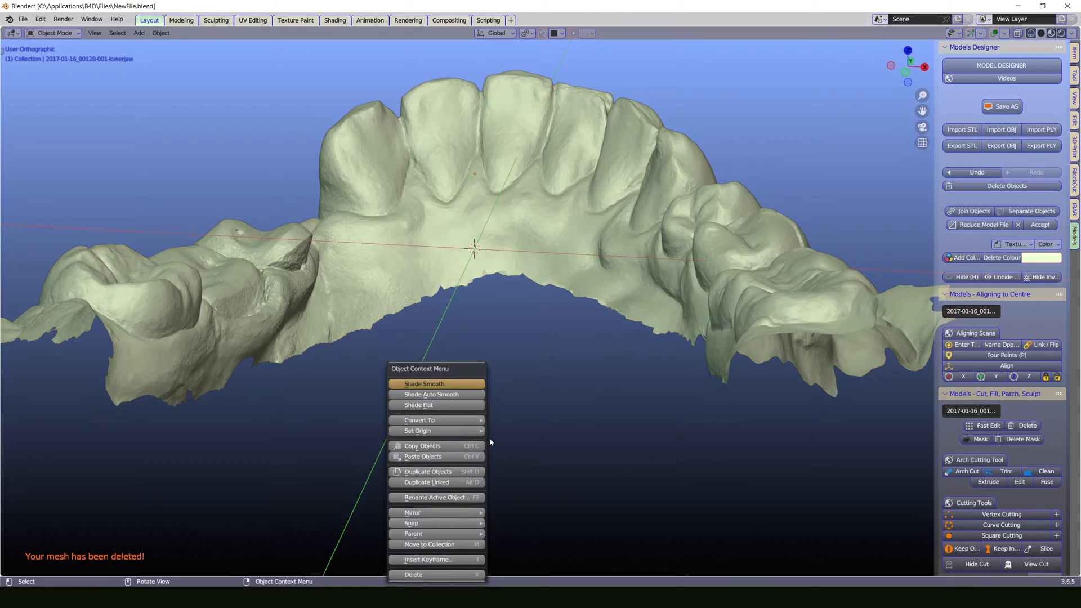
# Step: Trim the two protruding flaps behind the last molar, beside the prepared teeth, with a Fast Edit circle selection and deletion
pyautogui.moveTo(534, 450); pyautogui.dragTo(193, 330, button='middle')
pyautogui.click(121, 314)
pyautogui.keyDown('shift'); pyautogui.moveTo(249, 353); pyautogui.dragTo(720, 376, button='middle'); pyautogui.keyUp('shift')
pyautogui.scroll(3, 732, 375)
pyautogui.moveTo(807, 375); pyautogui.dragTo(525, 330, button='middle')
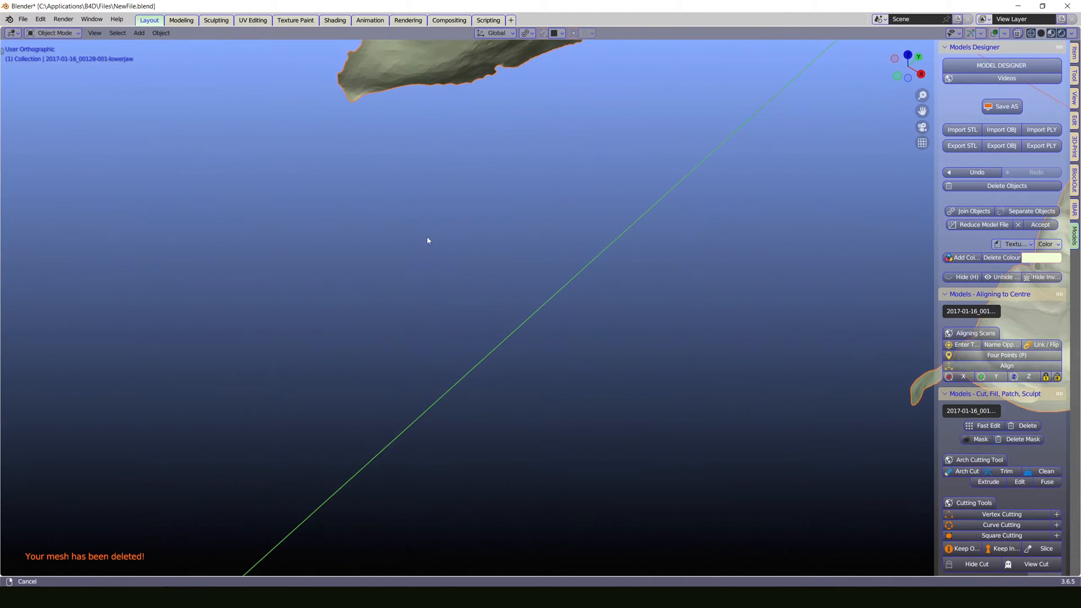
pyautogui.keyDown('shift'); pyautogui.moveTo(427, 236); pyautogui.dragTo(451, 444, button='middle'); pyautogui.keyUp('shift')
pyautogui.keyDown('shift'); pyautogui.moveTo(448, 322); pyautogui.dragTo(477, 378, button='middle'); pyautogui.keyUp('shift')
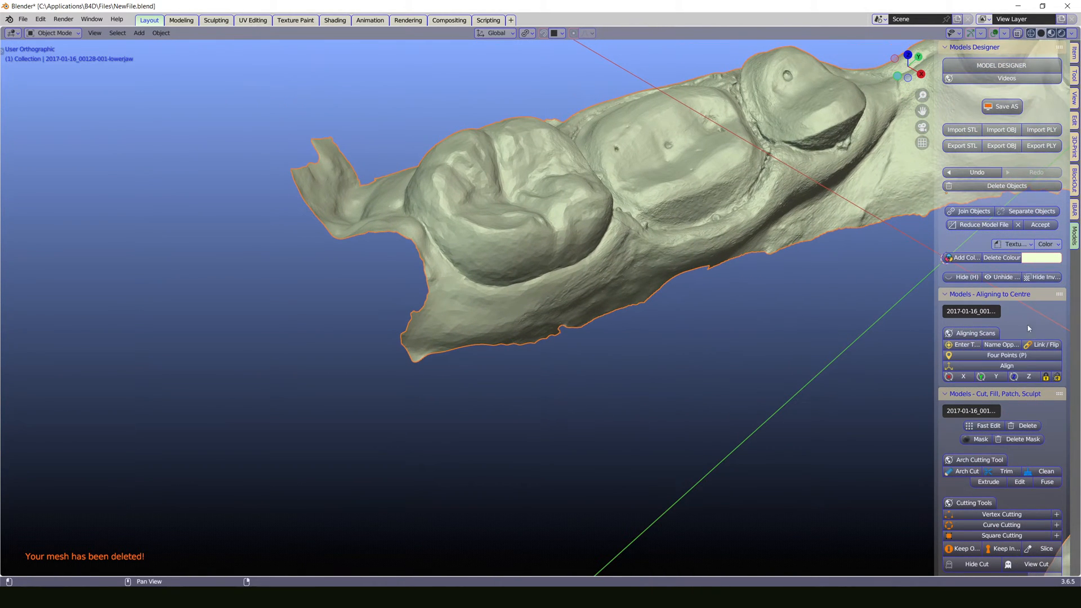
pyautogui.click(975, 423)
pyautogui.press('c')
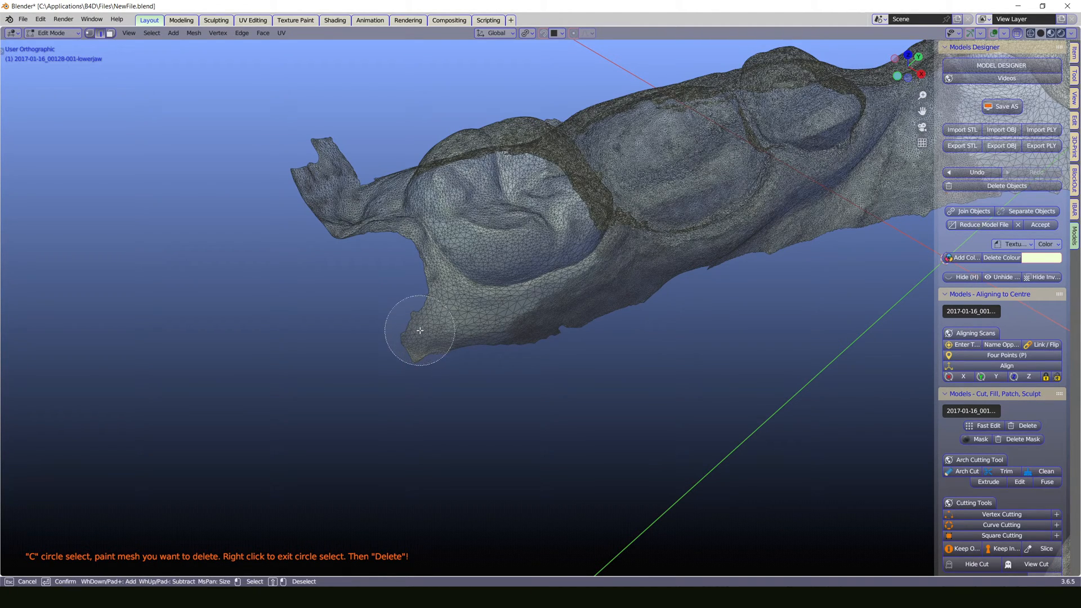
pyautogui.moveTo(421, 331); pyautogui.dragTo(429, 343)
pyautogui.moveTo(337, 179); pyautogui.dragTo(328, 201)
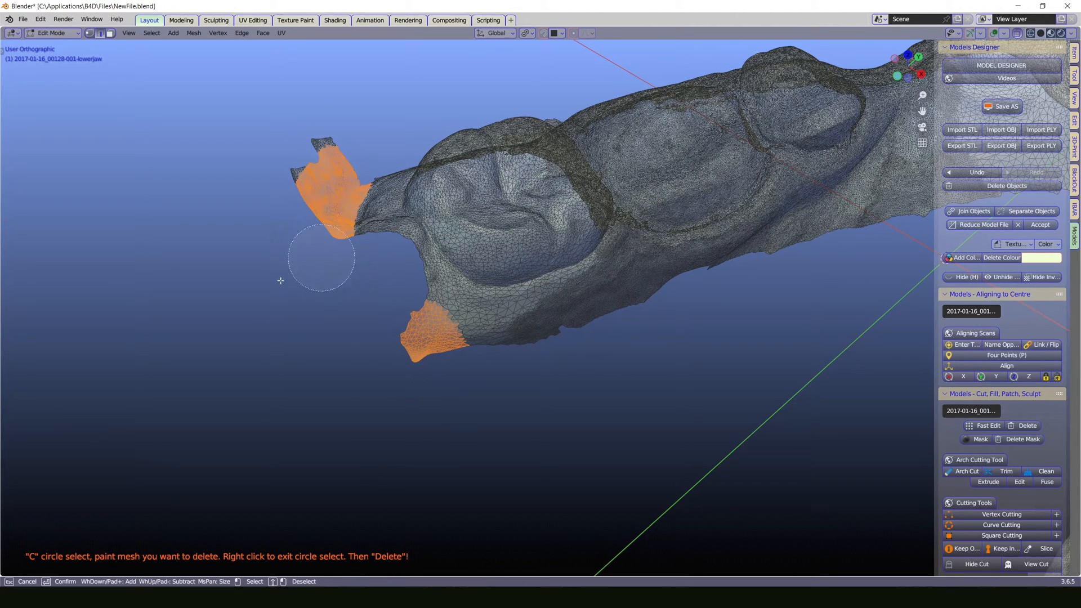
pyautogui.rightClick(289, 397)
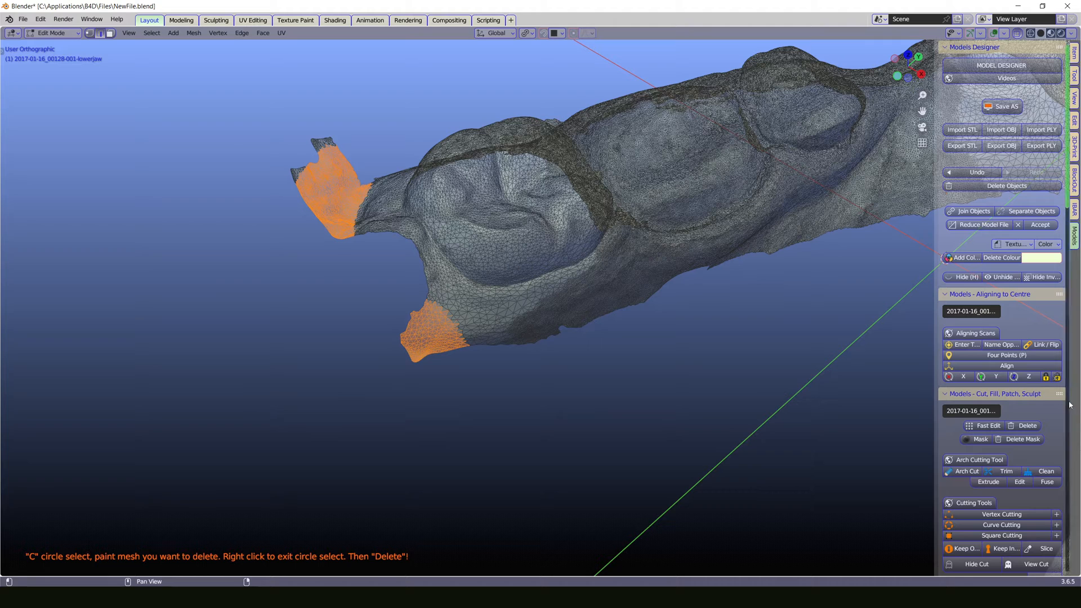
pyautogui.scroll(-7, 531, 403)
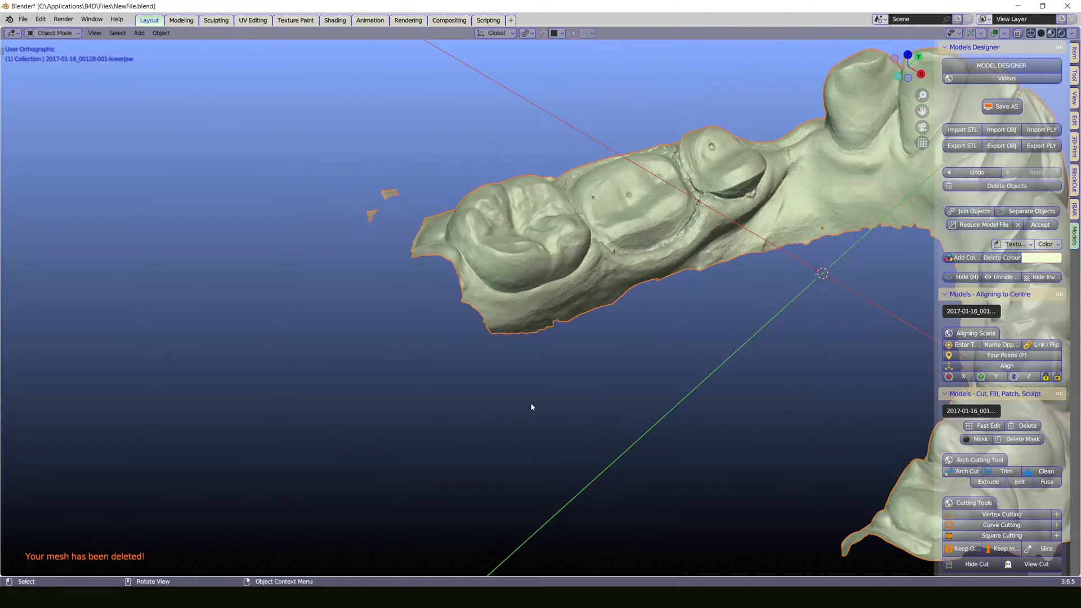
# Step: Put the lower-jaw scan in Edit Mode, Clean away the loose fragments behind both last molars, and return to Object Mode
pyautogui.click(636, 440)
pyautogui.moveTo(636, 441); pyautogui.dragTo(729, 426, button='middle')
pyautogui.rightClick(765, 433)
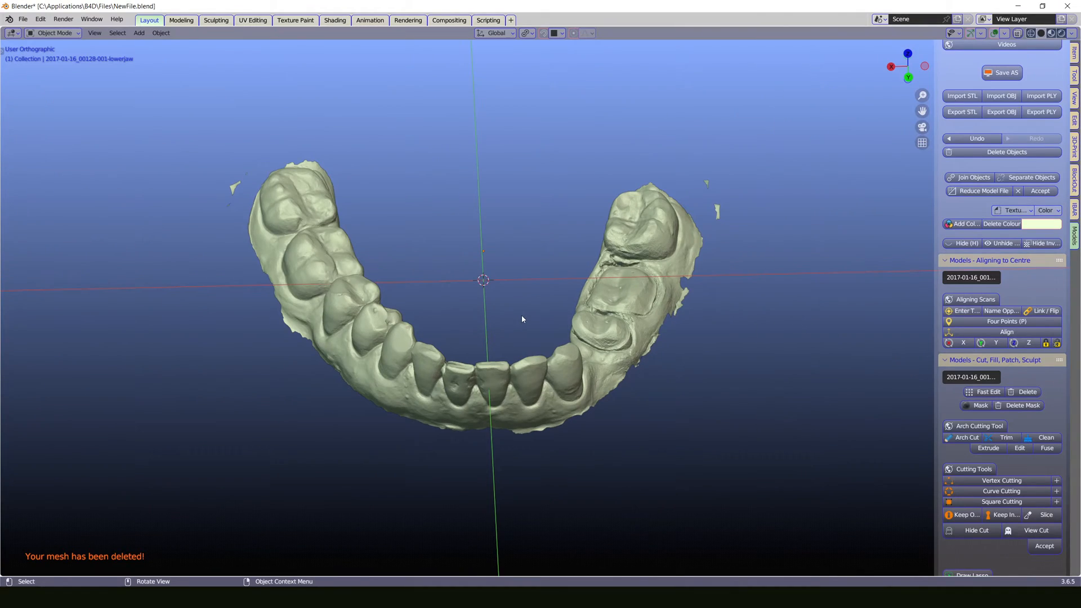
pyautogui.moveTo(523, 319); pyautogui.dragTo(502, 342, button='middle')
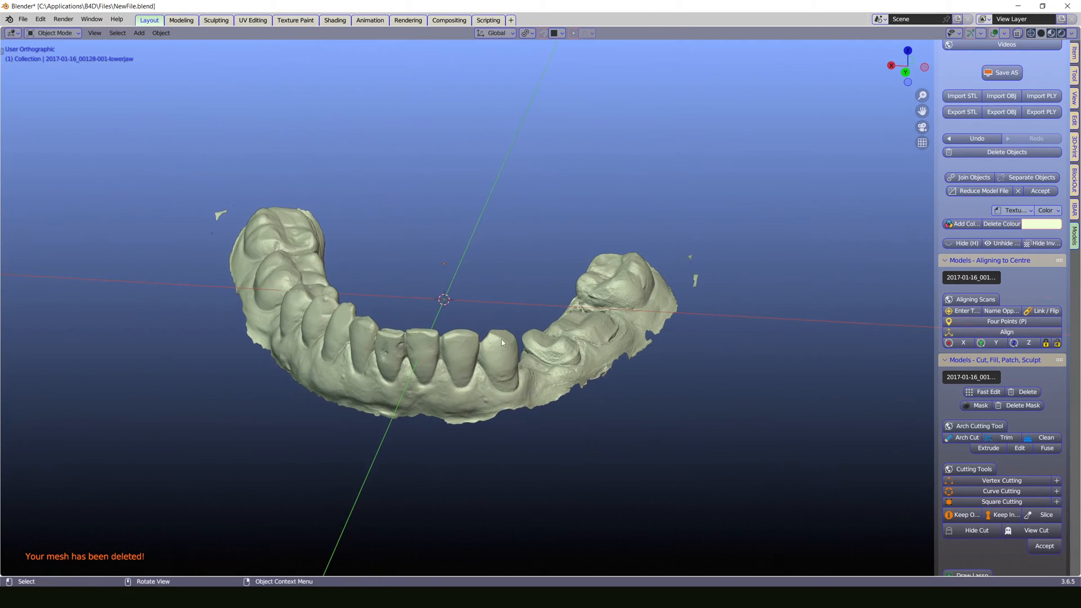
pyautogui.click(444, 373)
pyautogui.press('Tab')
pyautogui.scroll(8, 405, 389)
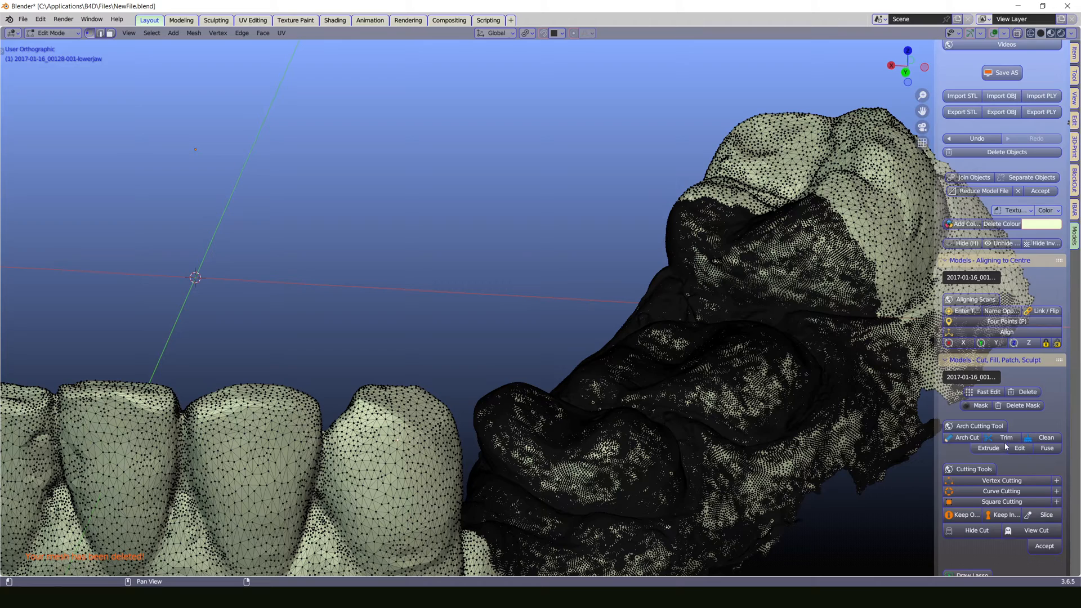
pyautogui.scroll(2, 1004, 448)
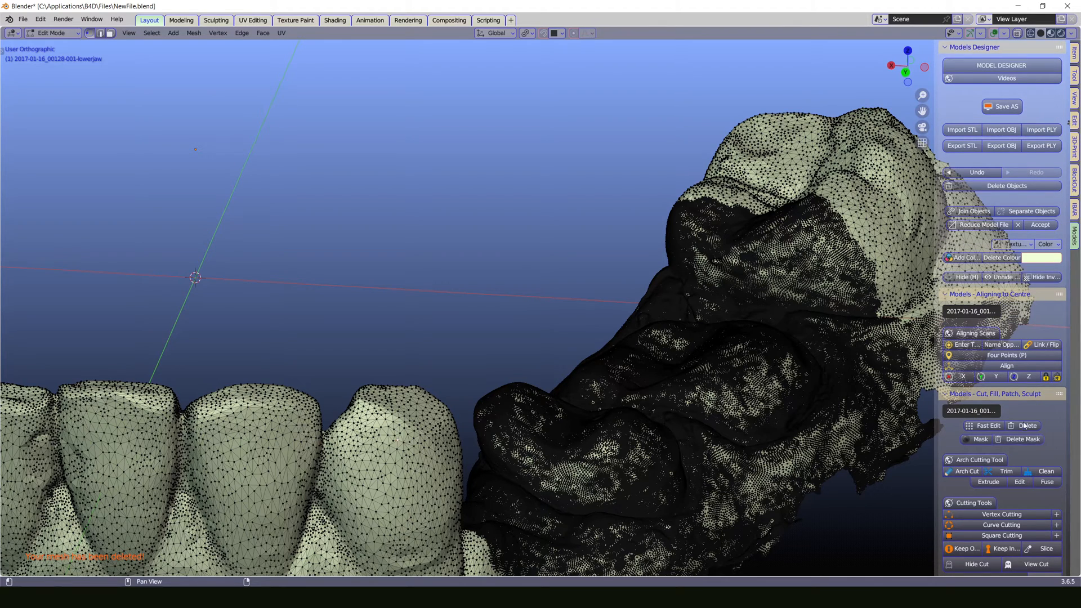
pyautogui.scroll(-5, 1024, 426)
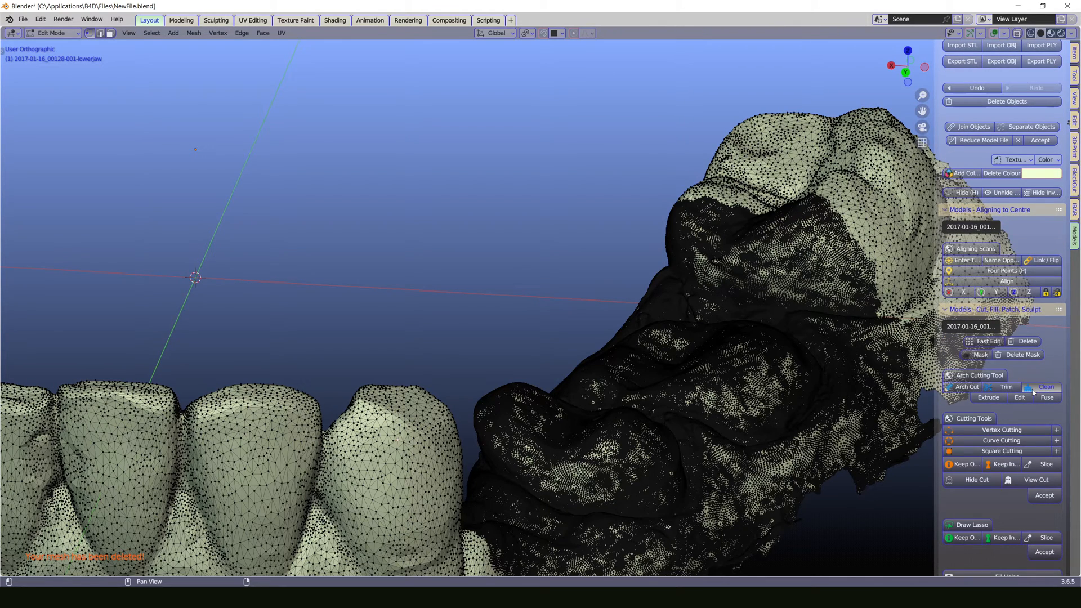
pyautogui.scroll(-5, 671, 394)
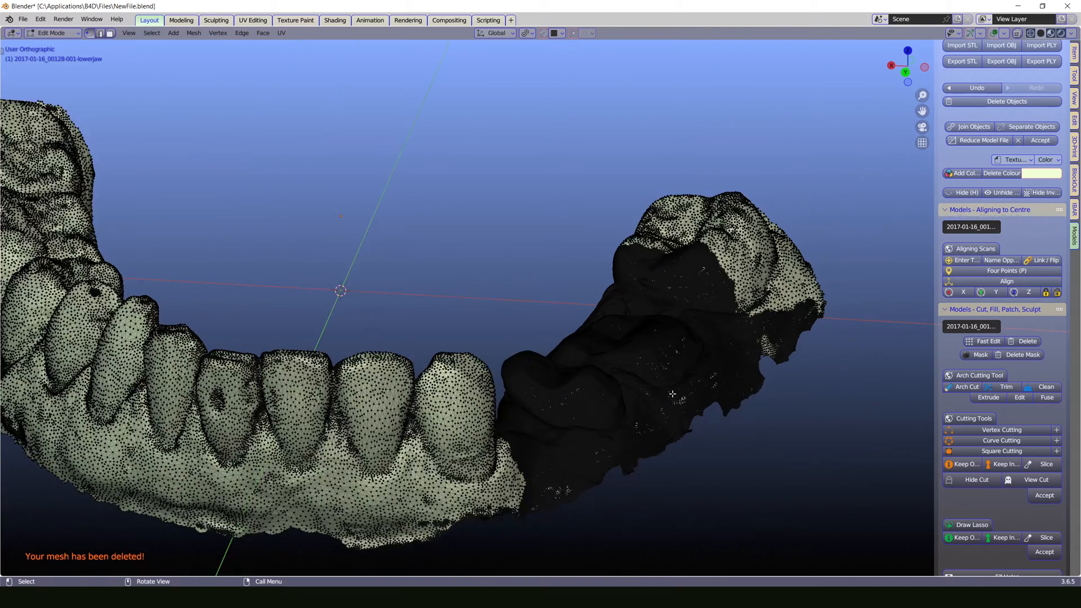
pyautogui.press('Tab')
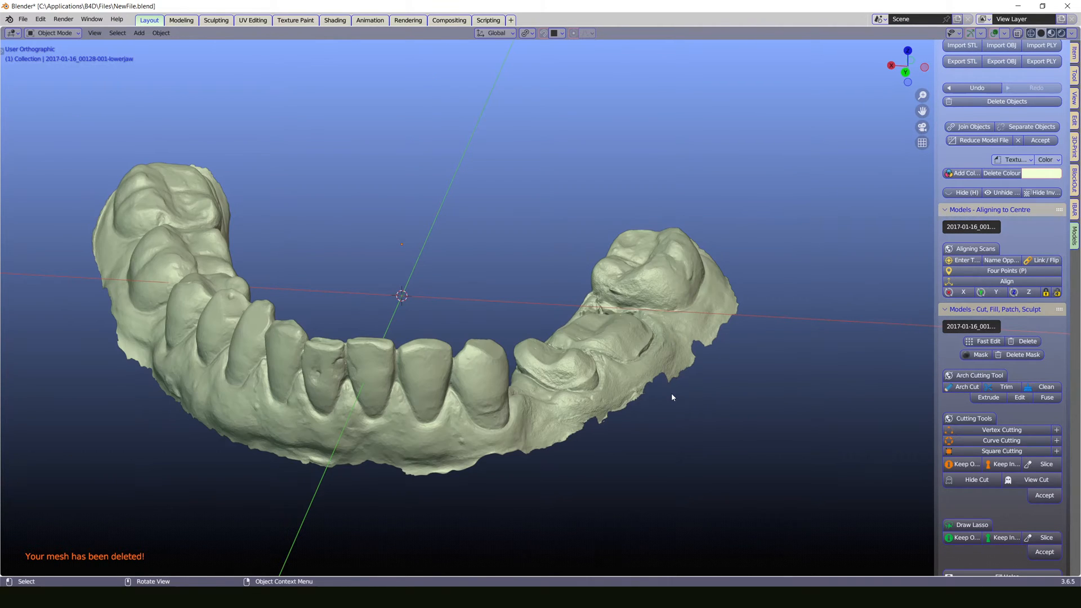
# Step: Select the cleaned lower-jaw scan and apply Fill Holes to it
pyautogui.scroll(3, 373, 278)
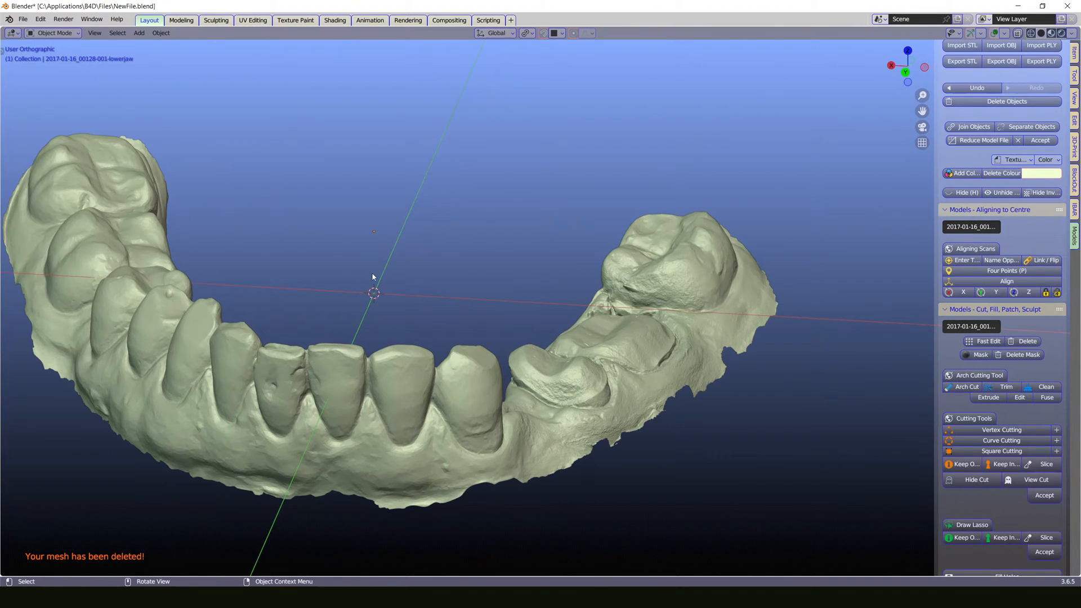
pyautogui.moveTo(425, 278); pyautogui.dragTo(332, 290, button='middle')
pyautogui.click(195, 297)
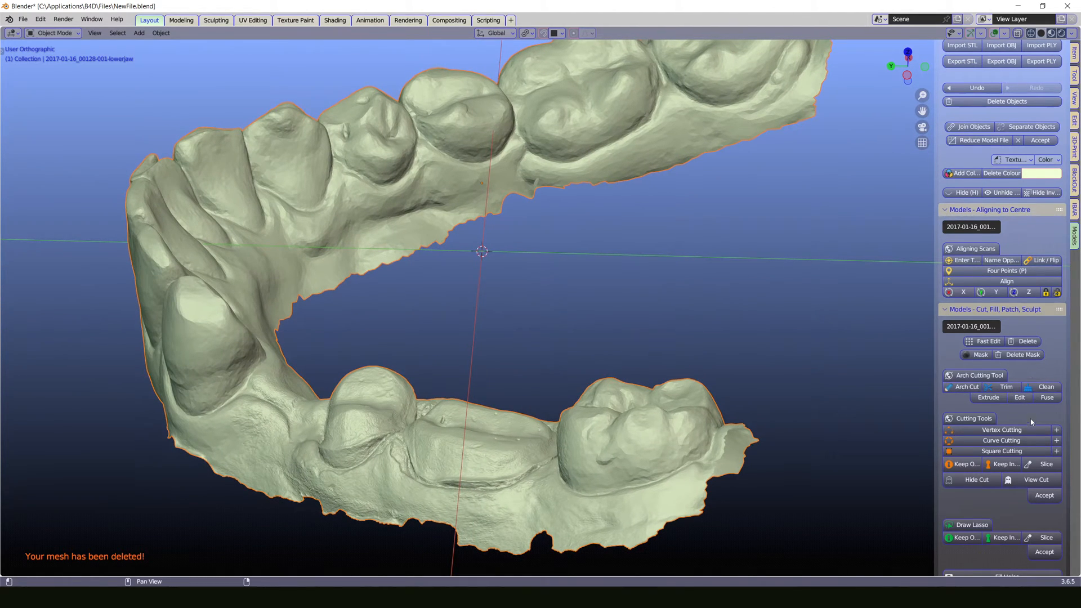
pyautogui.scroll(-2, 1032, 423)
pyautogui.click(1009, 527)
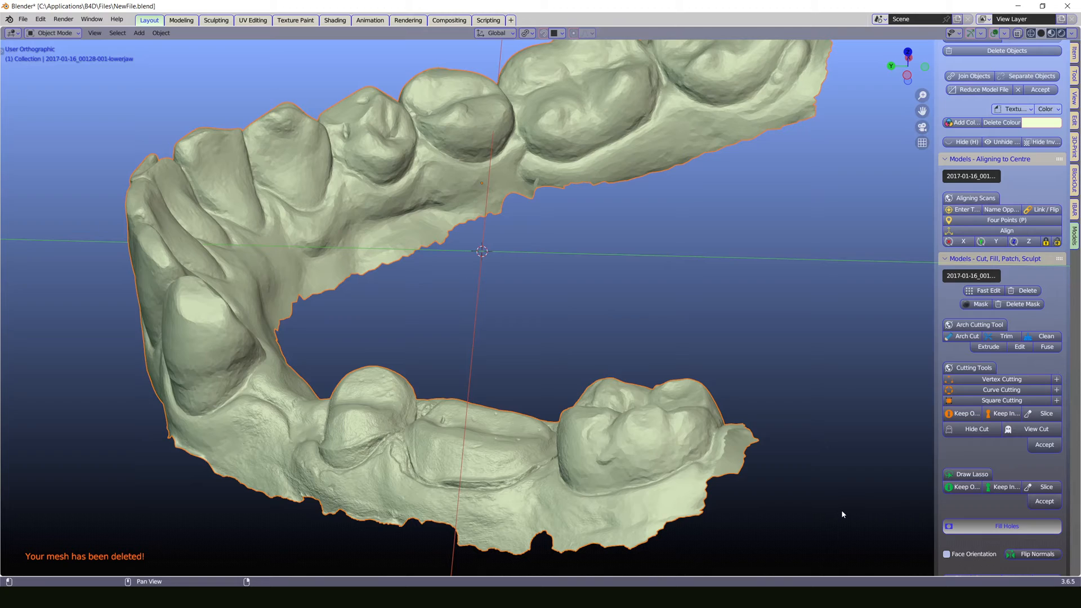
pyautogui.moveTo(694, 372)
pyautogui.mouseDown(button='middle')
pyautogui.moveTo(688, 353)
pyautogui.moveTo(599, 340)
pyautogui.moveTo(698, 352)
pyautogui.mouseUp(button='middle')
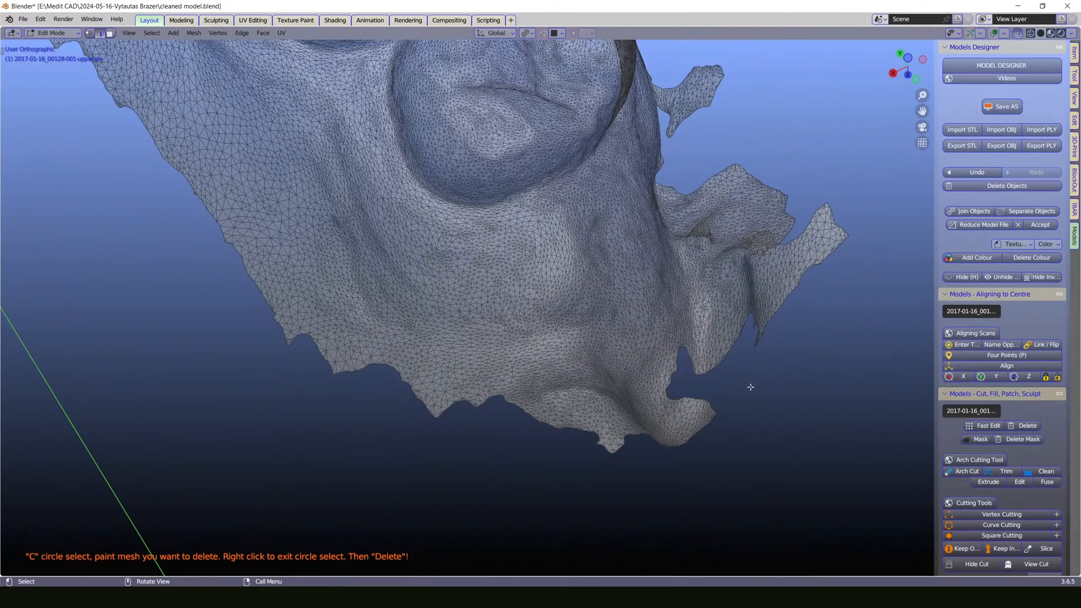
# Step: On the upper-jaw scan, box-select the flaps beside the last molar, add the jagged rear gum edge with circle select, and delete everything selected
pyautogui.keyDown('shift'); pyautogui.moveTo(750, 386); pyautogui.dragTo(791, 408, button='middle'); pyautogui.keyUp('shift')
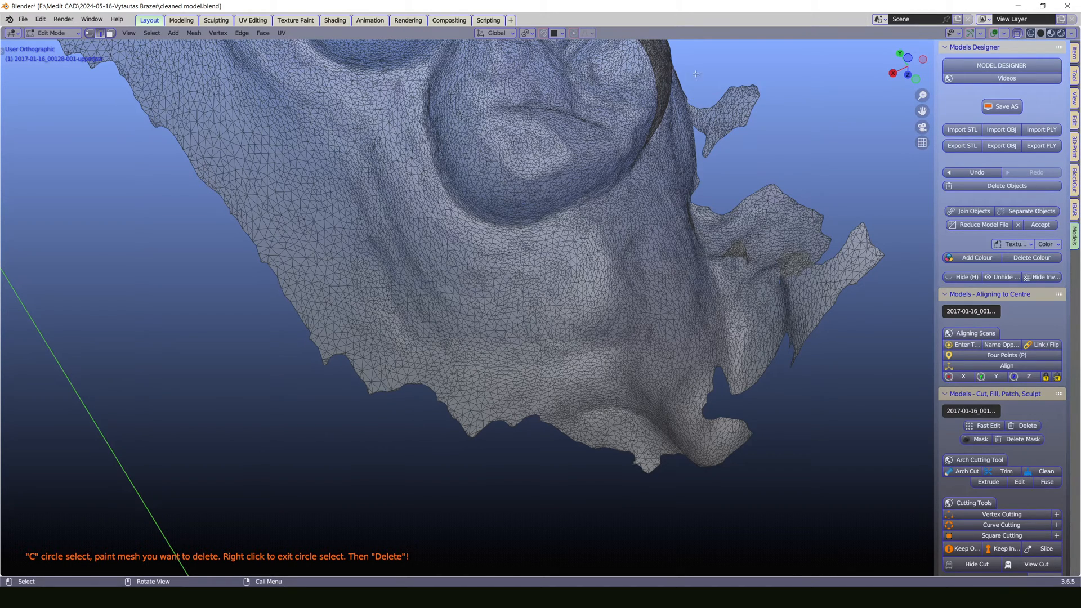
pyautogui.moveTo(697, 72); pyautogui.dragTo(734, 136)
pyautogui.moveTo(733, 82); pyautogui.dragTo(747, 103)
pyautogui.moveTo(813, 187); pyautogui.dragTo(888, 528)
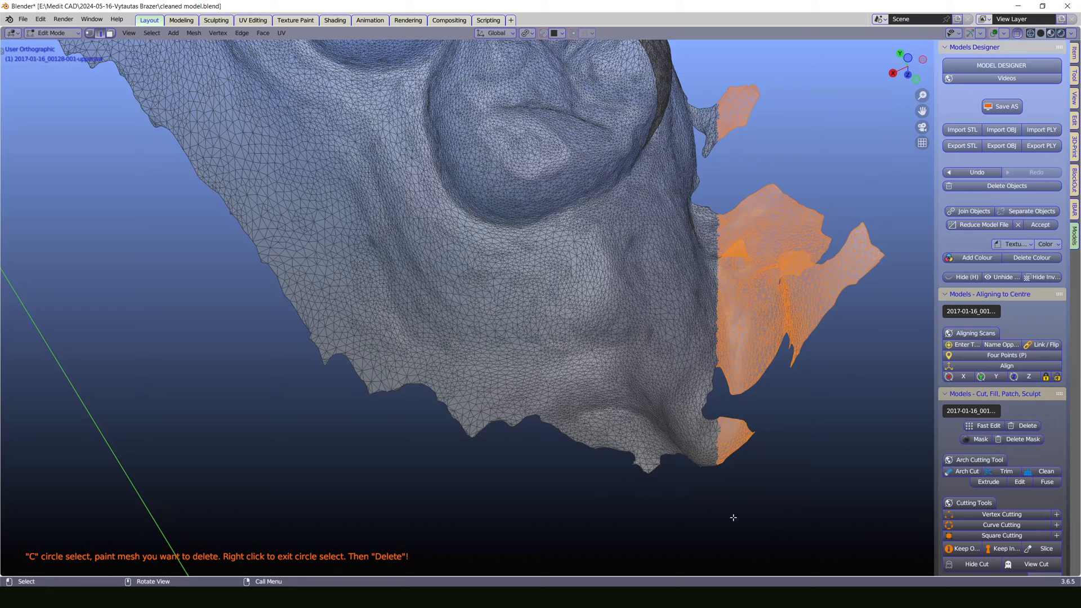
pyautogui.press('c')
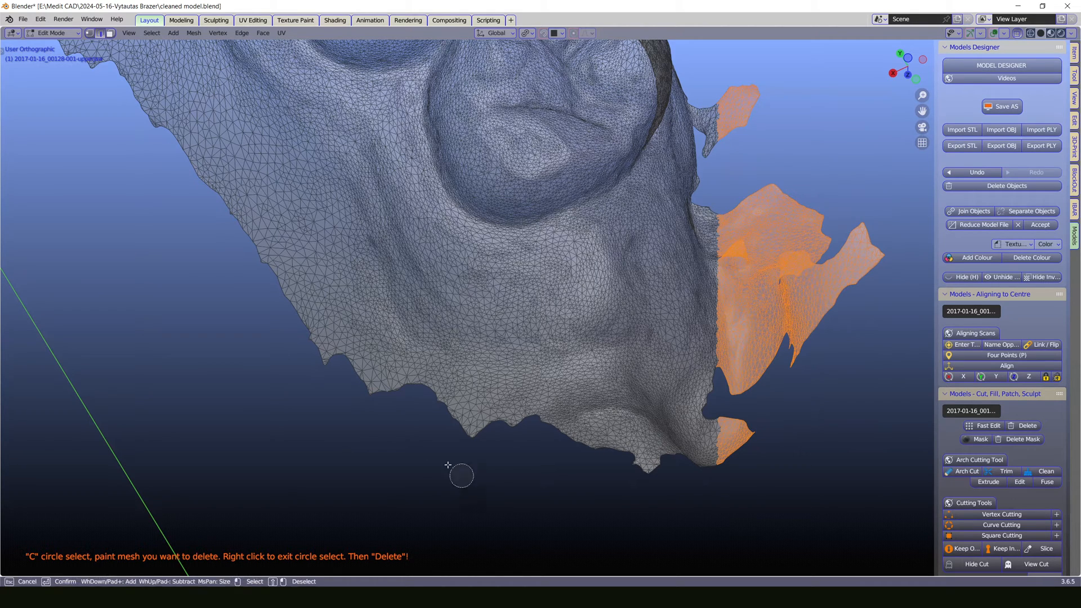
pyautogui.moveTo(316, 347)
pyautogui.mouseDown()
pyautogui.moveTo(396, 392)
pyautogui.moveTo(549, 442)
pyautogui.moveTo(723, 459)
pyautogui.moveTo(656, 465)
pyautogui.moveTo(477, 434)
pyautogui.moveTo(388, 397)
pyautogui.moveTo(282, 314)
pyautogui.mouseUp()
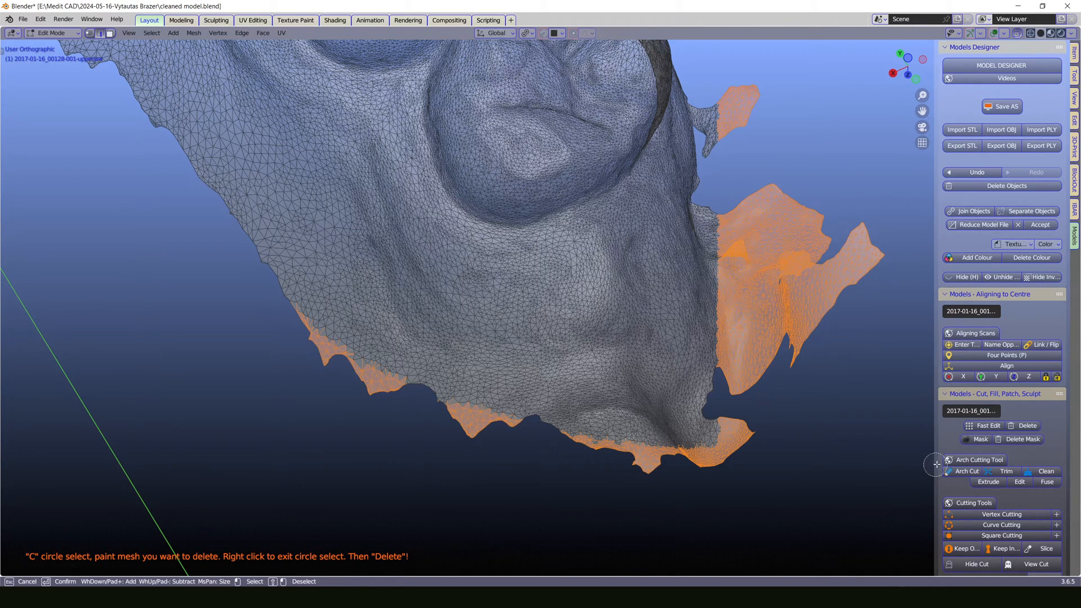
pyautogui.rightClick(823, 465)
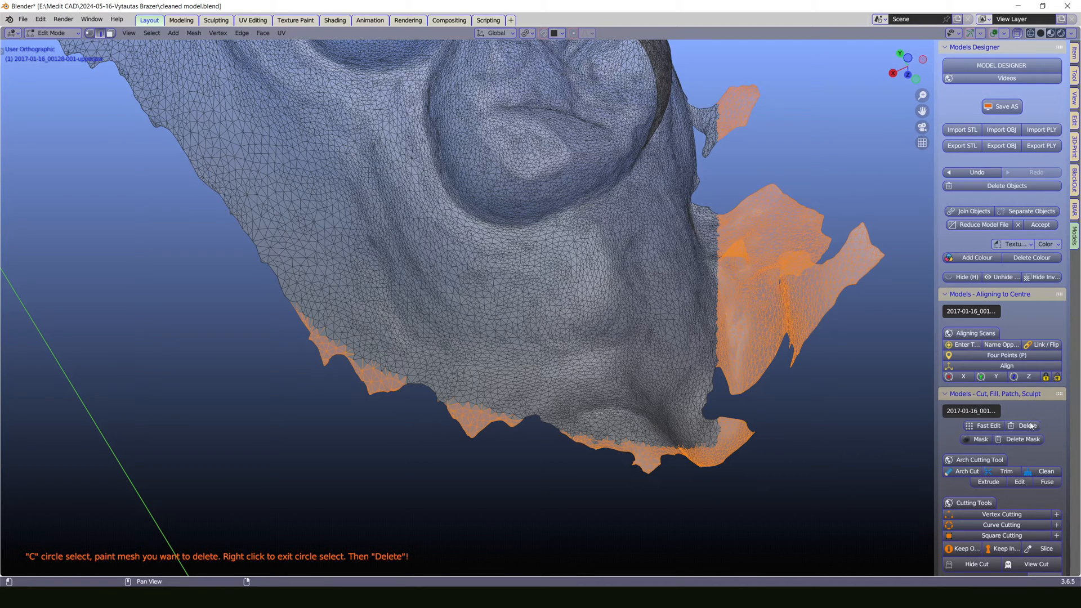
pyautogui.press('Delete')
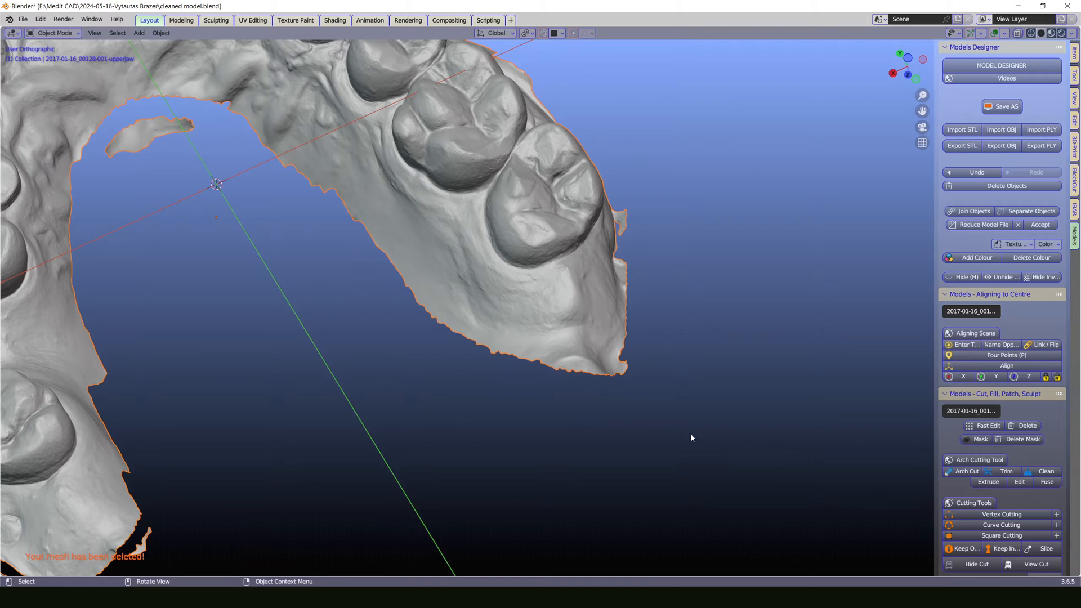
# Step: In Fast Edit, box-select the excess gum mesh protruding beyond the upper front teeth in a straight cut and delete it
pyautogui.moveTo(460, 387); pyautogui.dragTo(966, 455, button='middle')
pyautogui.click(982, 426)
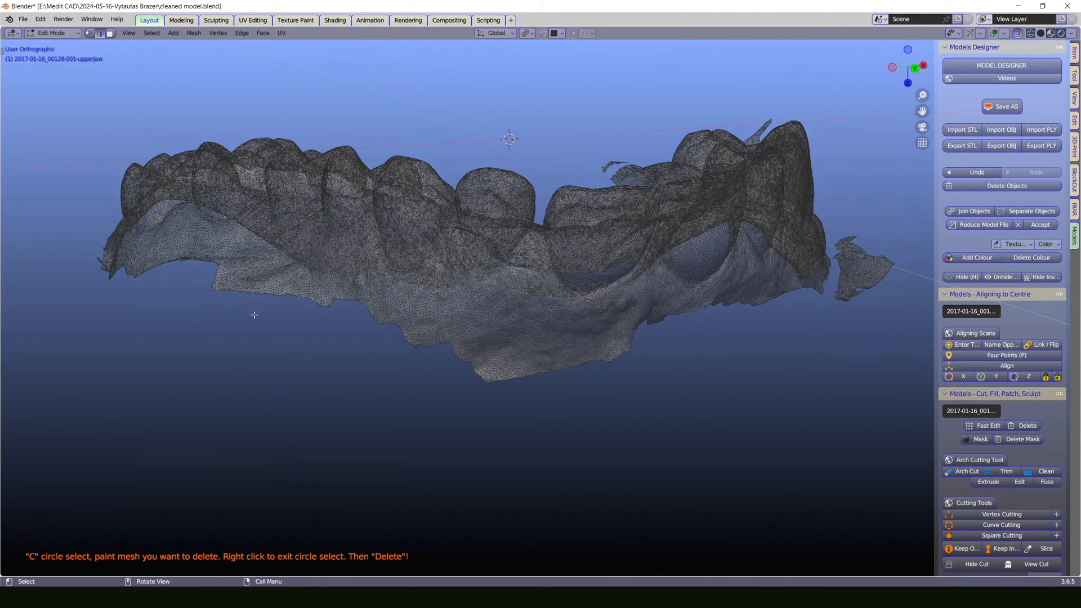
pyautogui.moveTo(387, 340); pyautogui.dragTo(750, 432)
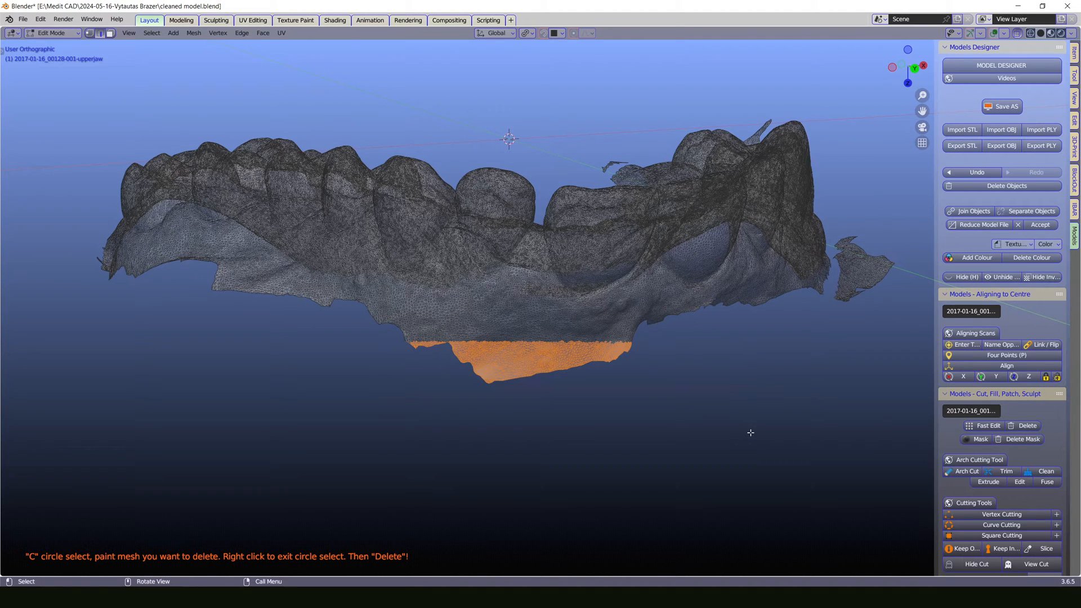
pyautogui.click(1026, 427)
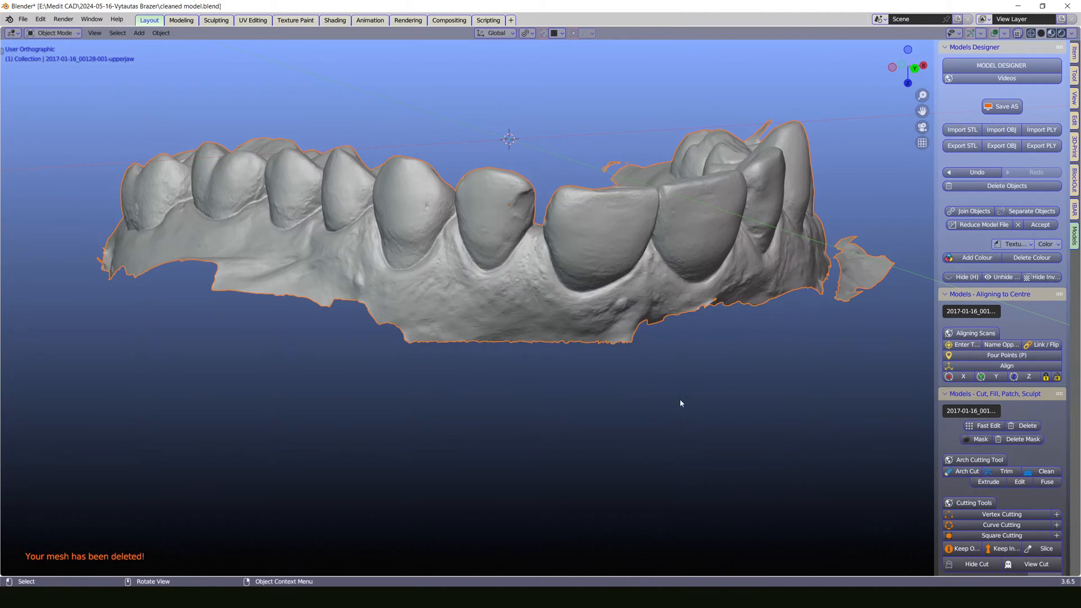
# Step: Hide the upper-jaw scan and select the lower-jaw scan beneath its last molar
pyautogui.keyDown('shift'); pyautogui.moveTo(625, 417); pyautogui.dragTo(559, 330, button='middle'); pyautogui.keyUp('shift')
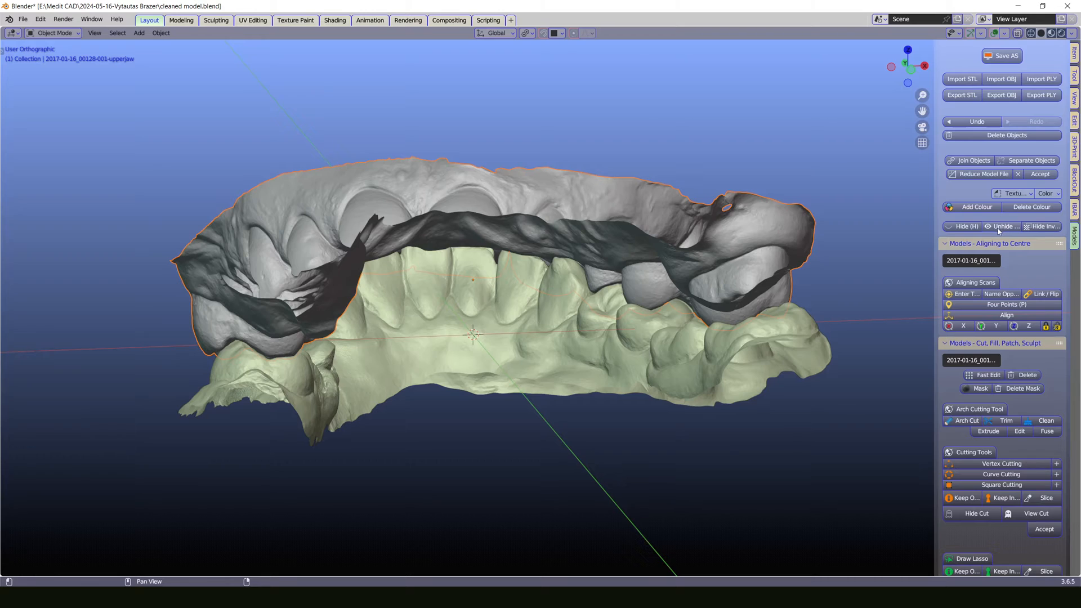
pyautogui.click(967, 227)
pyautogui.moveTo(543, 416); pyautogui.dragTo(696, 440, button='middle')
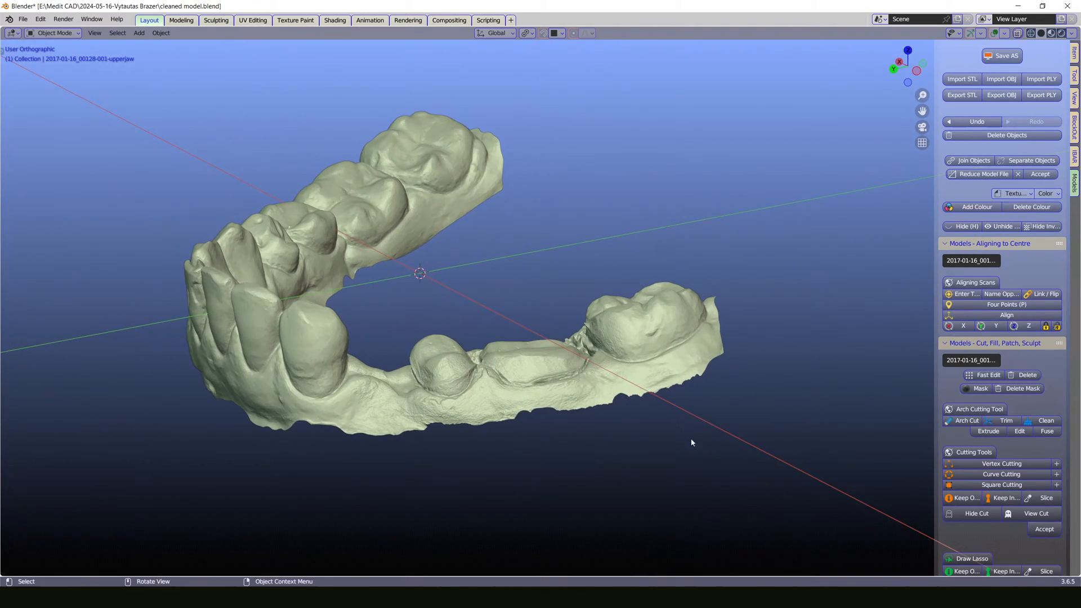
pyautogui.scroll(5, 696, 438)
pyautogui.scroll(-4, 656, 442)
pyautogui.moveTo(425, 451); pyautogui.dragTo(397, 451, button='middle')
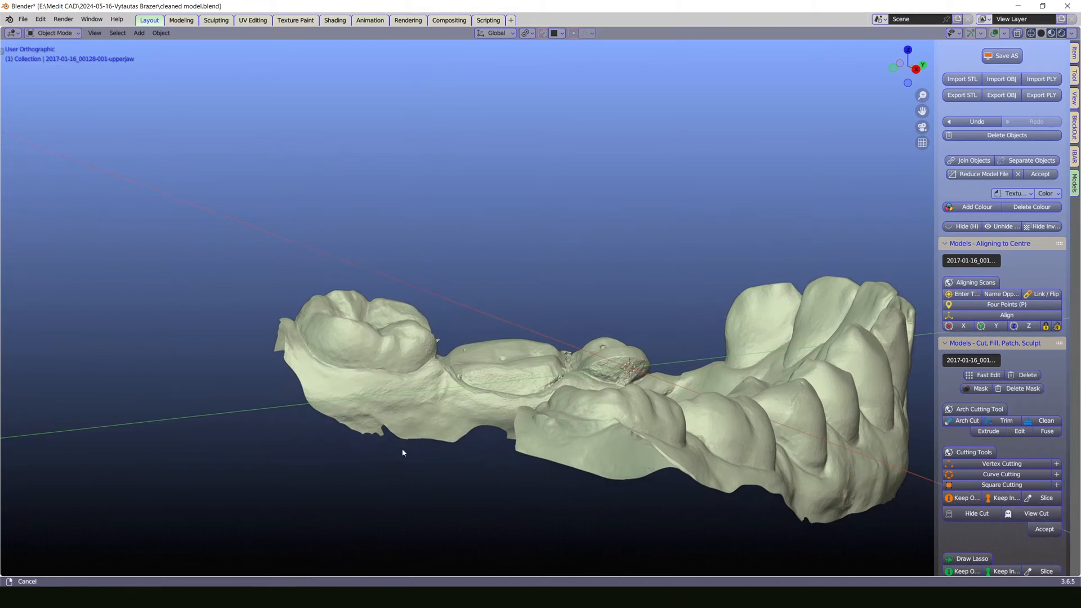
pyautogui.scroll(5, 444, 418)
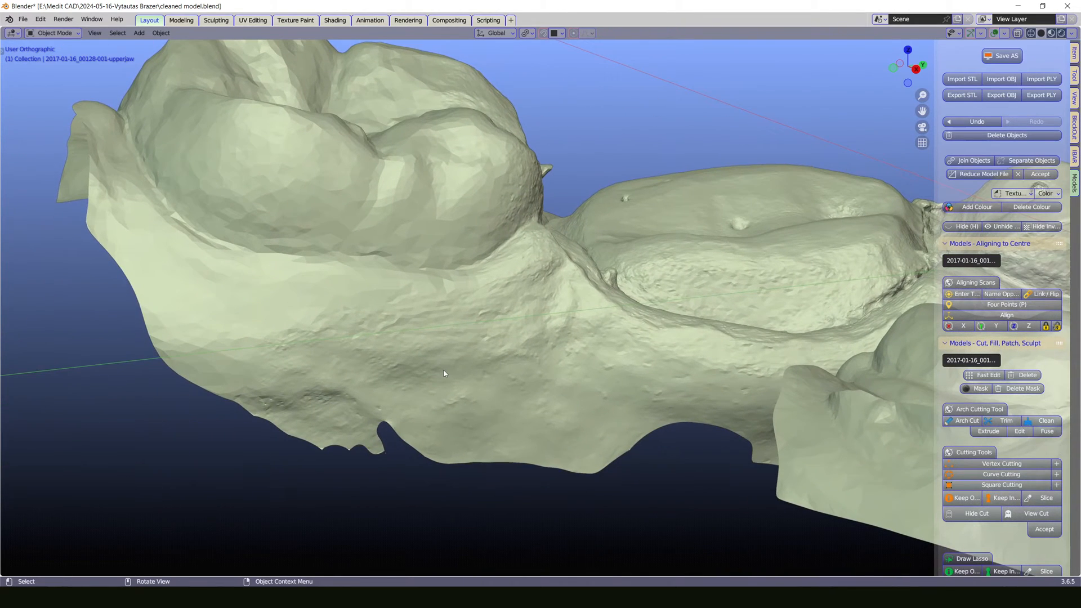
pyautogui.click(444, 373)
# Step: In Fast Edit, circle-select the tiny stray spike beside the narrow notch in the lower jaw's gum border and delete it
pyautogui.scroll(5, 439, 394)
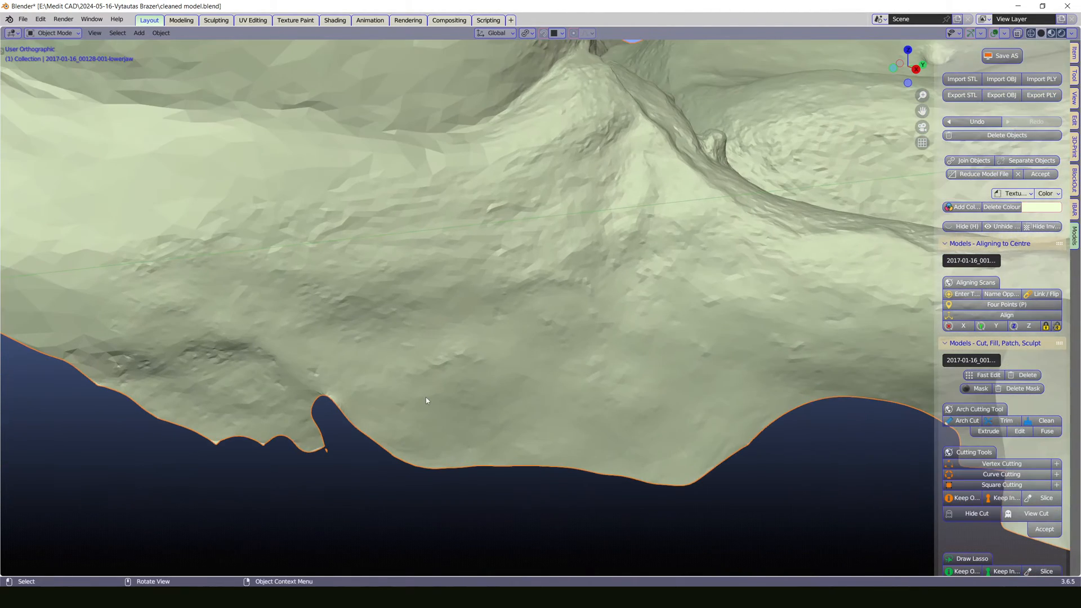
pyautogui.scroll(1, 425, 398)
pyautogui.moveTo(393, 426); pyautogui.dragTo(636, 337, button='middle')
pyautogui.scroll(7, 518, 359)
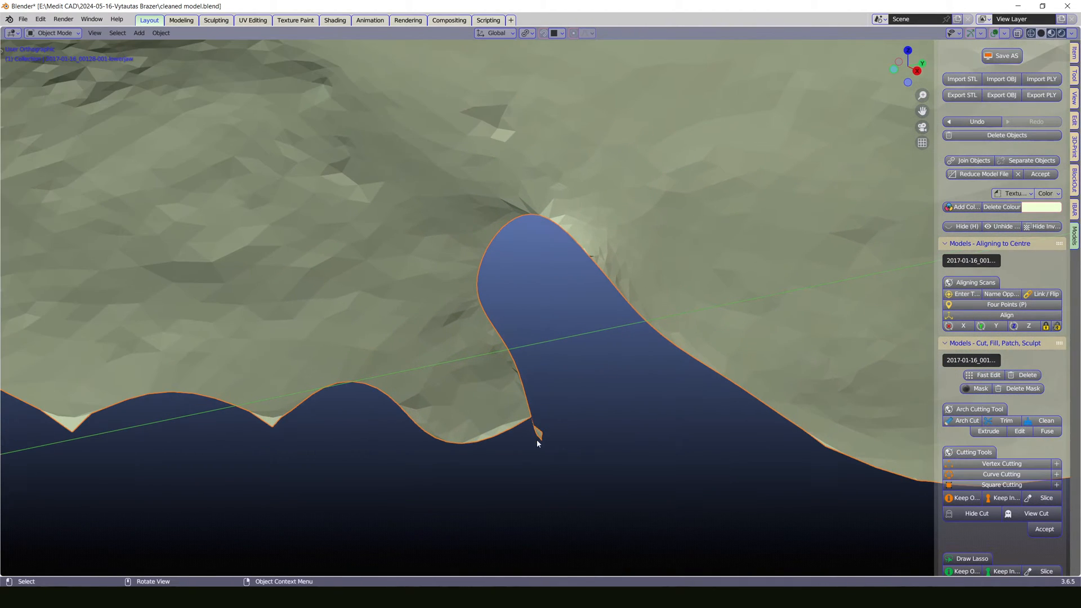
pyautogui.click(987, 377)
pyautogui.press('c')
pyautogui.click(534, 429)
pyautogui.rightClick(633, 421)
pyautogui.click(1028, 376)
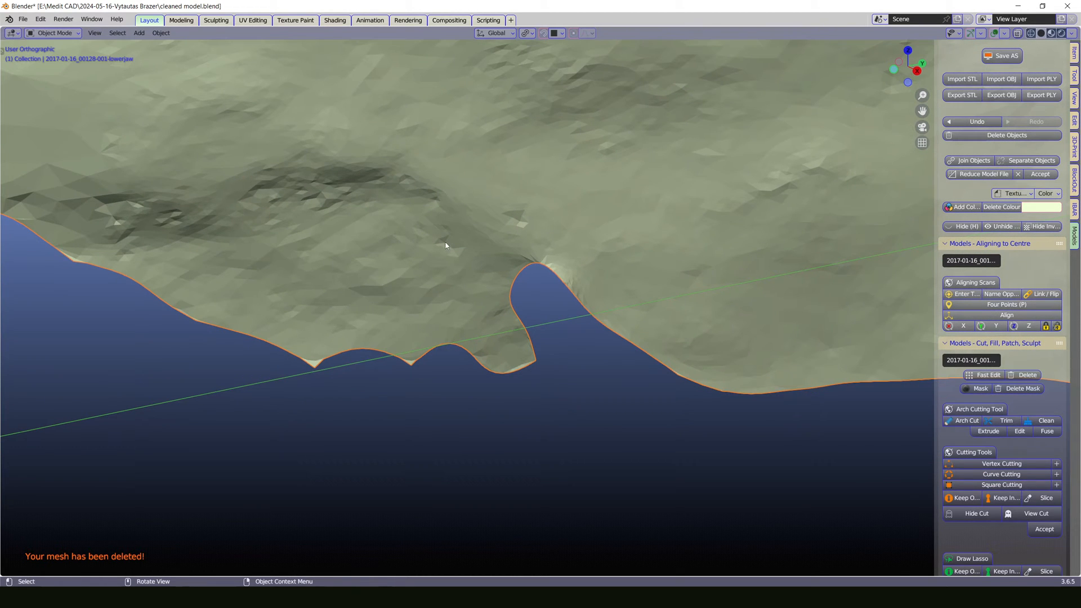
# Step: In Edit Mode, bridge the narrow notch below the lower molar with a straight edge between the border vertices on either side
pyautogui.keyDown('shift'); pyautogui.moveTo(552, 340); pyautogui.dragTo(547, 398, button='middle'); pyautogui.keyUp('shift')
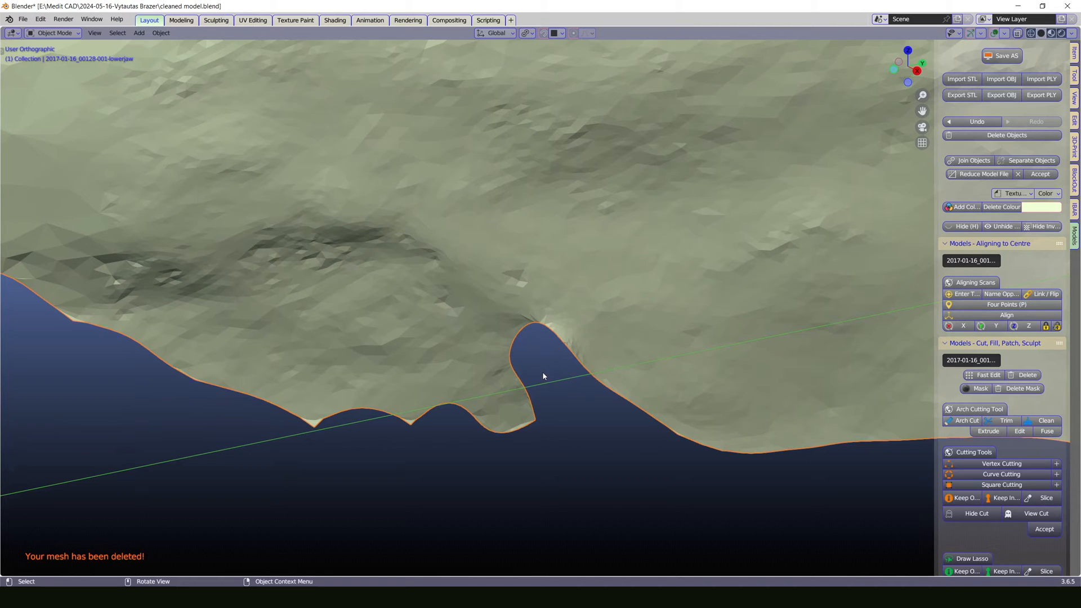
pyautogui.press('Tab')
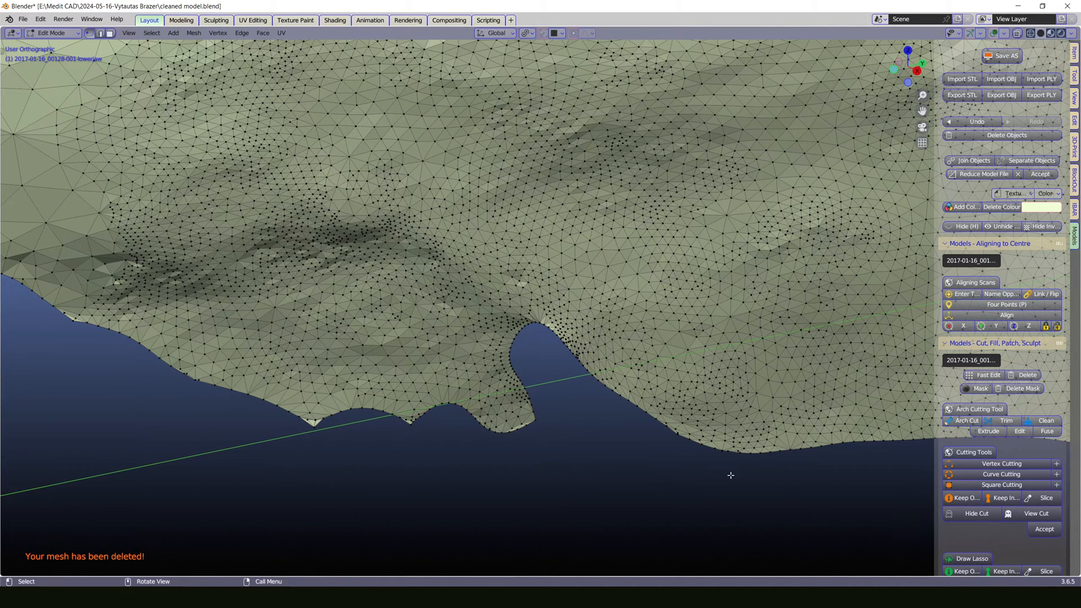
pyautogui.scroll(2, 715, 462)
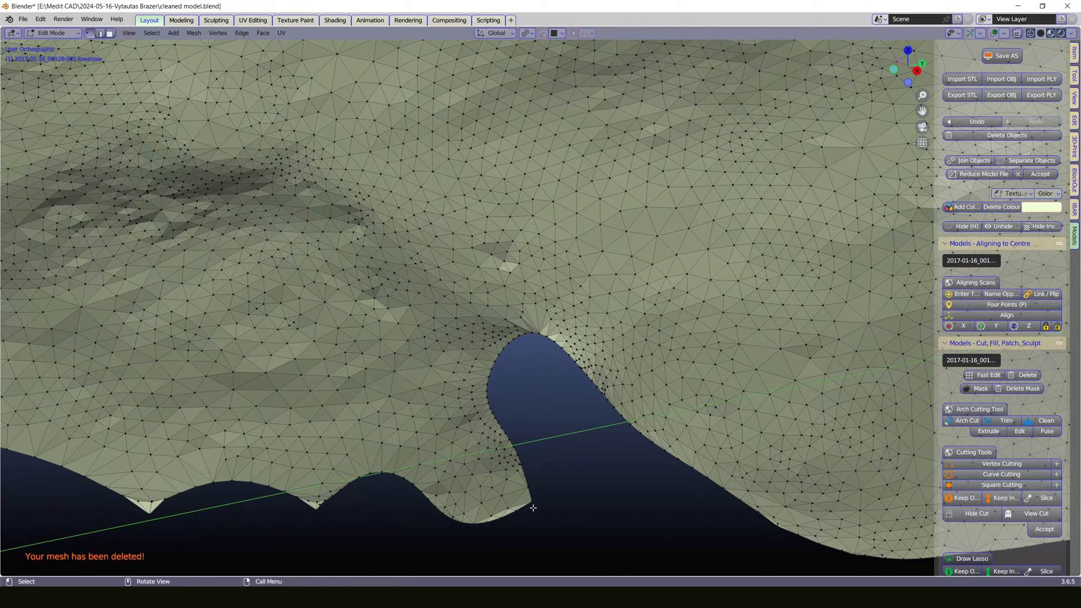
pyautogui.scroll(3, 531, 511)
pyautogui.scroll(-2, 535, 554)
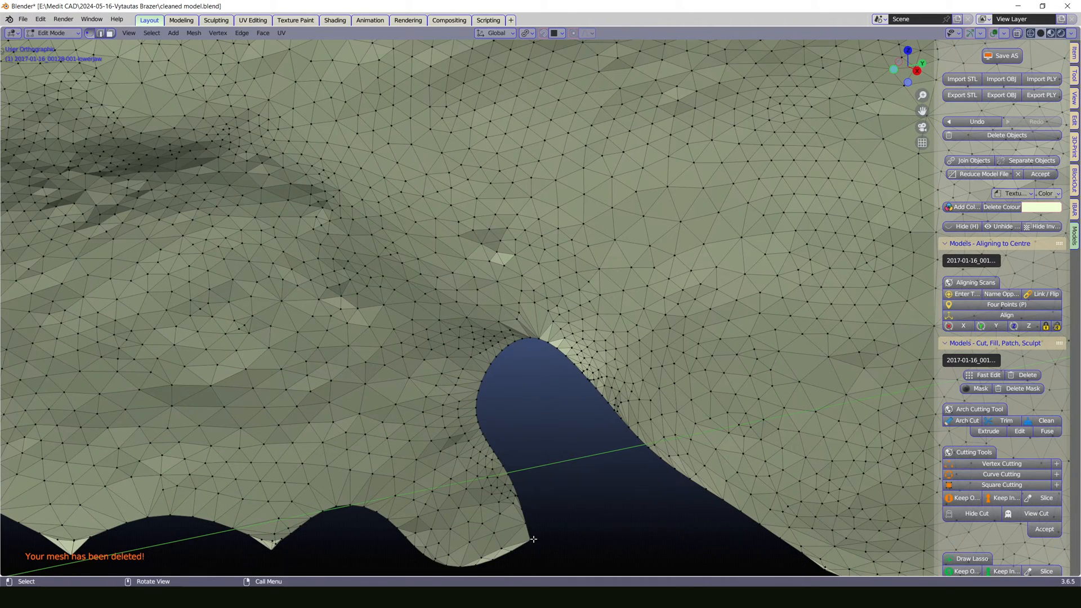
pyautogui.scroll(-2, 761, 558)
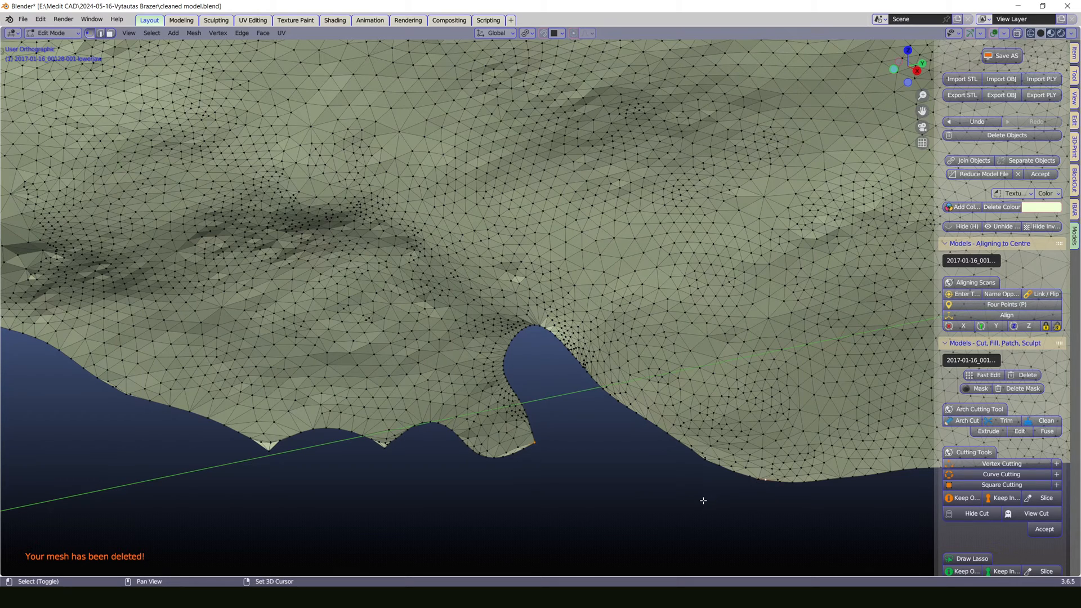
pyautogui.press('f')
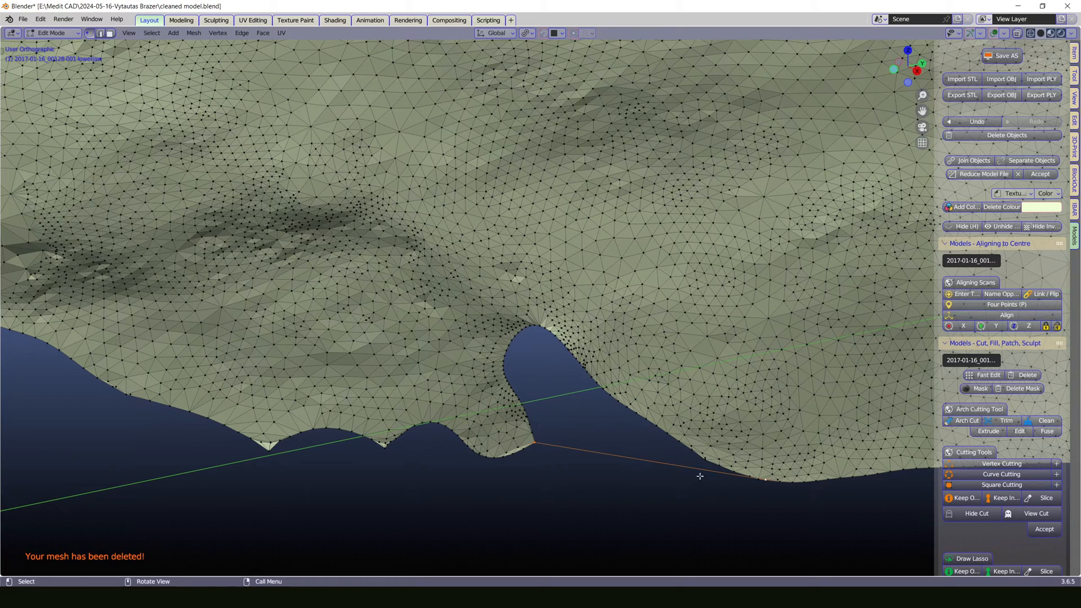
# Step: Bridge the neighbouring wide arched notch by connecting its two outer border vertices with a straight edge
pyautogui.scroll(-2, 702, 477)
pyautogui.keyDown('shift'); pyautogui.moveTo(721, 480); pyautogui.dragTo(426, 472, button='middle'); pyautogui.keyUp('shift')
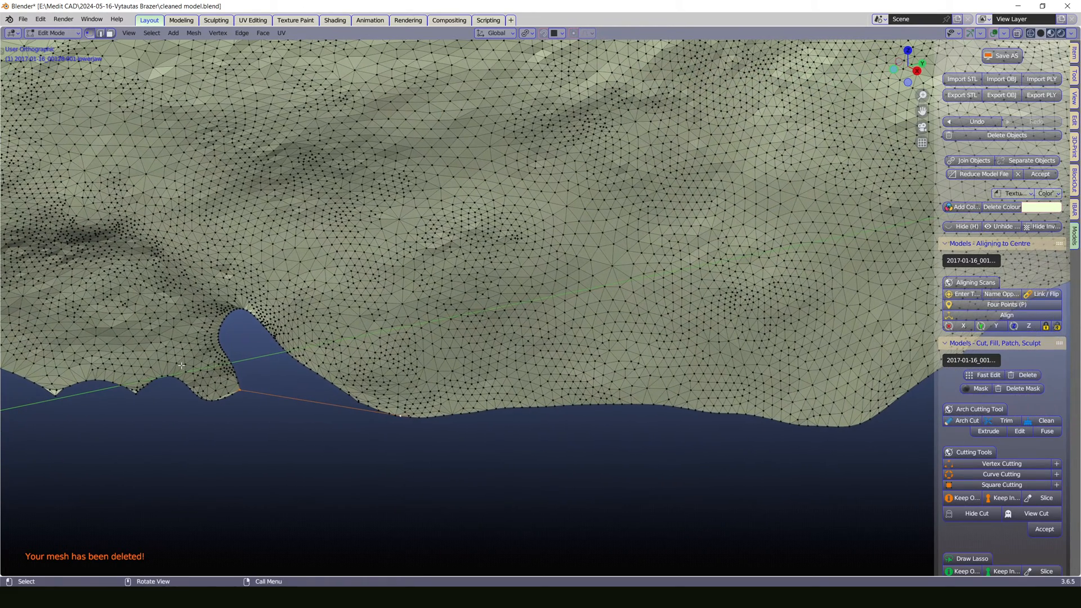
pyautogui.keyDown('shift'); pyautogui.moveTo(640, 502); pyautogui.dragTo(559, 495, button='middle'); pyautogui.keyUp('shift')
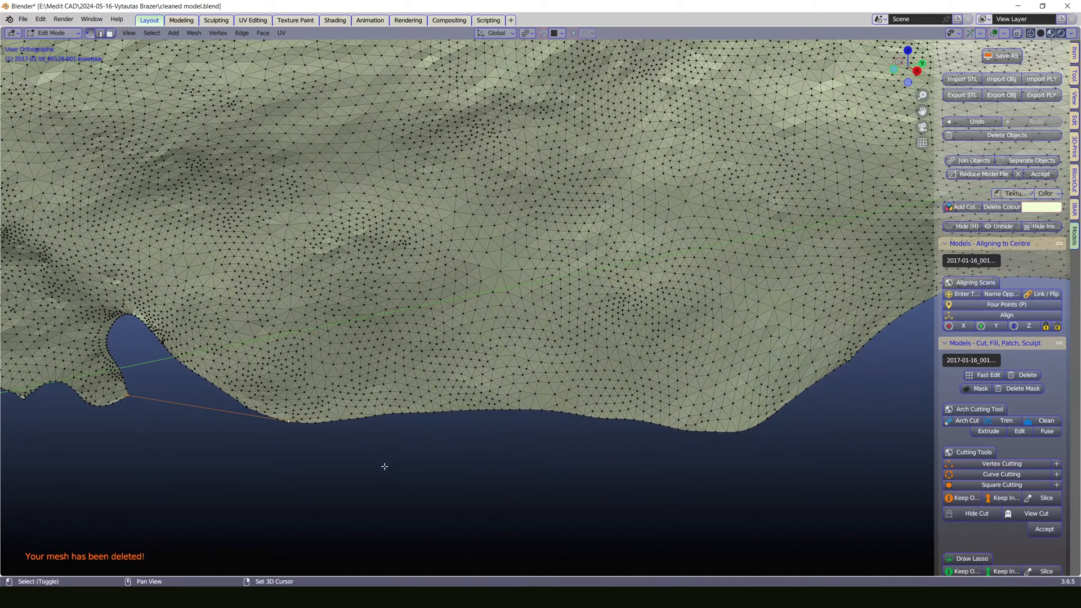
pyautogui.scroll(-5, 388, 465)
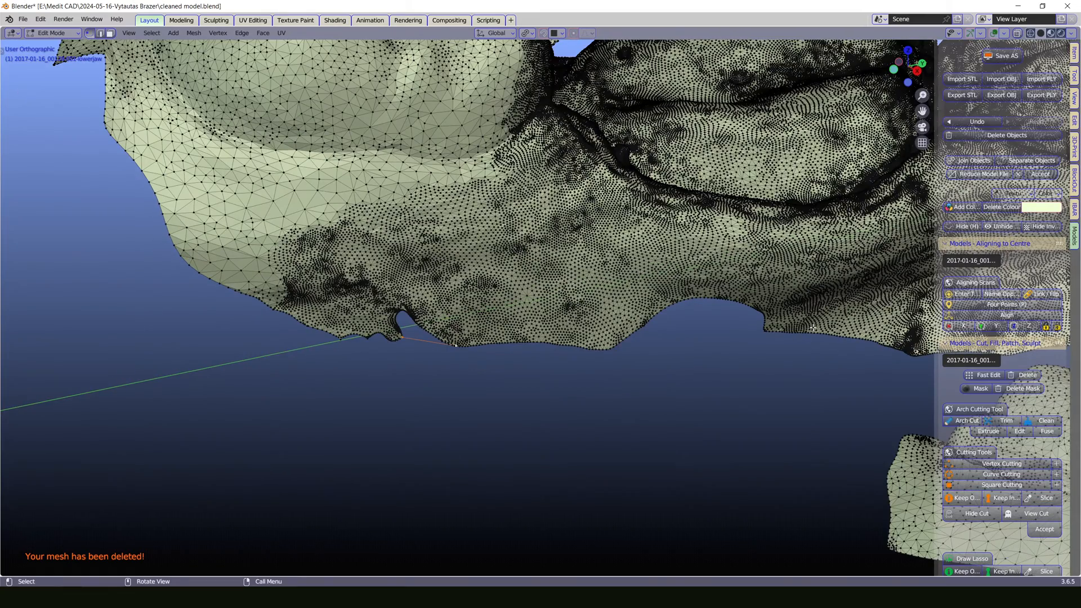
pyautogui.scroll(4, 822, 355)
pyautogui.keyDown('shift'); pyautogui.moveTo(829, 363); pyautogui.dragTo(476, 381, button='middle'); pyautogui.keyUp('shift')
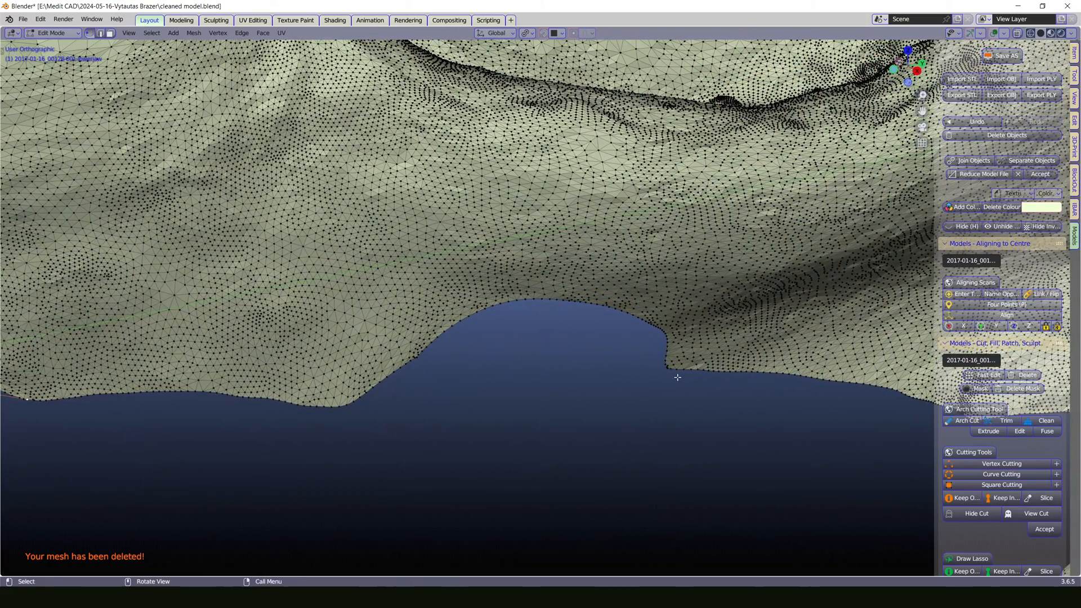
pyautogui.scroll(4, 646, 381)
pyautogui.scroll(-1, 228, 421)
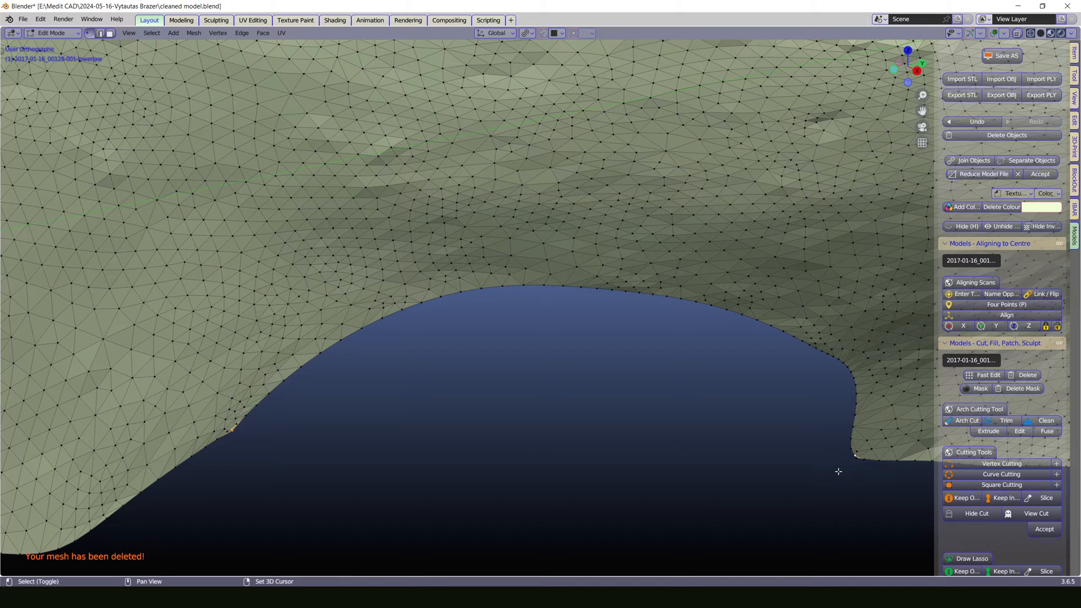
pyautogui.press('f')
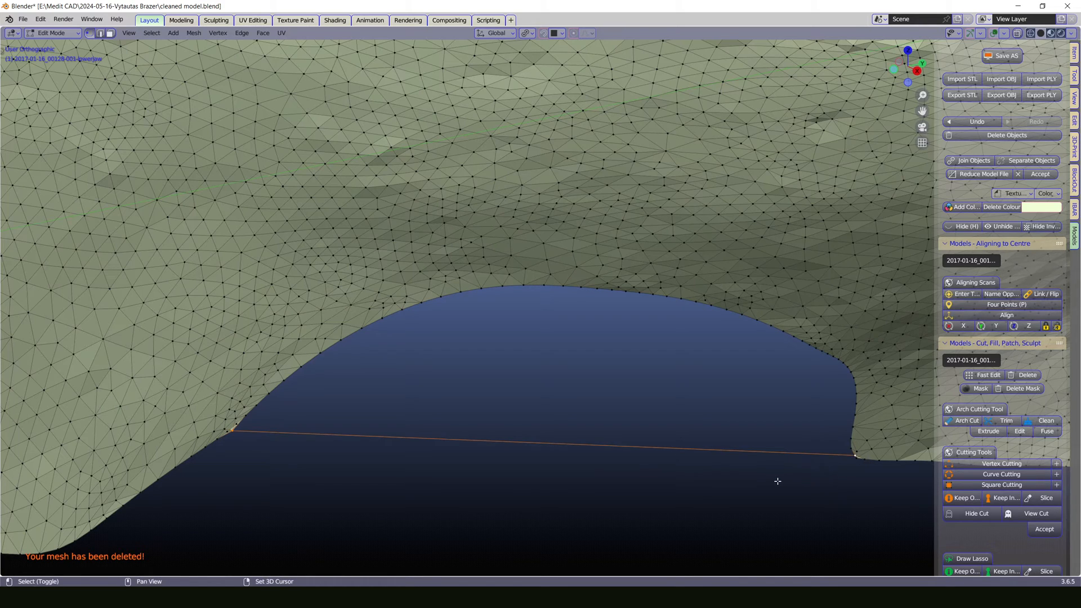
# Step: Inspect the rest of the lower jaw's gum border, including the opposite side of the arch, for notches that need bridging
pyautogui.scroll(-10, 459, 479)
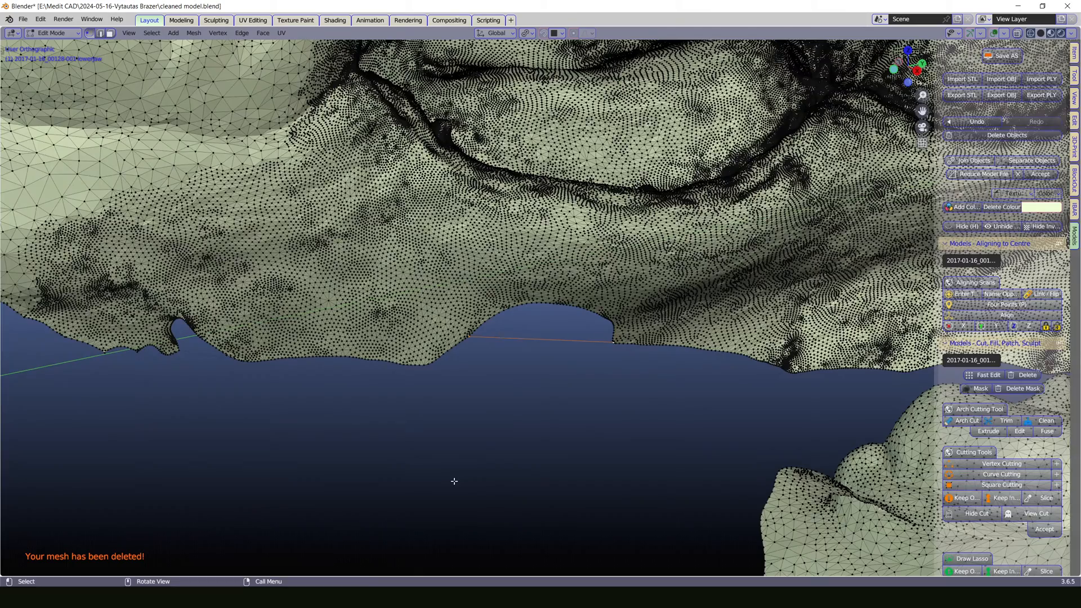
pyautogui.scroll(7, 461, 474)
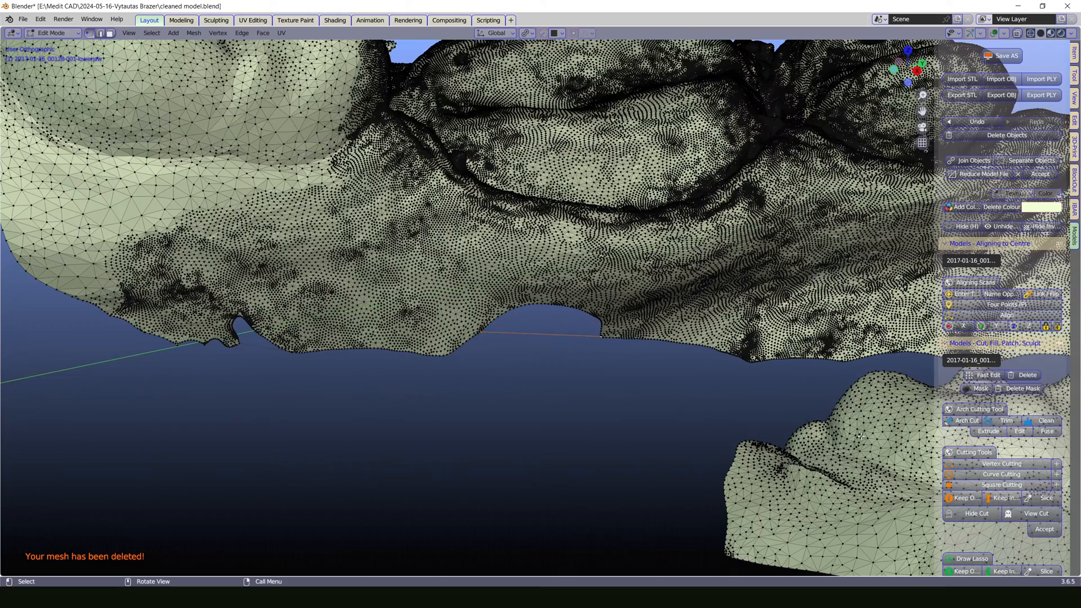
pyautogui.moveTo(642, 425); pyautogui.dragTo(771, 241, button='middle')
pyautogui.scroll(2, 800, 467)
pyautogui.scroll(-3, 799, 467)
pyautogui.scroll(-2, 800, 467)
pyautogui.keyDown('shift'); pyautogui.moveTo(723, 529); pyautogui.dragTo(585, 337, button='middle'); pyautogui.keyUp('shift')
pyautogui.scroll(-8, 631, 344)
pyautogui.keyDown('shift'); pyautogui.moveTo(84, 542); pyautogui.dragTo(576, 413, button='middle'); pyautogui.keyUp('shift')
pyautogui.scroll(5, 415, 463)
pyautogui.scroll(-3, 436, 469)
pyautogui.scroll(-3, 445, 459)
pyautogui.scroll(5, 579, 398)
pyautogui.keyDown('shift'); pyautogui.moveTo(774, 381); pyautogui.dragTo(445, 416, button='middle'); pyautogui.keyUp('shift')
pyautogui.scroll(2, 410, 449)
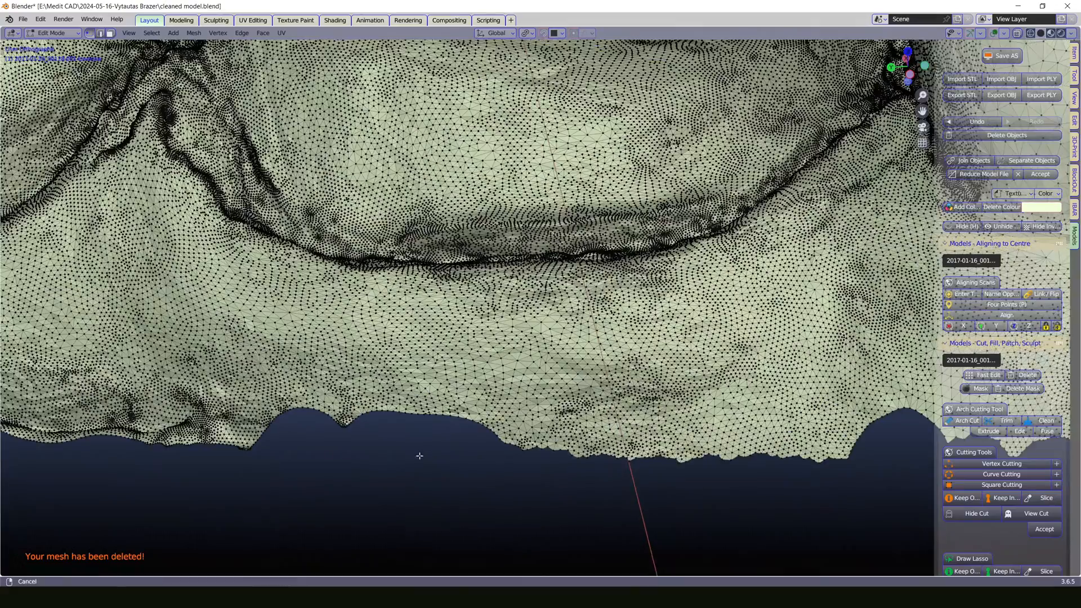
# Step: Bridge the wide double-arched notch on the opposite side of the gum border with an edge between its two end vertices
pyautogui.keyDown('shift'); pyautogui.moveTo(417, 453); pyautogui.dragTo(507, 394, button='middle'); pyautogui.keyUp('shift')
pyautogui.scroll(3, 418, 429)
pyautogui.scroll(3, 179, 449)
pyautogui.keyDown('shift'); pyautogui.moveTo(197, 459); pyautogui.dragTo(452, 340, button='middle'); pyautogui.keyUp('shift')
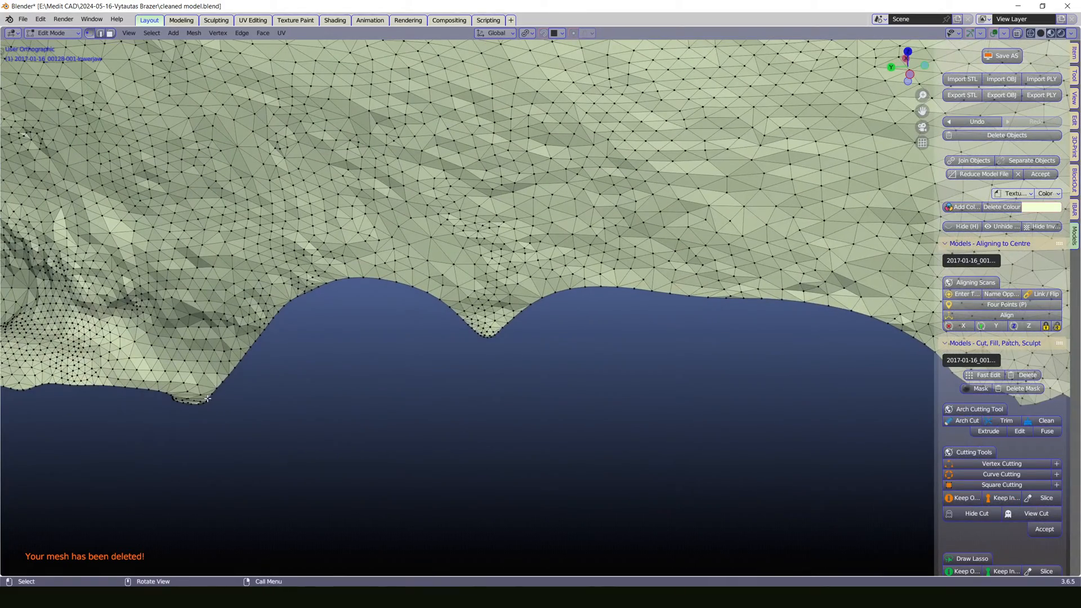
pyautogui.scroll(-4, 392, 414)
pyautogui.keyDown('shift'); pyautogui.moveTo(798, 379); pyautogui.dragTo(586, 404, button='middle'); pyautogui.keyUp('shift')
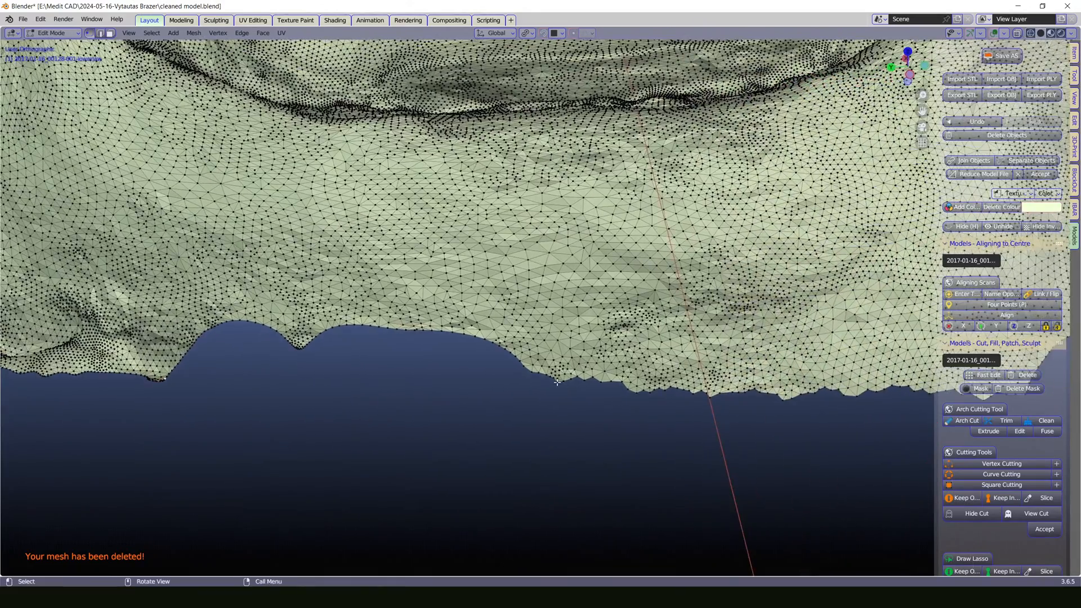
pyautogui.scroll(5, 559, 478)
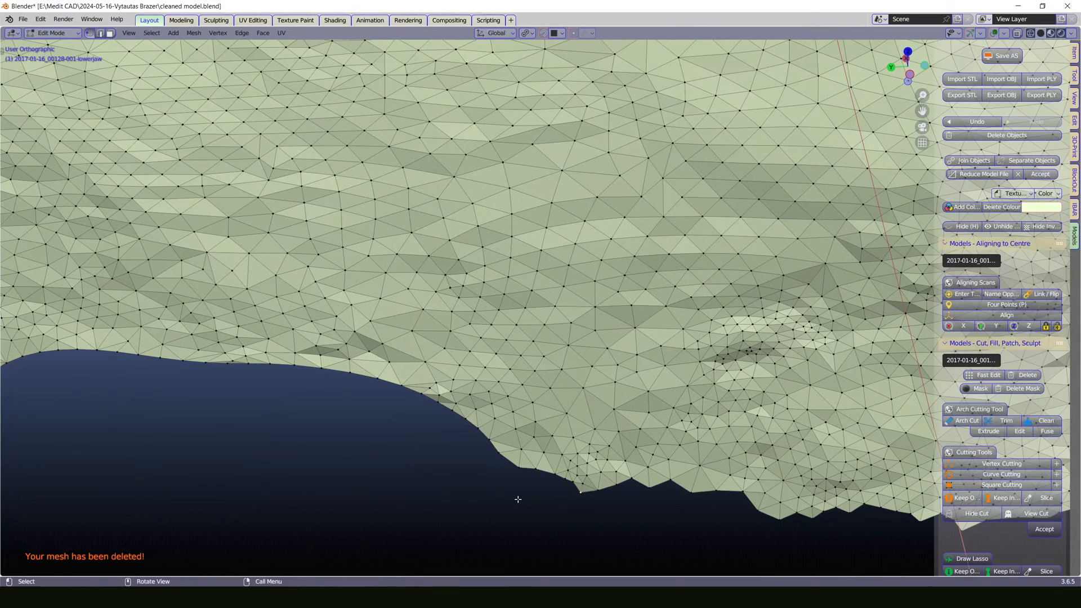
pyautogui.scroll(-3, 516, 498)
pyautogui.scroll(-2, 522, 495)
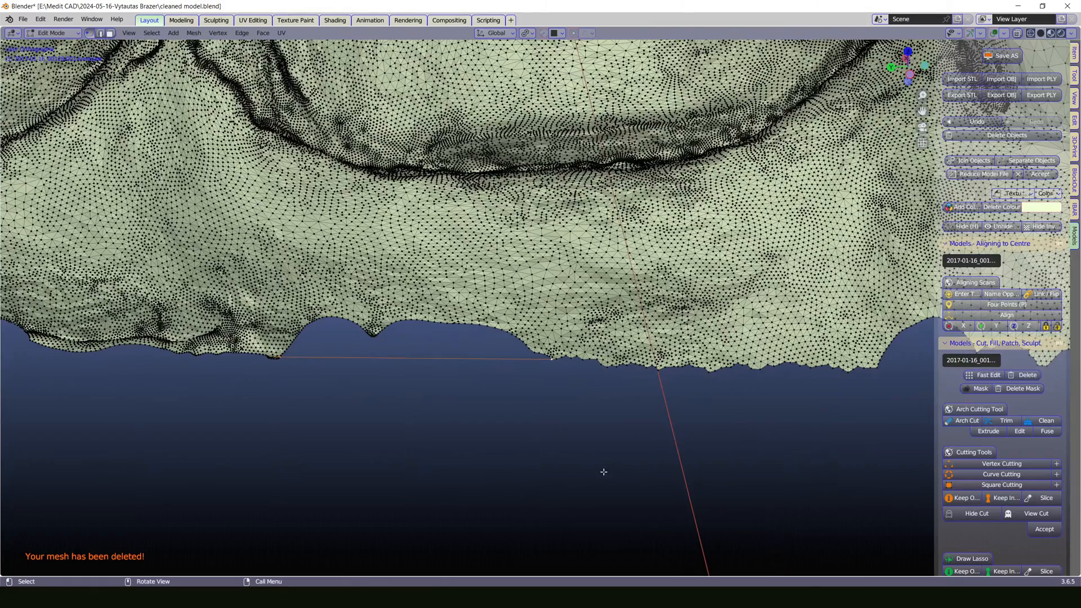
# Step: Connect the corner of the rounded notch to the tip of the next gum projection with a straight edge
pyautogui.scroll(6, 721, 458)
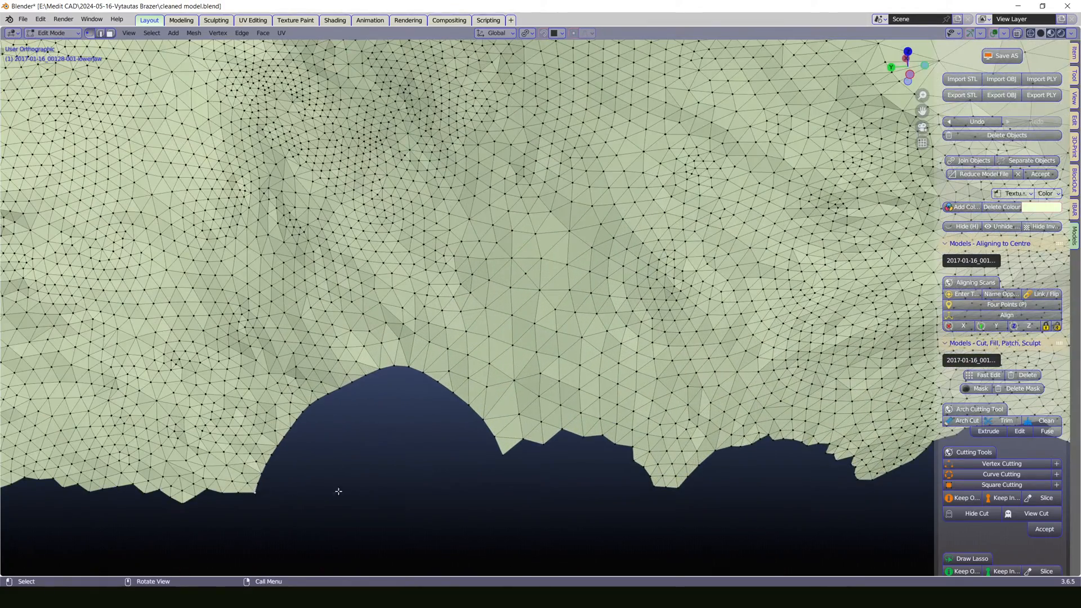
pyautogui.scroll(-2, 584, 486)
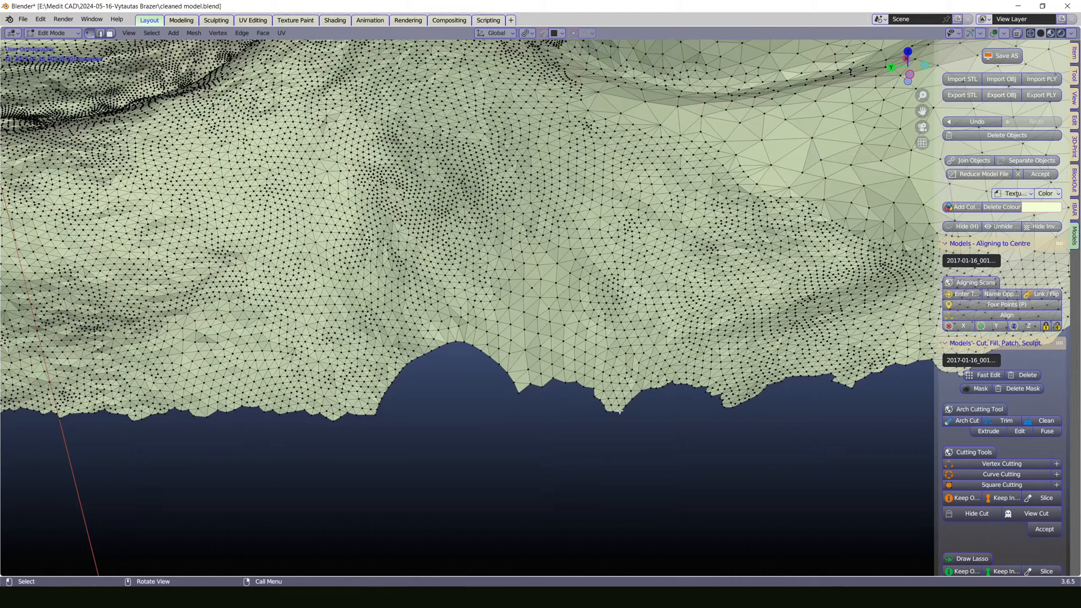
pyautogui.keyDown('shift'); pyautogui.click(374, 415); pyautogui.keyUp('shift')
pyautogui.press('f')
# Step: Delete the end vertex of the edge across the rounded notch, step back and forth through the deletion, and restore the edge
pyautogui.keyDown('shift'); pyautogui.moveTo(754, 434); pyautogui.dragTo(508, 433, button='middle'); pyautogui.keyUp('shift')
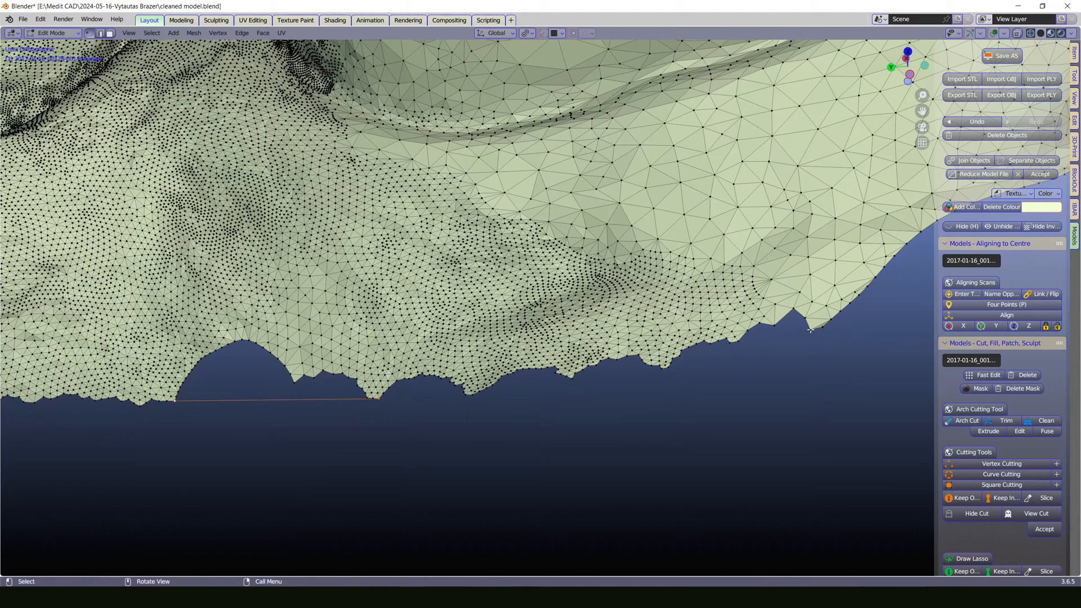
pyautogui.hotkey('alt', 'a')
pyautogui.click(378, 399)
pyautogui.press('x')
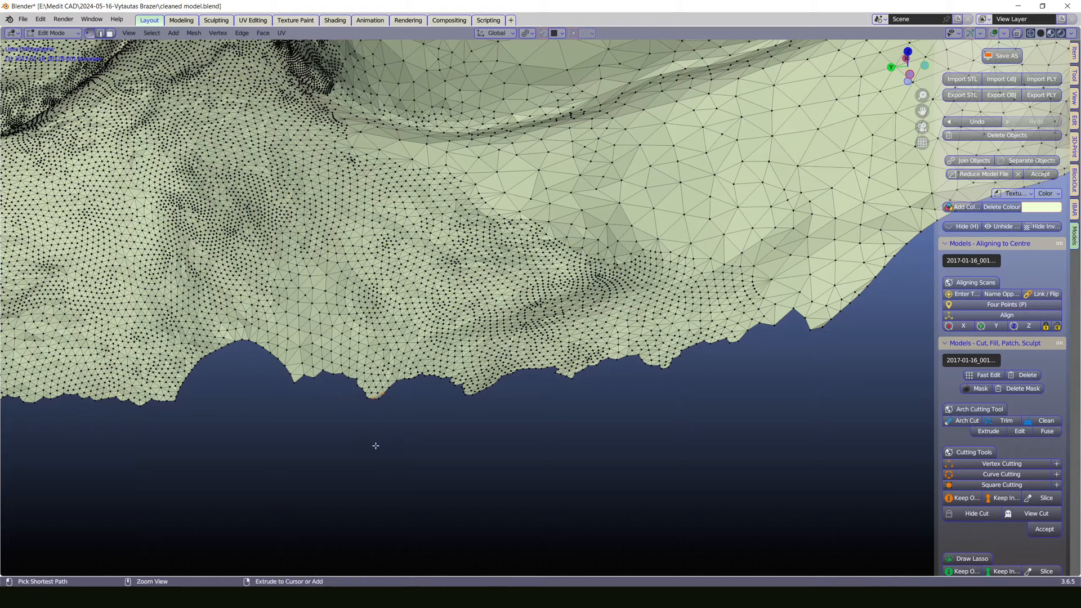
pyautogui.hotkey('ctrl', 'z')
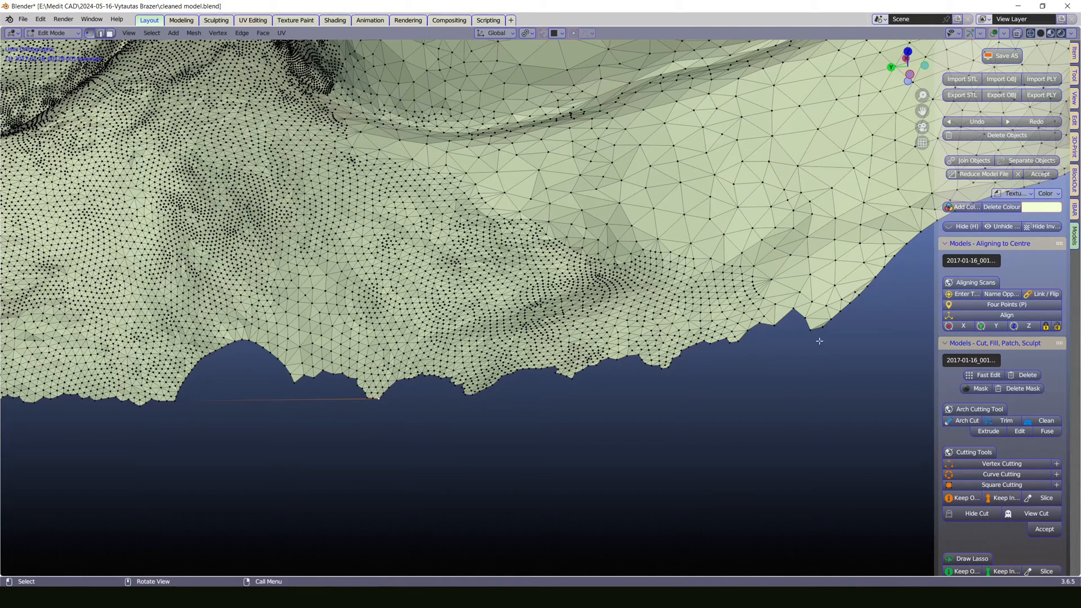
pyautogui.hotkey('ctrl', 'shift', 'z')
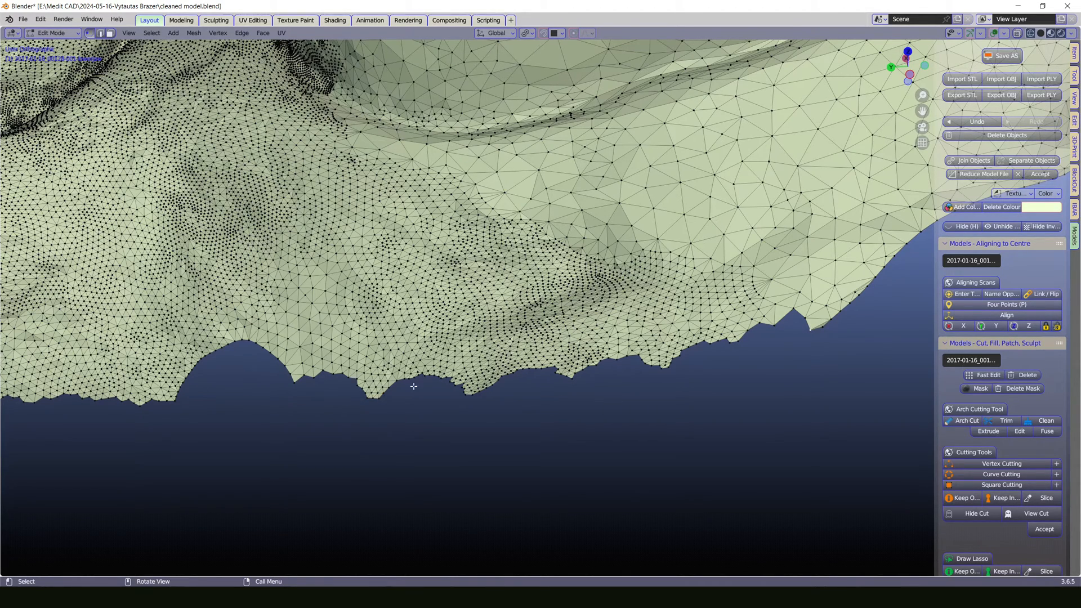
pyautogui.keyDown('shift'); pyautogui.click(380, 399); pyautogui.keyUp('shift')
pyautogui.moveTo(507, 452); pyautogui.dragTo(584, 446, button='middle')
pyautogui.hotkey('ctrl', 'z')
# Step: Apply Fill Holes to the lower-jaw scan to close the bridged notches along the gum border
pyautogui.scroll(1, 563, 437)
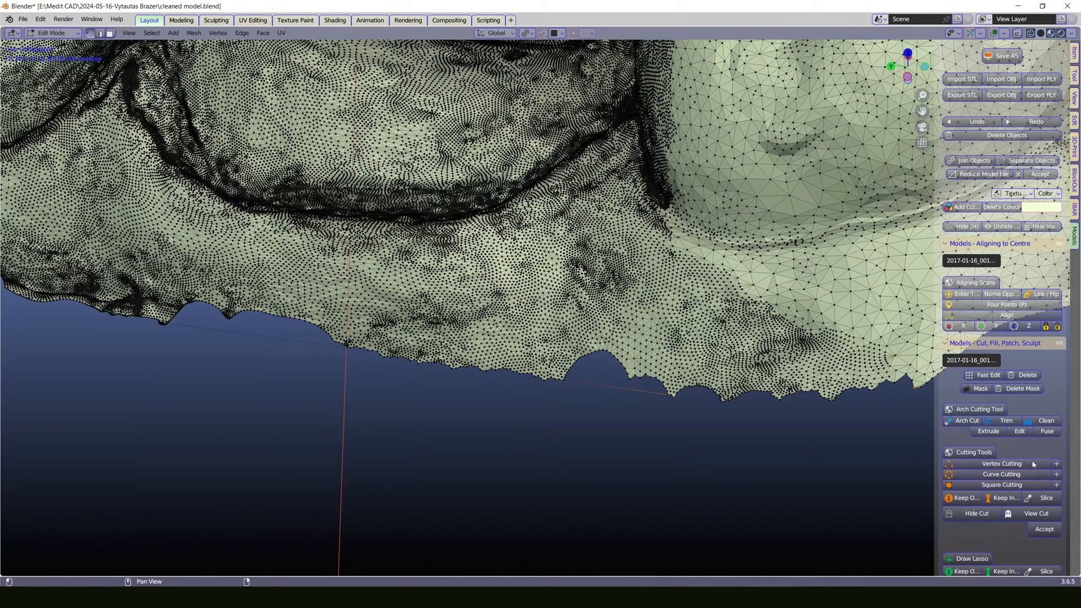
pyautogui.scroll(-3, 1057, 375)
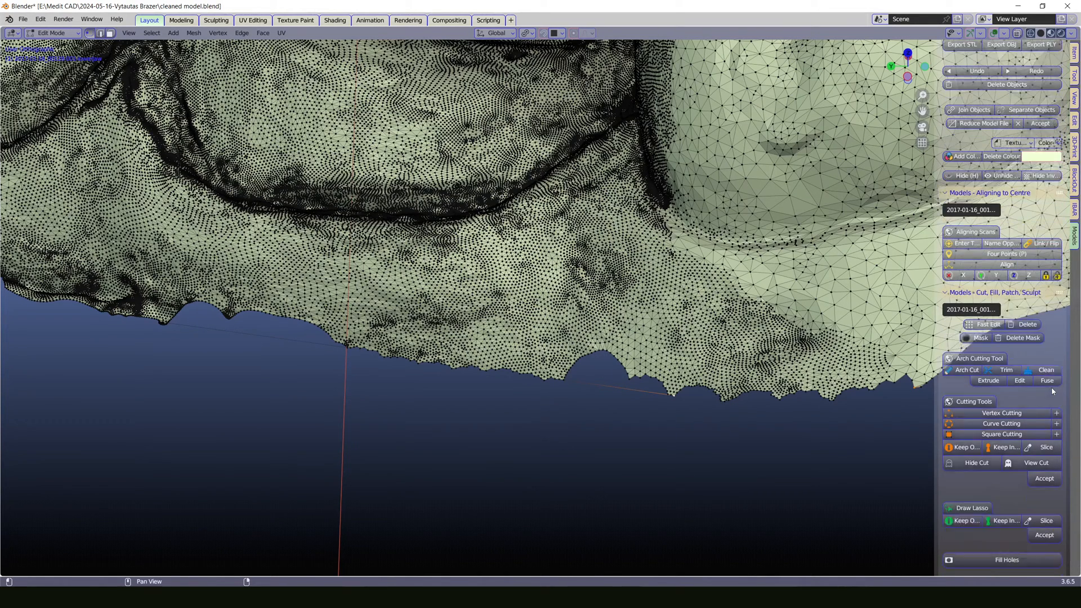
pyautogui.click(1020, 544)
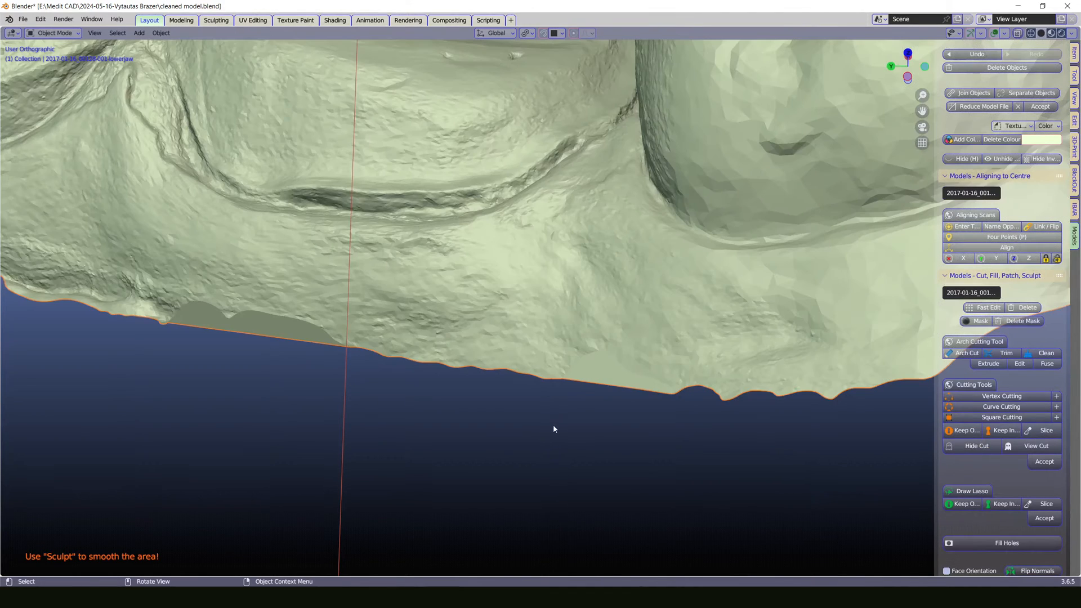
# Step: Examine the filled notches along the lower-jaw gum border from both sides of the arch
pyautogui.moveTo(582, 449); pyautogui.dragTo(605, 443, button='middle')
pyautogui.scroll(-2, 603, 441)
pyautogui.keyDown('shift'); pyautogui.moveTo(661, 411); pyautogui.dragTo(603, 422, button='middle'); pyautogui.keyUp('shift')
pyautogui.scroll(-2, 606, 407)
pyautogui.moveTo(579, 384); pyautogui.dragTo(605, 391, button='middle')
pyautogui.scroll(8, 605, 392)
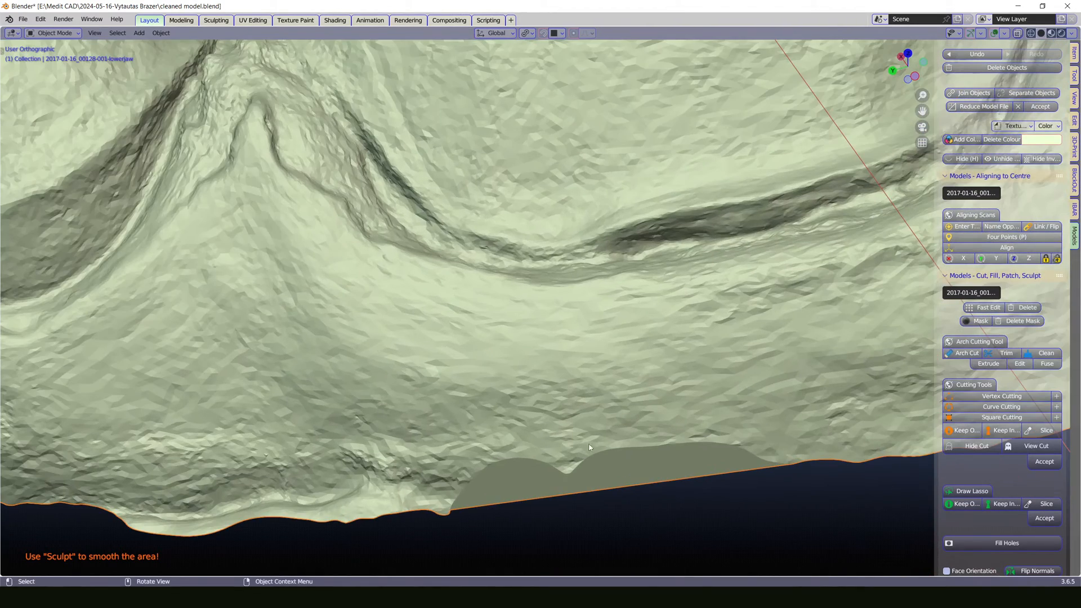
pyautogui.scroll(-6, 603, 477)
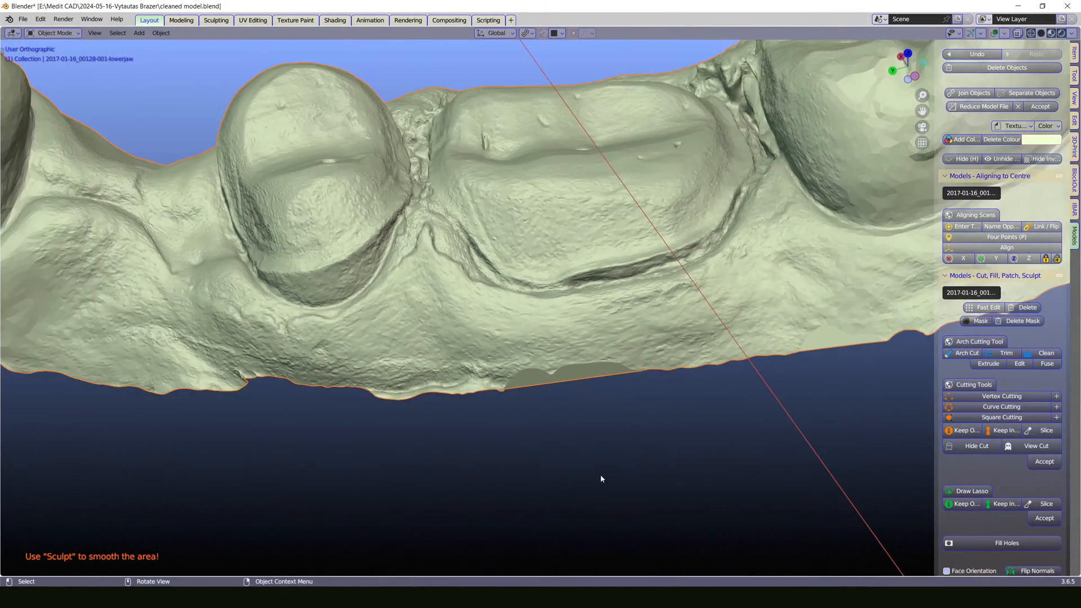
pyautogui.moveTo(674, 381); pyautogui.dragTo(608, 282, button='middle')
pyautogui.scroll(8, 535, 316)
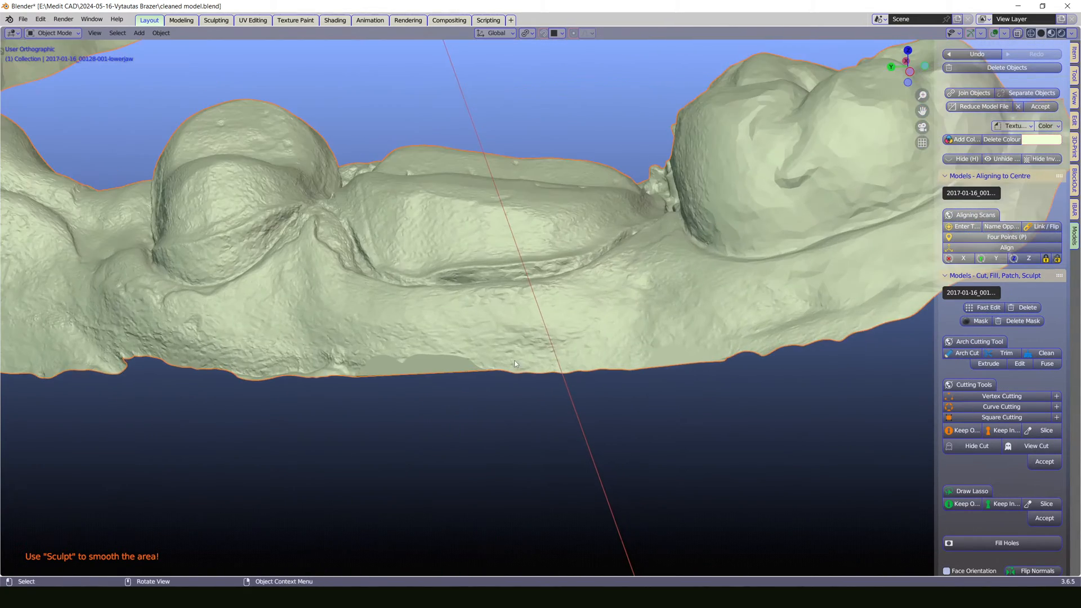
pyautogui.moveTo(334, 405); pyautogui.dragTo(641, 372, button='middle')
pyautogui.moveTo(631, 327); pyautogui.dragTo(541, 343, button='middle')
pyautogui.scroll(-4, 541, 340)
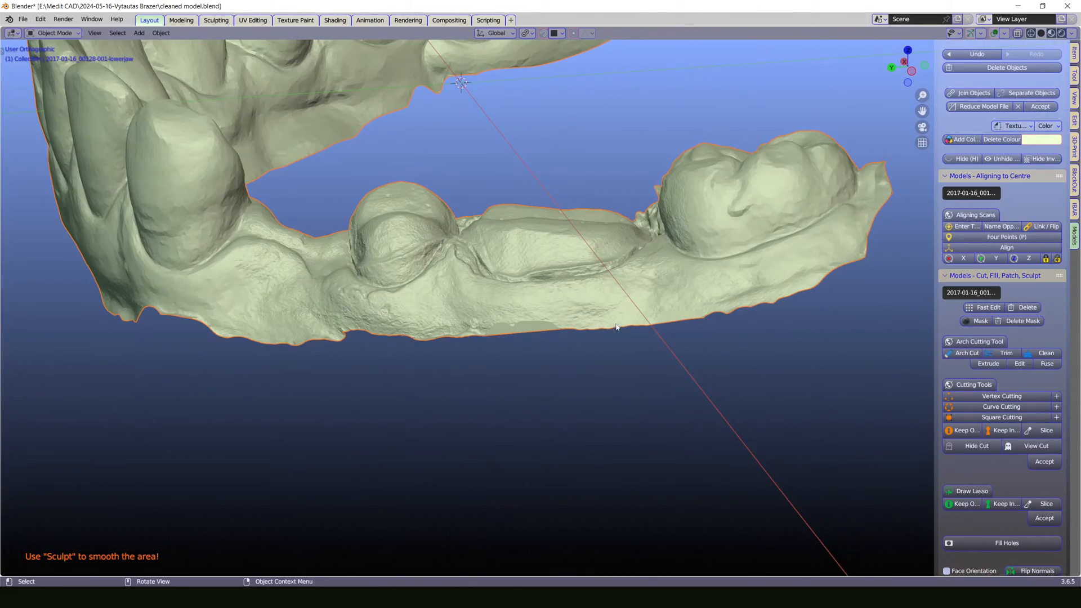
pyautogui.moveTo(610, 326); pyautogui.dragTo(523, 331, button='middle')
pyautogui.keyDown('shift'); pyautogui.moveTo(699, 155); pyautogui.dragTo(611, 272, button='middle'); pyautogui.keyUp('shift')
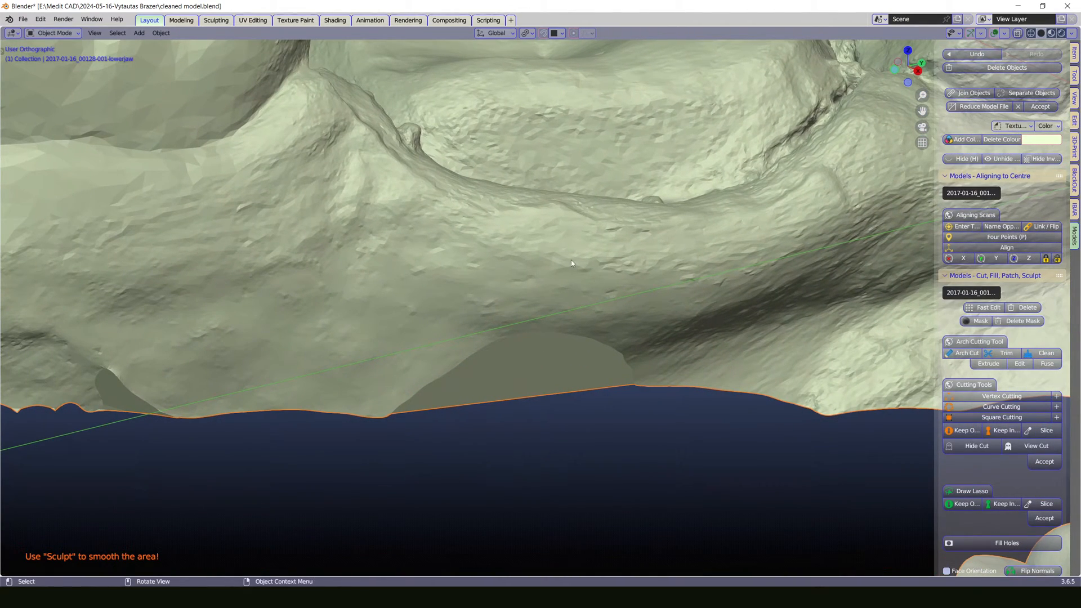
# Step: Smooth the flat filled patches along the gum border in Sculpt Mode with the Simplify brush at resolution 4.00
pyautogui.press('Tab')
pyautogui.moveTo(647, 341); pyautogui.dragTo(925, 308, button='middle')
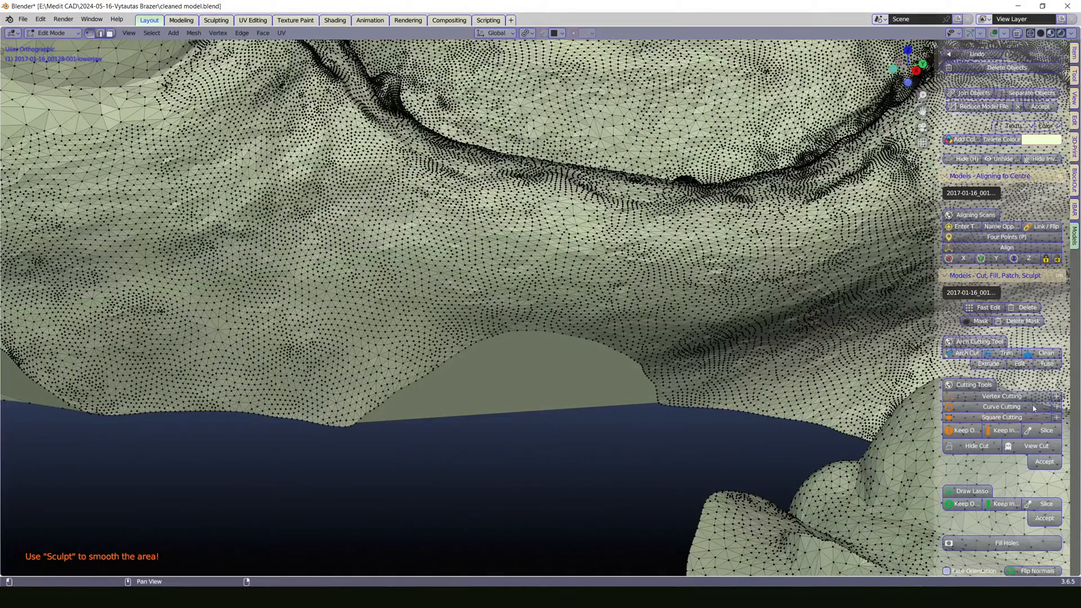
pyautogui.scroll(-6, 1034, 409)
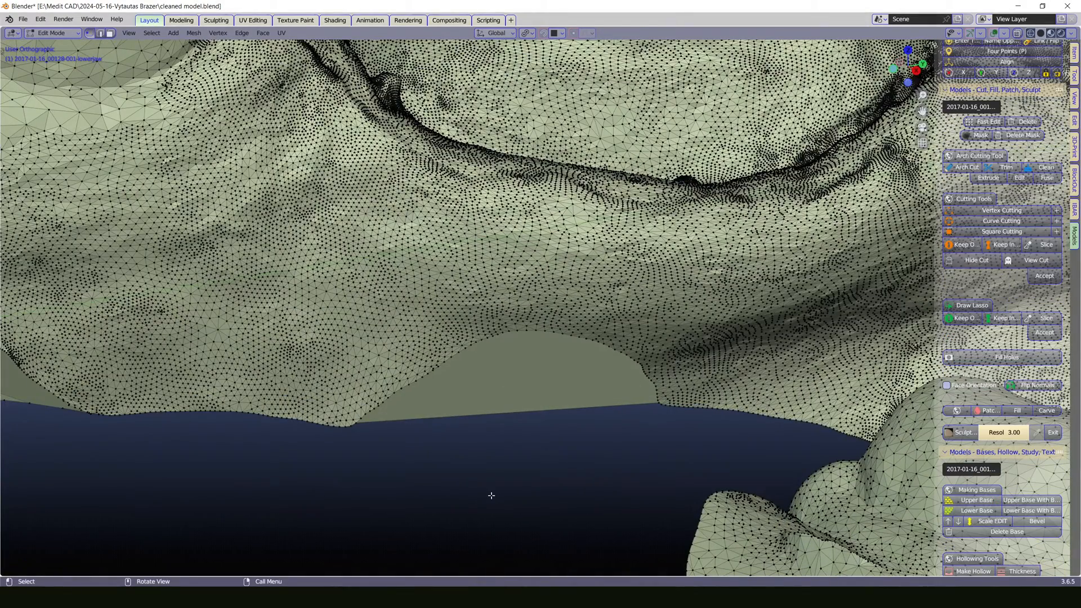
pyautogui.press('Tab')
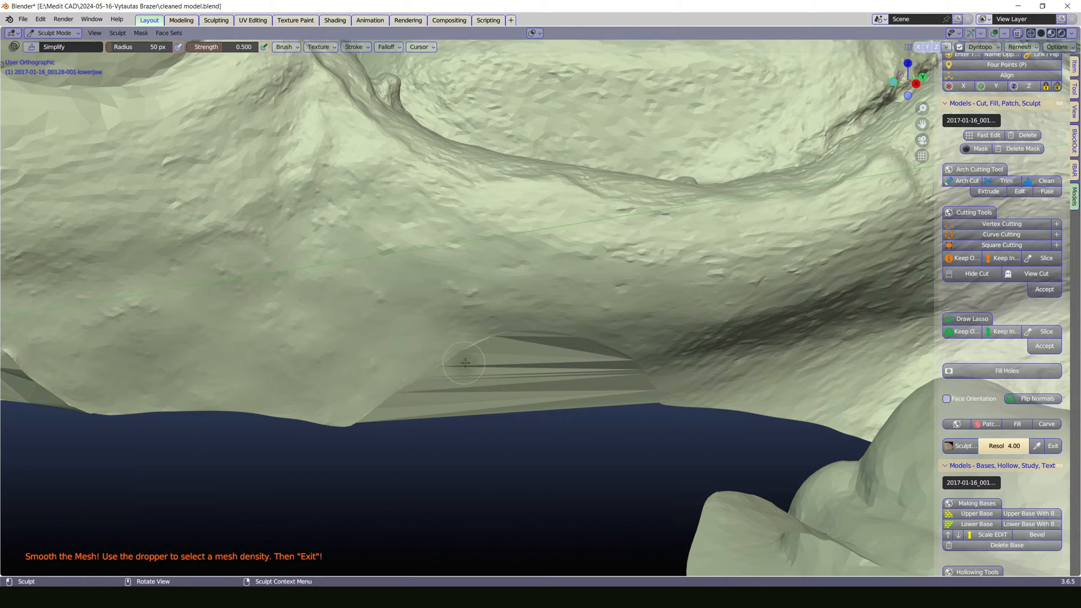
pyautogui.moveTo(487, 356)
pyautogui.mouseDown()
pyautogui.moveTo(588, 359)
pyautogui.moveTo(543, 343)
pyautogui.moveTo(428, 376)
pyautogui.moveTo(608, 366)
pyautogui.moveTo(489, 390)
pyautogui.moveTo(661, 381)
pyautogui.moveTo(581, 345)
pyautogui.moveTo(529, 377)
pyautogui.moveTo(456, 397)
pyautogui.moveTo(355, 401)
pyautogui.mouseUp()
pyautogui.keyDown('shift'); pyautogui.moveTo(222, 443); pyautogui.dragTo(678, 437, button='middle'); pyautogui.keyUp('shift')
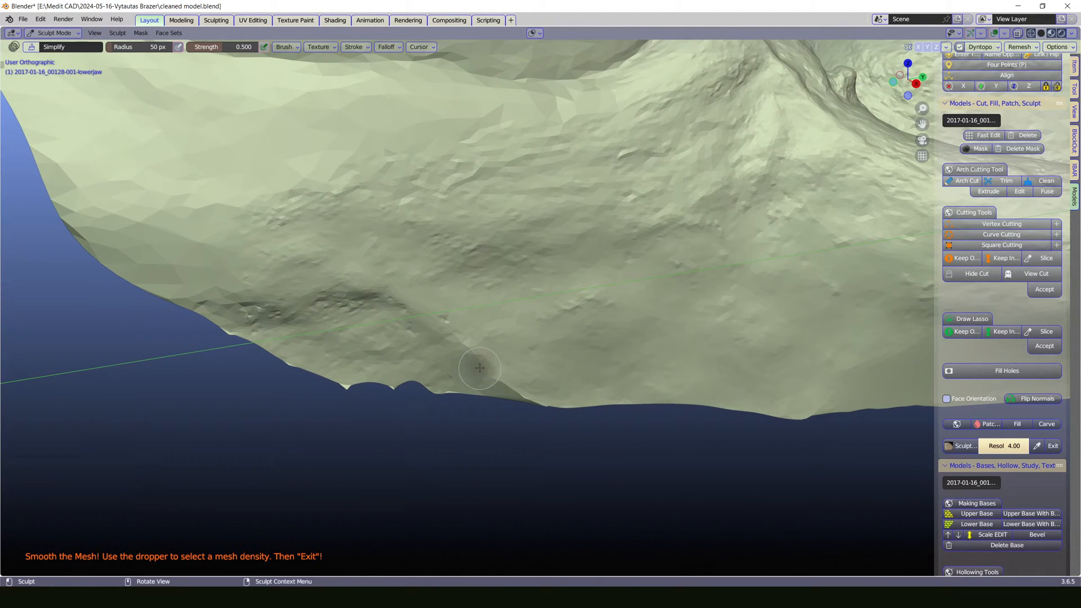
pyautogui.moveTo(563, 385)
pyautogui.keyDown('shift'); pyautogui.mouseDown(button='middle')
pyautogui.moveTo(393, 398)
pyautogui.moveTo(271, 433)
pyautogui.mouseUp(button='middle'); pyautogui.keyUp('shift')
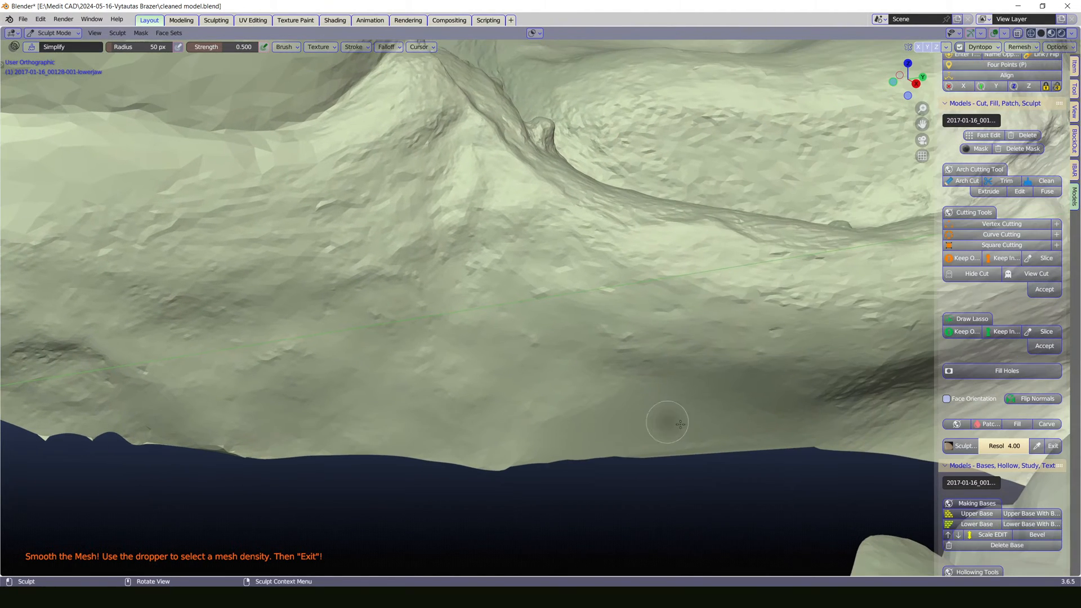
pyautogui.keyDown('shift'); pyautogui.moveTo(730, 429); pyautogui.dragTo(454, 417, button='middle'); pyautogui.keyUp('shift')
pyautogui.moveTo(521, 385); pyautogui.dragTo(555, 418)
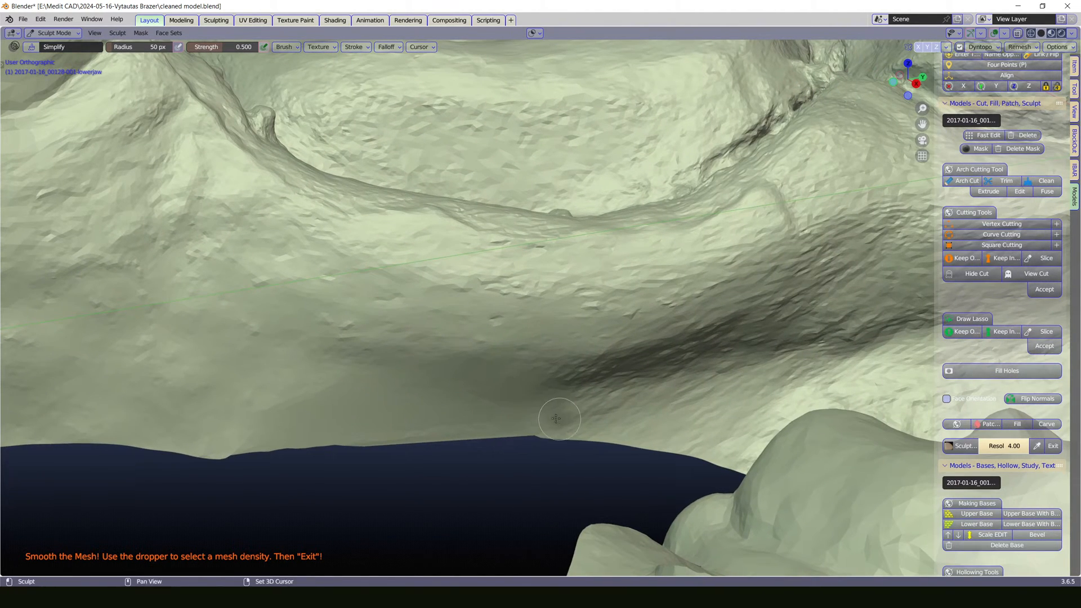
# Step: Sample the mesh density of the neighbouring gum as resolution 6.11 and smooth the wide filled patch with it
pyautogui.scroll(-1, 445, 400)
pyautogui.keyDown('shift'); pyautogui.moveTo(367, 350); pyautogui.dragTo(505, 423, button='middle'); pyautogui.keyUp('shift')
pyautogui.keyDown('shift'); pyautogui.moveTo(627, 374); pyautogui.dragTo(510, 374, button='middle'); pyautogui.keyUp('shift')
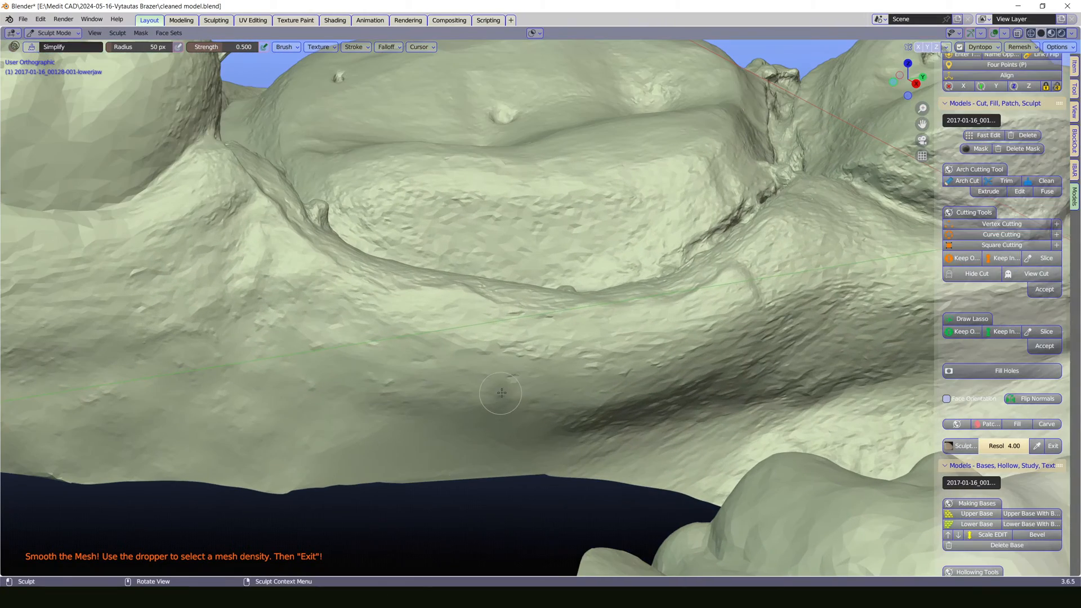
pyautogui.keyDown('shift'); pyautogui.moveTo(535, 462); pyautogui.dragTo(480, 444, button='middle'); pyautogui.keyUp('shift')
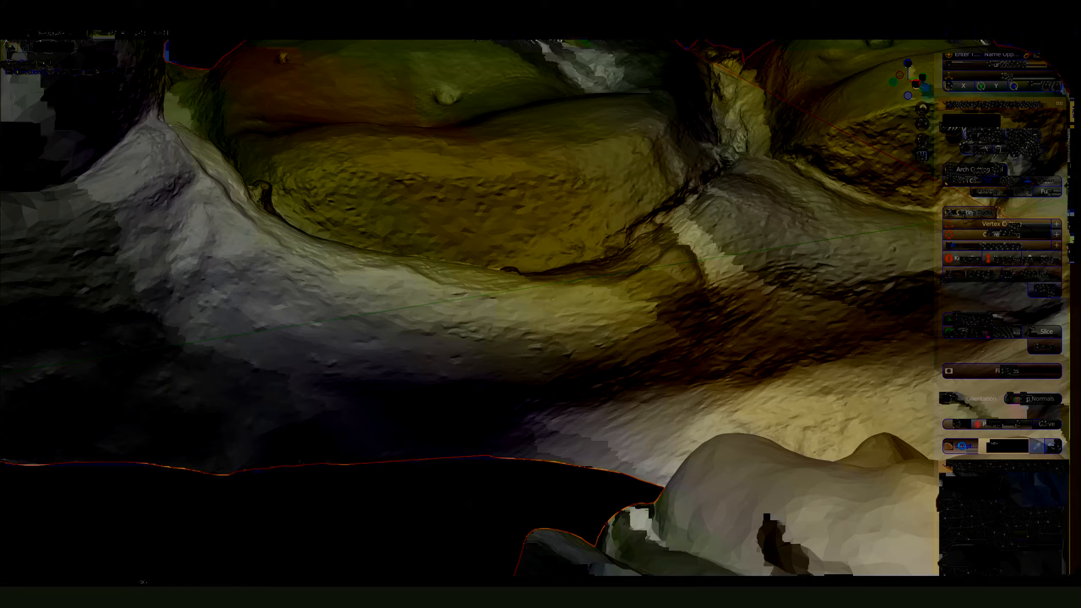
pyautogui.click(963, 448)
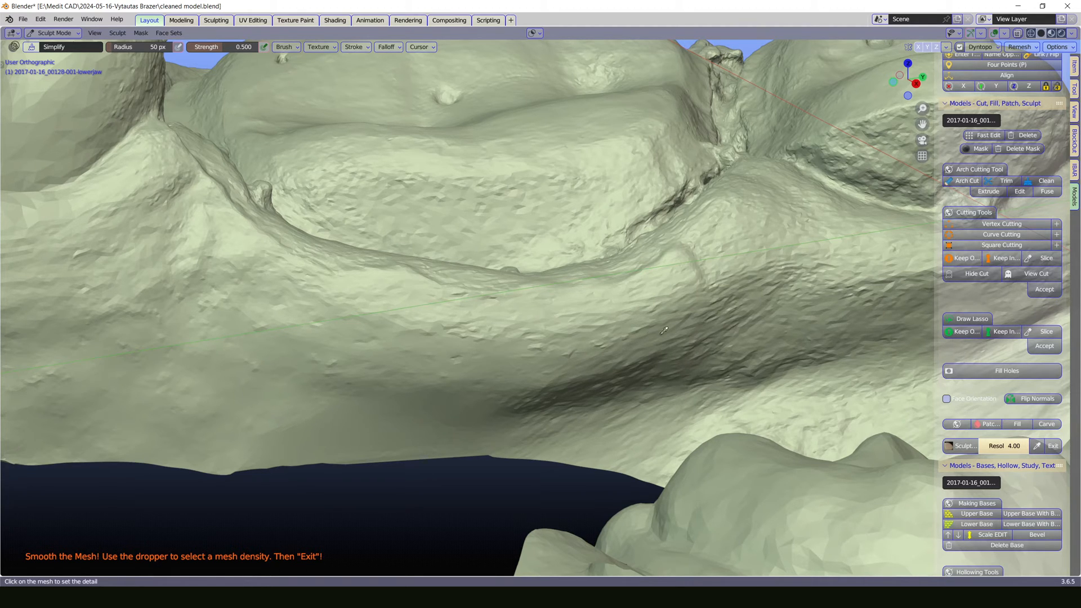
pyautogui.click(779, 347)
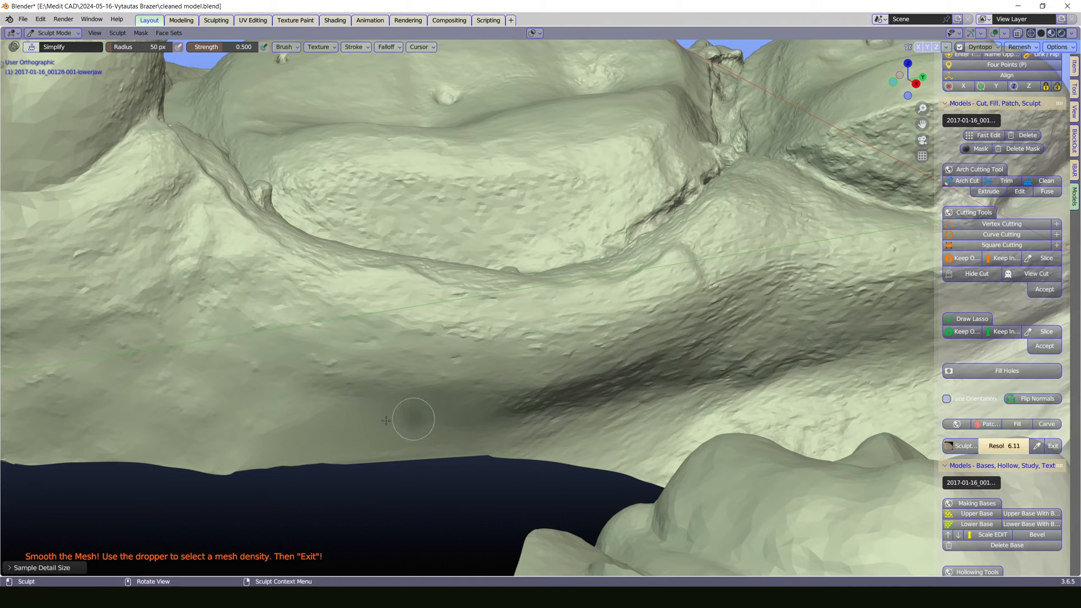
pyautogui.moveTo(331, 401); pyautogui.dragTo(397, 401)
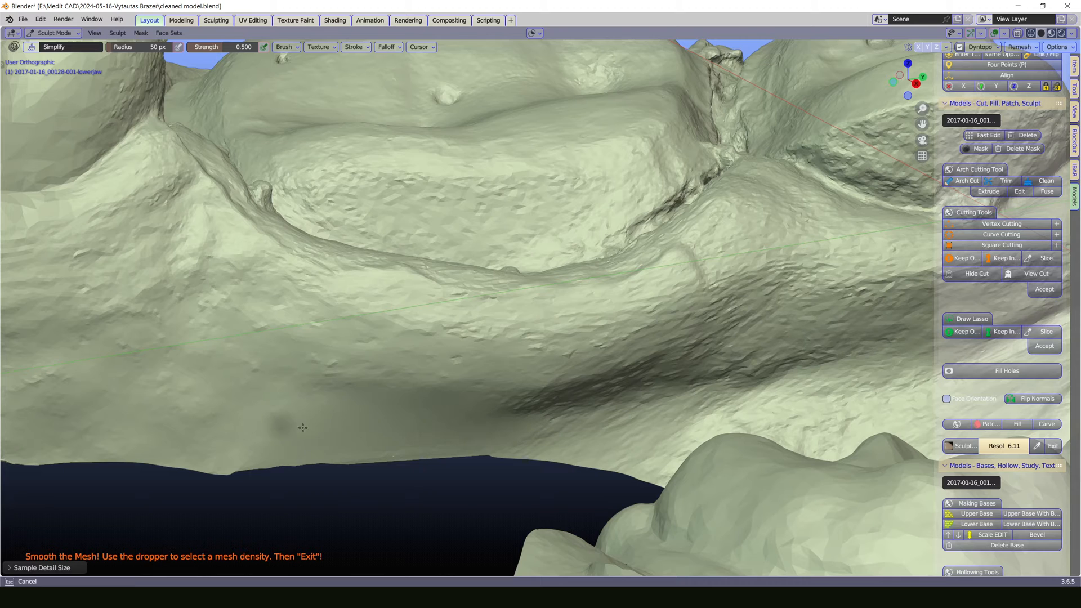
pyautogui.moveTo(465, 390); pyautogui.dragTo(300, 368)
pyautogui.moveTo(368, 424); pyautogui.dragTo(476, 429)
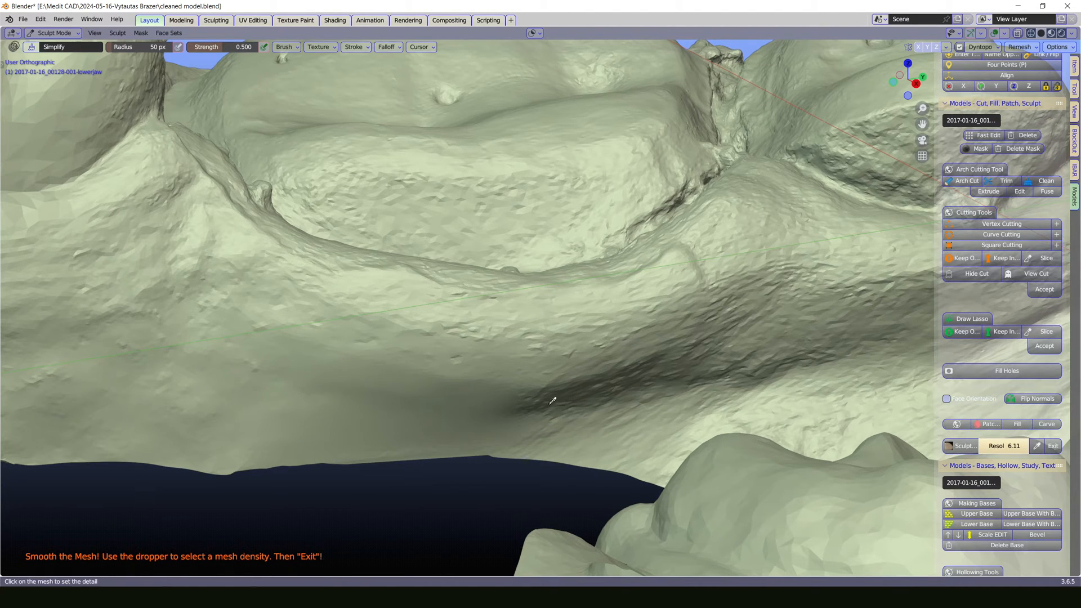
# Step: Sample resolution 9.38 from the smoothed patch, brush over it again, and show the scan's mesh in Edit Mode
pyautogui.click(403, 429)
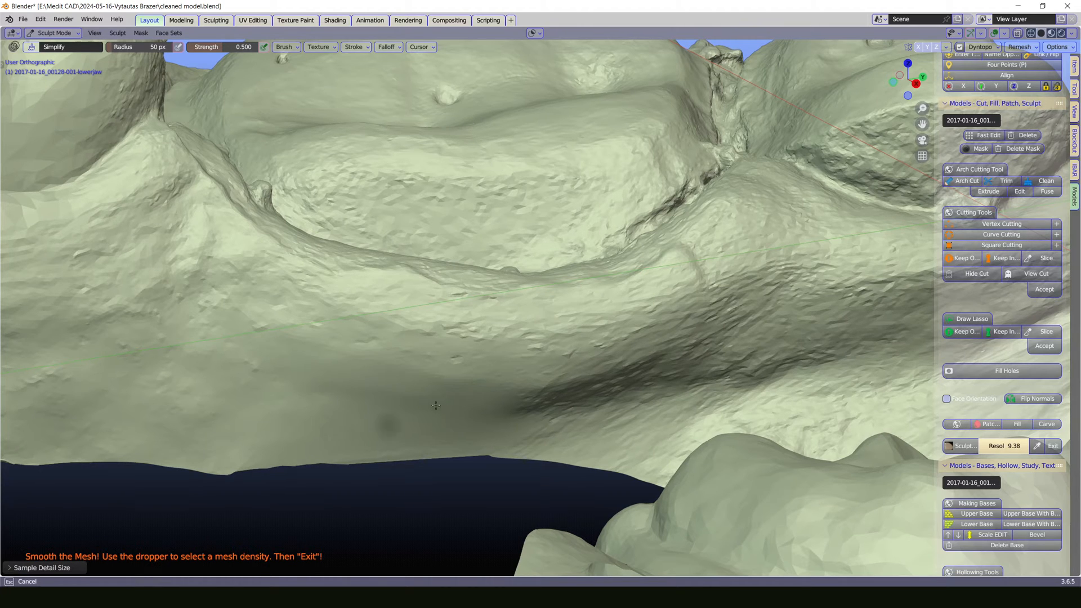
pyautogui.moveTo(423, 393); pyautogui.dragTo(447, 398)
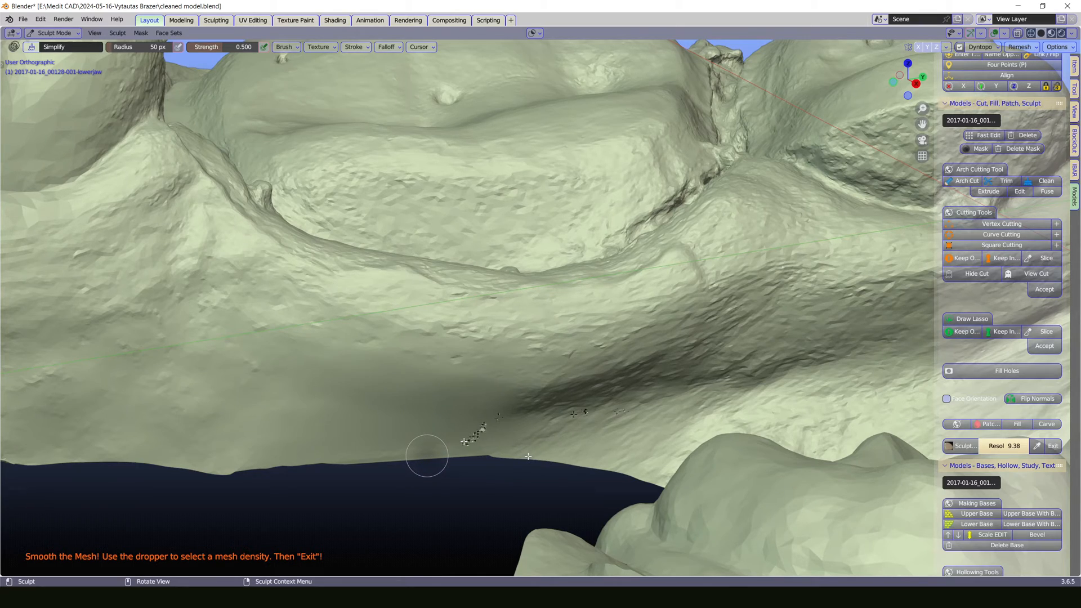
pyautogui.press('Tab')
pyautogui.scroll(-3, 462, 443)
pyautogui.scroll(-4, 457, 444)
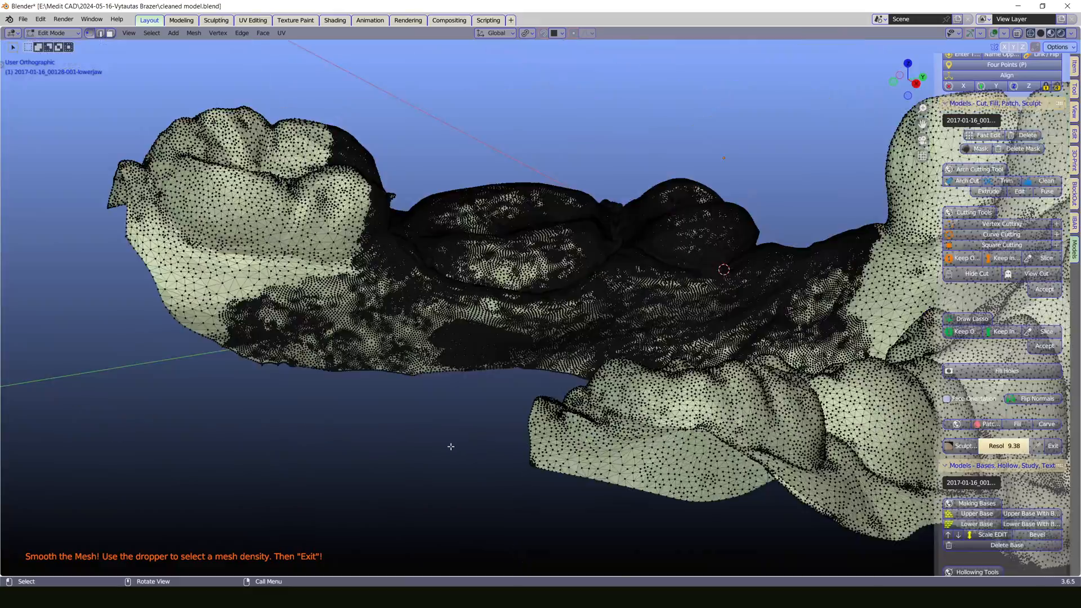
pyautogui.moveTo(601, 458); pyautogui.dragTo(499, 470, button='middle')
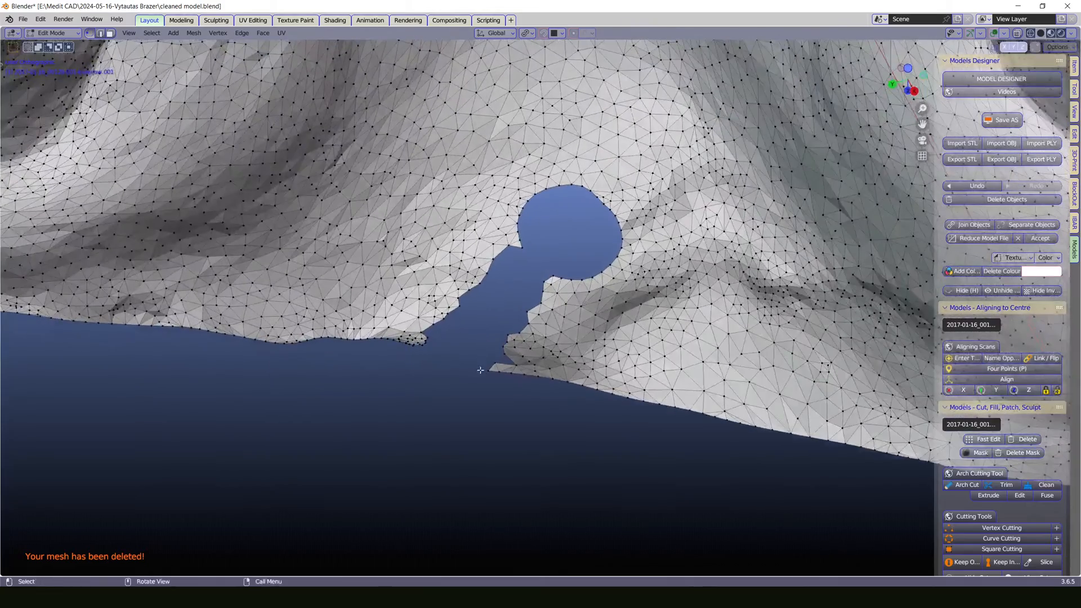
# Step: Bridge the mouth of the keyhole-shaped notch on the second lower-jaw scan with an edge between its two tip vertices
pyautogui.moveTo(480, 370); pyautogui.dragTo(448, 360, button='middle')
pyautogui.scroll(7, 436, 360)
pyautogui.moveTo(343, 405); pyautogui.dragTo(237, 349, button='middle')
pyautogui.moveTo(145, 301); pyautogui.dragTo(291, 295, button='middle')
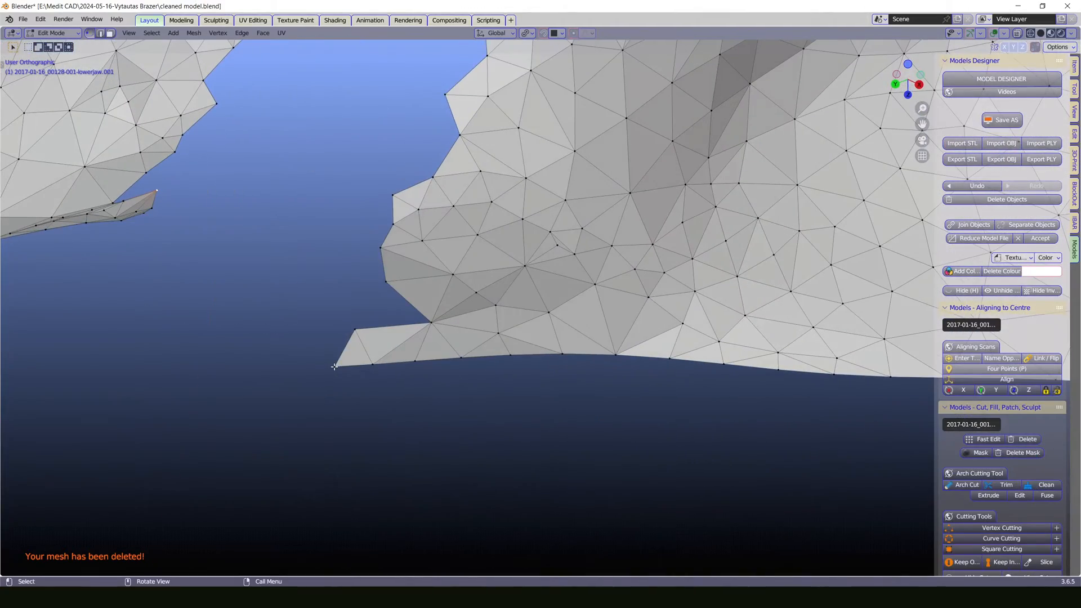
pyautogui.moveTo(292, 318); pyautogui.dragTo(459, 331, button='middle')
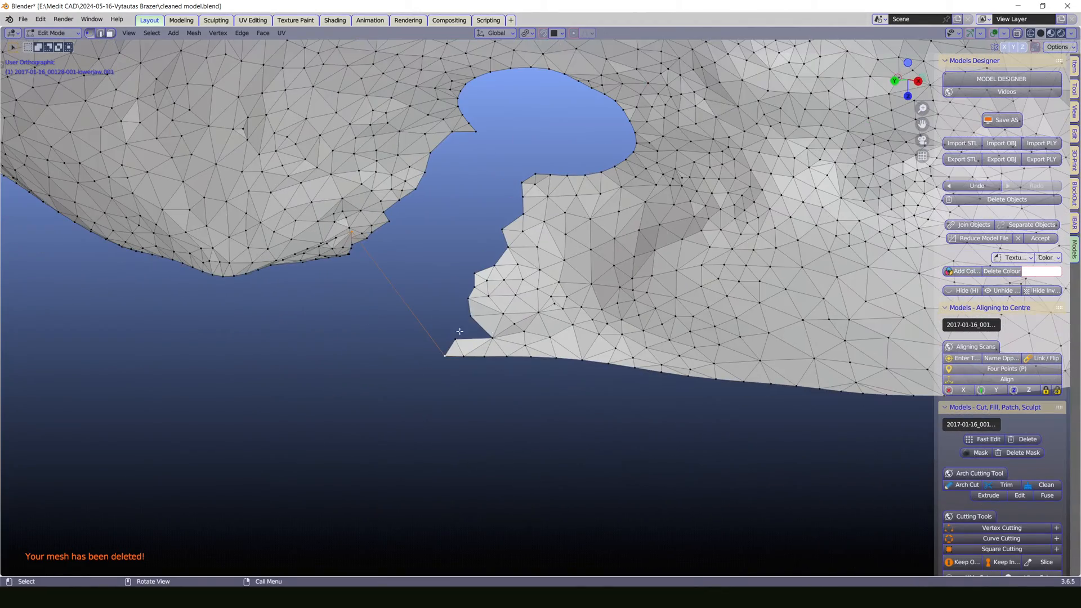
# Step: Apply Fill Holes to the second lower-jaw scan to close the bridged keyhole-shaped notch
pyautogui.scroll(-4, 1056, 457)
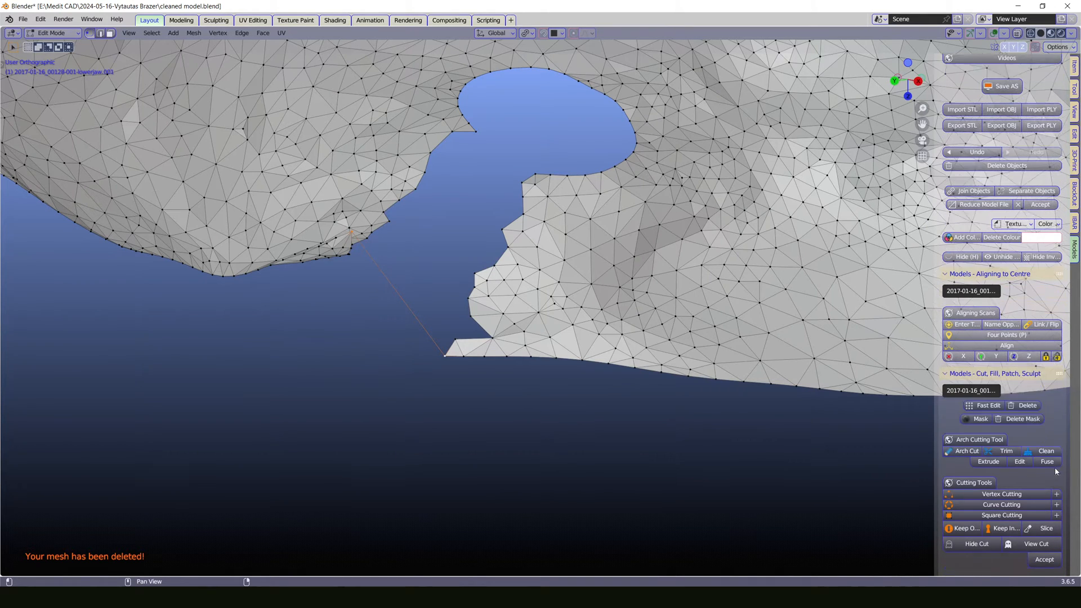
pyautogui.scroll(-7, 1051, 477)
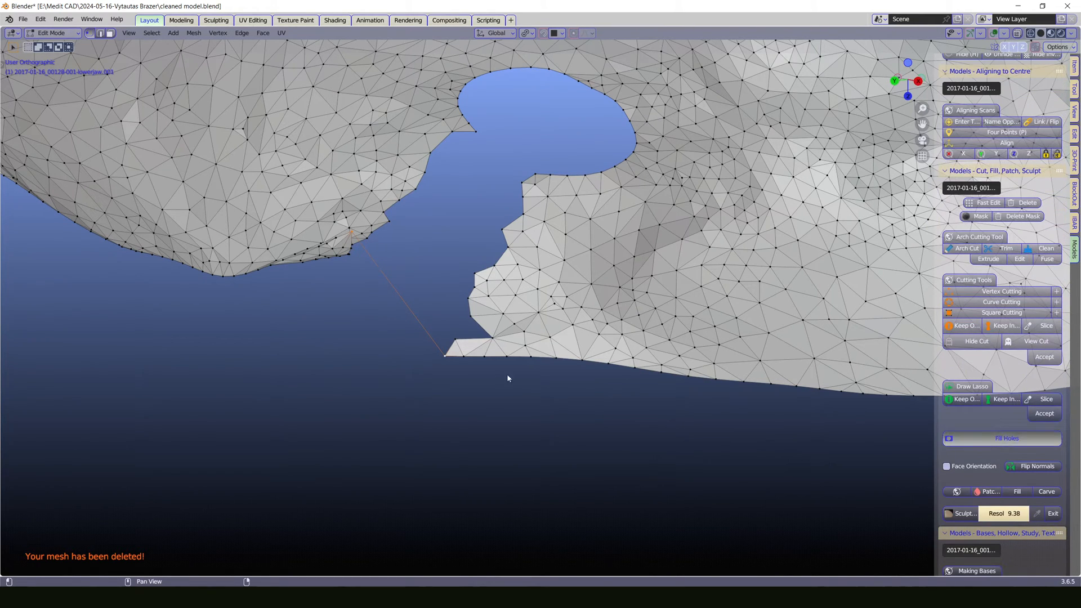
pyautogui.moveTo(517, 370); pyautogui.dragTo(647, 381, button='middle')
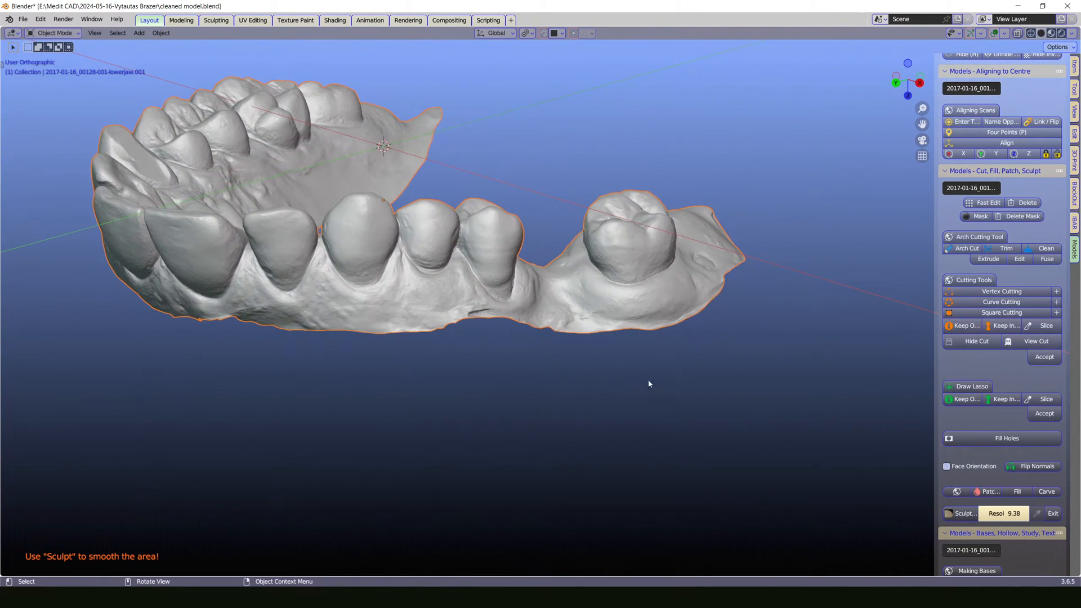
pyautogui.scroll(5, 461, 354)
pyautogui.scroll(4, 479, 351)
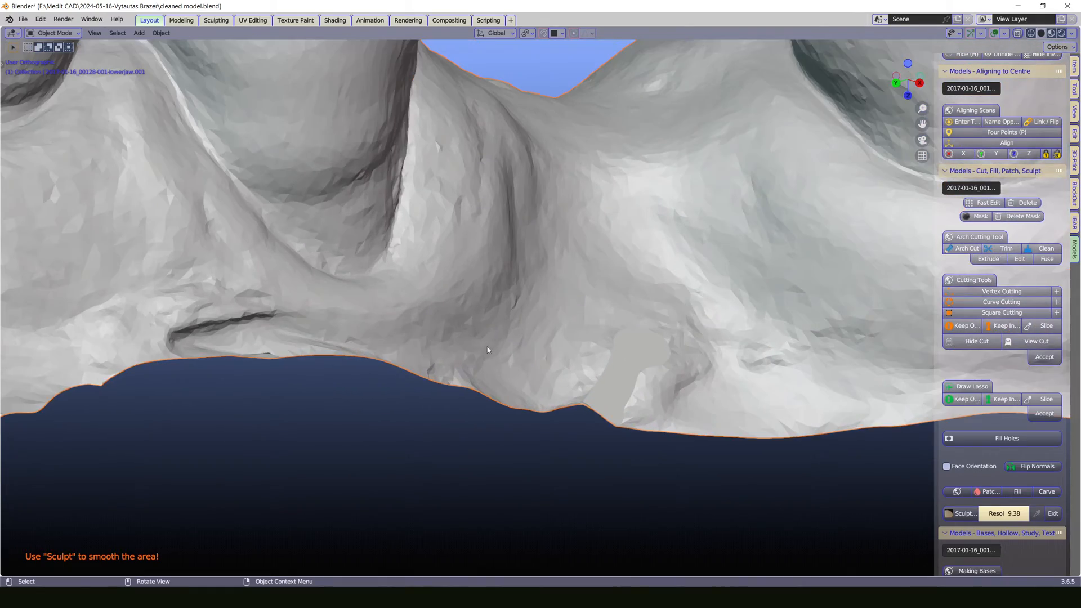
# Step: Smooth the filled keyhole patch in Sculpt Mode with the Simplify brush, using resolution 5.69 sampled from the adjacent gum
pyautogui.press('Tab')
pyautogui.moveTo(635, 365); pyautogui.dragTo(522, 326, button='middle')
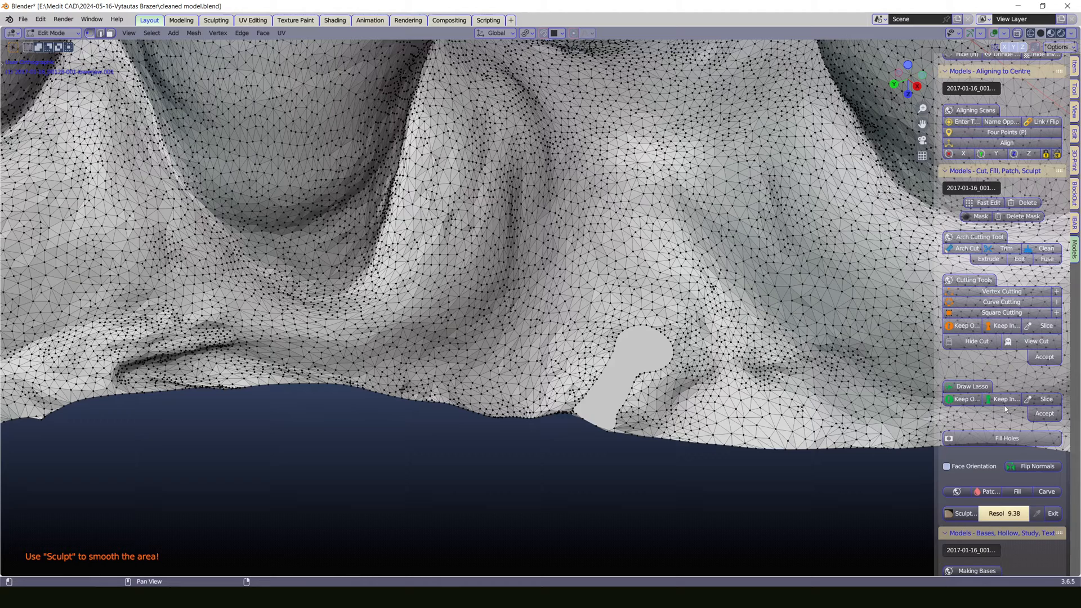
pyautogui.scroll(-5, 1010, 401)
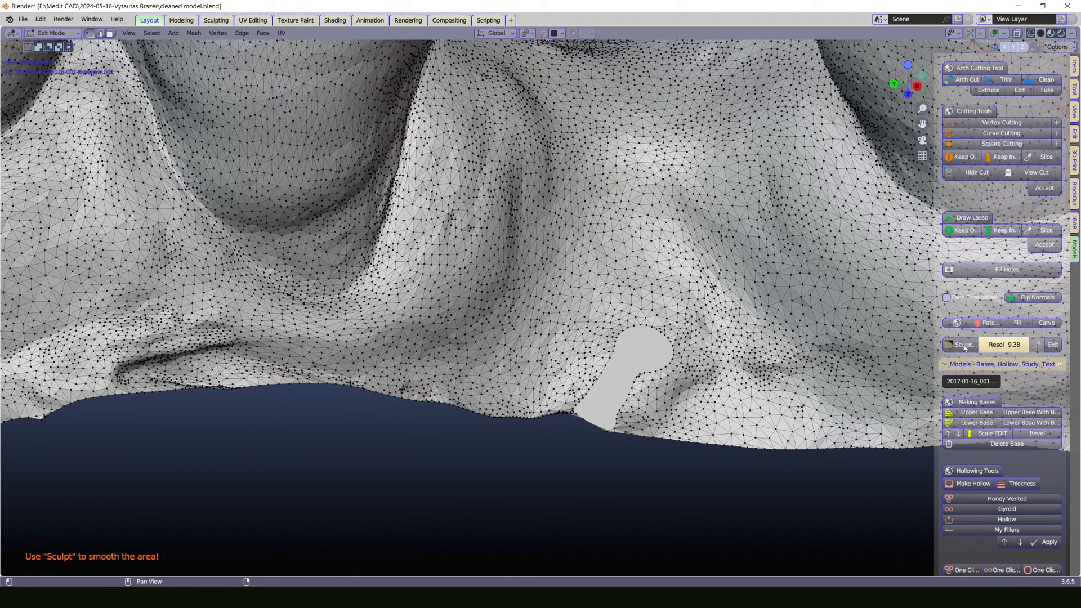
pyautogui.press('Tab')
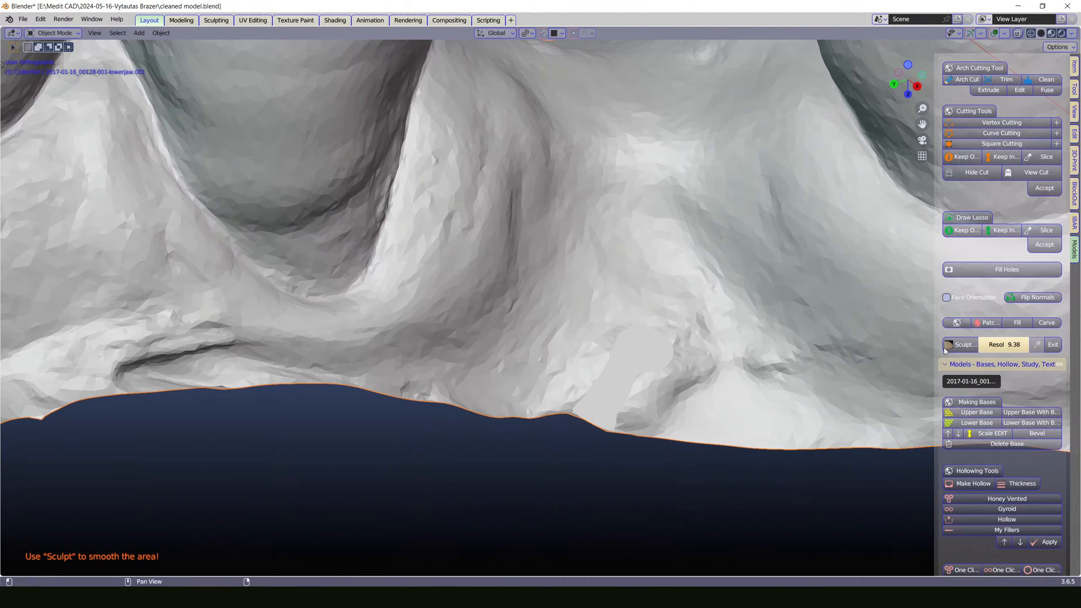
pyautogui.click(962, 344)
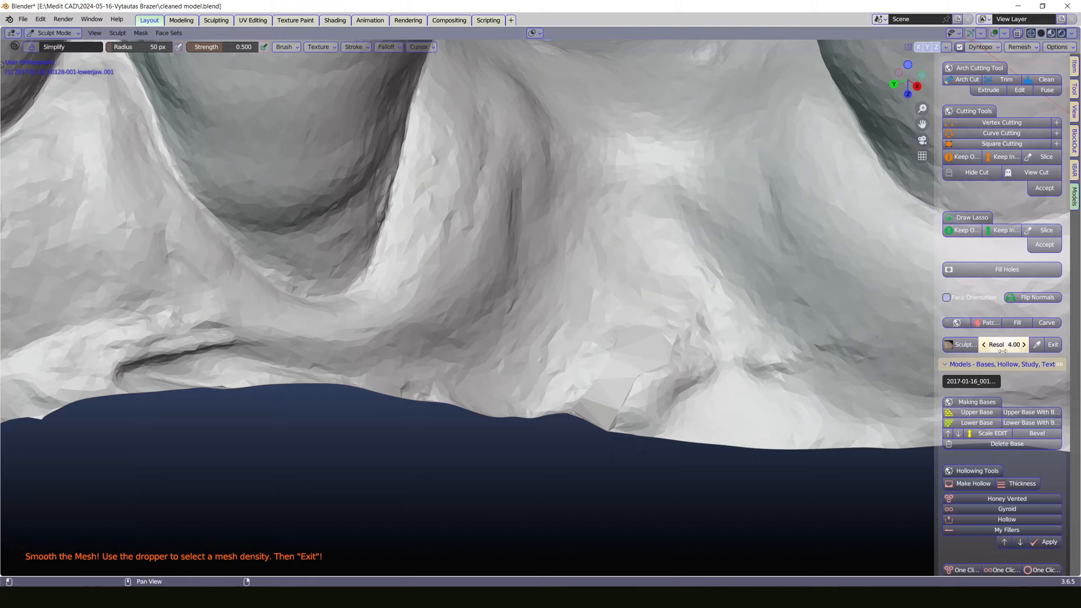
pyautogui.click(541, 361)
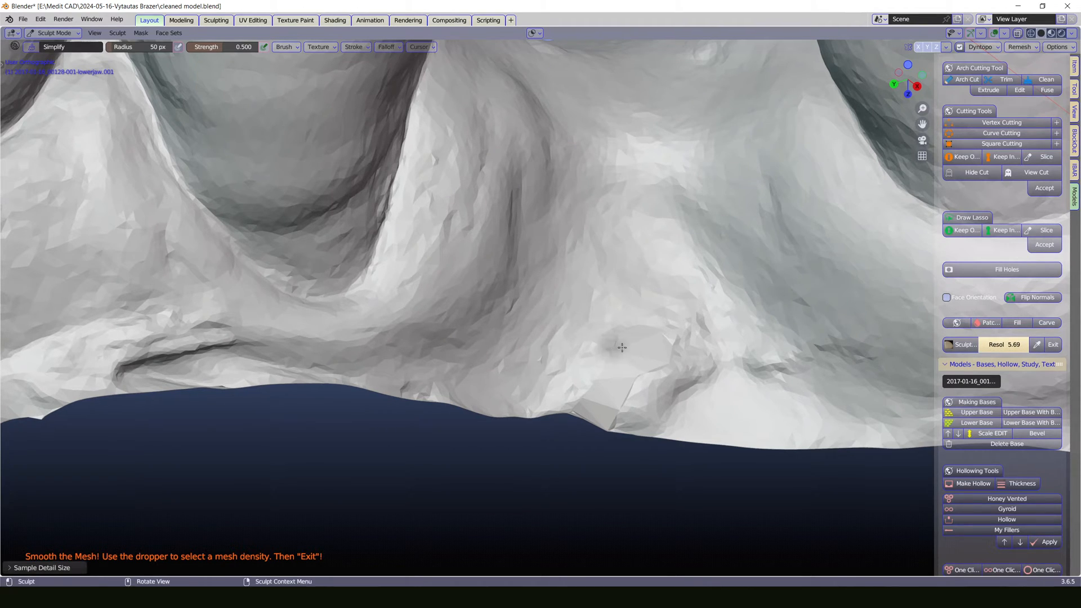
pyautogui.moveTo(649, 361)
pyautogui.mouseDown()
pyautogui.moveTo(624, 383)
pyautogui.moveTo(591, 388)
pyautogui.moveTo(642, 386)
pyautogui.moveTo(642, 337)
pyautogui.moveTo(673, 341)
pyautogui.mouseUp()
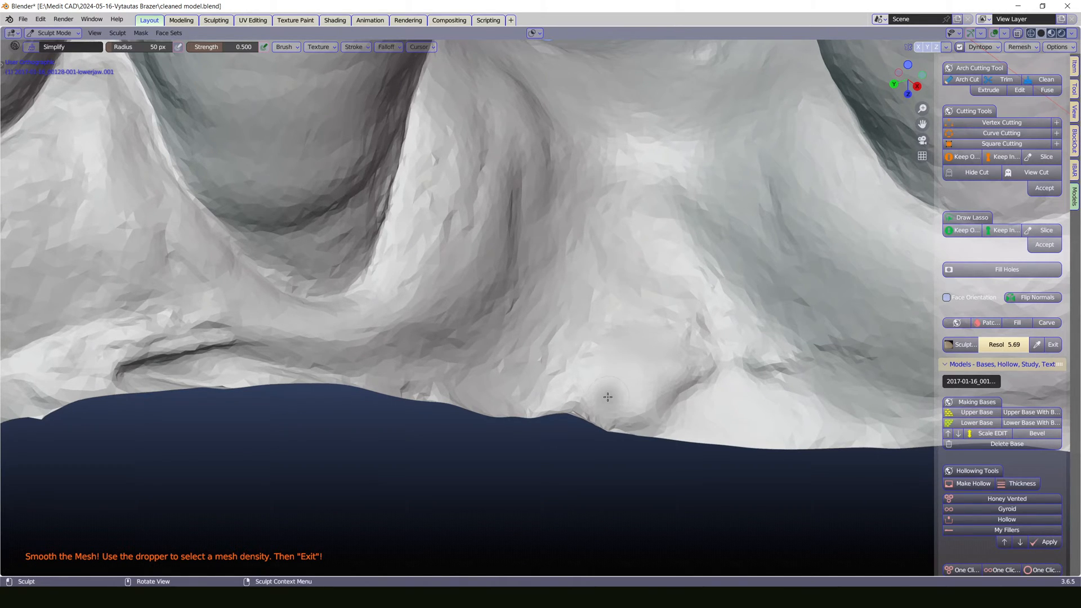
pyautogui.scroll(-5, 610, 386)
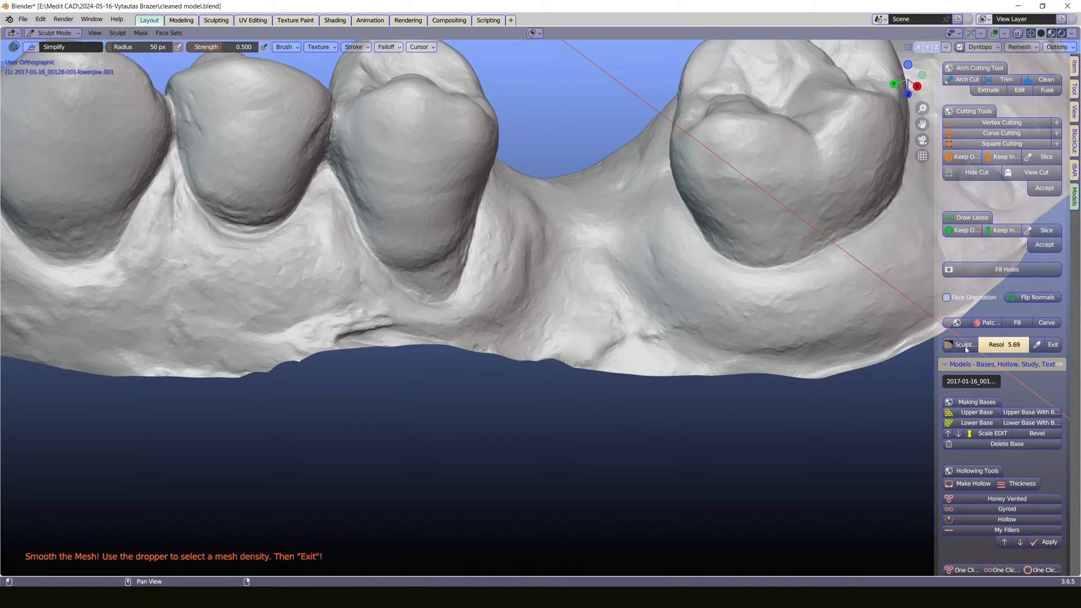
# Step: Examine the jaw mesh's vertex density around the gap between the premolar and the molar in Edit Mode
pyautogui.moveTo(651, 344); pyautogui.dragTo(568, 350, button='middle')
pyautogui.press('Tab')
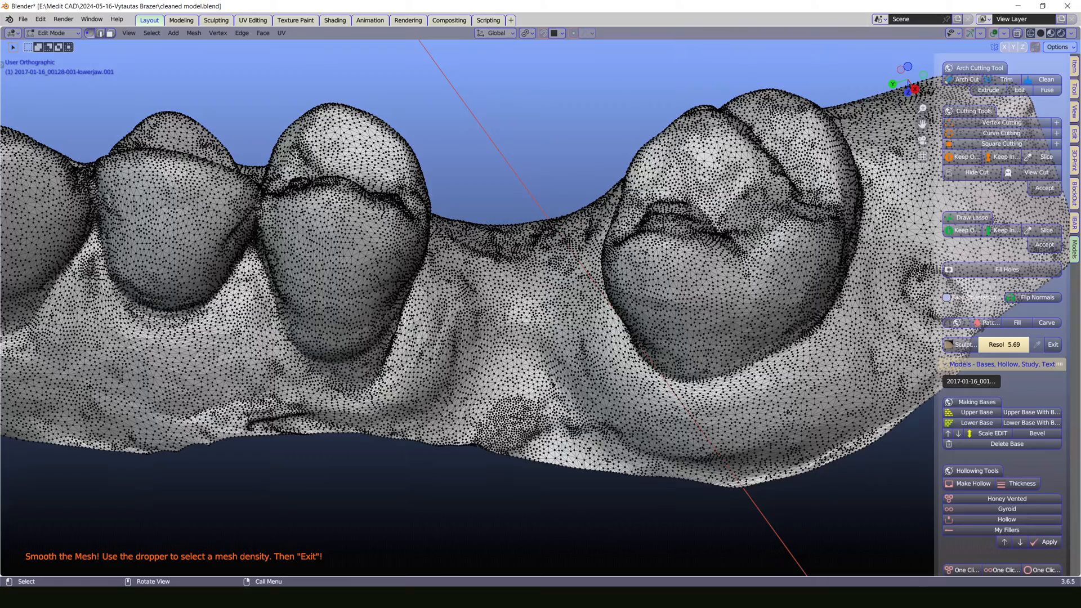
pyautogui.press('Tab')
pyautogui.moveTo(531, 391); pyautogui.dragTo(621, 182, button='middle')
pyautogui.press('Tab')
pyautogui.press('Tab')
pyautogui.scroll(5, 1017, 170)
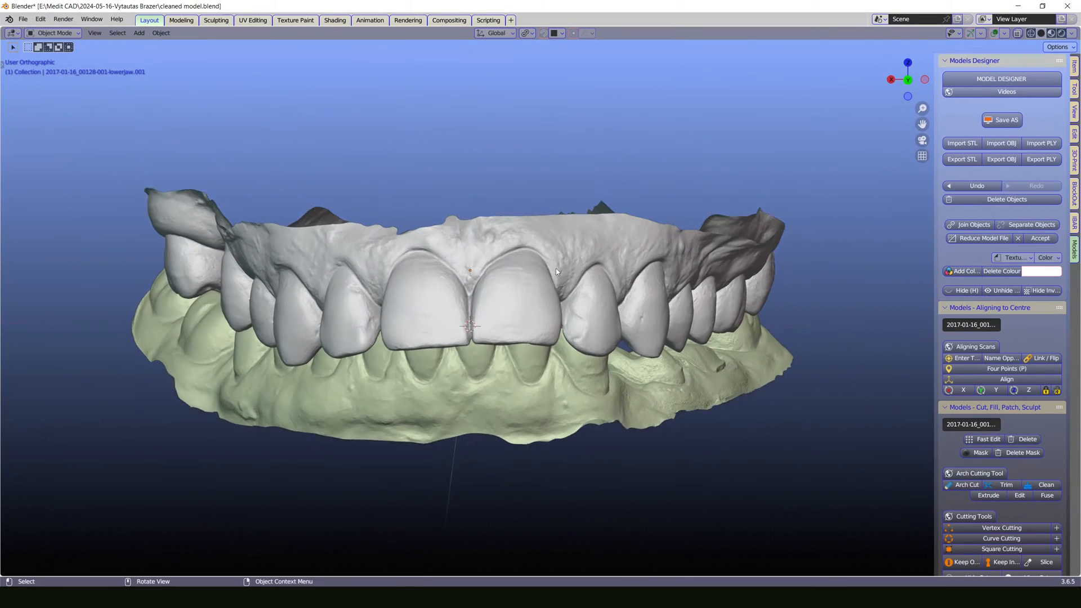
# Step: Open the upper jaw scan in Edit Mode with wireframe shading and activate the Select Box tool
pyautogui.scroll(-1, 555, 268)
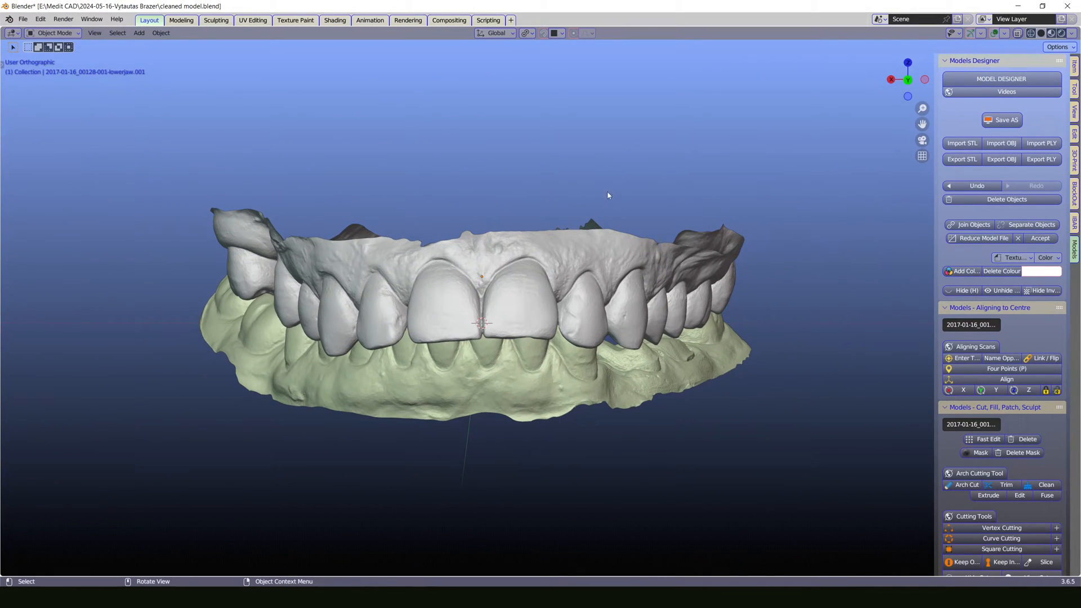
pyautogui.moveTo(706, 283); pyautogui.dragTo(815, 280, button='middle')
pyautogui.moveTo(811, 223); pyautogui.dragTo(434, 309, button='middle')
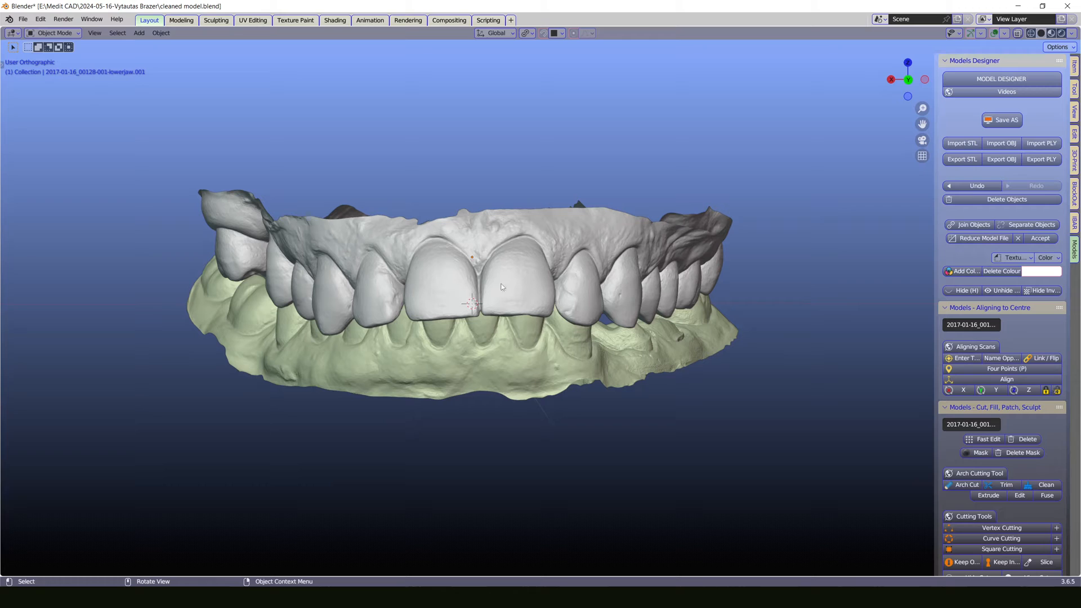
pyautogui.click(454, 241)
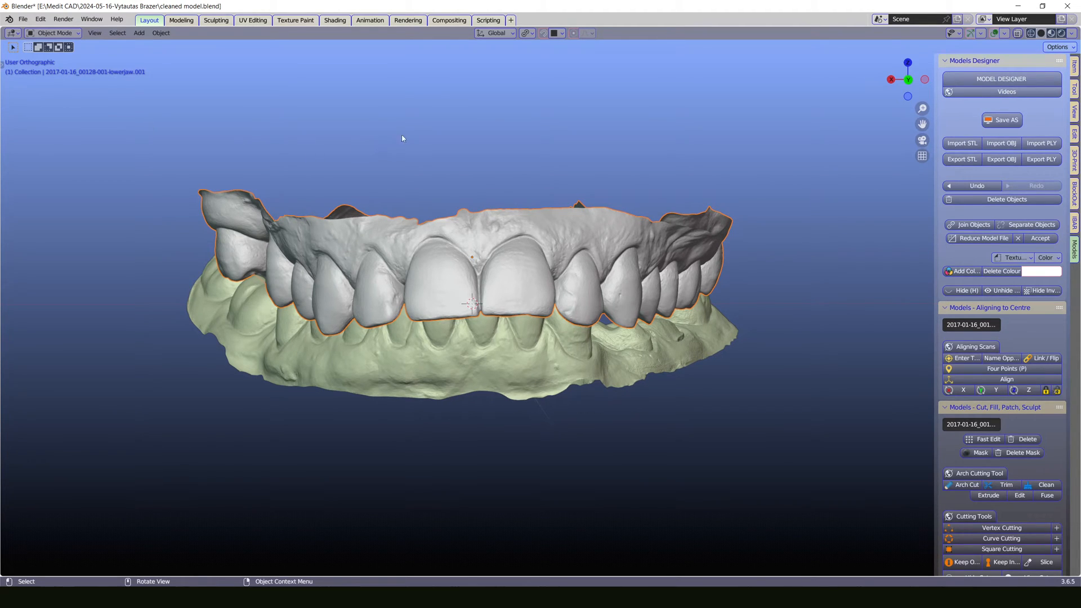
pyautogui.press('Tab')
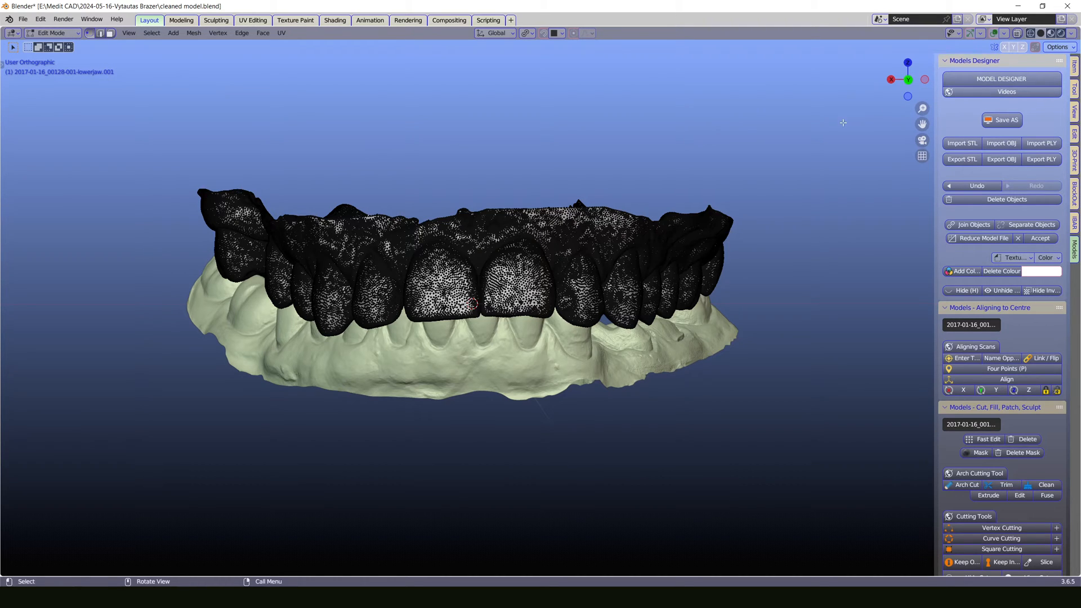
pyautogui.click(1031, 34)
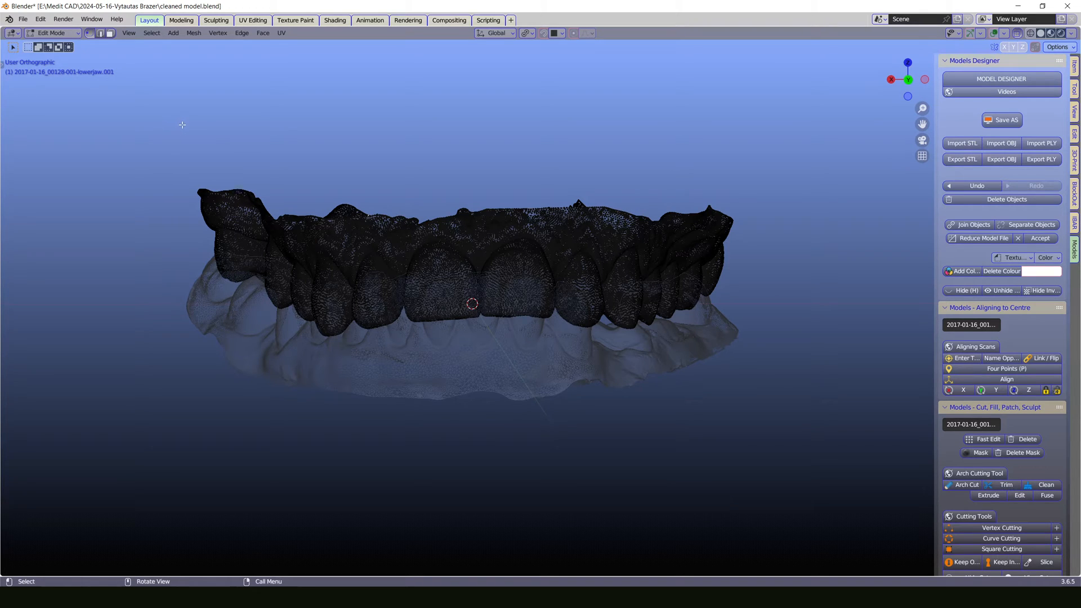
pyautogui.press('t')
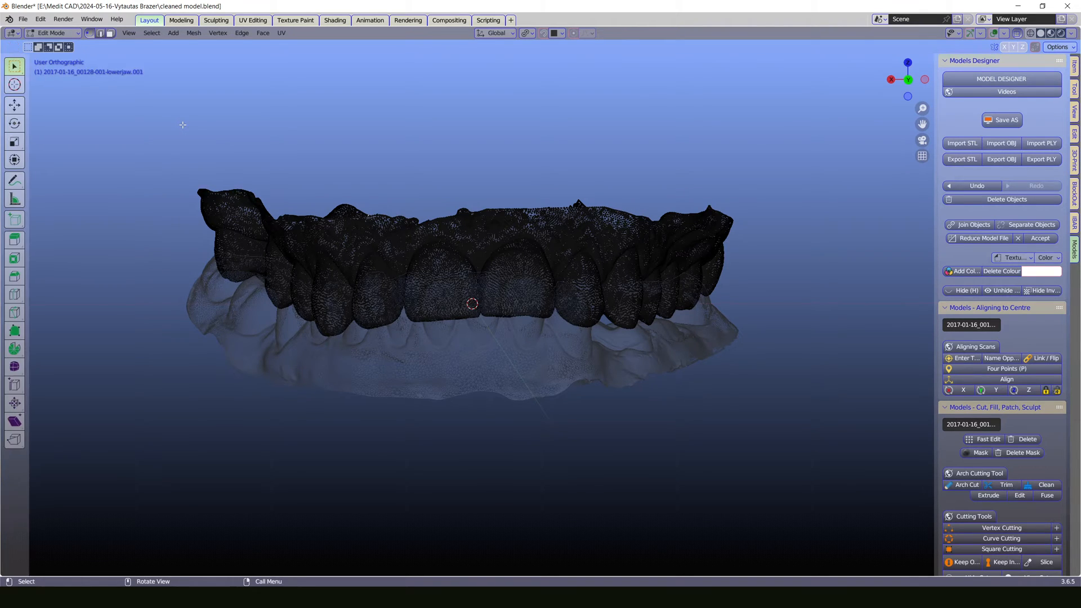
pyautogui.click(19, 73)
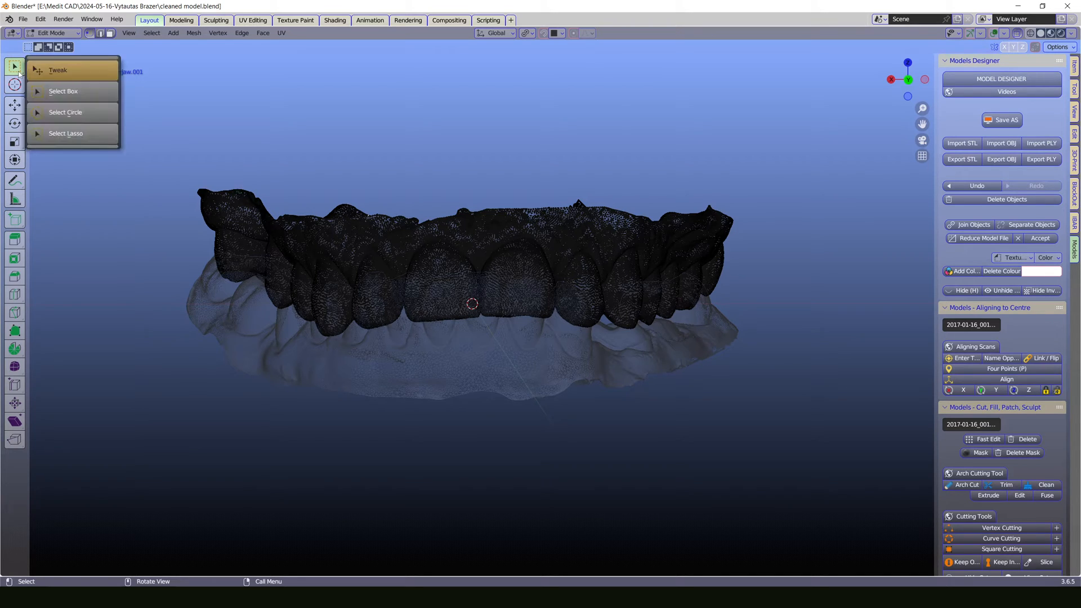
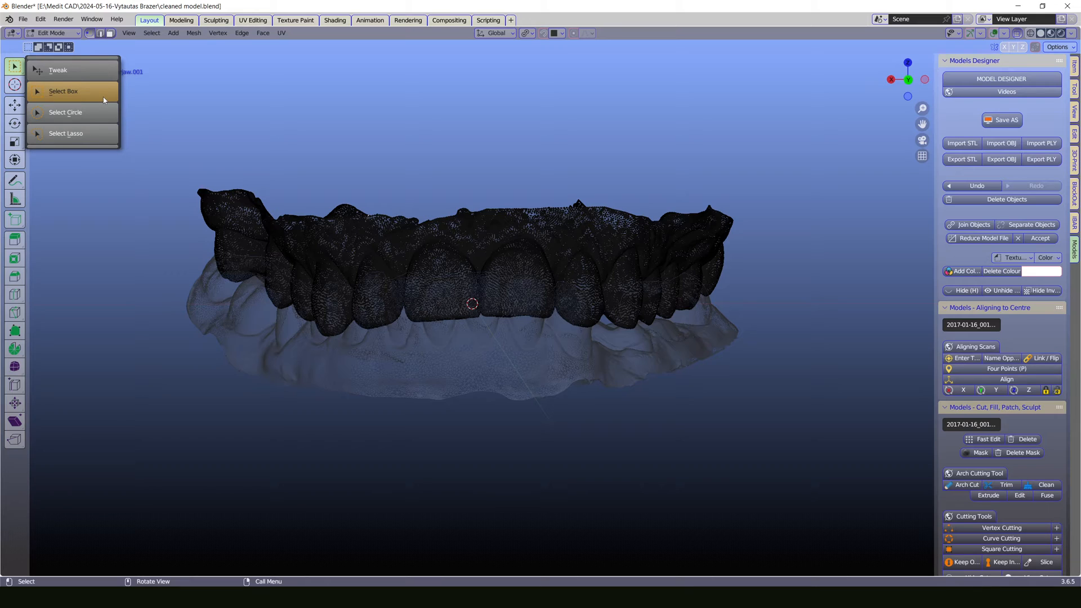
pyautogui.click(103, 97)
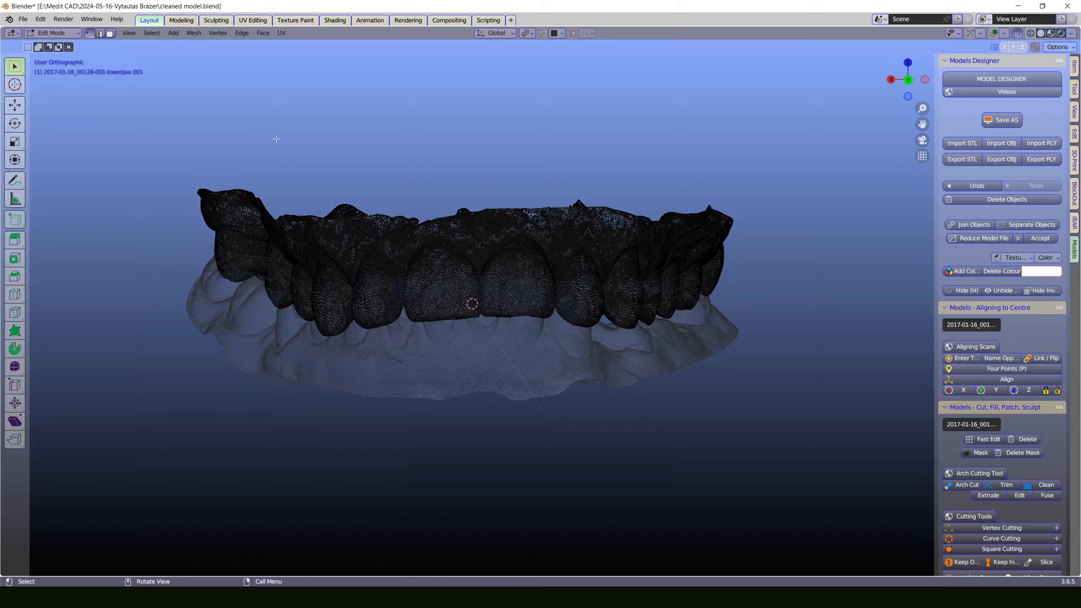
# Step: Box-select the protruding vertices along the upper jaw scan's top border and delete them
pyautogui.scroll(3, 207, 164)
pyautogui.scroll(-1, 207, 163)
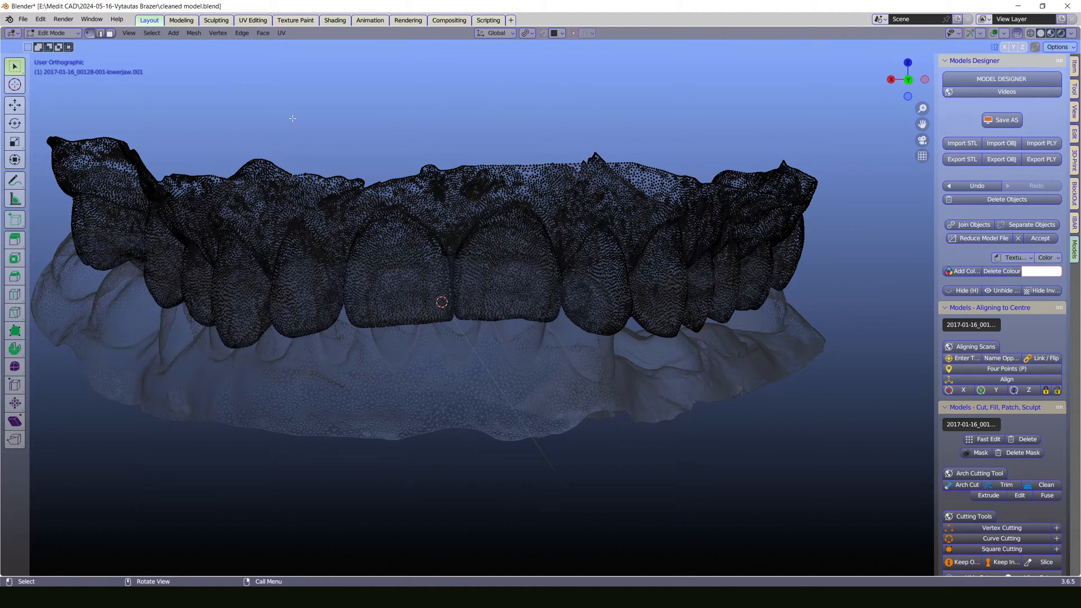
pyautogui.moveTo(306, 121)
pyautogui.keyDown('shift'); pyautogui.mouseDown(button='middle')
pyautogui.moveTo(320, 105)
pyautogui.moveTo(314, 134)
pyautogui.mouseUp(button='middle'); pyautogui.keyUp('shift')
pyautogui.moveTo(218, 106); pyautogui.dragTo(653, 173)
pyautogui.moveTo(458, 126); pyautogui.dragTo(791, 147, button='middle')
pyautogui.moveTo(739, 136); pyautogui.dragTo(848, 191)
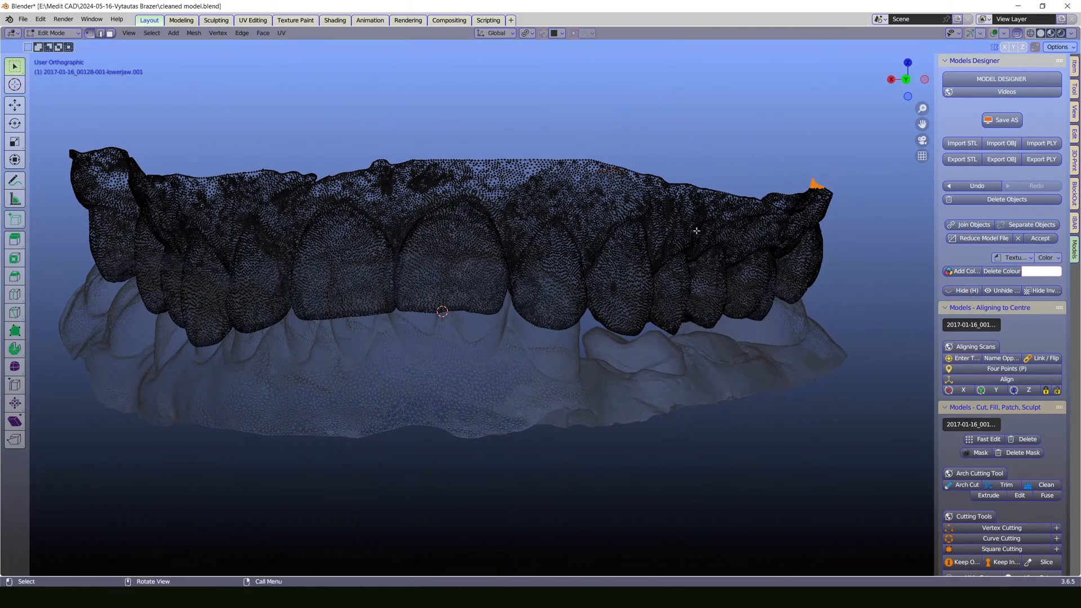
pyautogui.scroll(-2, 862, 315)
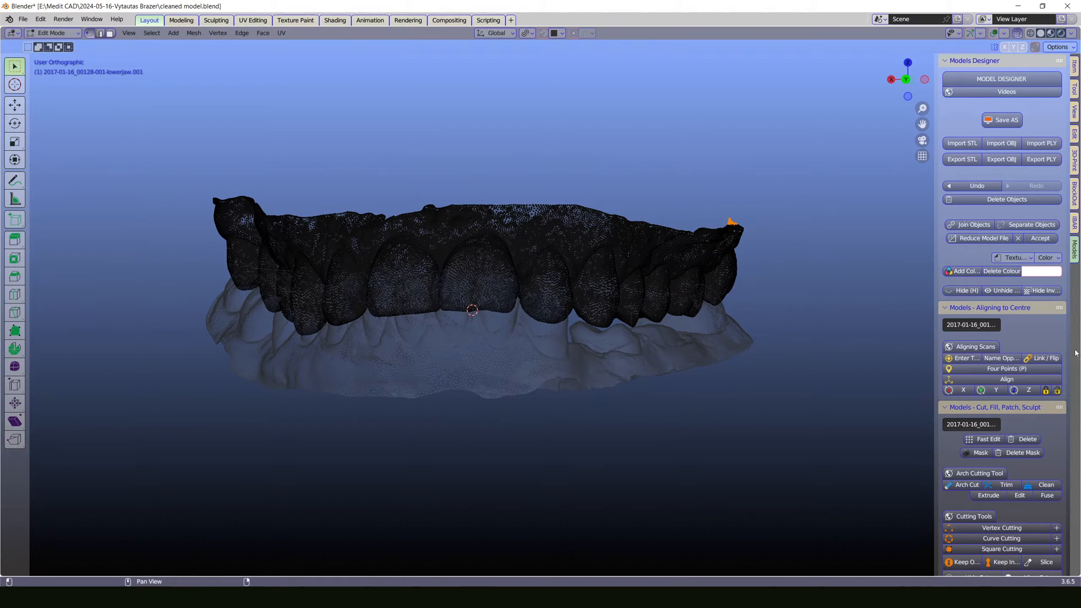
pyautogui.click(1023, 440)
pyautogui.moveTo(546, 147); pyautogui.dragTo(587, 150, button='middle')
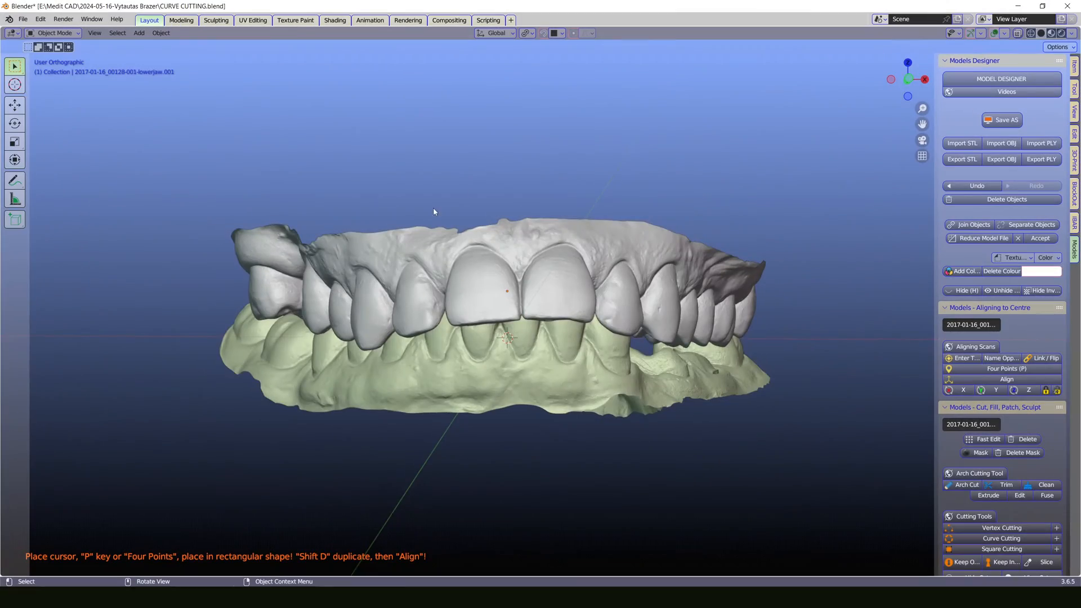
# Step: Hide the green lower jaw scan so that only the upper jaw is shown
pyautogui.moveTo(433, 208); pyautogui.dragTo(476, 189, button='middle')
pyautogui.moveTo(714, 169)
pyautogui.mouseDown(button='middle')
pyautogui.moveTo(694, 225)
pyautogui.moveTo(704, 170)
pyautogui.mouseUp(button='middle')
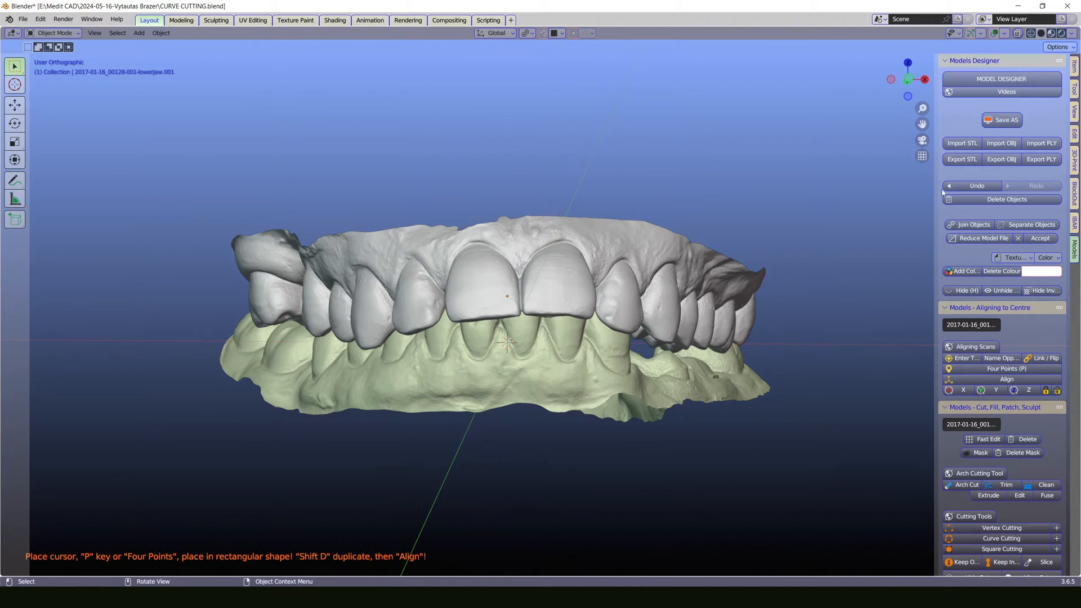
pyautogui.click(652, 377)
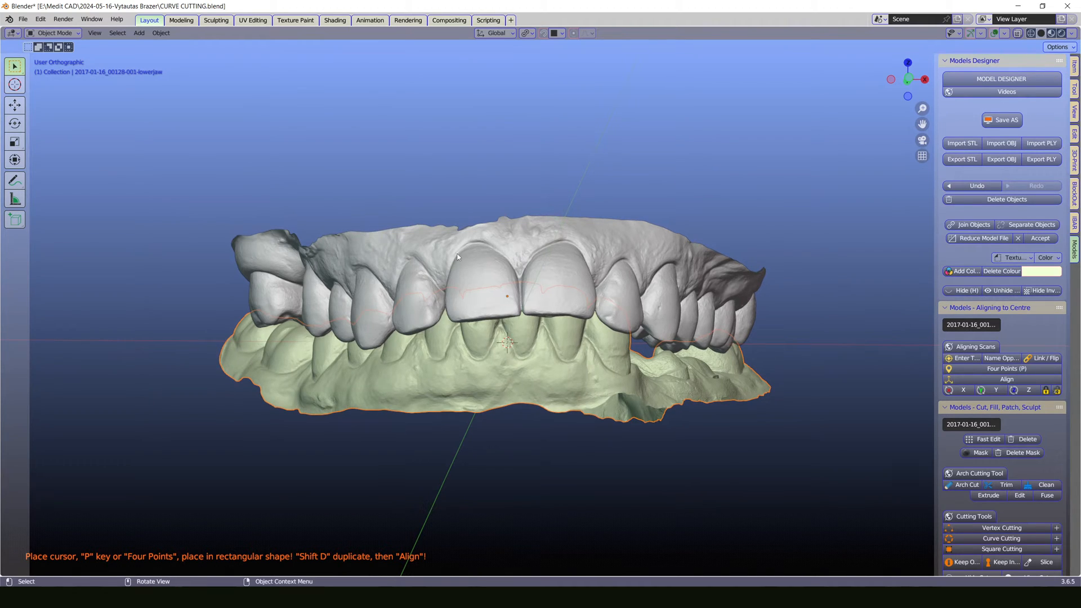
pyautogui.press('h')
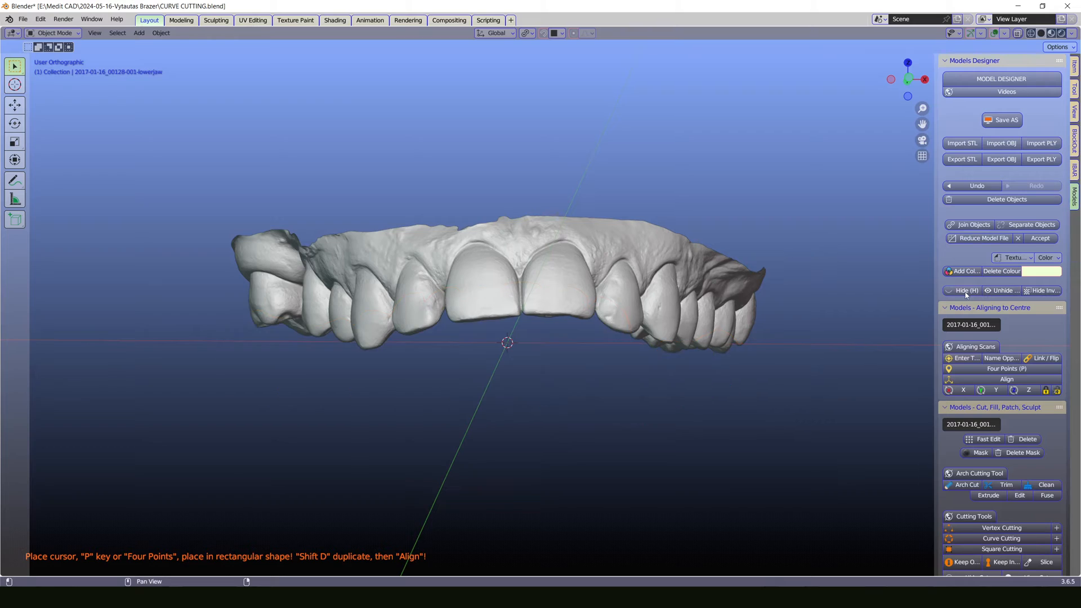
# Step: Widen the sidebar and enter the upper jaw scan as the alignment target
pyautogui.moveTo(501, 373); pyautogui.dragTo(473, 353, button='middle')
pyautogui.click(454, 261)
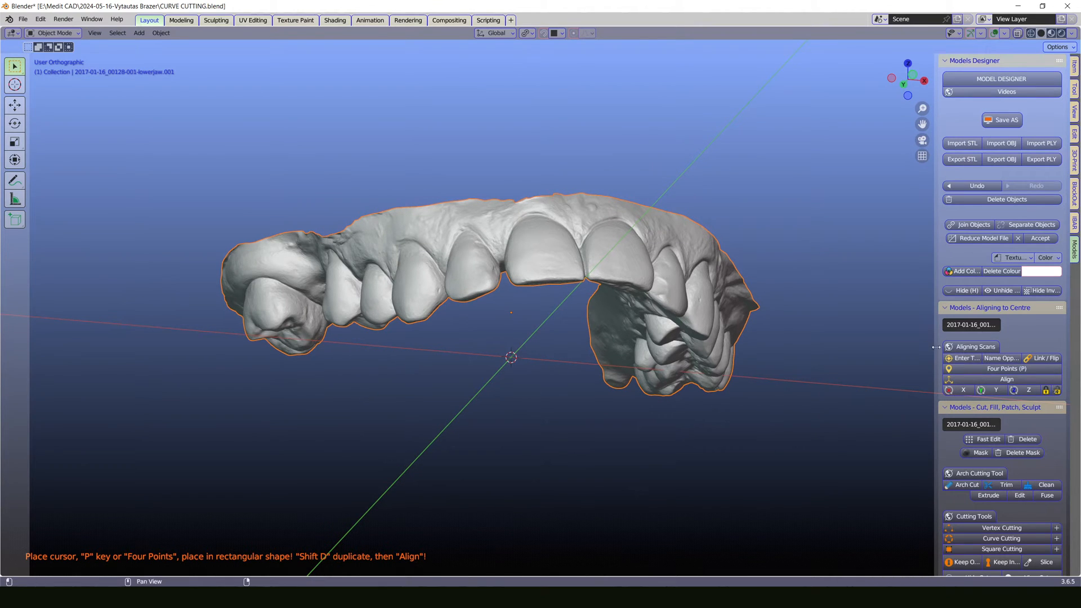
pyautogui.moveTo(937, 342); pyautogui.dragTo(899, 344)
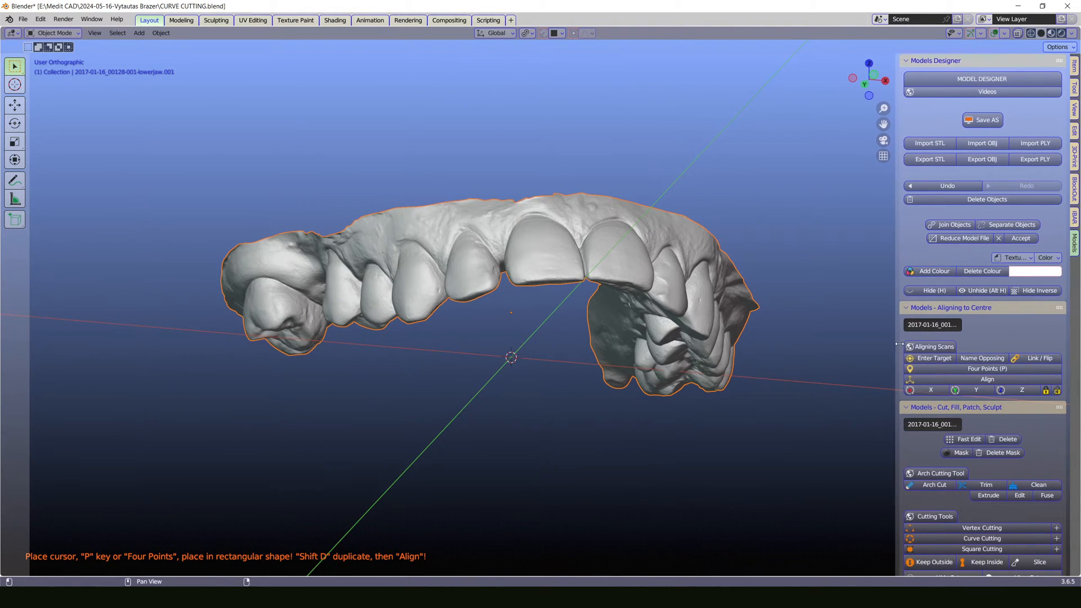
pyautogui.click(927, 359)
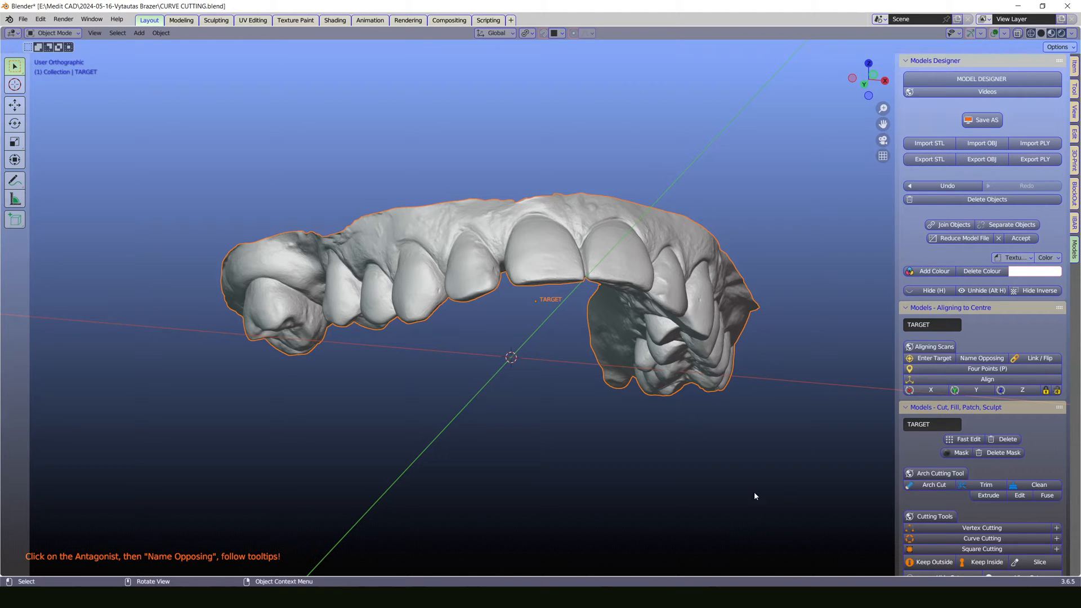
# Step: Show the lower jaw scan in place of the upper one and name it as the opposing model
pyautogui.moveTo(504, 121); pyautogui.dragTo(524, 146, button='middle')
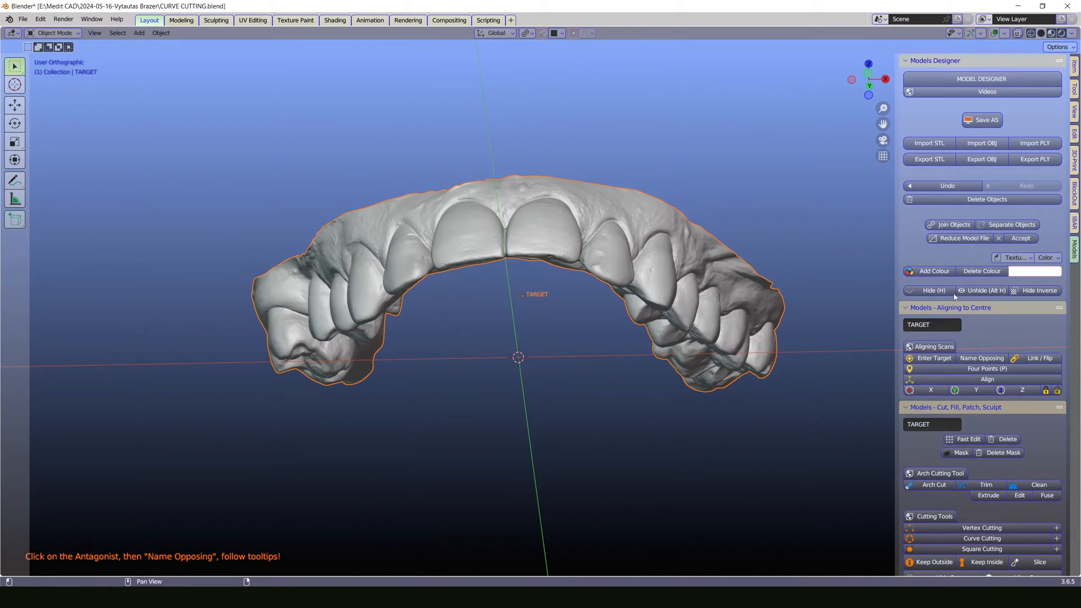
pyautogui.click(981, 293)
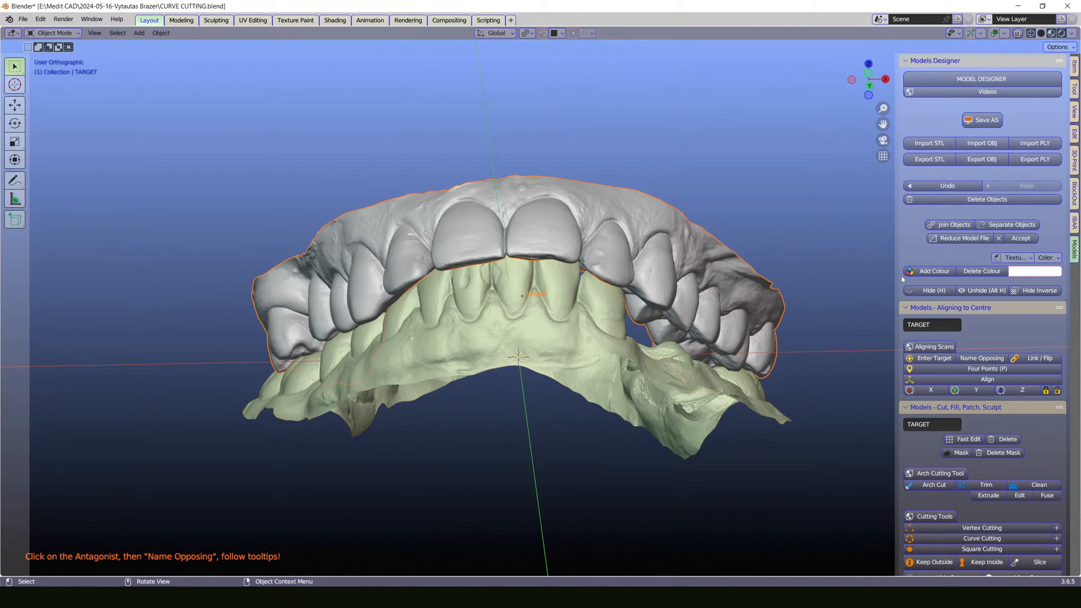
pyautogui.click(930, 293)
pyautogui.moveTo(787, 294); pyautogui.dragTo(603, 267, button='middle')
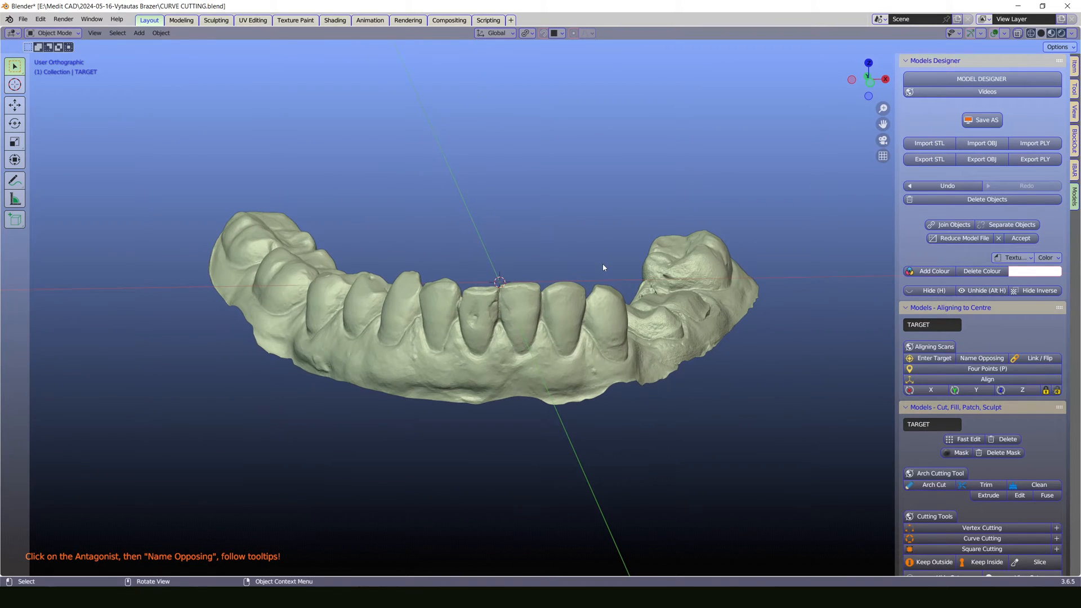
pyautogui.click(555, 344)
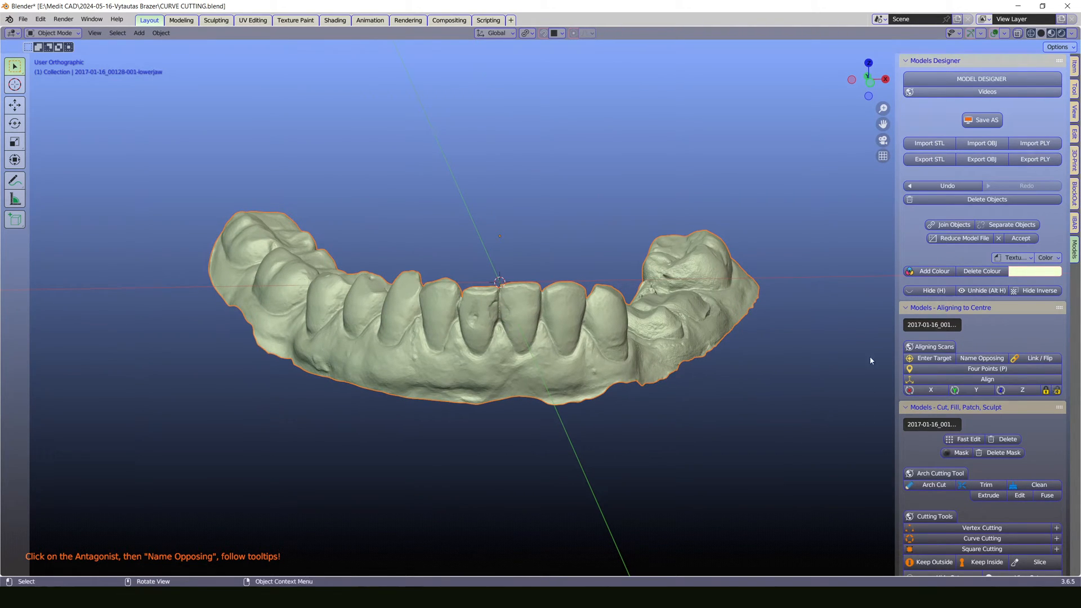
pyautogui.click(988, 360)
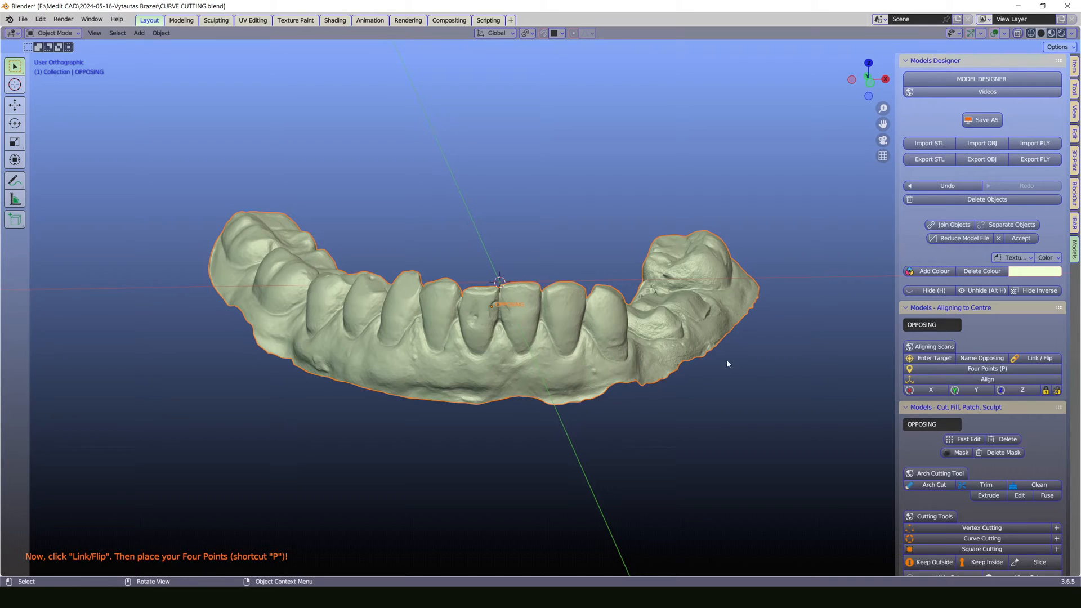
# Step: Link and flip the two models, and show only the upper jaw from below
pyautogui.click(1050, 361)
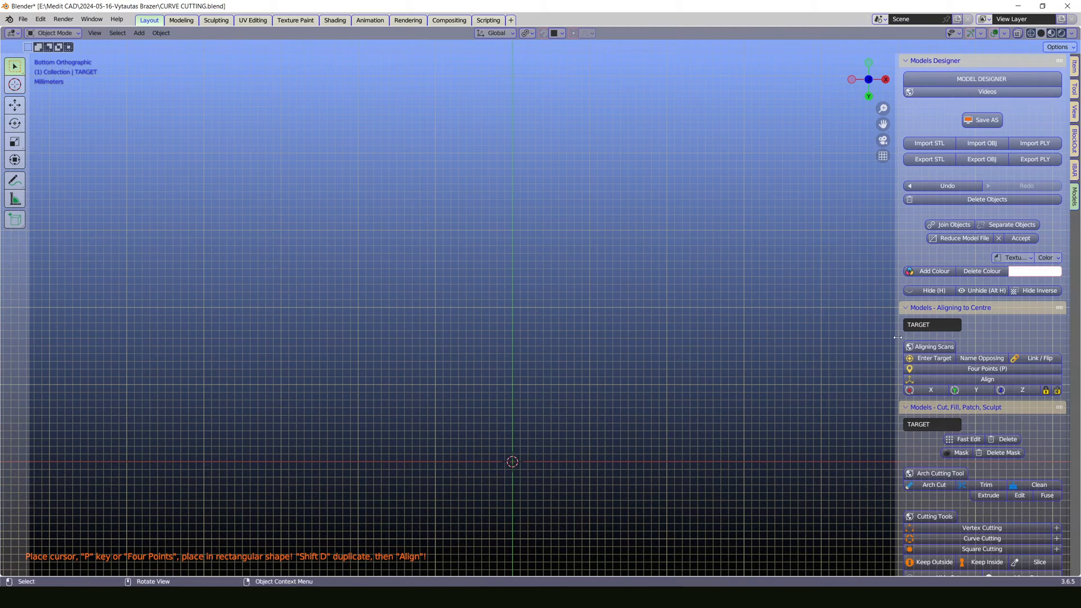
pyautogui.click(976, 291)
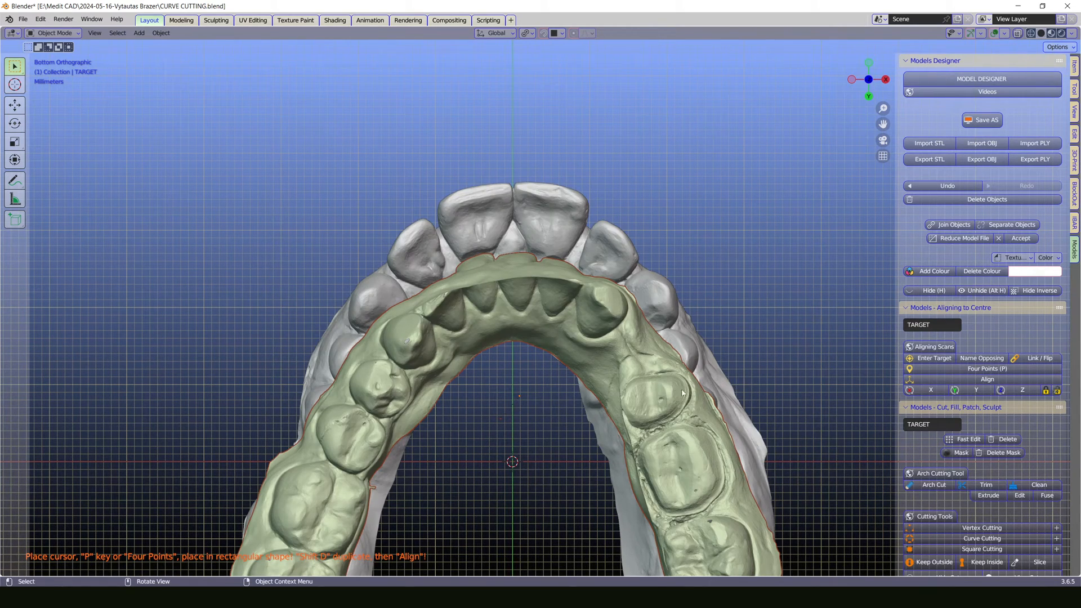
pyautogui.click(641, 374)
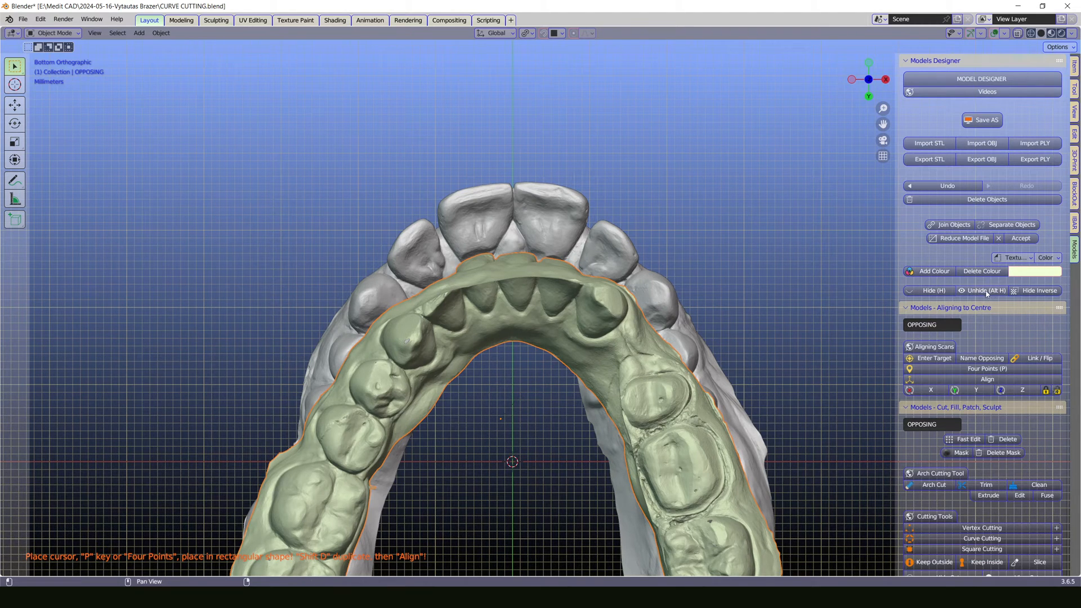
pyautogui.click(929, 291)
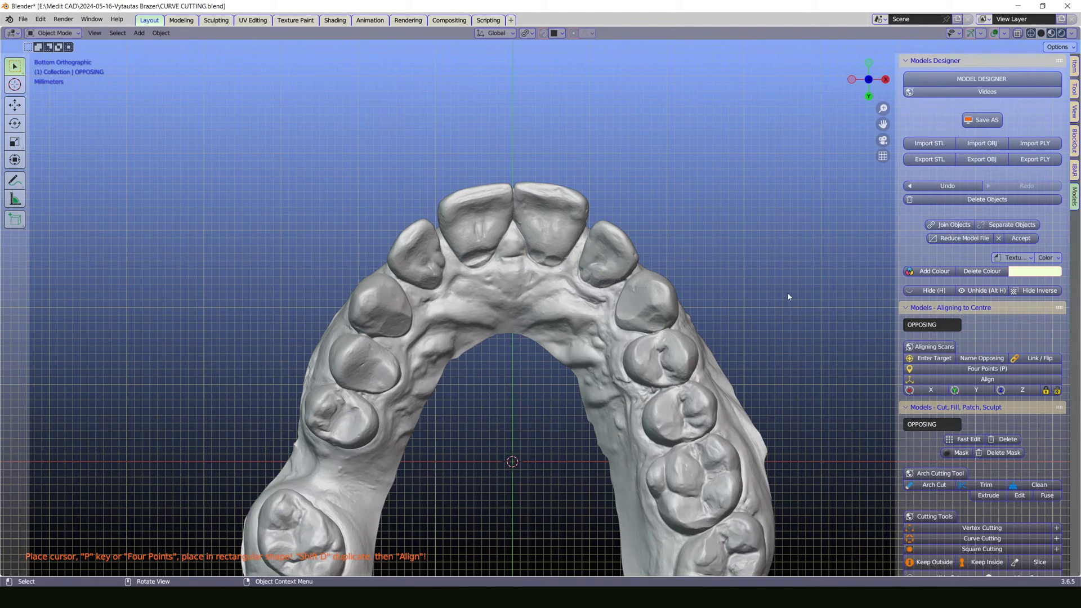
pyautogui.keyDown('shift'); pyautogui.moveTo(765, 308); pyautogui.dragTo(741, 208, button='middle'); pyautogui.keyUp('shift')
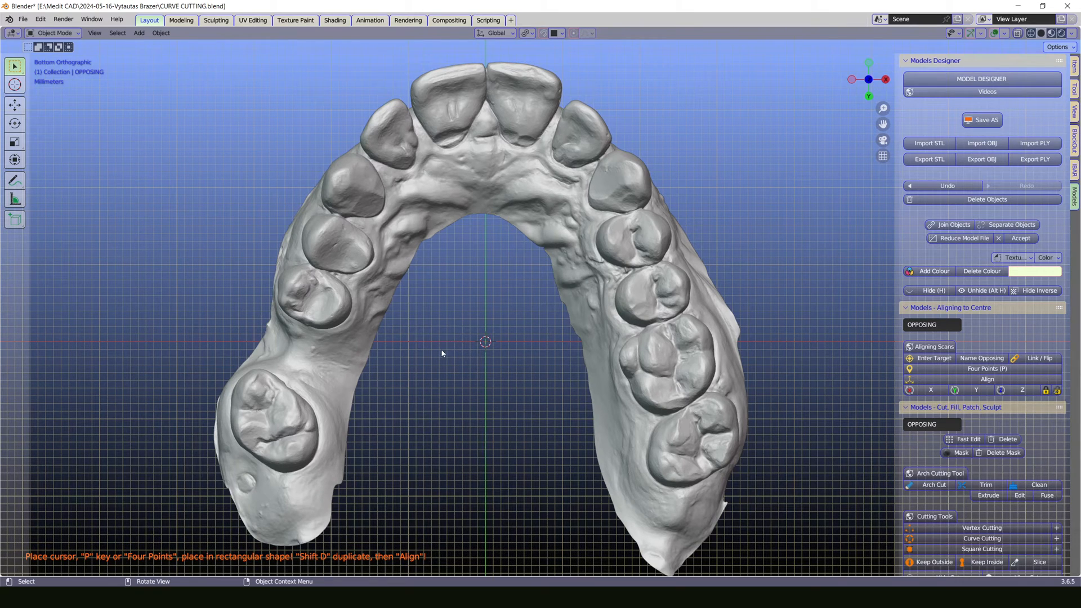
# Step: Place alignment points on the molar behind the gap and on the canine of the same side
pyautogui.press('shift')
pyautogui.keyDown('shift'); pyautogui.rightClick(292, 421); pyautogui.keyUp('shift')
pyautogui.click(958, 367)
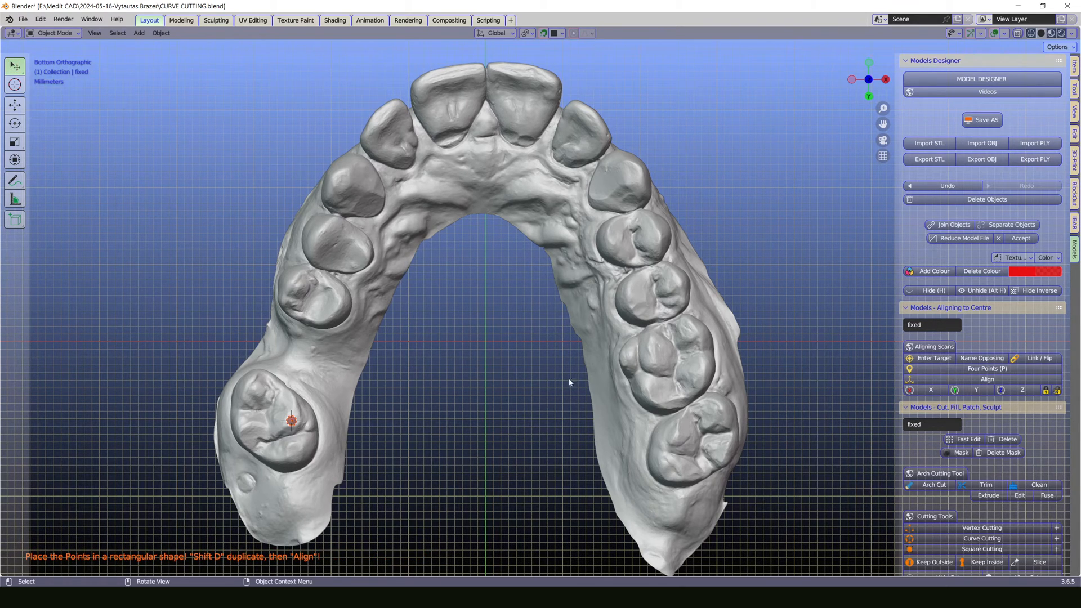
pyautogui.scroll(3, 274, 432)
pyautogui.scroll(3, 274, 433)
pyautogui.scroll(-4, 101, 512)
pyautogui.keyDown('shift'); pyautogui.rightClick(342, 180); pyautogui.keyUp('shift')
pyautogui.click(989, 370)
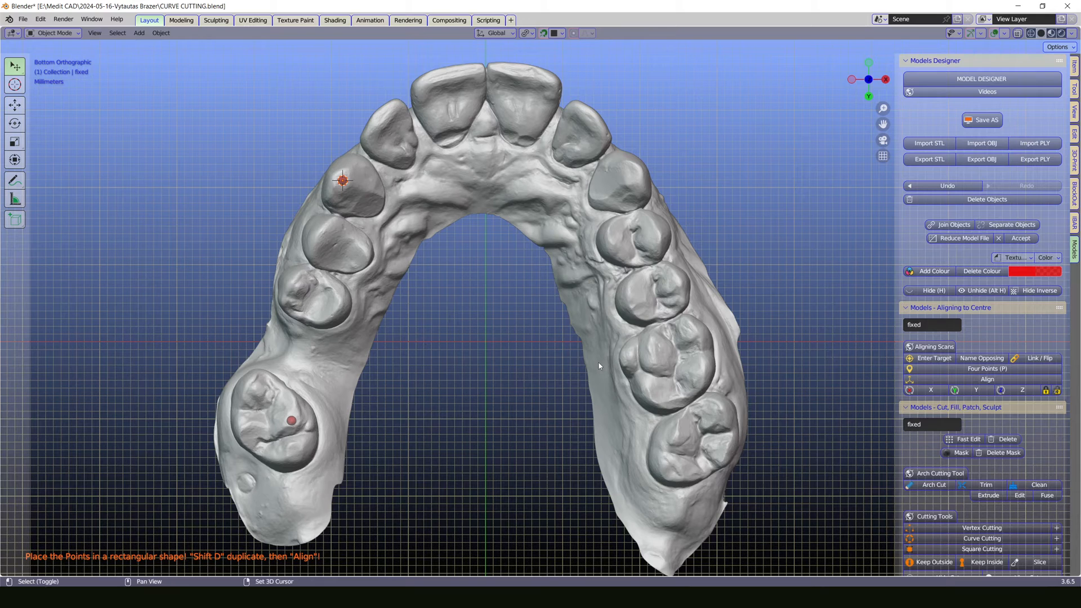
# Step: Place the remaining two alignment points on the opposite canine and first molar, and align the models
pyautogui.keyDown('shift'); pyautogui.rightClick(636, 171); pyautogui.keyUp('shift')
pyautogui.press('p')
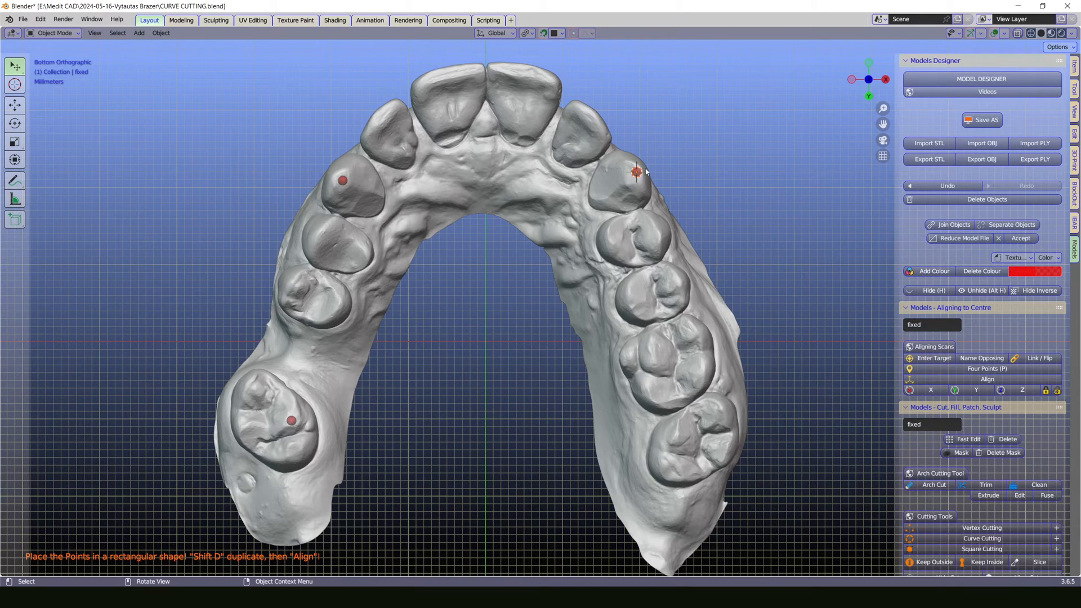
pyautogui.press('shift')
pyautogui.keyDown('shift'); pyautogui.rightClick(653, 355); pyautogui.keyUp('shift')
pyautogui.press('p')
pyautogui.click(984, 384)
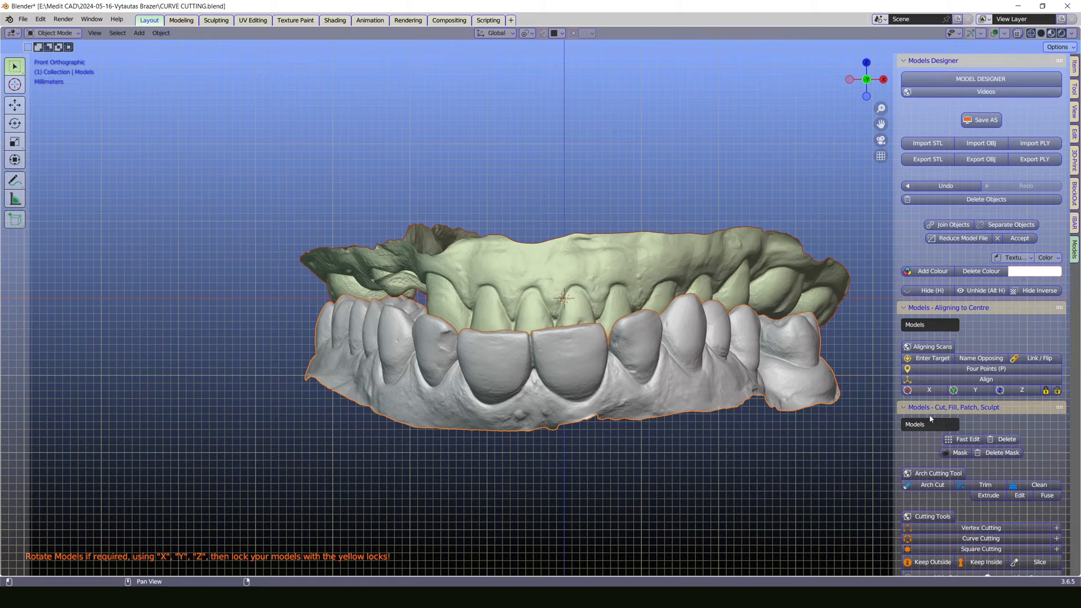
# Step: Rotate the aligned models about the Y axis until the upper jaw sits above the lower jaw
pyautogui.click(969, 393)
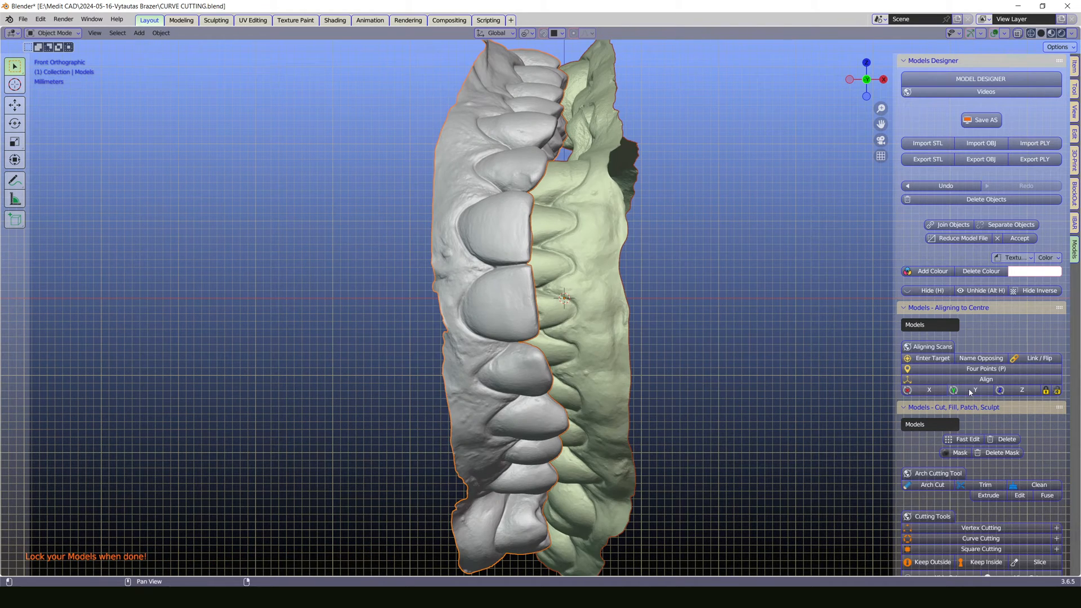
pyautogui.click(969, 393)
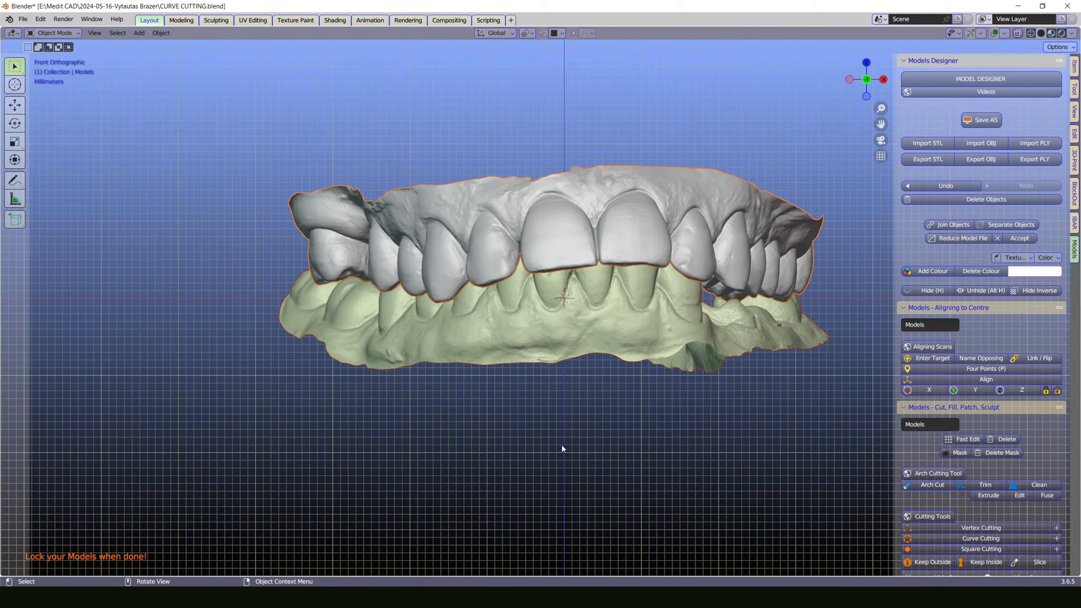
pyautogui.keyDown('shift'); pyautogui.moveTo(624, 282); pyautogui.dragTo(509, 362, button='middle'); pyautogui.keyUp('shift')
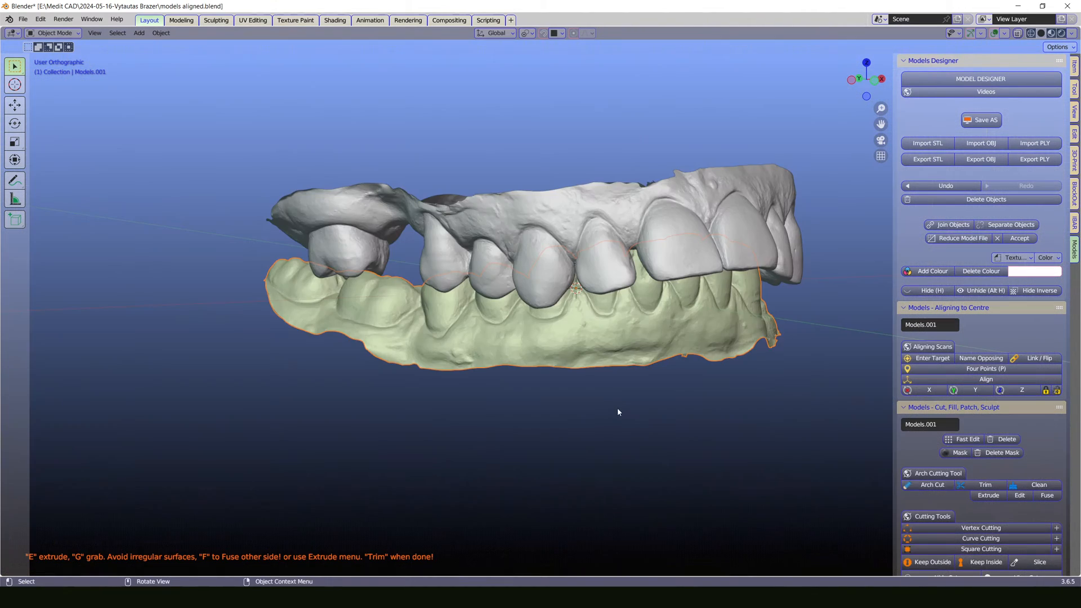
# Step: Start an Arch Cut line on the lower jaw's gum below the molars, extend it once, and shift its first points down to the scan's border
pyautogui.moveTo(617, 408)
pyautogui.keyDown('shift'); pyautogui.mouseDown(button='middle')
pyautogui.moveTo(535, 418)
pyautogui.moveTo(552, 432)
pyautogui.moveTo(518, 425)
pyautogui.moveTo(603, 418)
pyautogui.mouseUp(button='middle'); pyautogui.keyUp('shift')
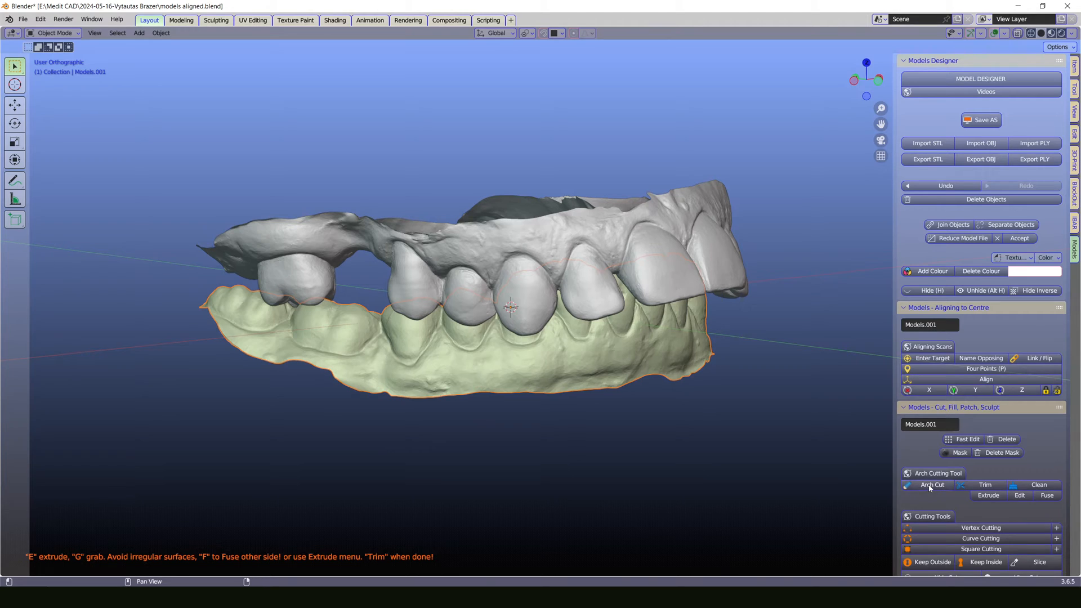
pyautogui.keyDown('shift'); pyautogui.rightClick(348, 370); pyautogui.keyUp('shift')
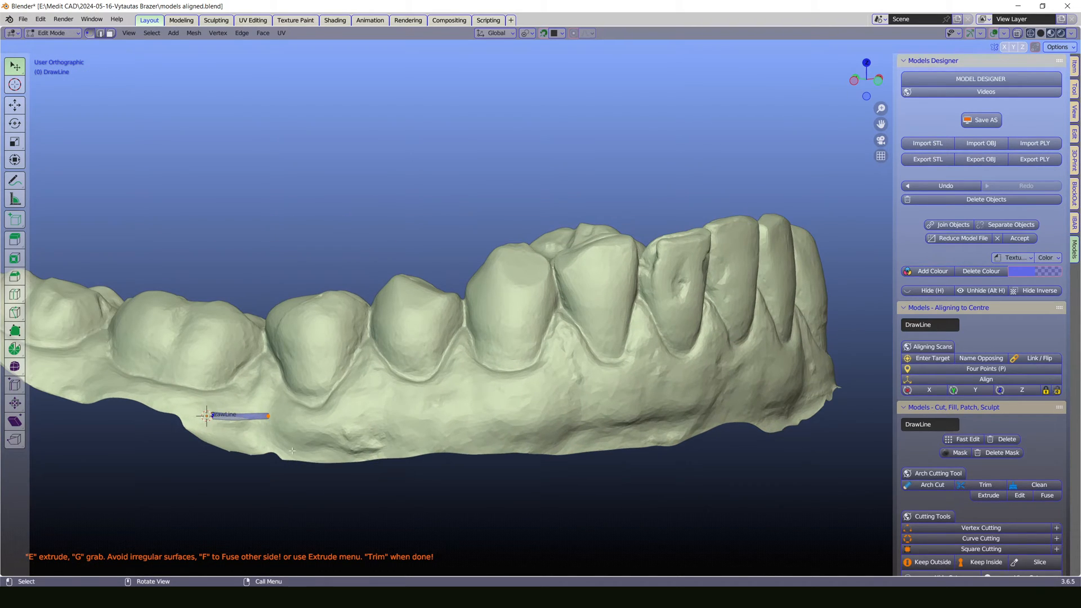
pyautogui.press('e')
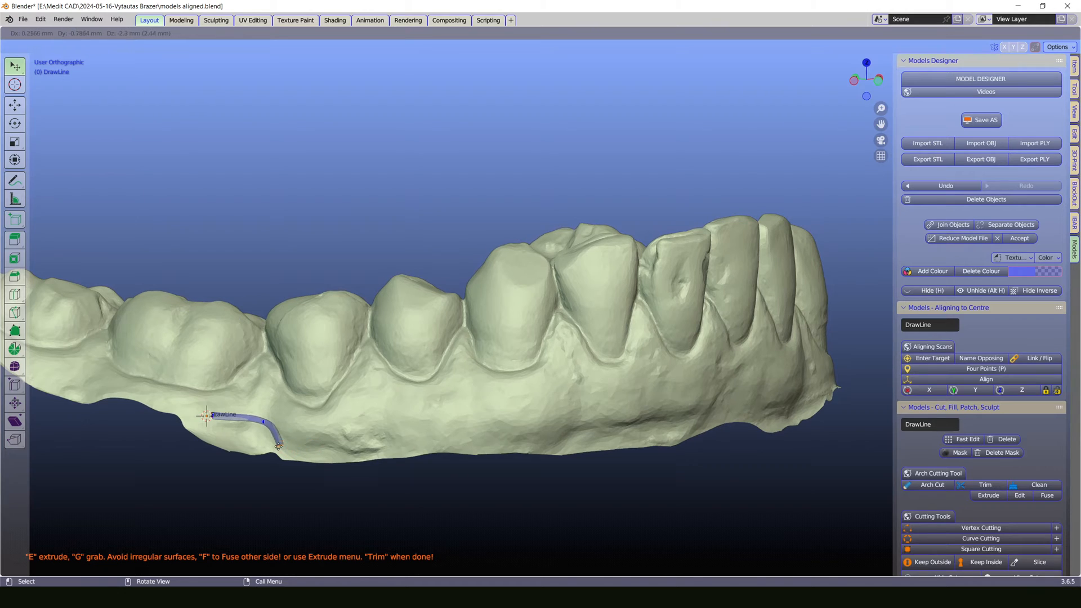
pyautogui.click(303, 450)
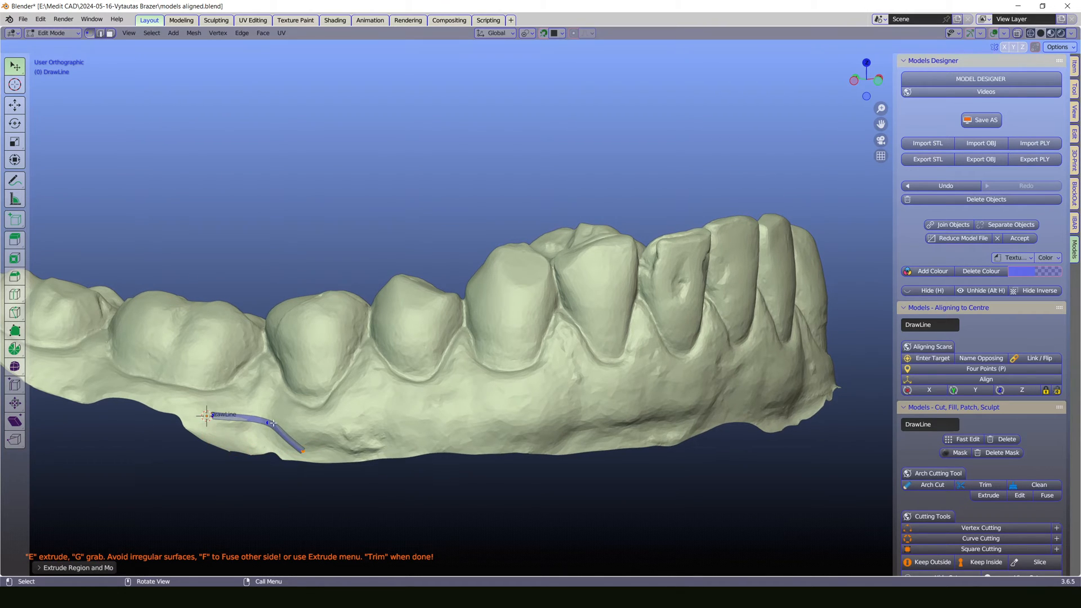
pyautogui.moveTo(267, 423); pyautogui.dragTo(247, 446)
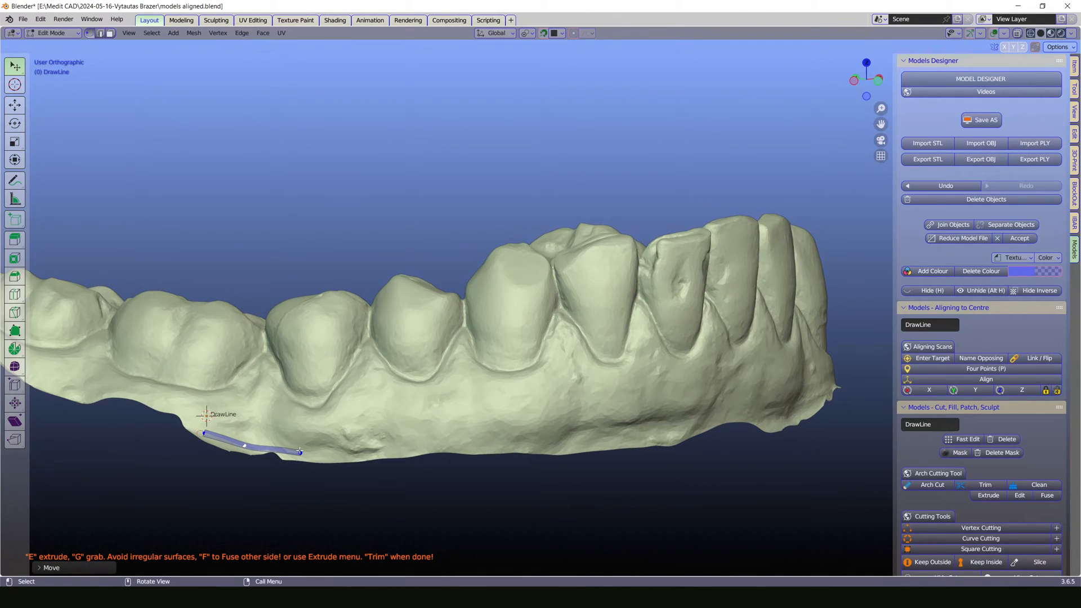
# Step: Extend the cut line forward along the lower jaw's outer gum border, from the first premolar to below the lateral incisor
pyautogui.click(353, 456)
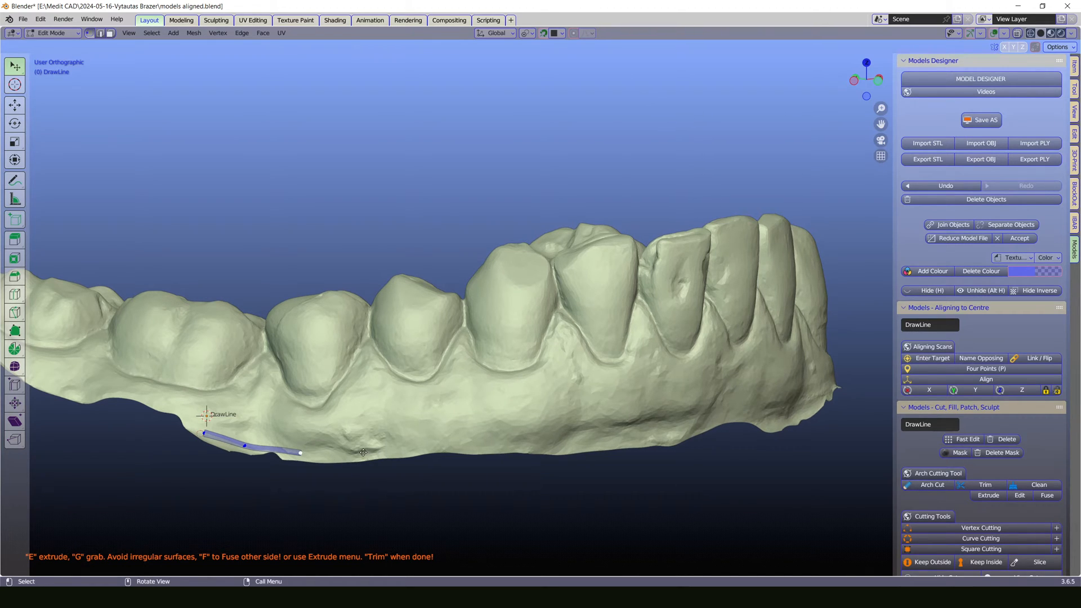
pyautogui.press('e')
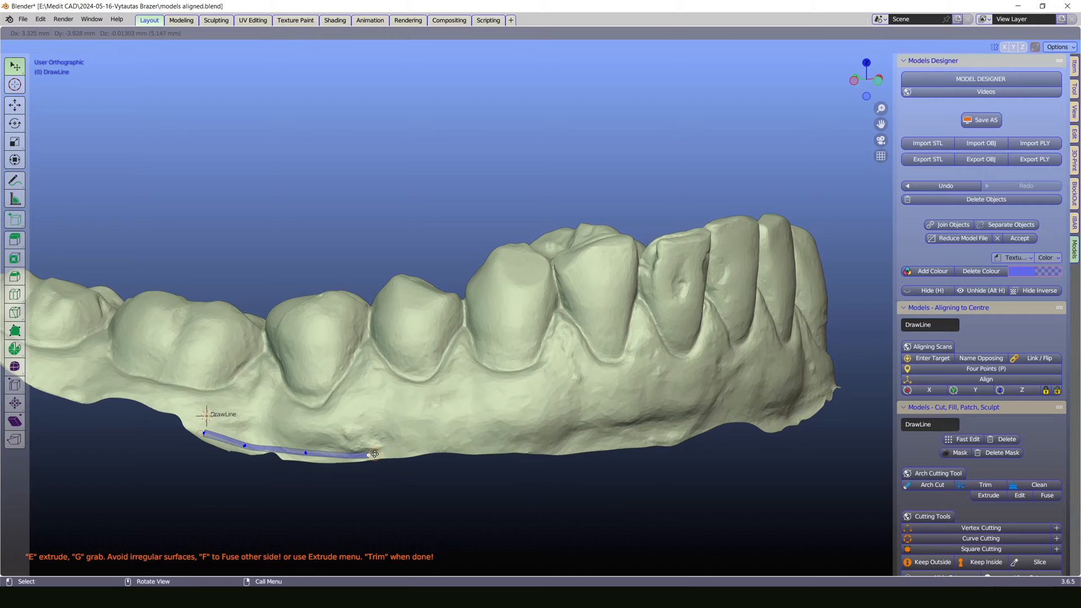
pyautogui.click(375, 453)
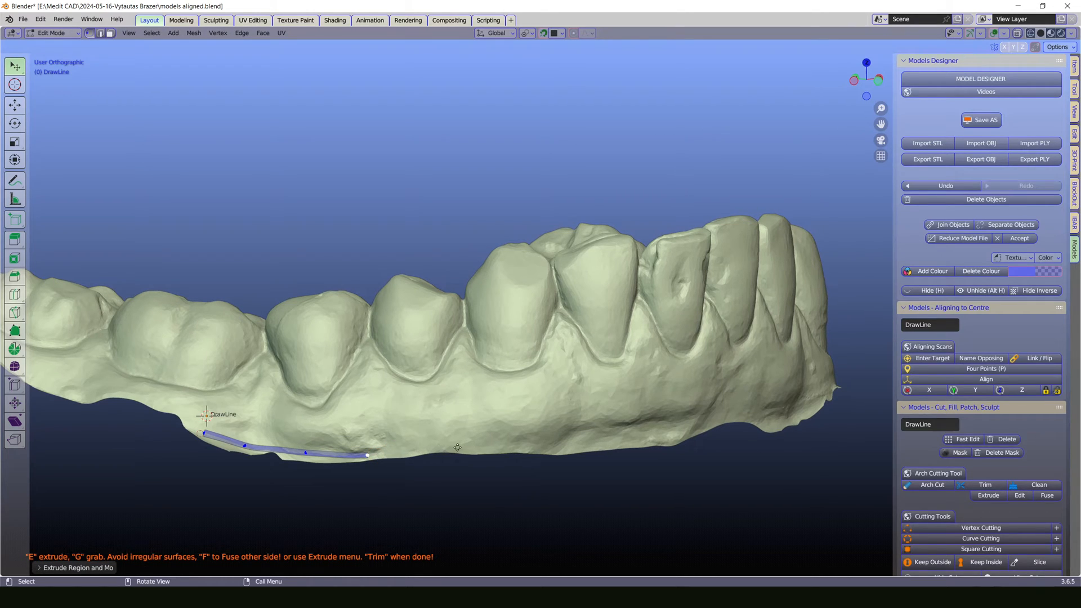
pyautogui.press('e')
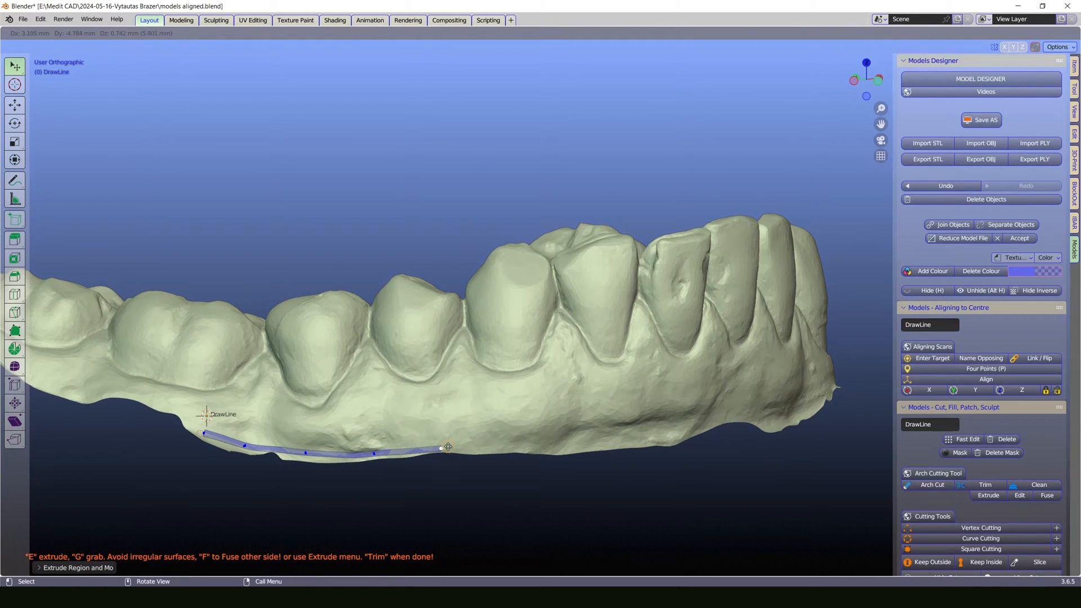
pyautogui.click(460, 450)
pyautogui.press('e')
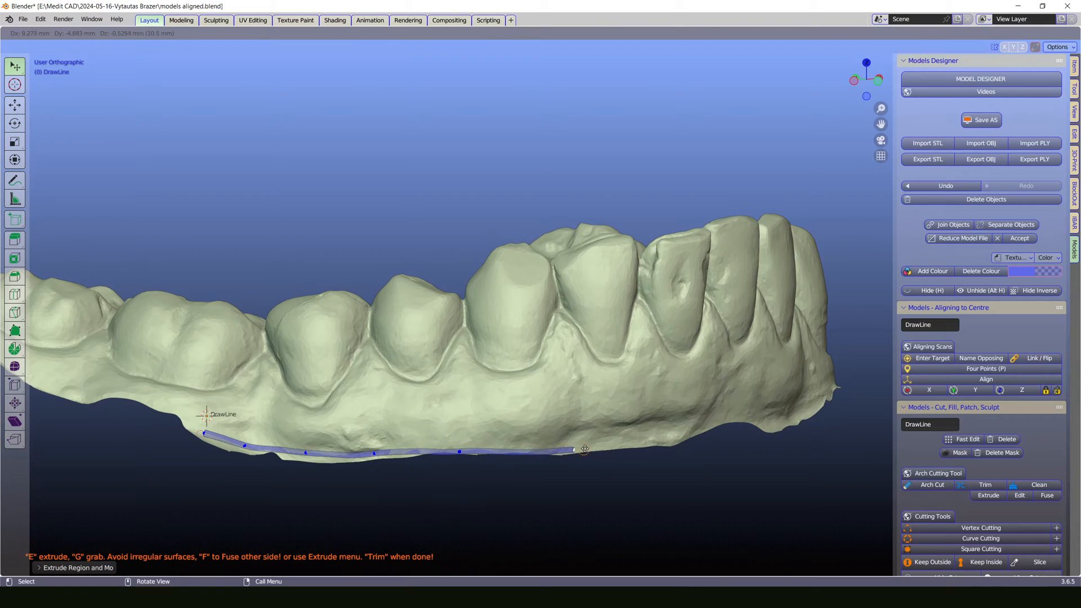
pyautogui.click(589, 447)
# Step: Continue the cut line along the border beneath the front incisors and nudge its end point slightly back
pyautogui.press('e')
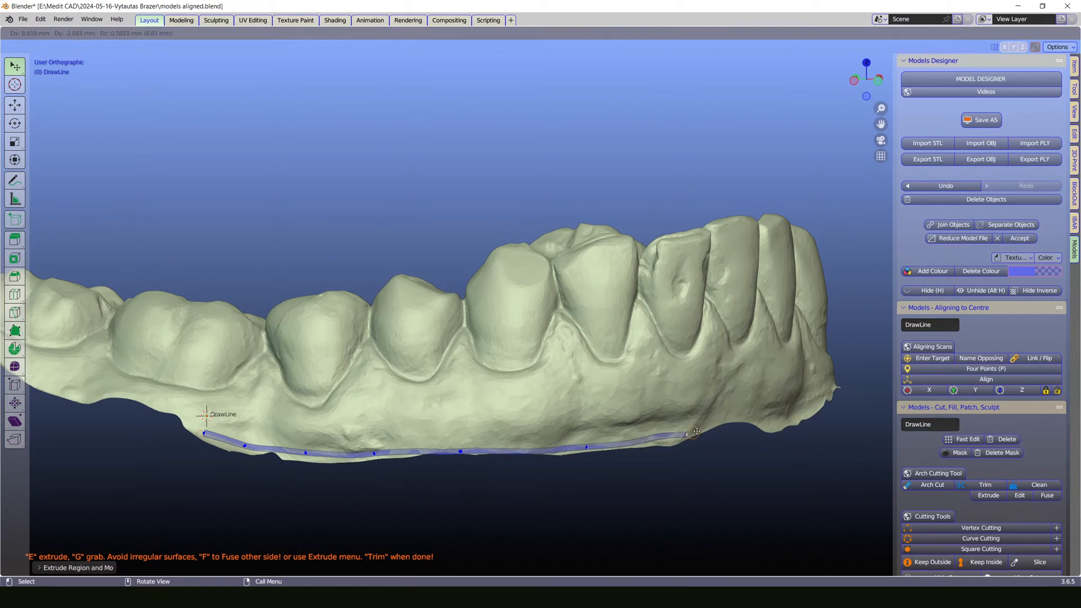
pyautogui.click(668, 441)
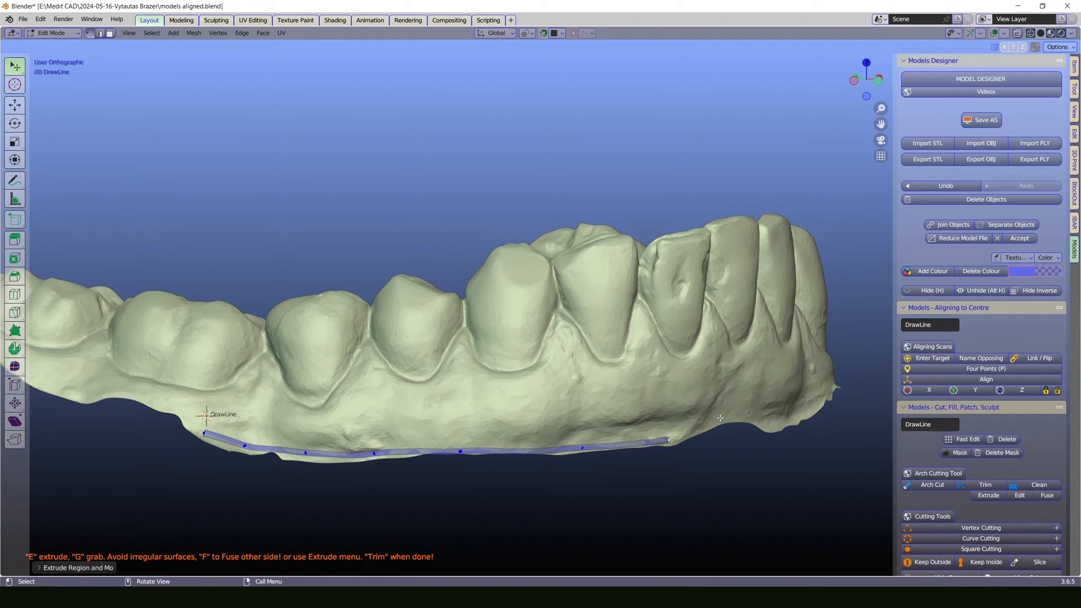
pyautogui.press('e')
pyautogui.click(729, 418)
pyautogui.moveTo(737, 450); pyautogui.dragTo(746, 489, button='middle')
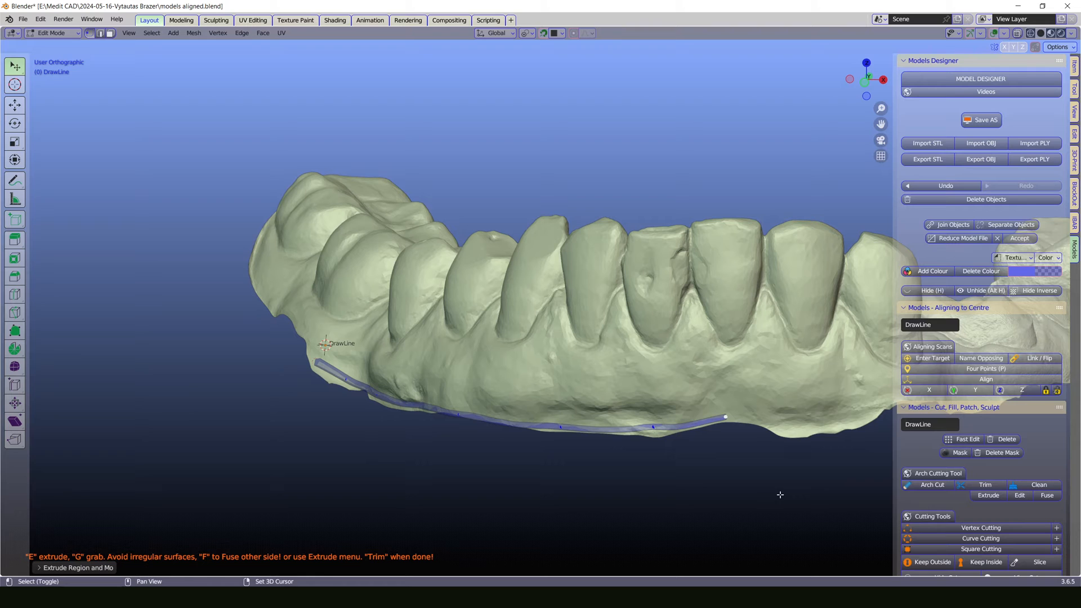
pyautogui.press('g')
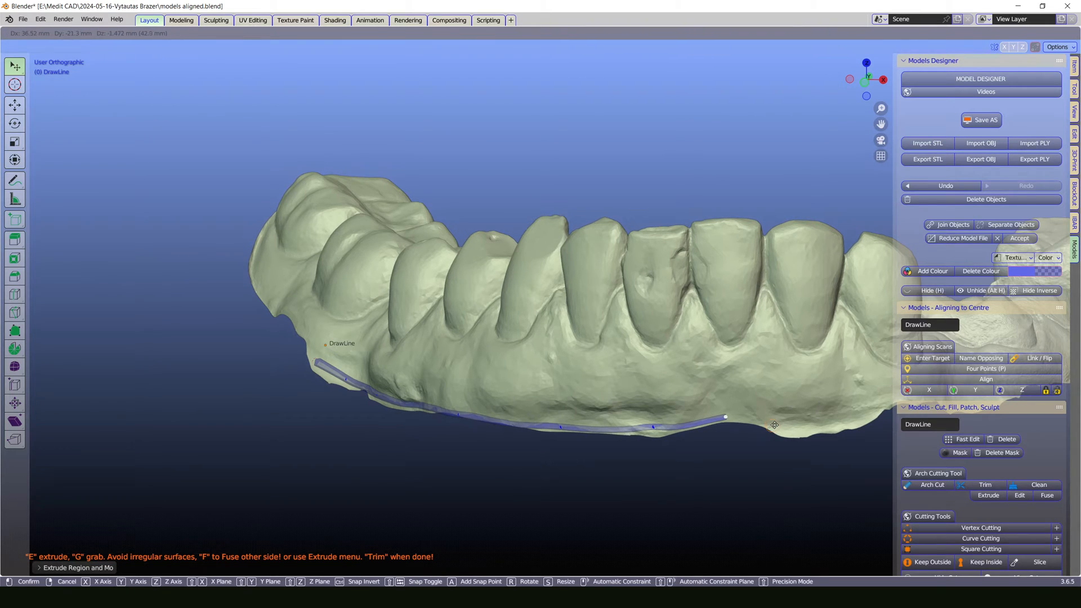
pyautogui.click(736, 442)
# Step: Extend the cut line past the incisors and beneath the opposite canine, following the dip and rise of the gum border
pyautogui.keyDown('shift'); pyautogui.moveTo(735, 449); pyautogui.dragTo(420, 462, button='middle'); pyautogui.keyUp('shift')
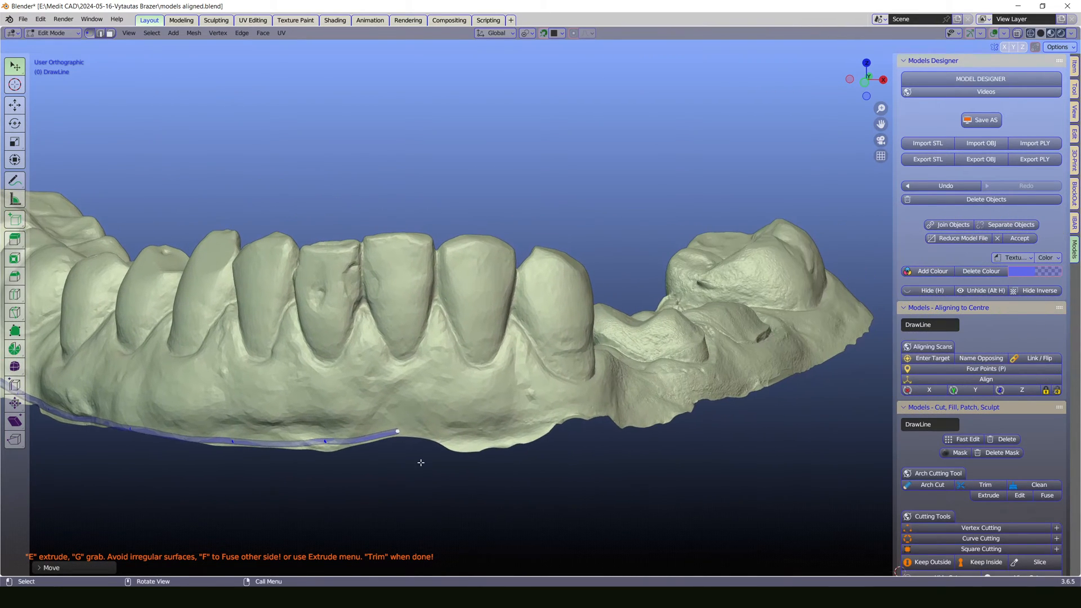
pyautogui.press('e')
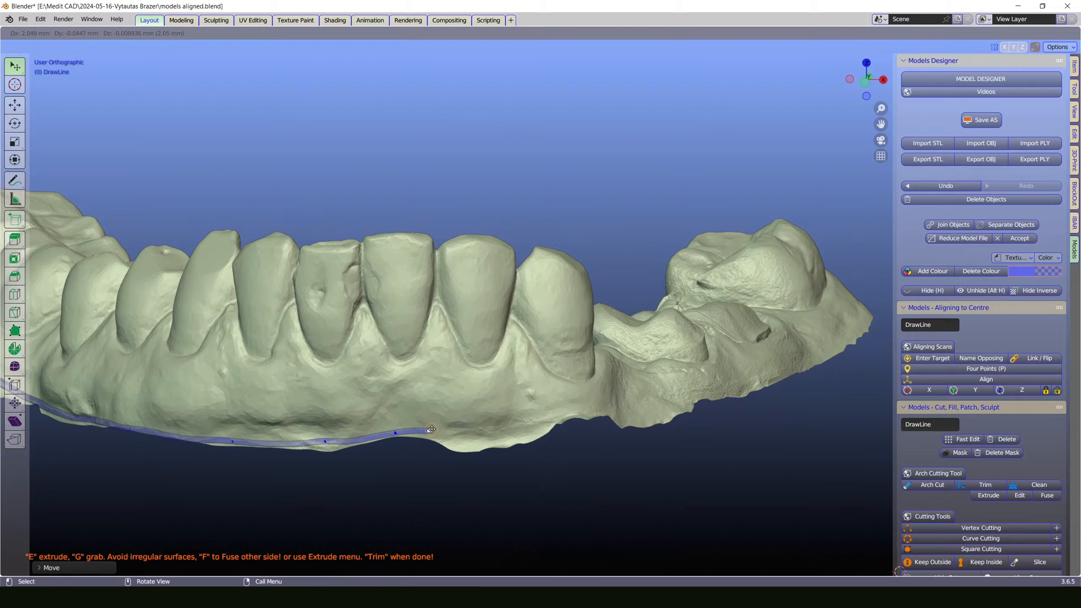
pyautogui.click(429, 431)
pyautogui.press('e')
pyautogui.click(475, 444)
pyautogui.press('e')
pyautogui.click(524, 437)
pyautogui.press('e')
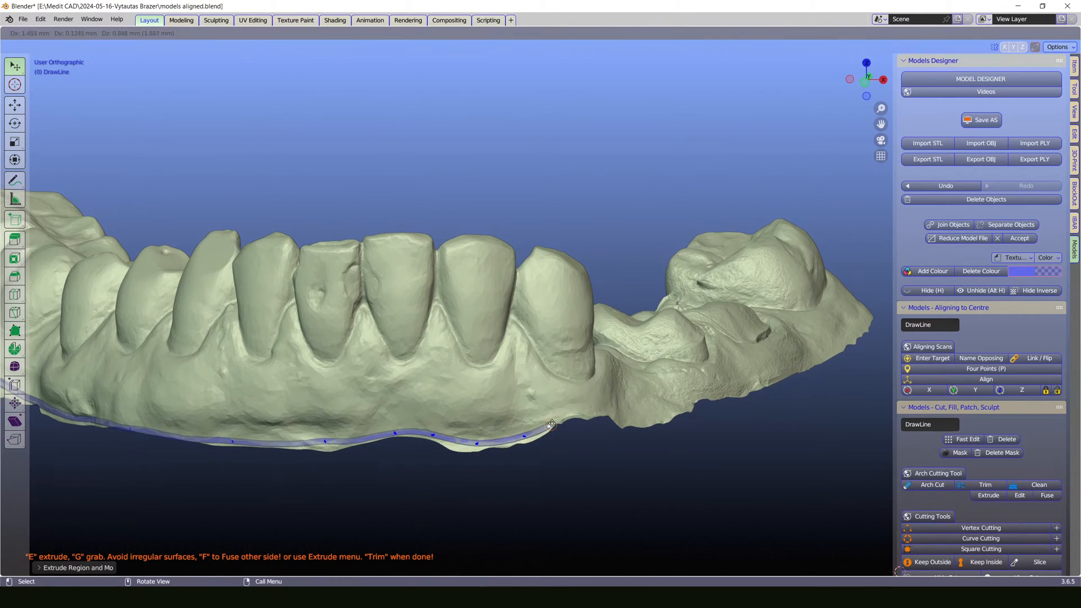
pyautogui.click(563, 419)
pyautogui.press('e')
pyautogui.click(604, 411)
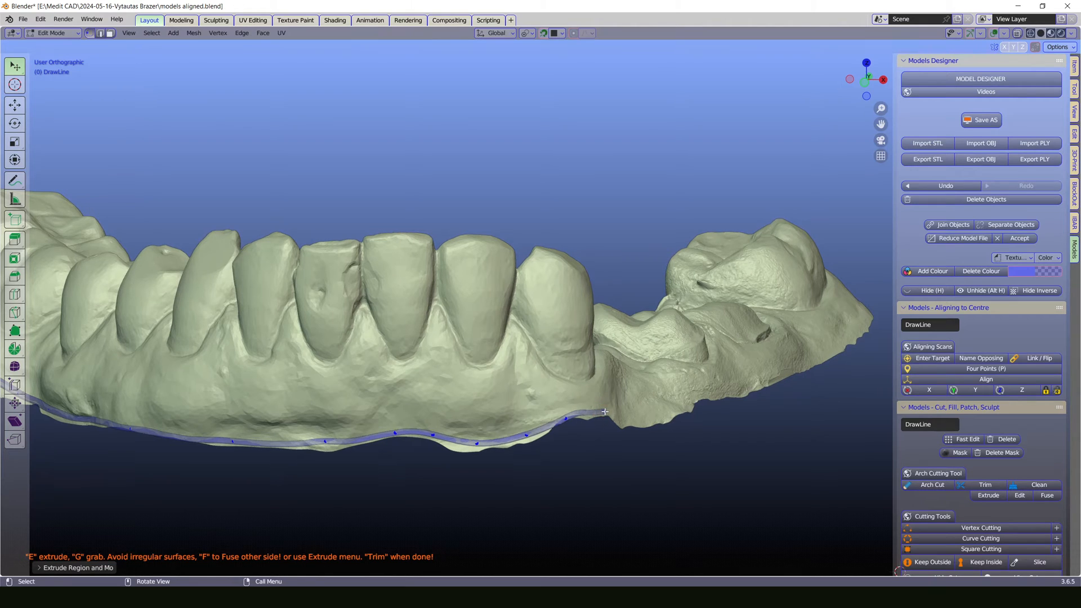
# Step: Extend the cut line backwards along the outer border, below the prepared teeth towards the last molar
pyautogui.press('e')
pyautogui.click(658, 417)
pyautogui.press('e')
pyautogui.click(697, 407)
pyautogui.press('e')
pyautogui.click(731, 388)
pyautogui.press('e')
pyautogui.click(771, 378)
pyautogui.press('e')
pyautogui.click(784, 374)
pyautogui.press('e')
pyautogui.click(841, 347)
pyautogui.press('e')
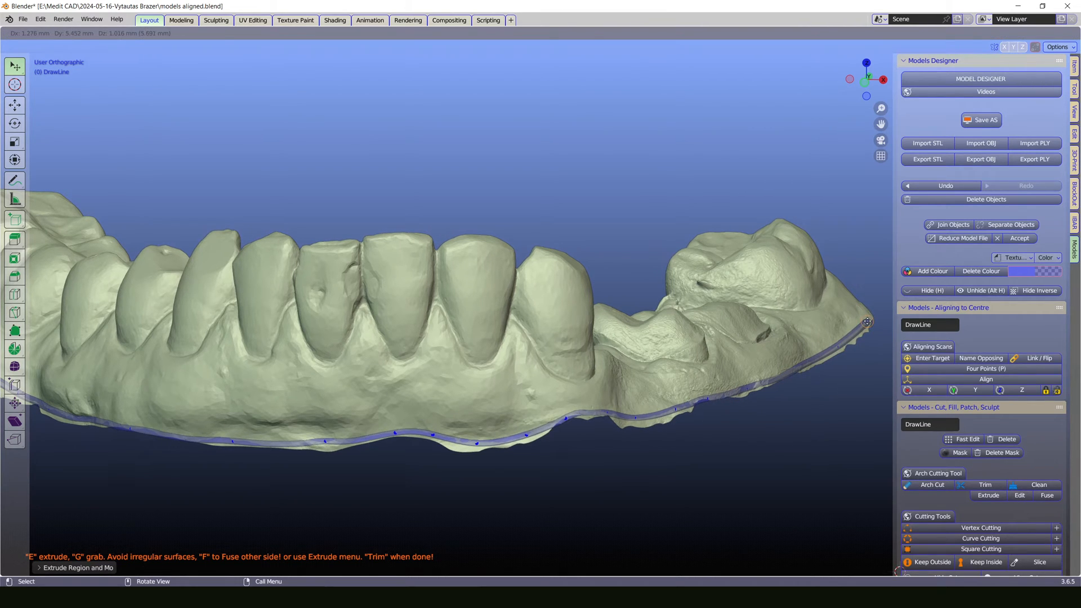
pyautogui.click(867, 320)
# Step: Add two more cut line segments along the outer gum border beneath the last molar, staying just above the ragged edge
pyautogui.moveTo(866, 320); pyautogui.dragTo(262, 515, button='middle')
pyautogui.scroll(3, 268, 514)
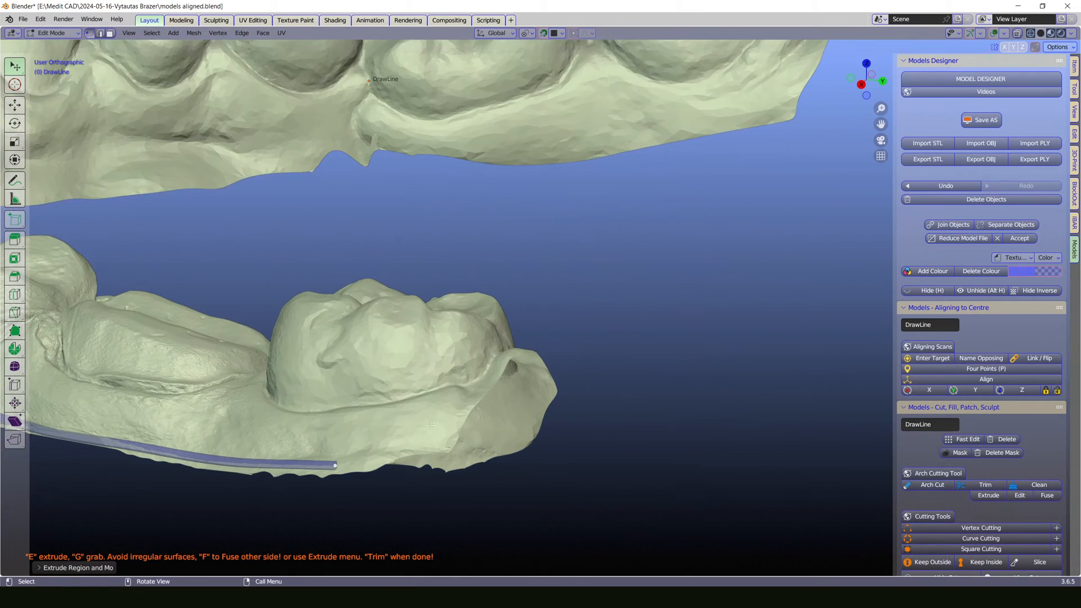
pyautogui.press('e')
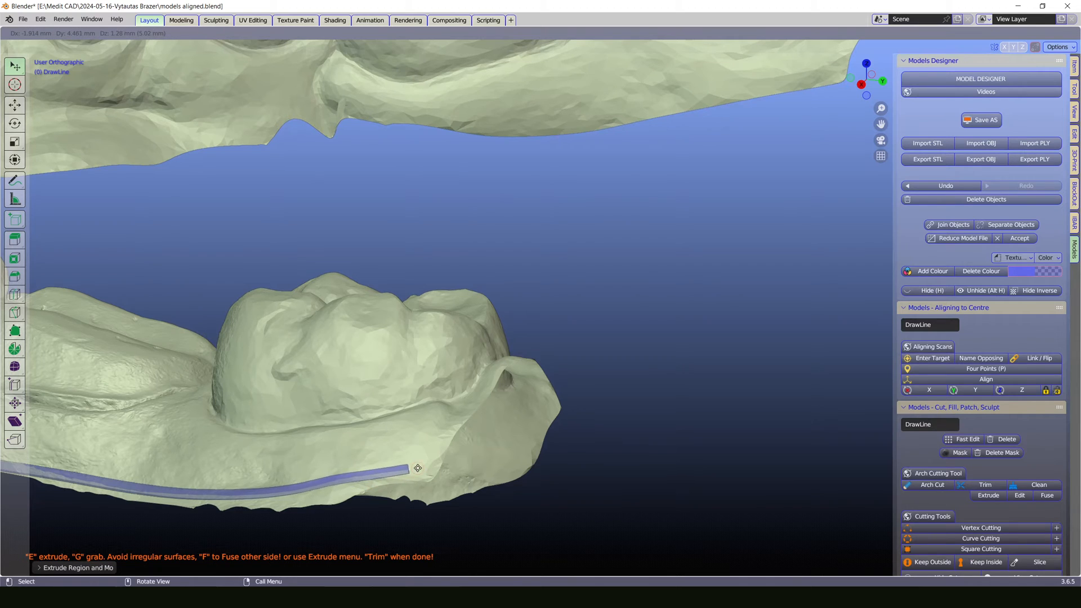
pyautogui.click(348, 491)
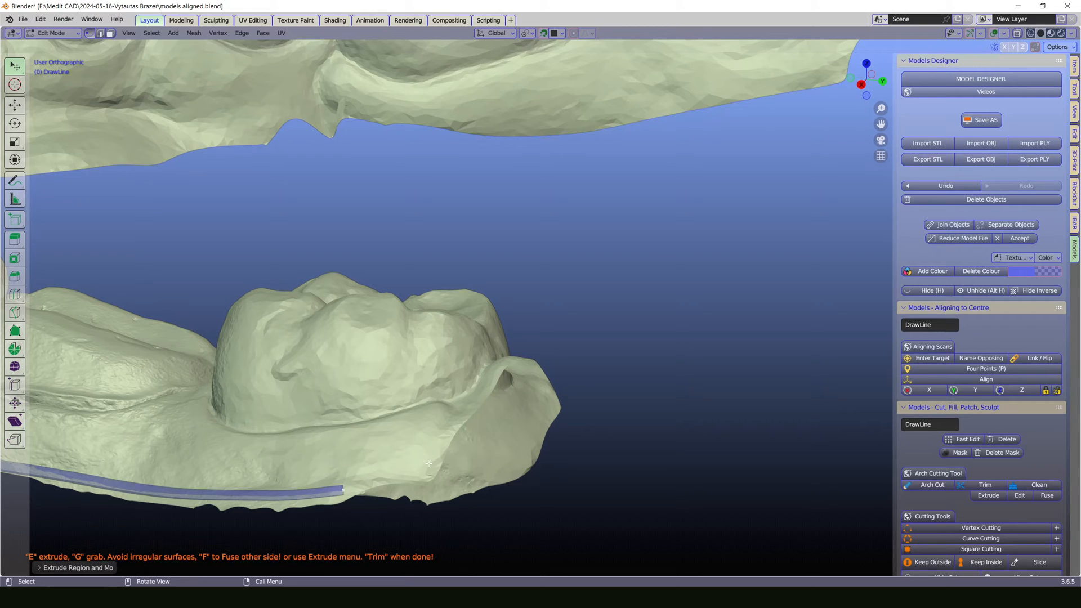
pyautogui.press('e')
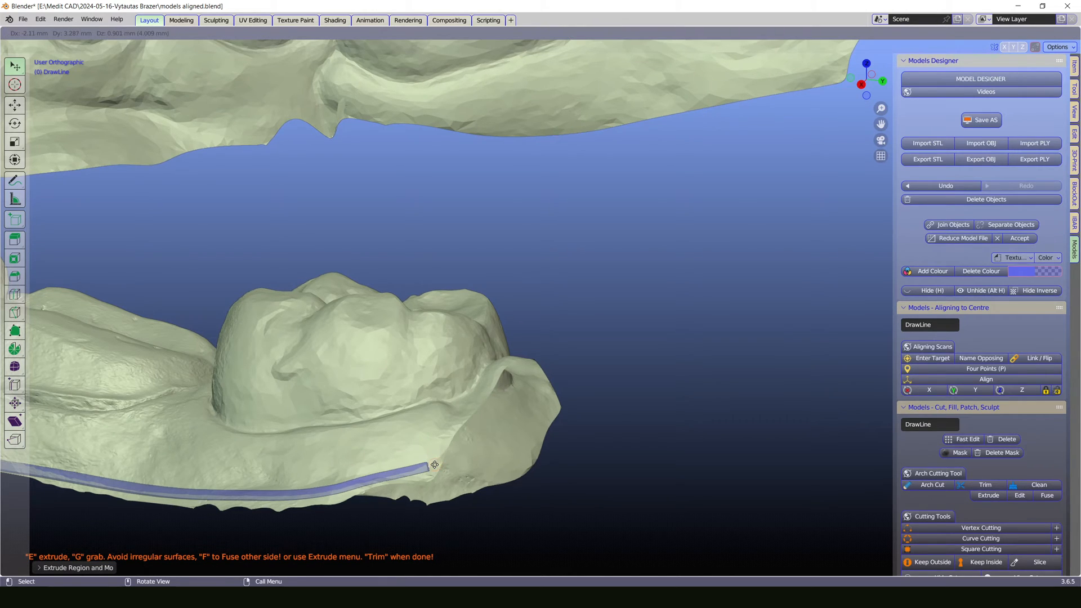
pyautogui.click(435, 469)
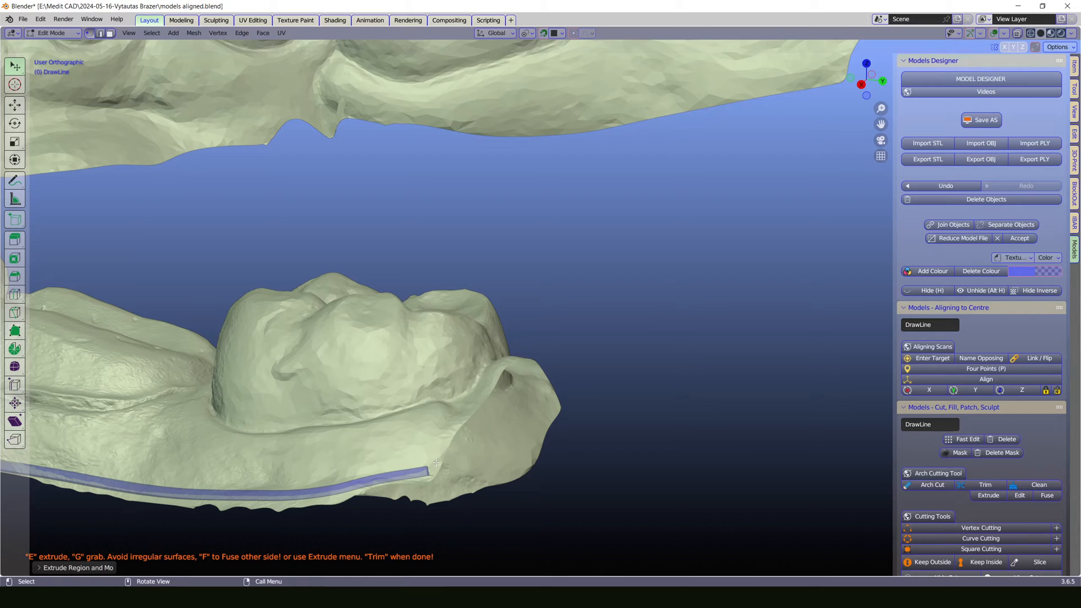
# Step: Carry the cut line up the rear flank of the gum to the ridge behind the last molar
pyautogui.press('e')
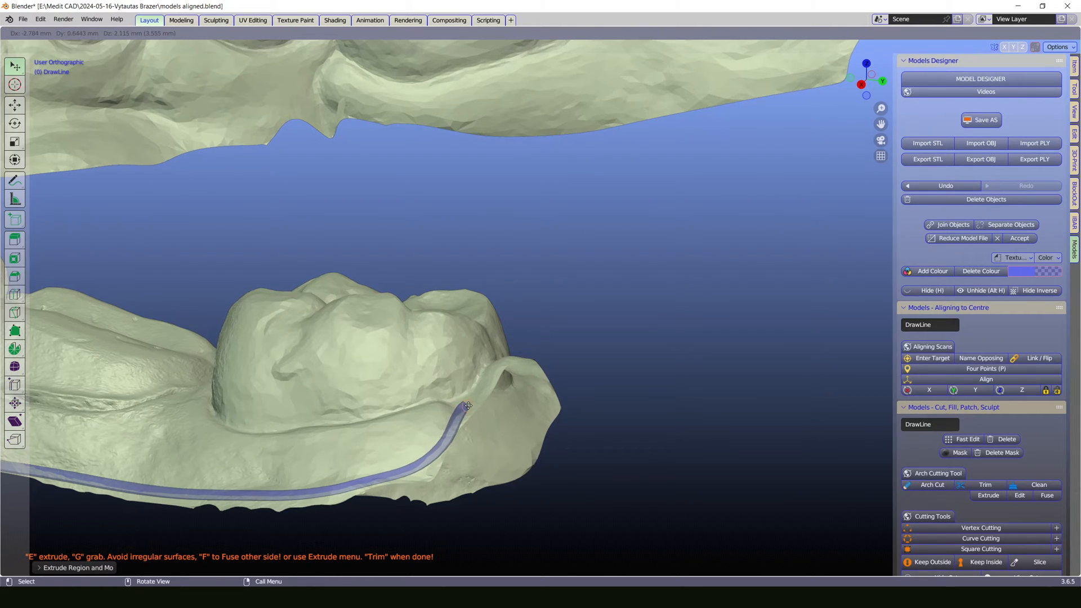
pyautogui.click(470, 406)
pyautogui.press('e')
pyautogui.click(485, 387)
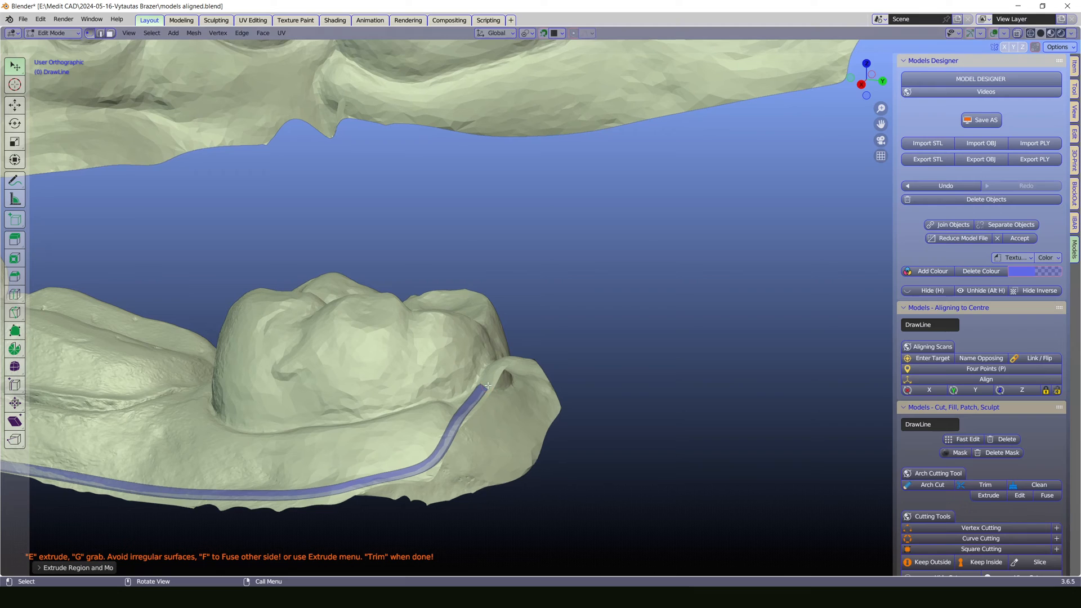
# Step: Continue the cut line around the back of the last molar, just inside the scan's edge, towards the tongue side
pyautogui.moveTo(485, 388); pyautogui.dragTo(374, 447, button='middle')
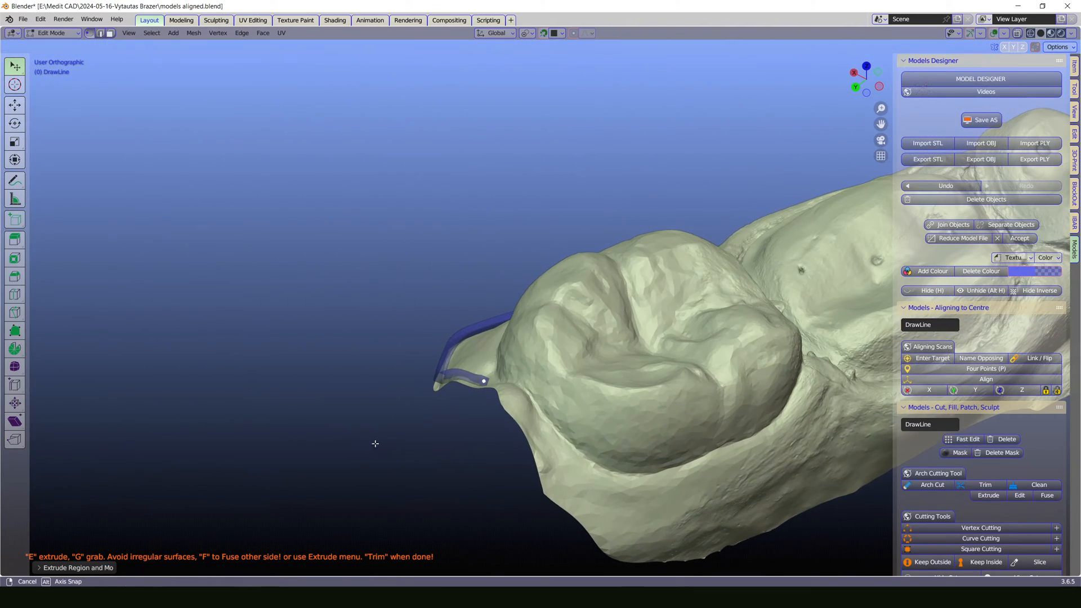
pyautogui.keyDown('shift'); pyautogui.moveTo(451, 454); pyautogui.dragTo(241, 369, button='middle'); pyautogui.keyUp('shift')
pyautogui.press('e')
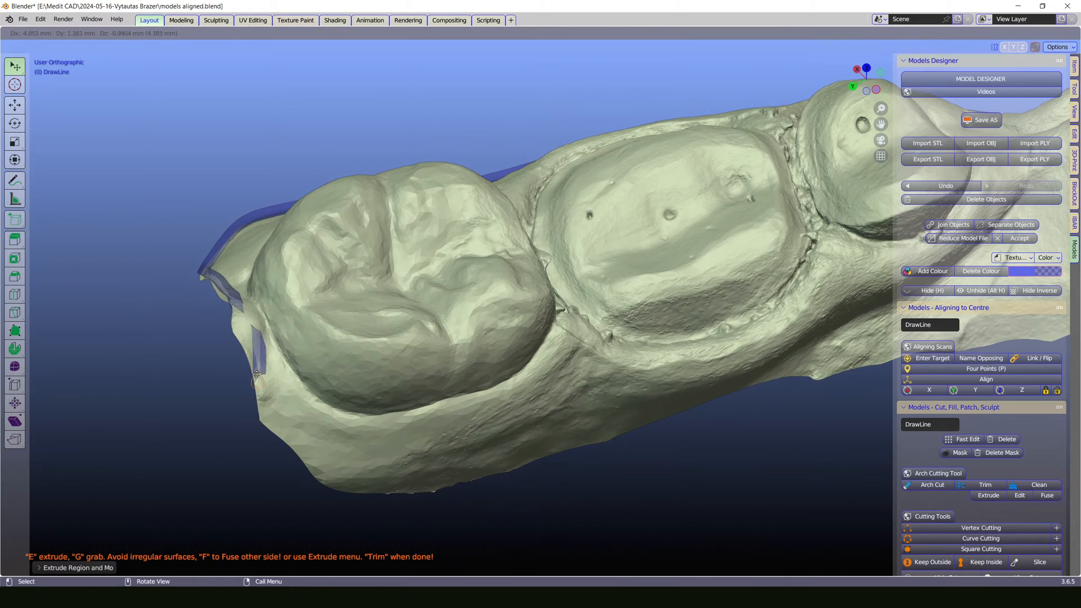
pyautogui.click(250, 351)
pyautogui.press('e')
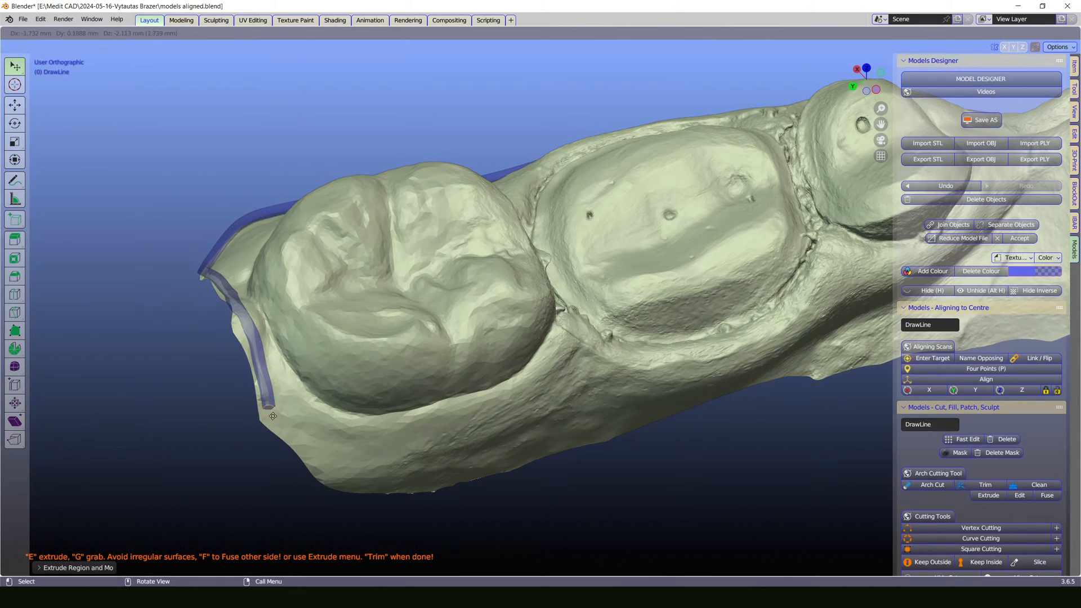
pyautogui.click(275, 419)
pyautogui.press('e')
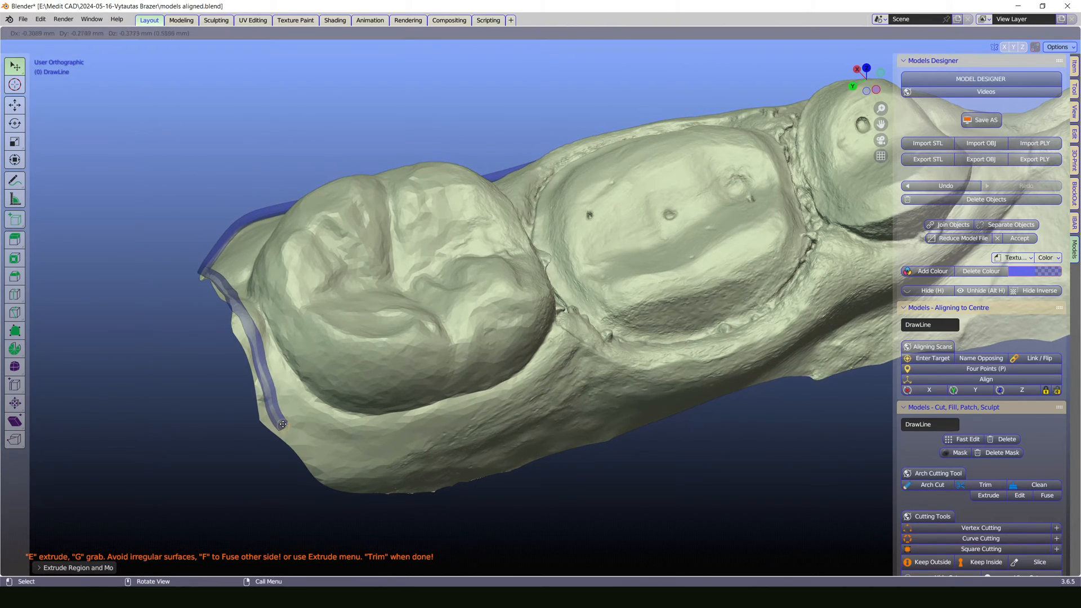
pyautogui.click(282, 424)
# Step: Extend the cut line down and forward along the tongue-side gum border beneath the last molar
pyautogui.press('e')
pyautogui.click(336, 485)
pyautogui.moveTo(337, 485); pyautogui.dragTo(340, 420, button='middle')
pyautogui.press('e')
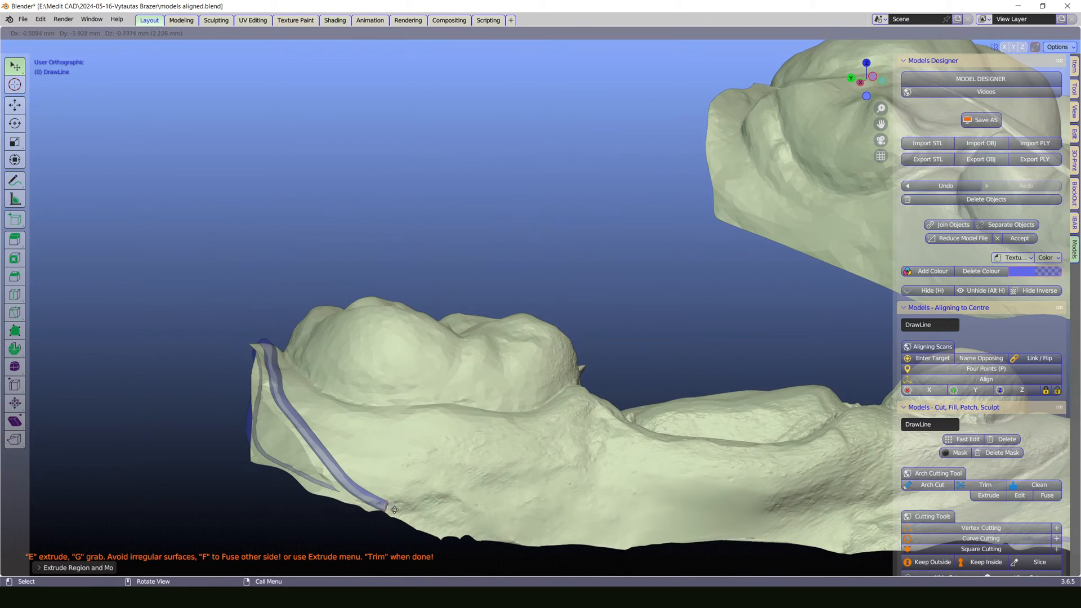
pyautogui.click(403, 512)
pyautogui.press('e')
pyautogui.click(483, 535)
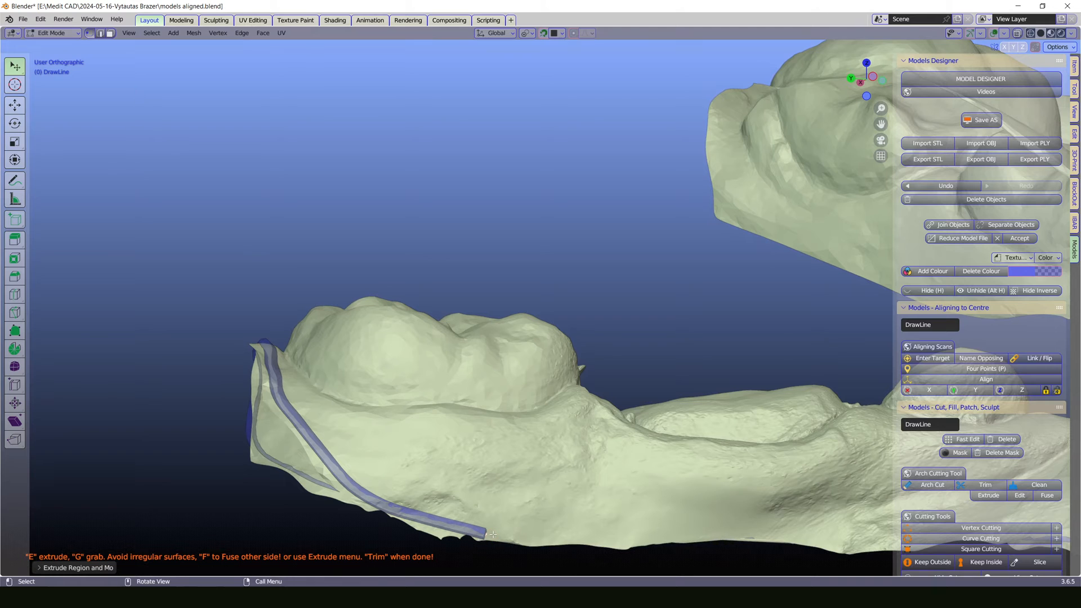
# Step: Extend the cut line forward along the tongue-side gum border beneath the back teeth, staying just above the ragged edge
pyautogui.press('e')
pyautogui.click(659, 540)
pyautogui.press('e')
pyautogui.click(816, 538)
pyautogui.press('e')
pyautogui.click(893, 544)
pyautogui.moveTo(893, 543); pyautogui.dragTo(361, 363, button='middle')
pyautogui.press('e')
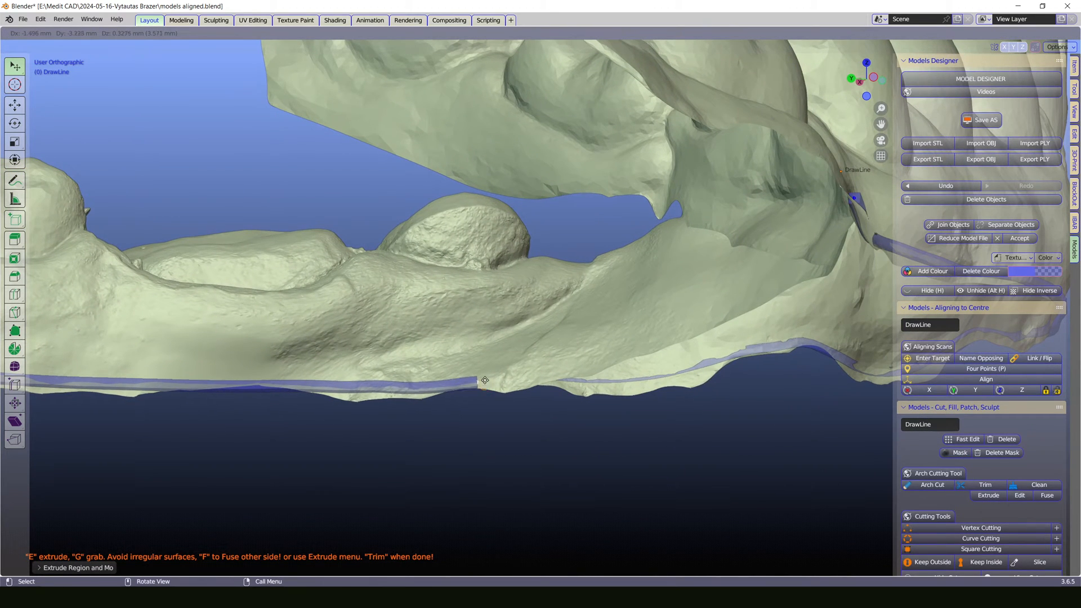
pyautogui.click(489, 375)
# Step: Carry the cut line around the inner curve of the arch towards the gum behind the front teeth
pyautogui.moveTo(489, 376); pyautogui.dragTo(540, 388, button='middle')
pyautogui.press('e')
pyautogui.click(579, 348)
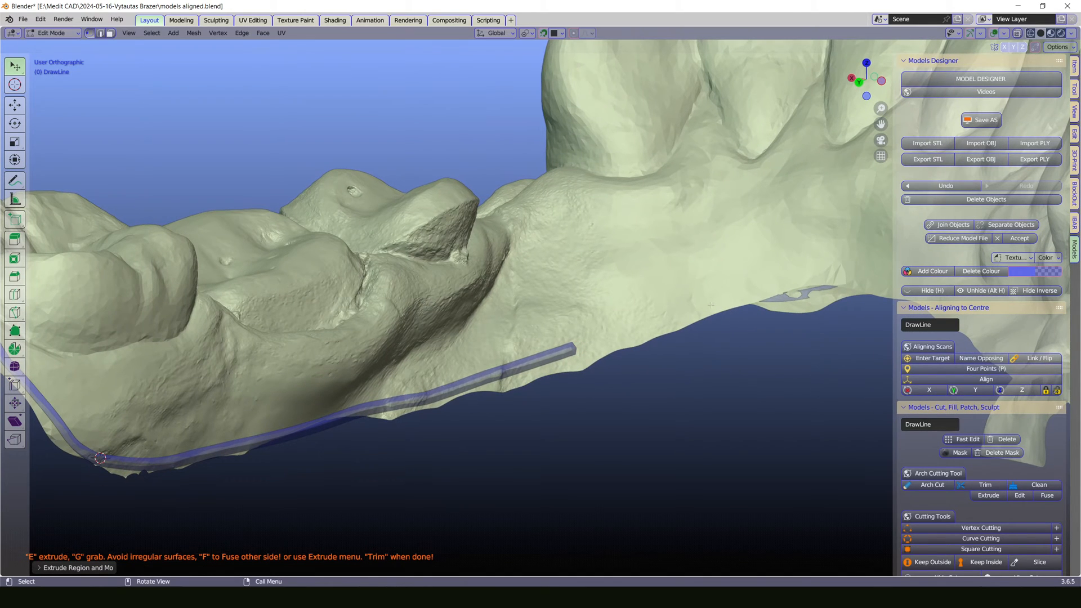
pyautogui.press('e')
pyautogui.click(744, 289)
pyautogui.press('e')
pyautogui.click(805, 271)
pyautogui.moveTo(805, 272); pyautogui.dragTo(203, 425, button='middle')
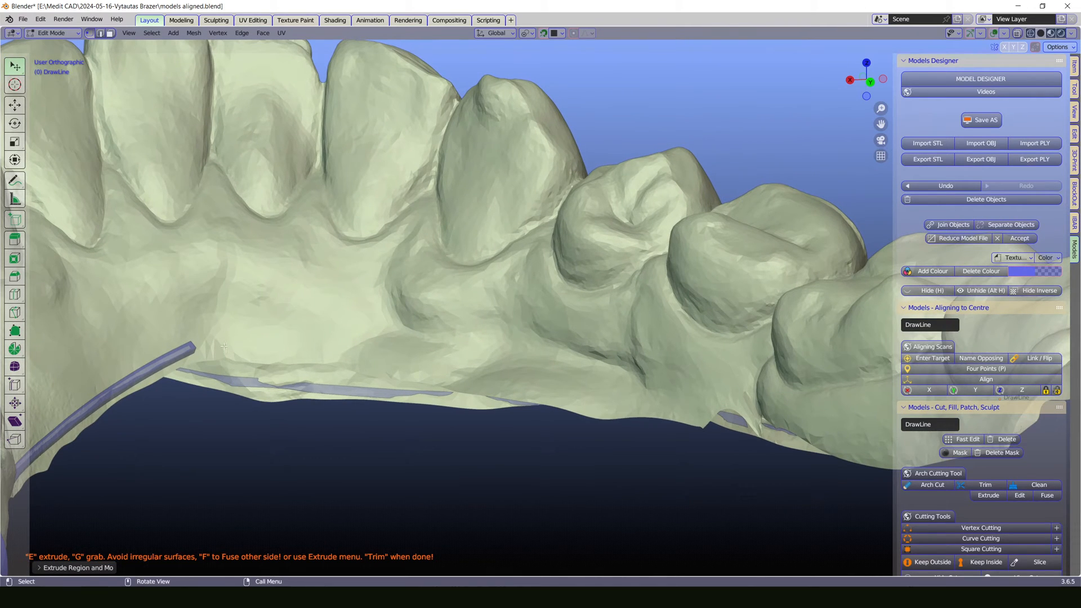
# Step: Continue the cut line behind the front teeth with a segment along the global X axis, following the border towards the opposite side
pyautogui.press('e')
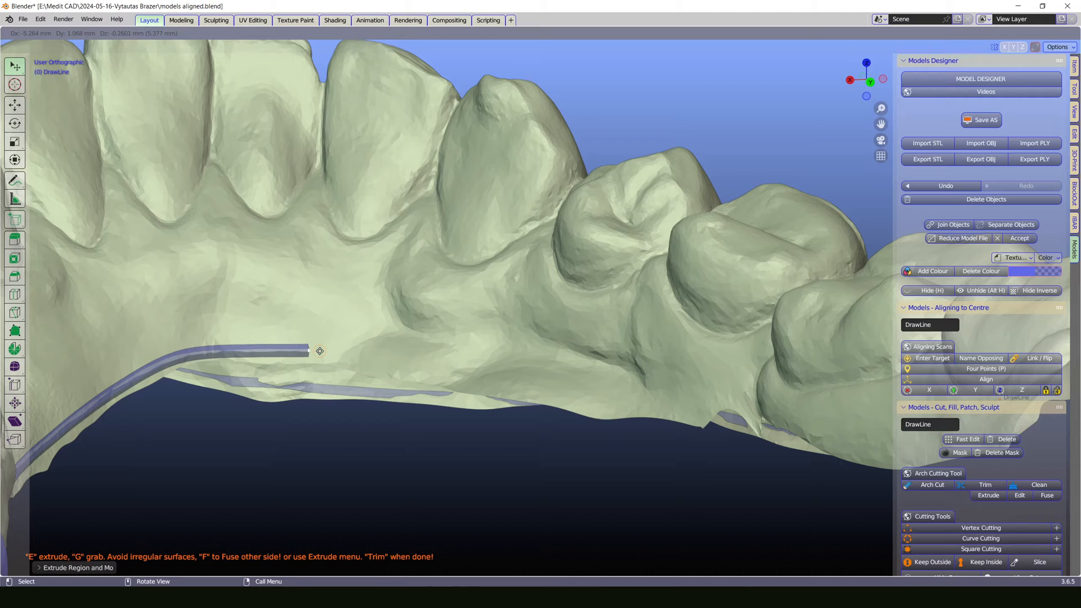
pyautogui.moveTo(316, 352)
pyautogui.mouseDown(button='middle')
pyautogui.moveTo(307, 376)
pyautogui.moveTo(315, 356)
pyautogui.mouseUp(button='middle')
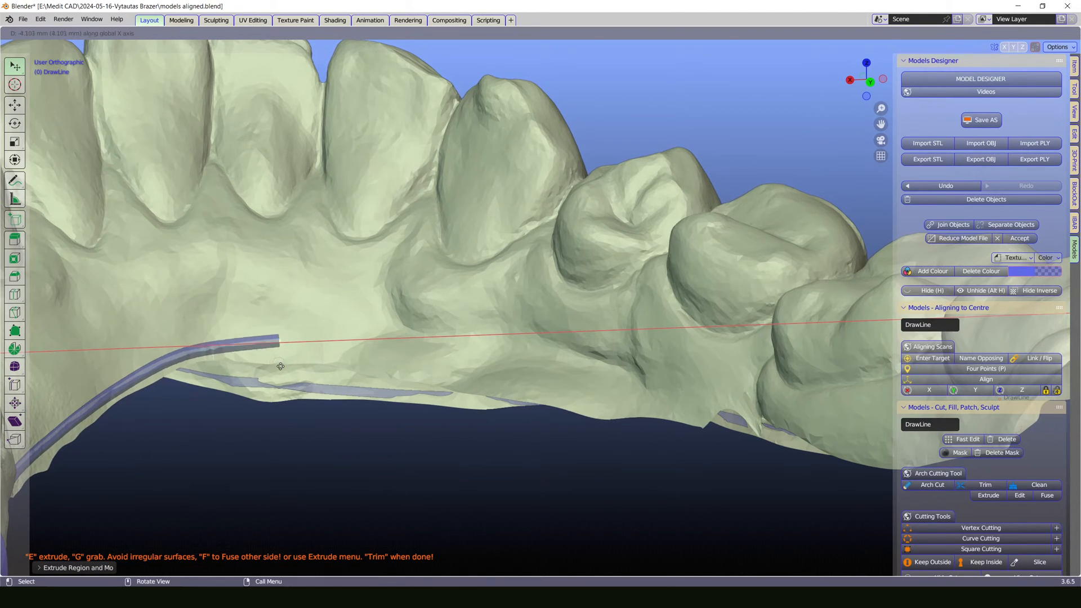
pyautogui.click(276, 349)
pyautogui.moveTo(262, 388); pyautogui.dragTo(262, 421, button='middle')
pyautogui.press('e')
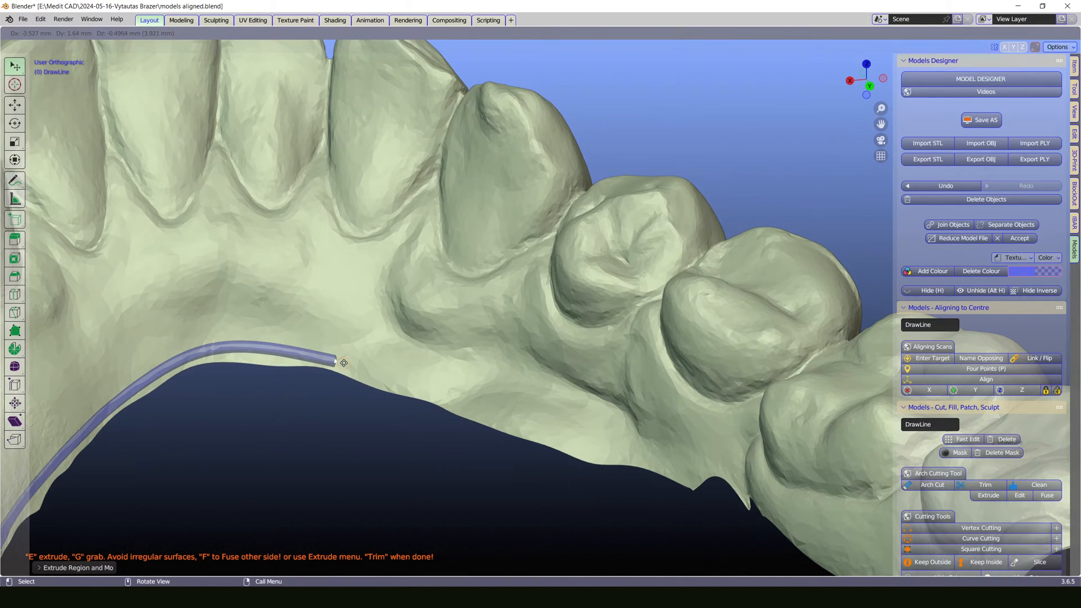
pyautogui.click(449, 403)
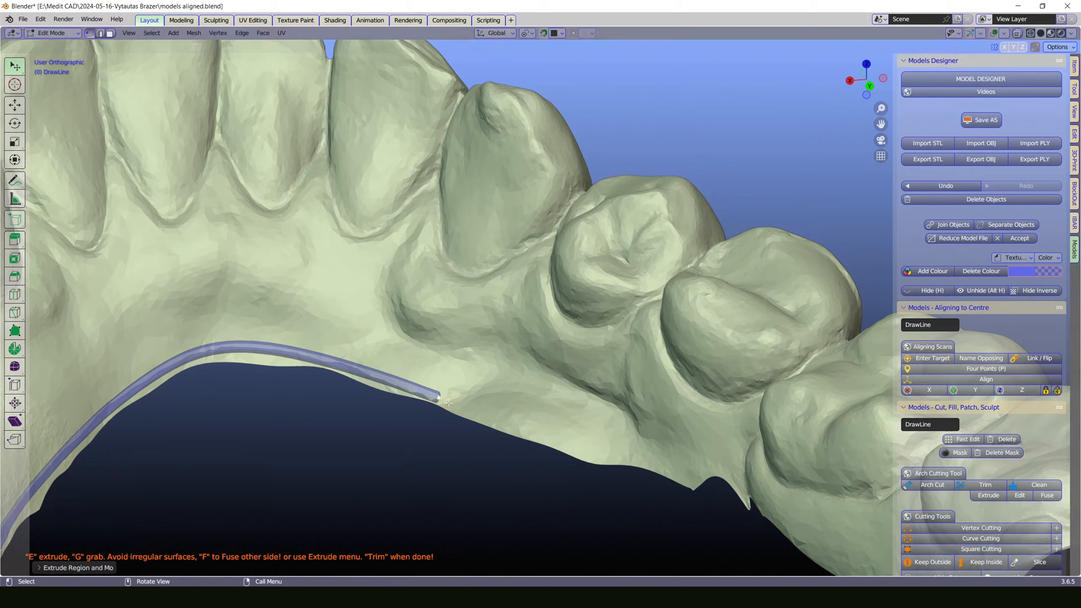
# Step: Run the cut line along the tongue-side border beneath the premolars, curving it up just before the notch in the scan
pyautogui.press('e')
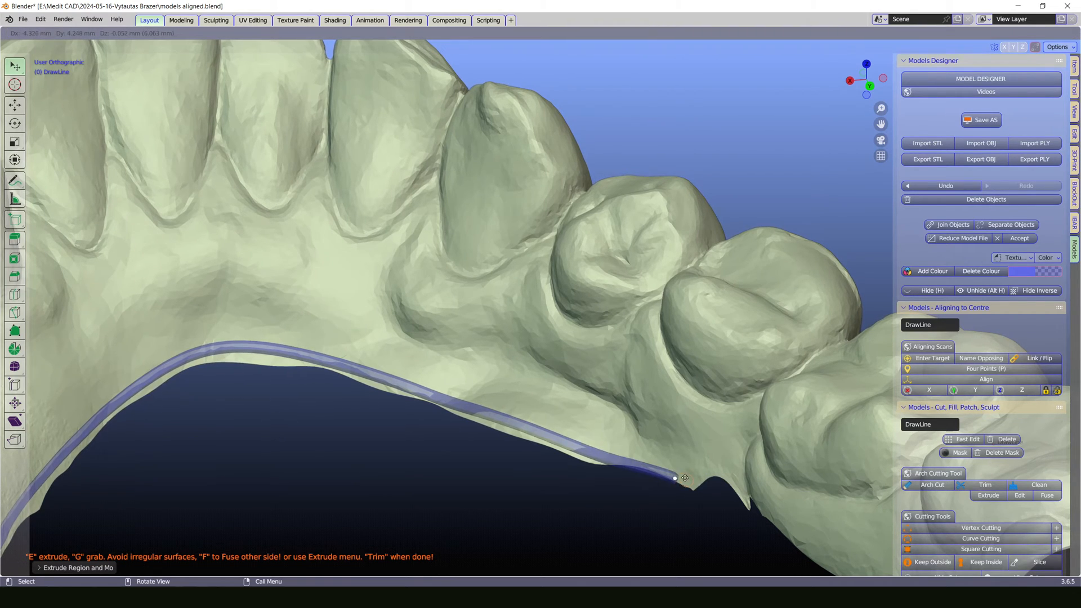
pyautogui.click(664, 464)
pyautogui.press('e')
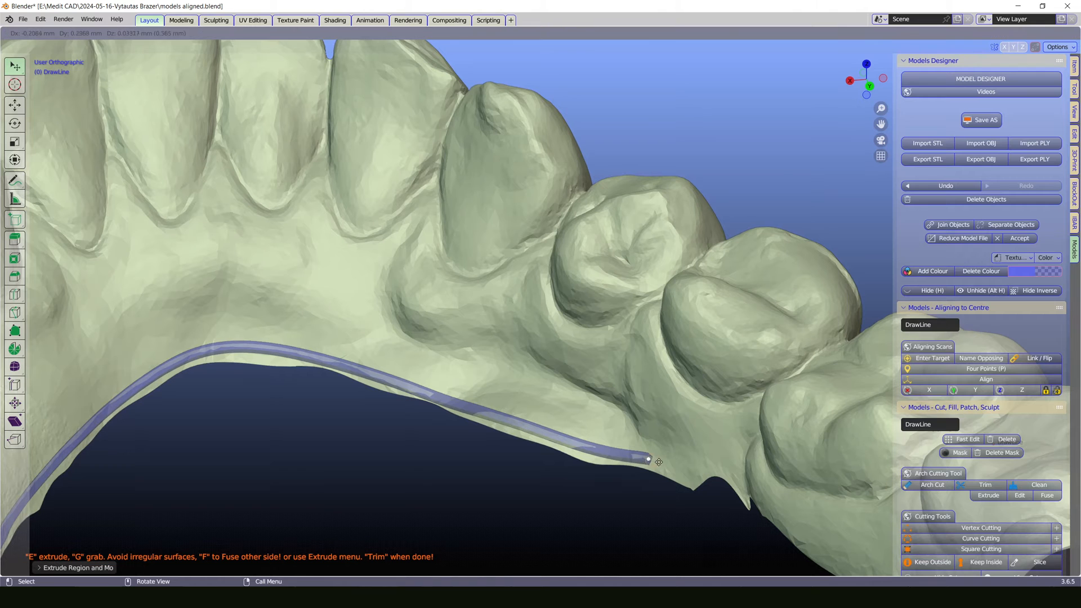
pyautogui.click(693, 476)
pyautogui.press('e')
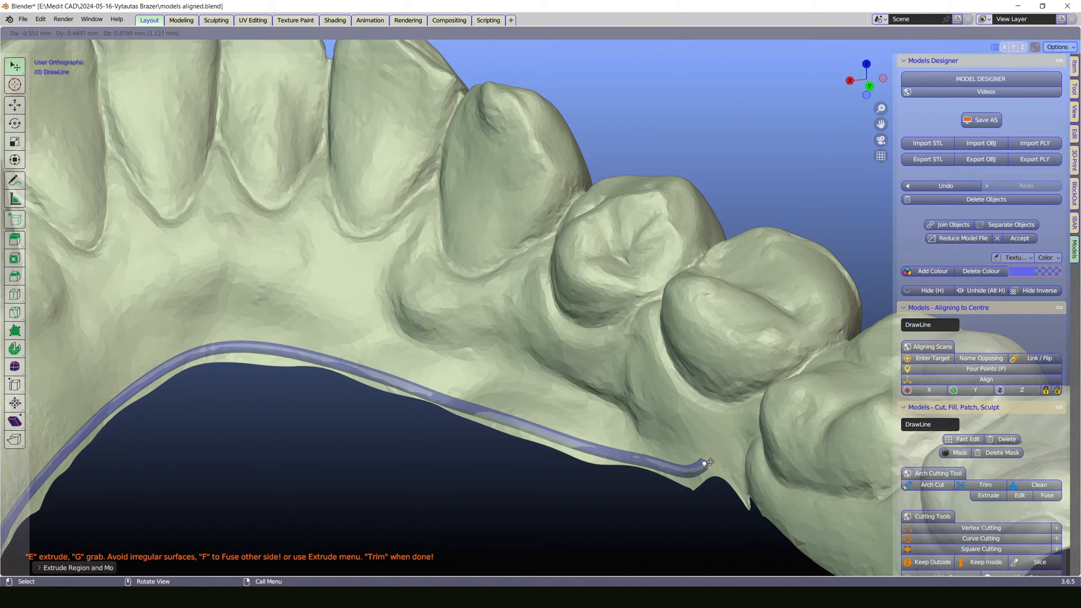
pyautogui.click(703, 467)
# Step: Bridge the notch in the tongue-side border with a cut line segment reaching the gum beneath the first molar
pyautogui.moveTo(703, 466); pyautogui.dragTo(821, 468, button='middle')
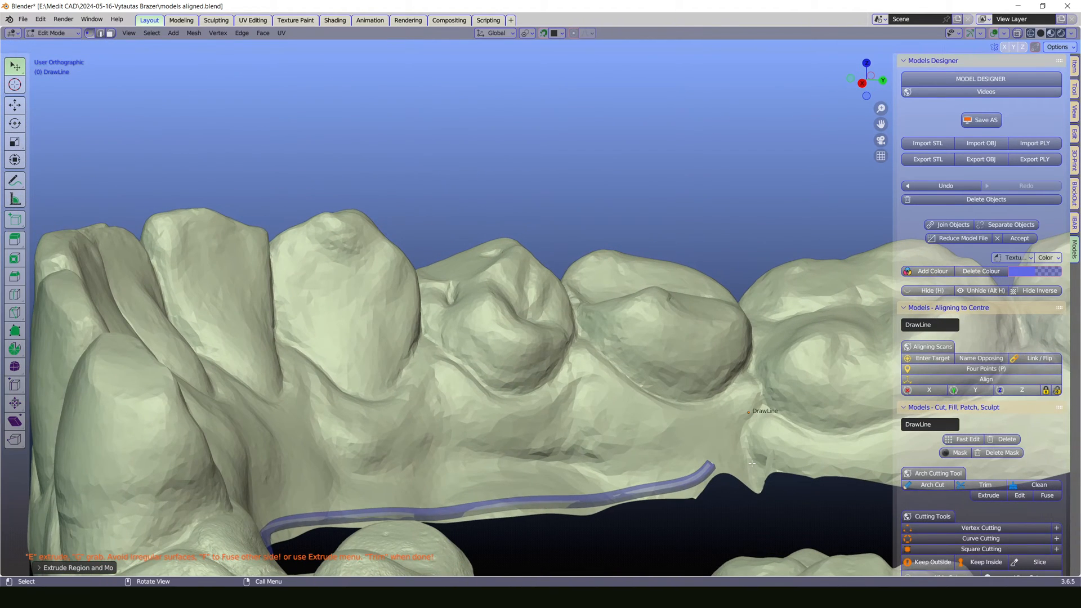
pyautogui.press('e')
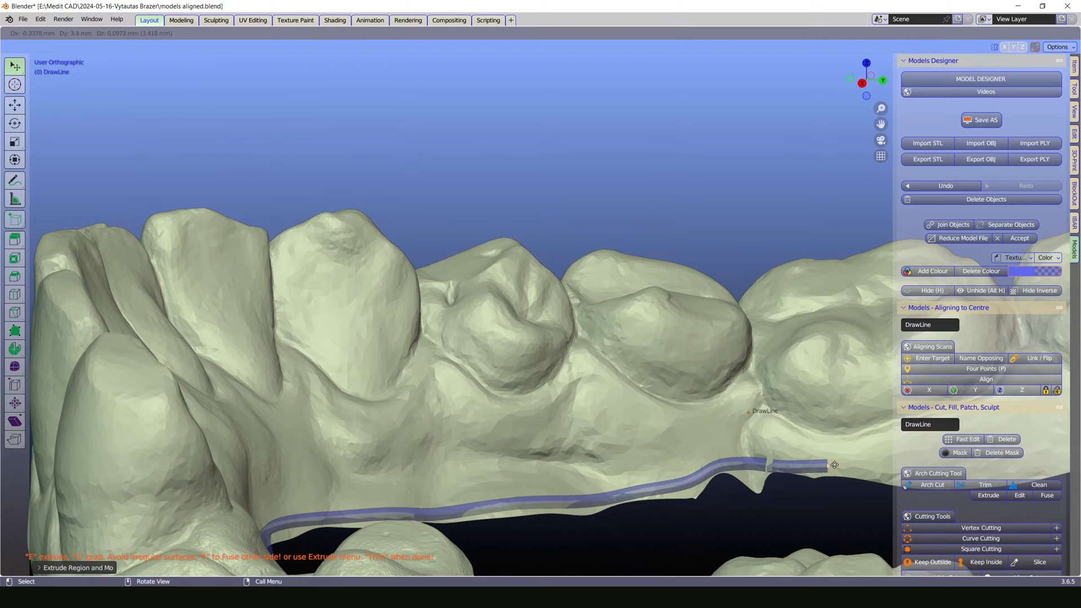
pyautogui.click(830, 465)
pyautogui.moveTo(830, 465); pyautogui.dragTo(455, 475, button='middle')
# Step: Extend the cut line back along the tongue-side border beneath the molars to the scan's rear corner
pyautogui.press('e')
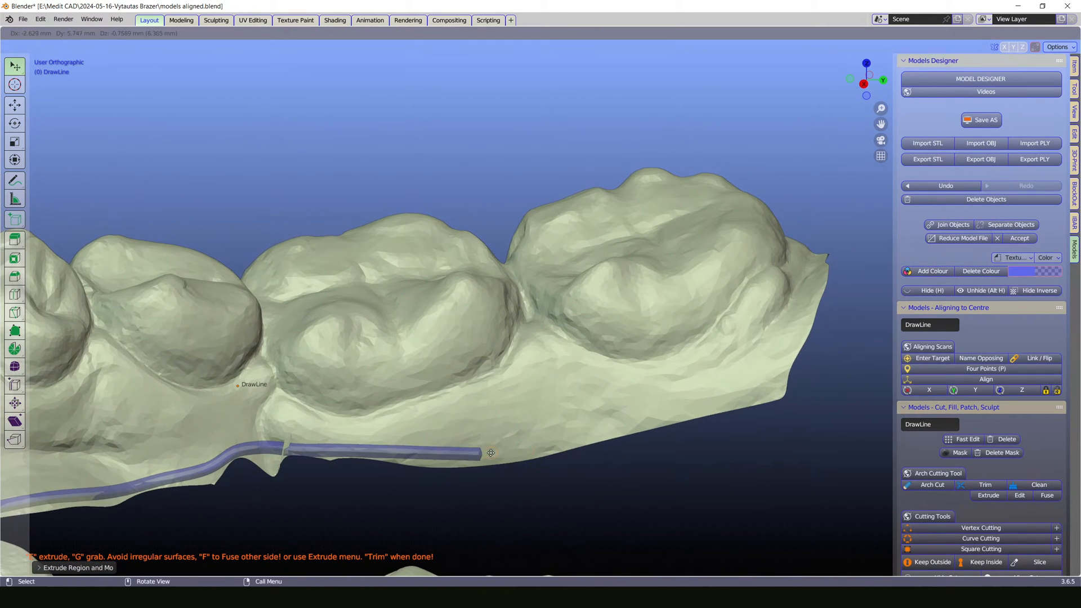
pyautogui.click(558, 447)
pyautogui.press('e')
pyautogui.click(613, 430)
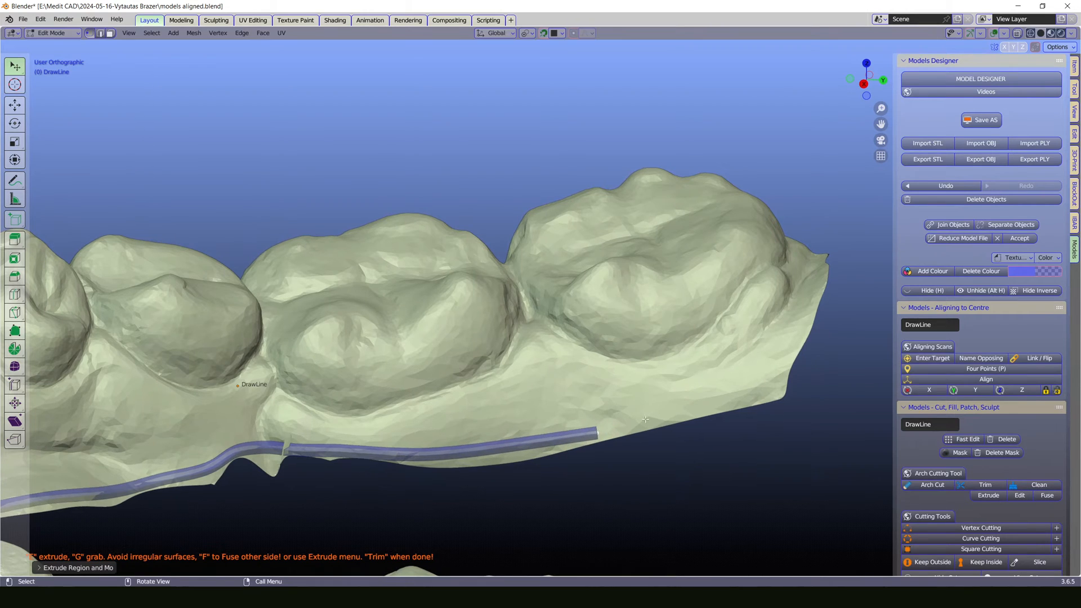
pyautogui.press('e')
pyautogui.click(780, 376)
# Step: Turn the cut line at the rear corner and carry it up the flank behind the last molar
pyautogui.press('e')
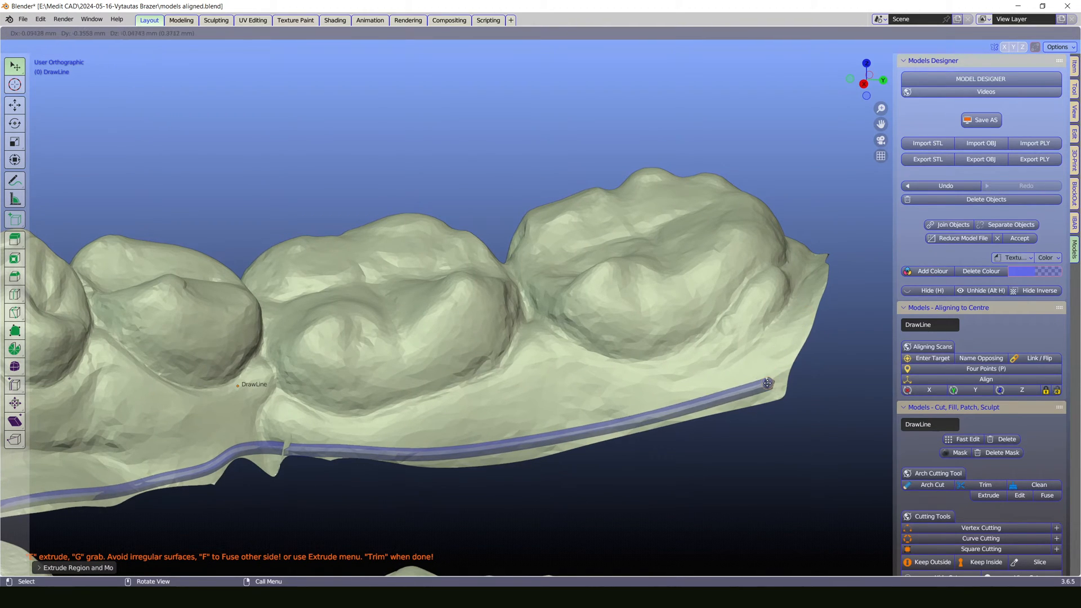
pyautogui.click(780, 370)
pyautogui.press('e')
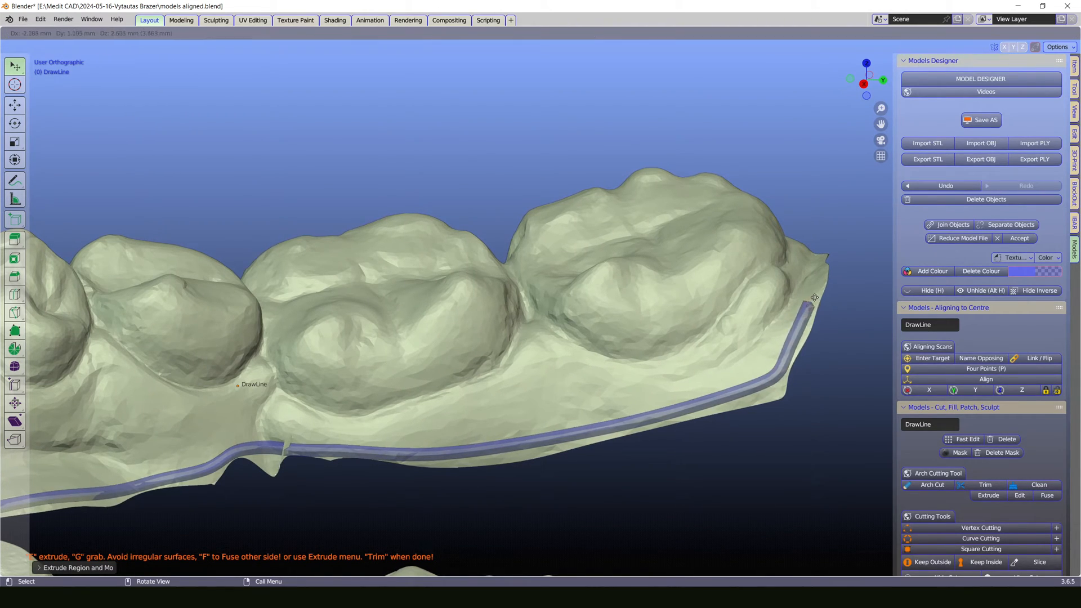
pyautogui.click(810, 289)
# Step: Continue the cut line around the back of the last molar to the cheek side, just inside the scan's edge
pyautogui.moveTo(805, 292); pyautogui.dragTo(687, 356, button='middle')
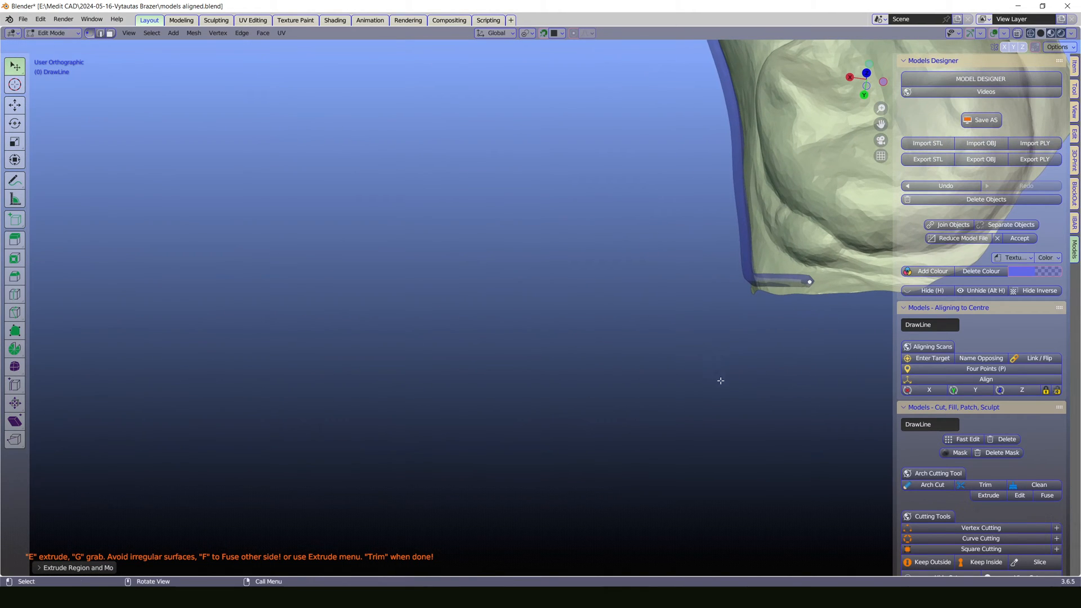
pyautogui.moveTo(734, 383); pyautogui.dragTo(304, 437, button='middle')
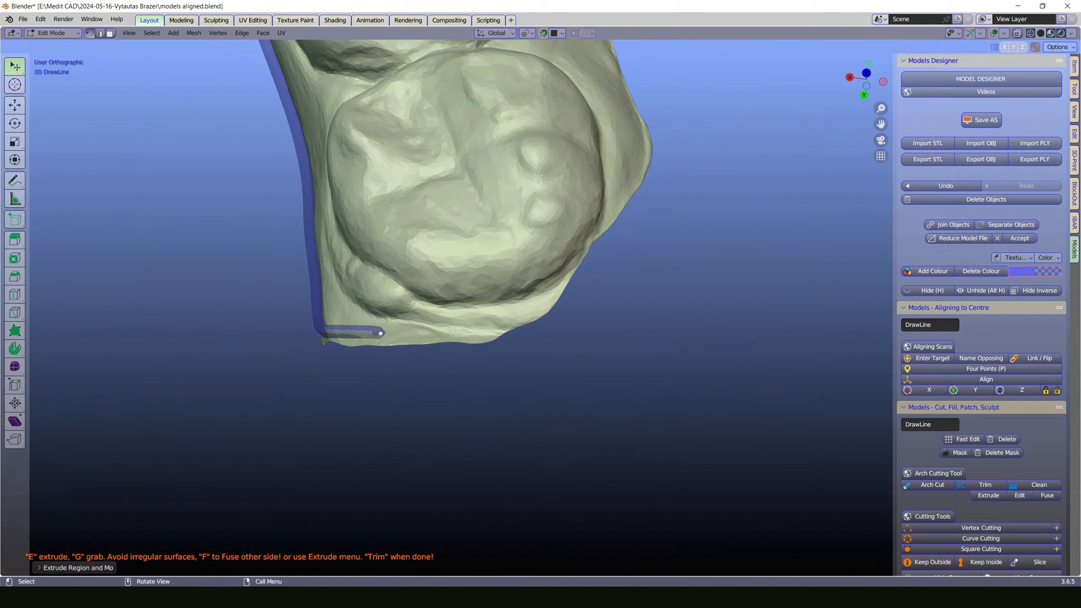
pyautogui.press('e')
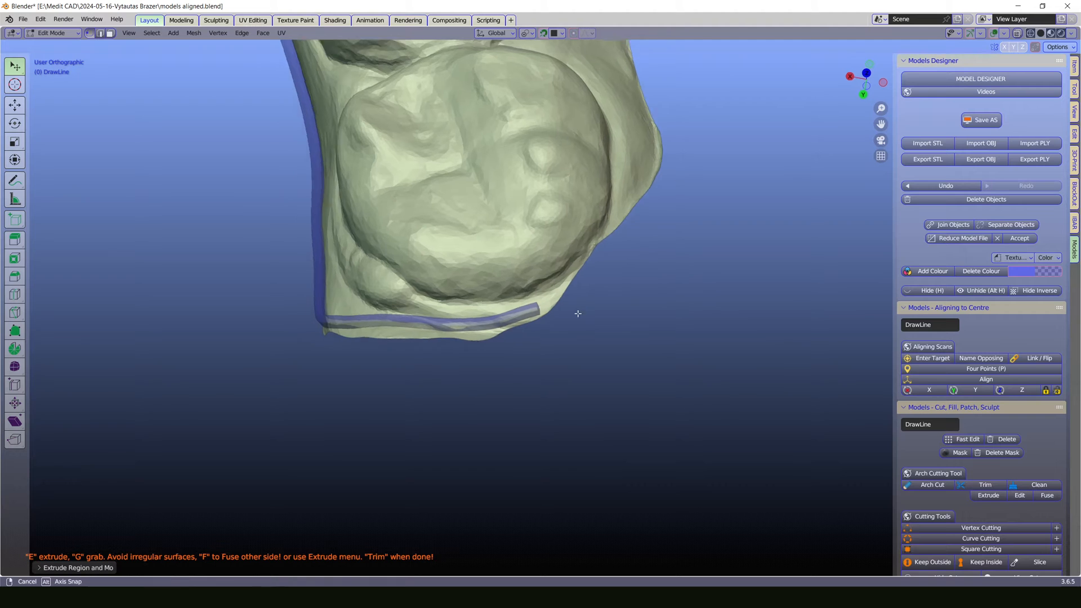
pyautogui.moveTo(578, 313); pyautogui.dragTo(519, 299, button='middle')
pyautogui.press('e')
pyautogui.click(615, 295)
pyautogui.press('e')
pyautogui.click(712, 294)
pyautogui.press('e')
pyautogui.click(793, 261)
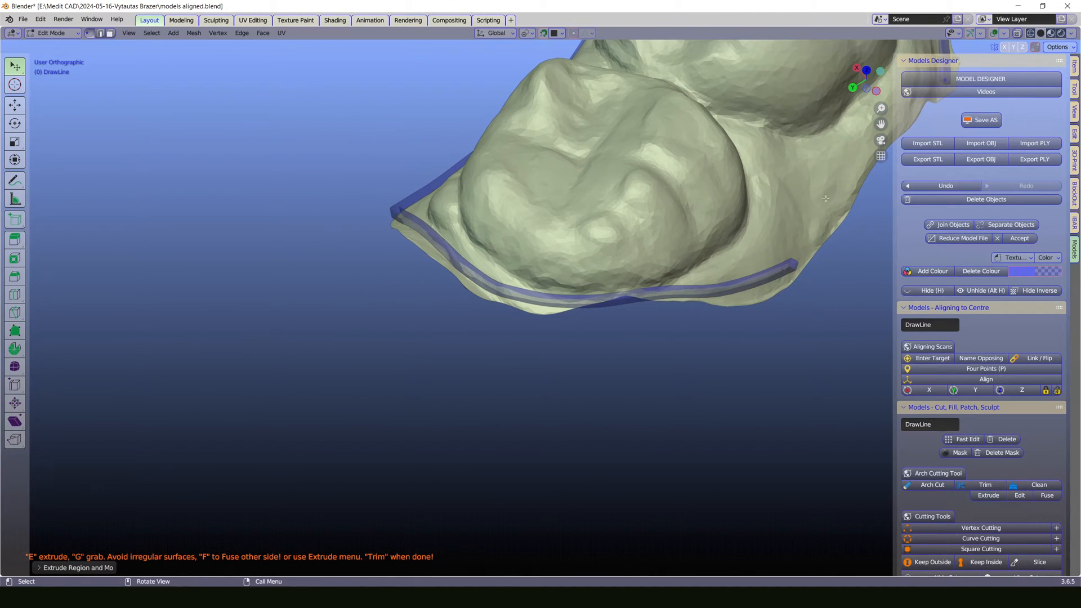
# Step: Bring the cut line forward along the cheek-side gum border beneath the molars until it meets its starting point
pyautogui.press('e')
pyautogui.click(855, 175)
pyautogui.moveTo(808, 287); pyautogui.dragTo(391, 279, button='middle')
pyautogui.press('e')
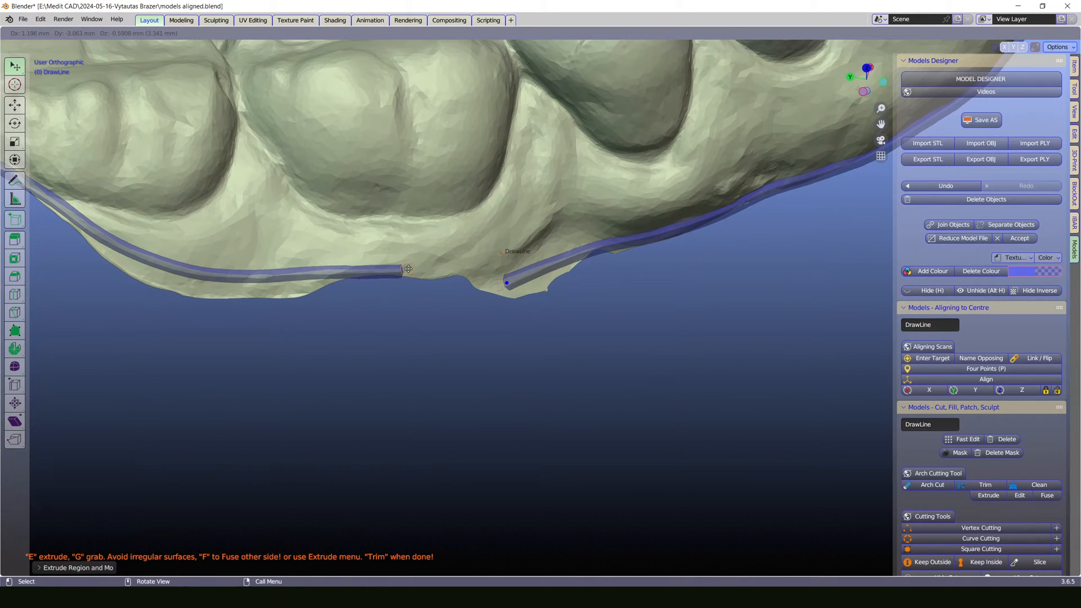
pyautogui.click(386, 271)
pyautogui.press('e')
pyautogui.click(464, 271)
pyautogui.press('e')
pyautogui.click(507, 283)
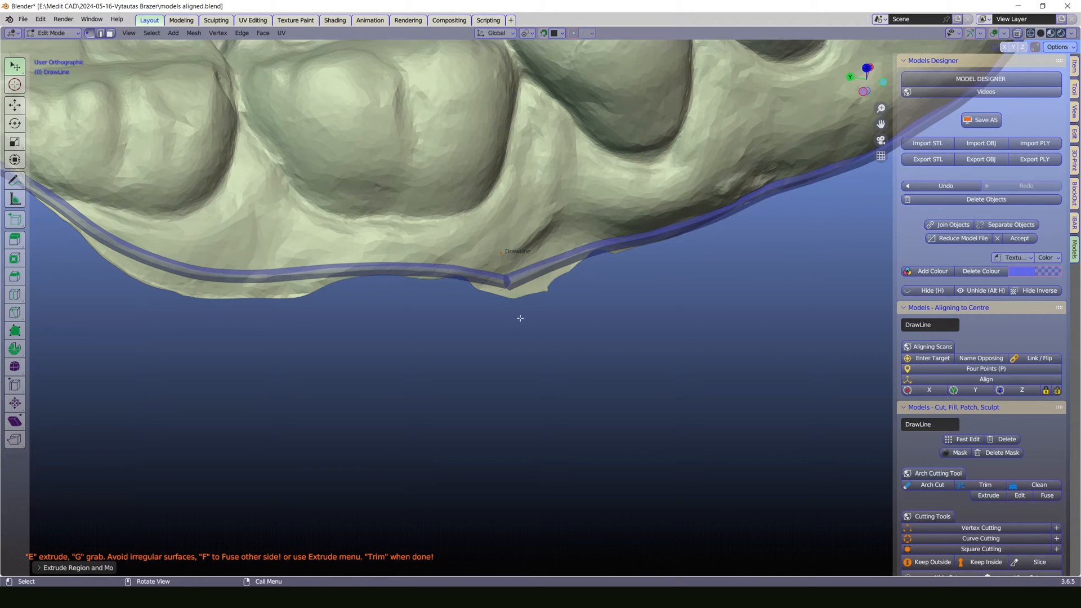
# Step: Move the cut line's end slightly away from its start, then fuse the two ends to close the loop
pyautogui.scroll(10, 511, 313)
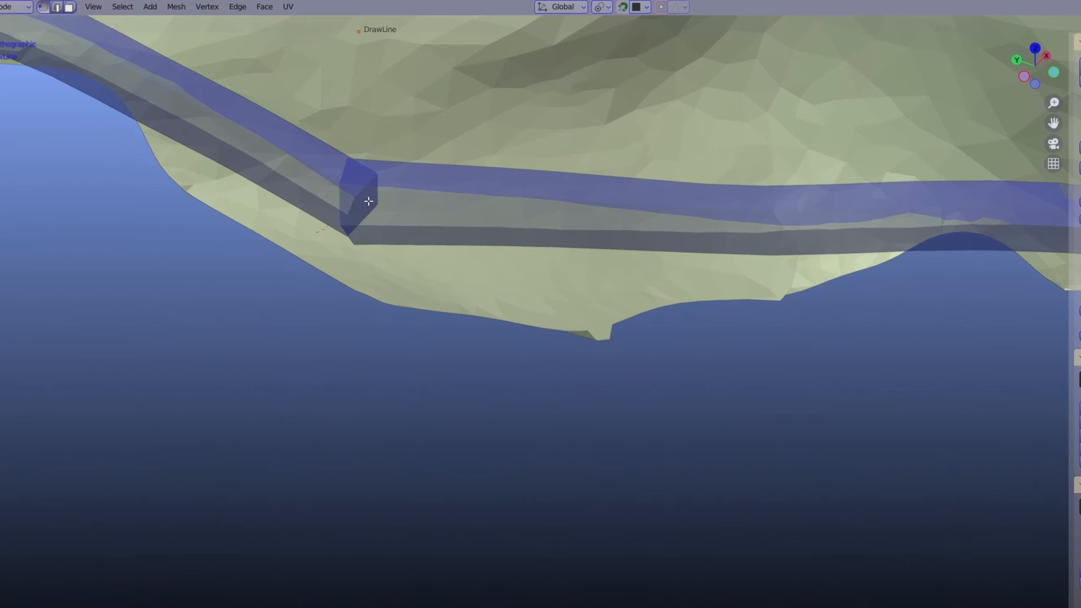
pyautogui.moveTo(369, 232); pyautogui.dragTo(319, 212, button='middle')
pyautogui.press('g')
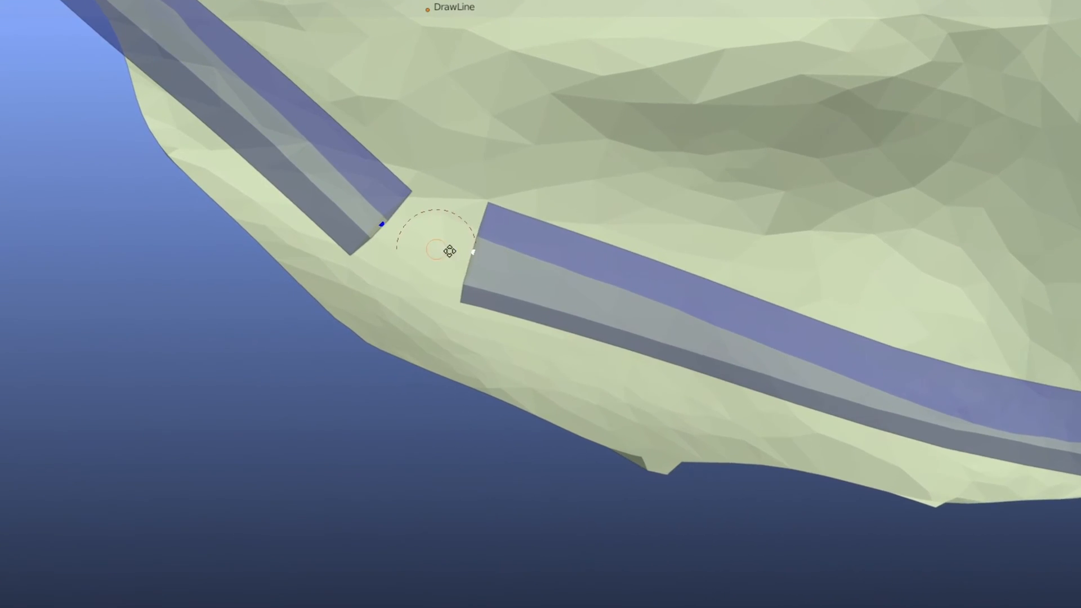
pyautogui.click(488, 257)
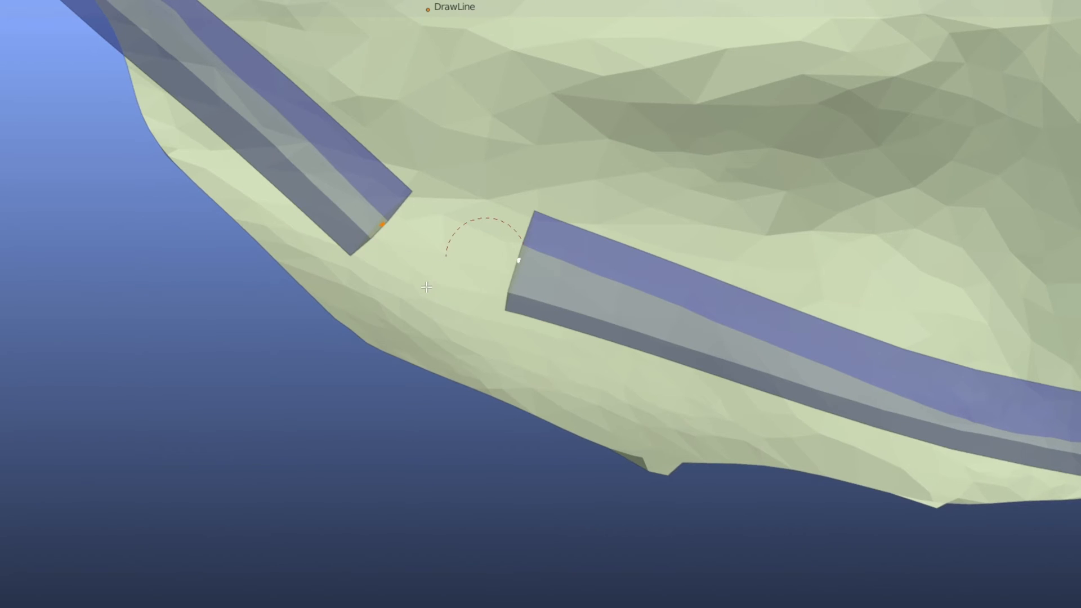
pyautogui.press('f')
pyautogui.scroll(-3, 503, 457)
pyautogui.moveTo(560, 388)
pyautogui.mouseDown(button='middle')
pyautogui.moveTo(564, 287)
pyautogui.moveTo(570, 381)
pyautogui.mouseUp(button='middle')
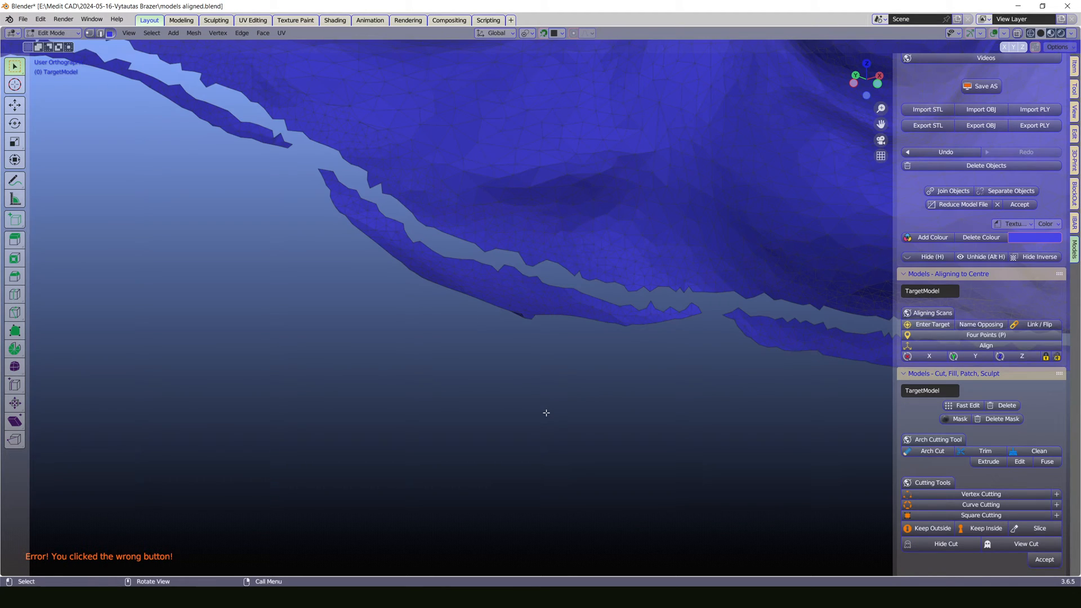
# Step: Select a face on the main jaw piece and clean away the ragged strips separated outside the cut line
pyautogui.scroll(-8, 507, 394)
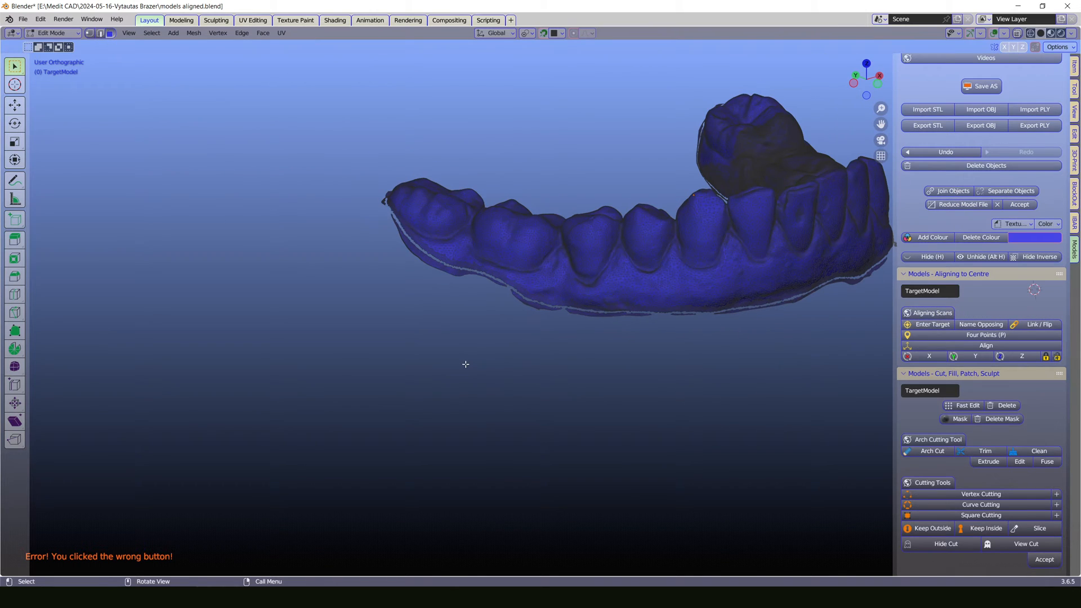
pyautogui.scroll(6, 615, 309)
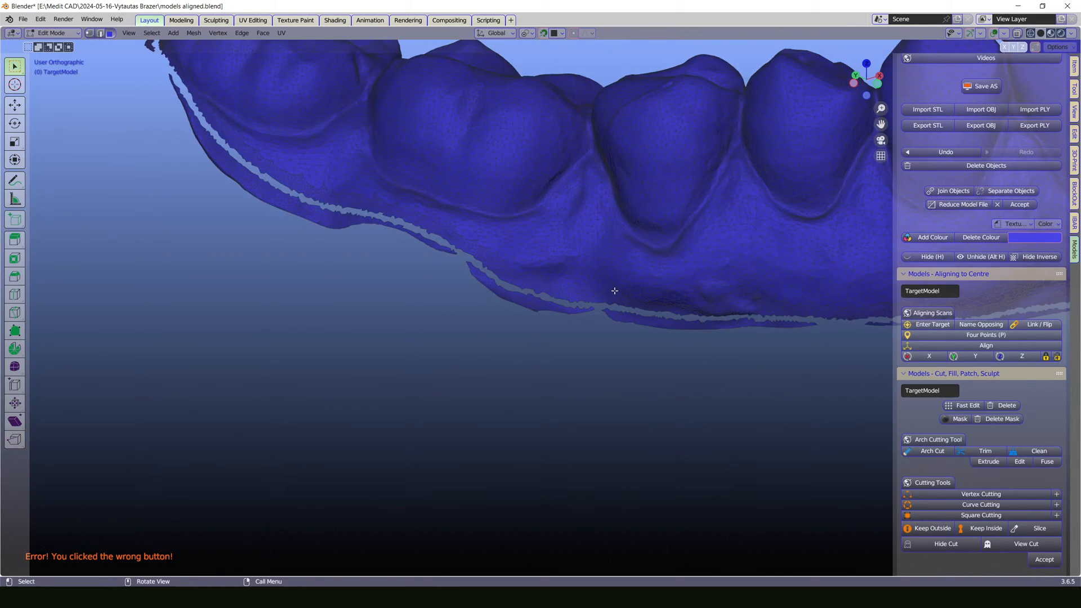
pyautogui.click(564, 209)
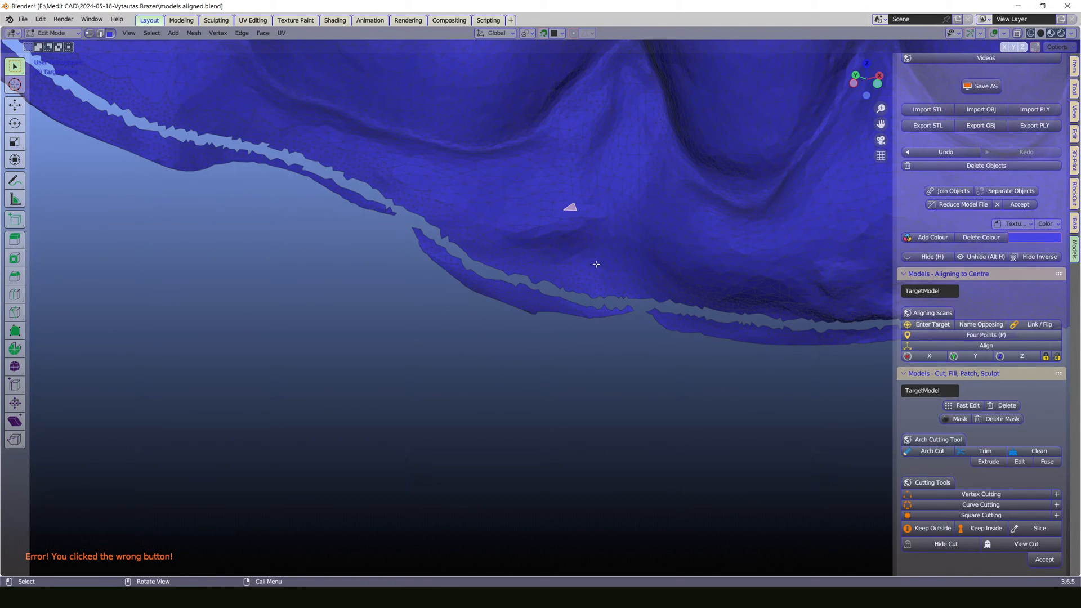
pyautogui.click(1040, 453)
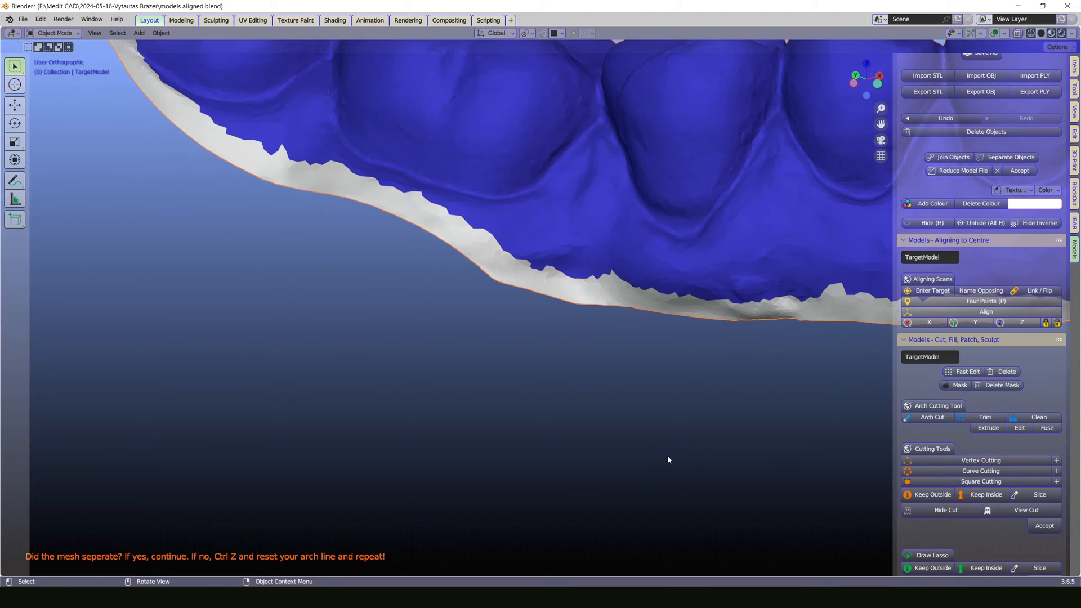
pyautogui.scroll(-5, 664, 456)
pyautogui.moveTo(664, 456); pyautogui.dragTo(499, 441, button='middle')
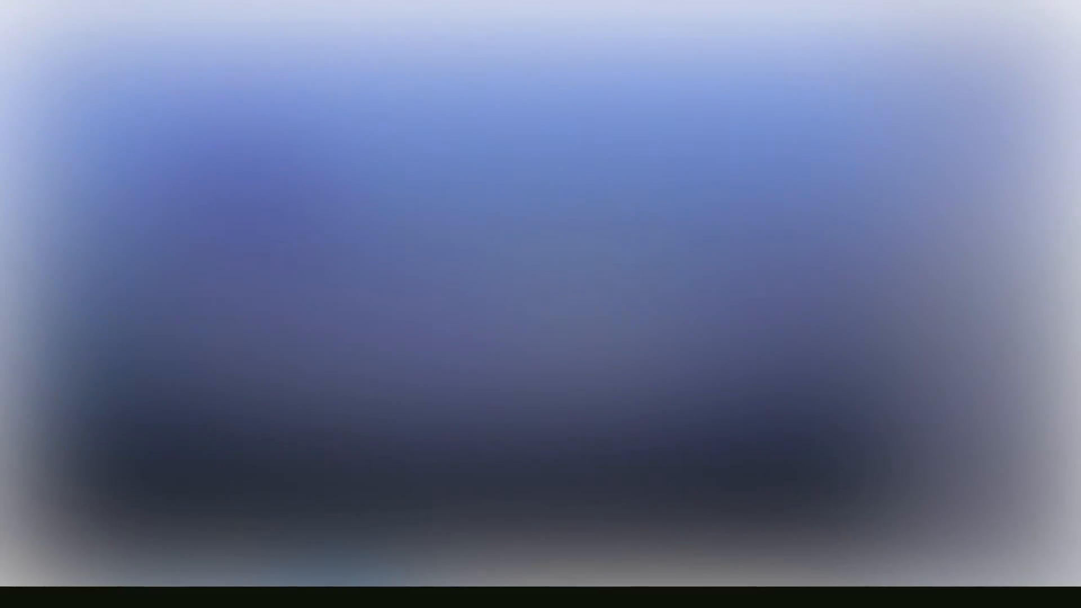
# Step: Generate a lower base without a border for the trimmed lower jaw model
pyautogui.moveTo(821, 374); pyautogui.dragTo(688, 387, button='middle')
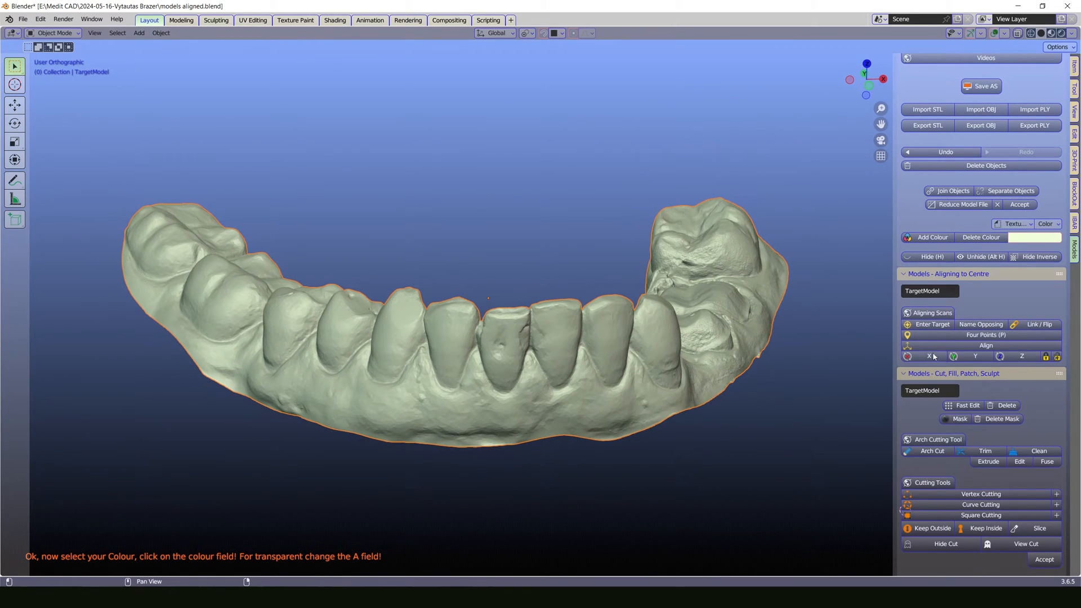
pyautogui.scroll(2, 956, 462)
pyautogui.scroll(-10, 966, 393)
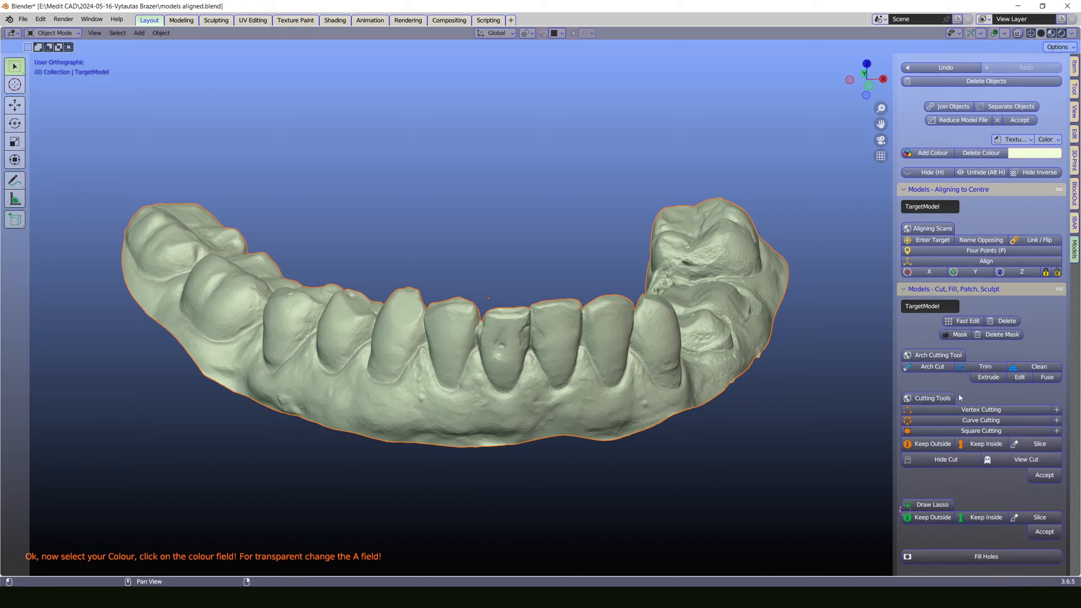
pyautogui.scroll(-10, 951, 349)
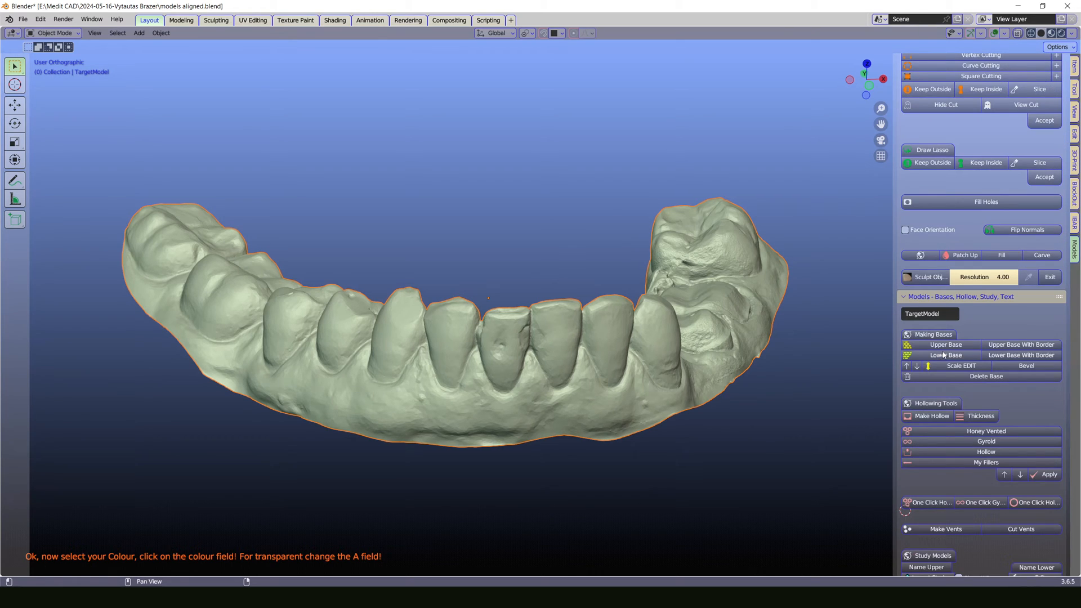
pyautogui.click(967, 358)
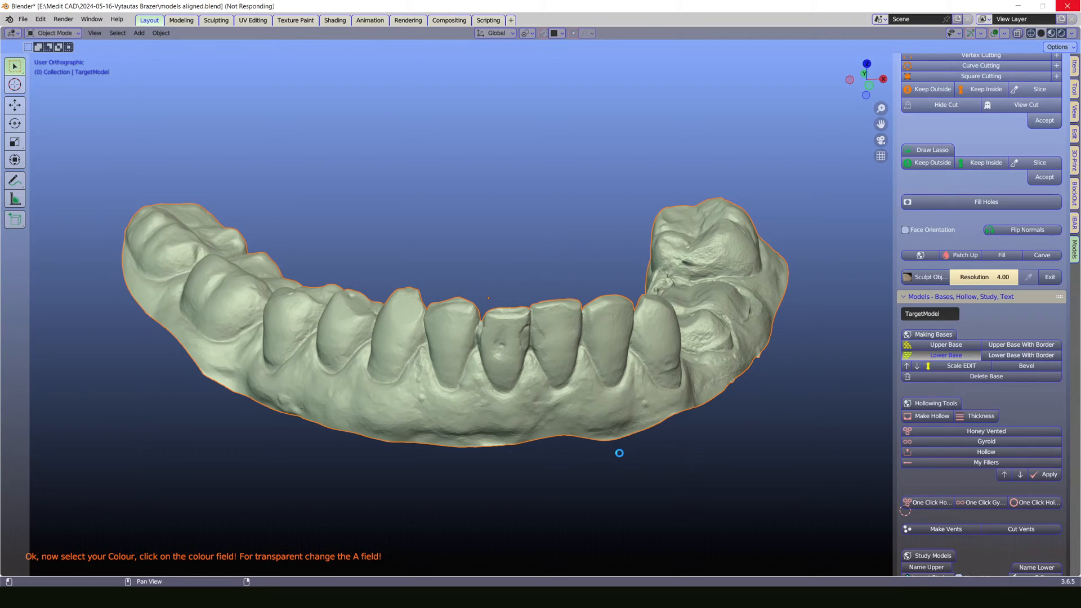
# Step: Unhide the upper jaw model and select it
pyautogui.moveTo(616, 451)
pyautogui.mouseDown(button='middle')
pyautogui.moveTo(570, 430)
pyautogui.moveTo(504, 343)
pyautogui.moveTo(611, 445)
pyautogui.moveTo(604, 441)
pyautogui.mouseUp(button='middle')
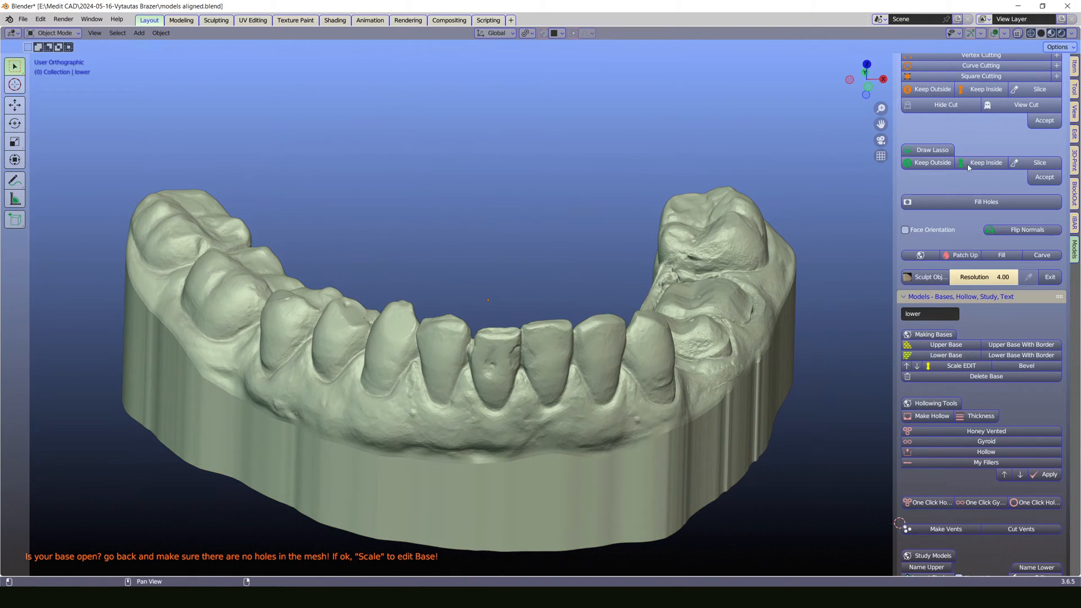
pyautogui.scroll(10, 994, 266)
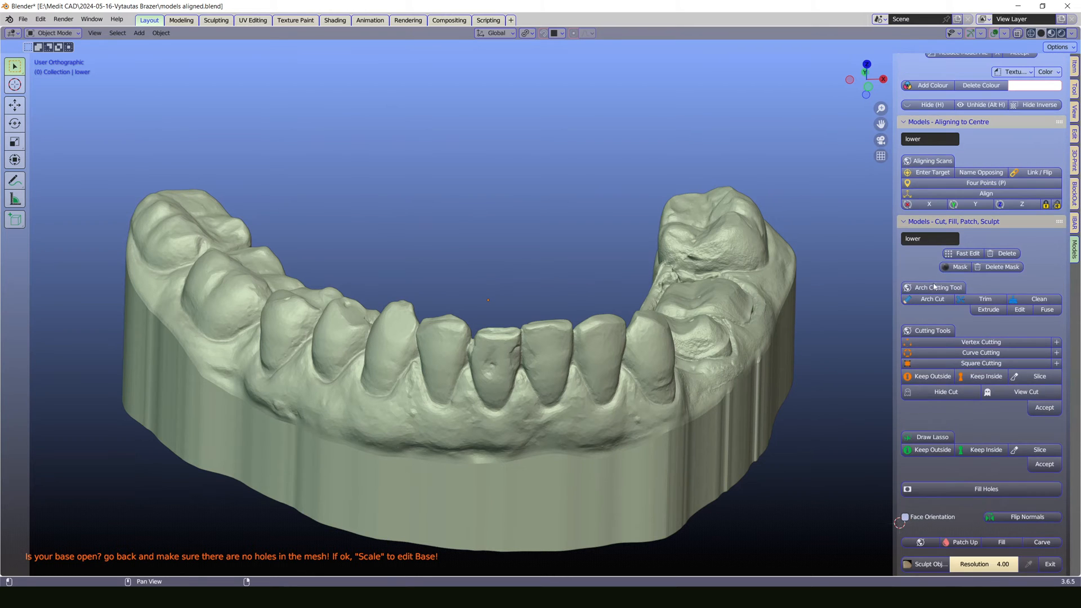
pyautogui.scroll(5, 980, 345)
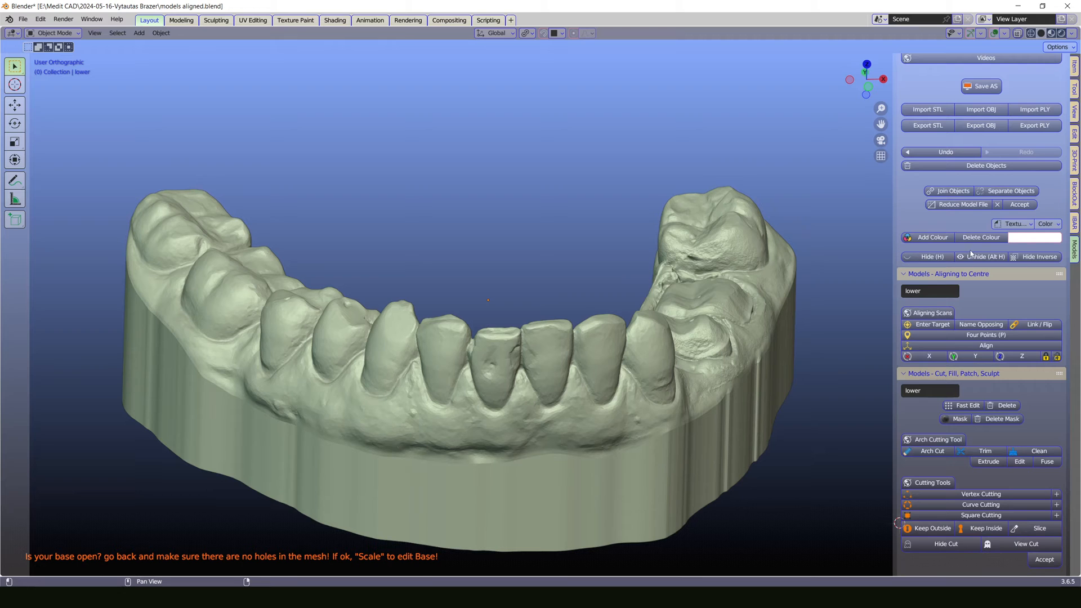
pyautogui.click(970, 256)
pyautogui.click(684, 320)
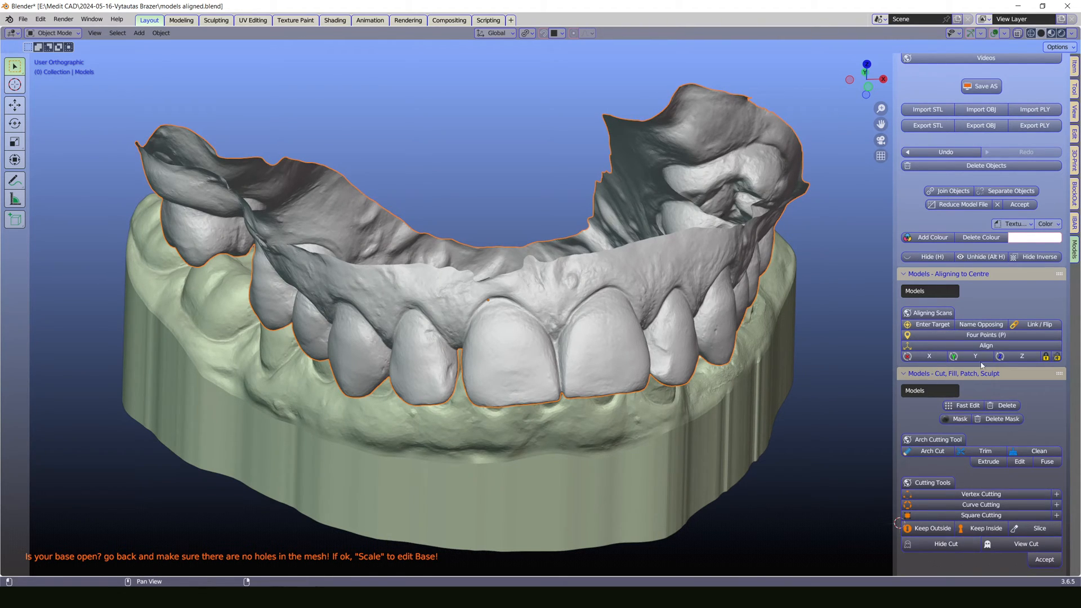
# Step: Generate an upper base without a border for the untrimmed upper jaw model and inspect the slit in its wall
pyautogui.scroll(-14, 995, 374)
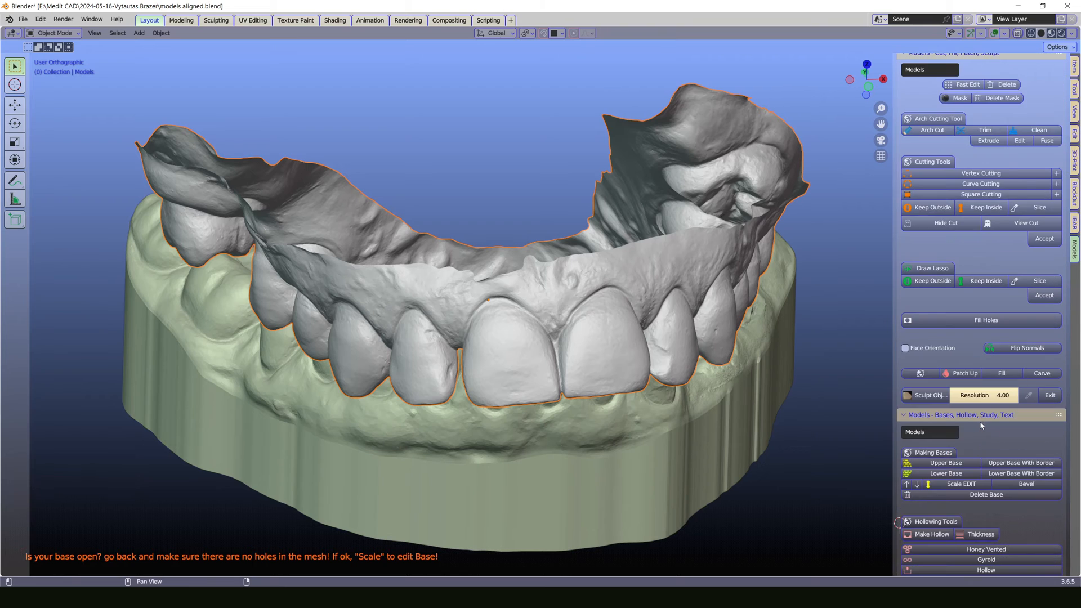
pyautogui.click(943, 279)
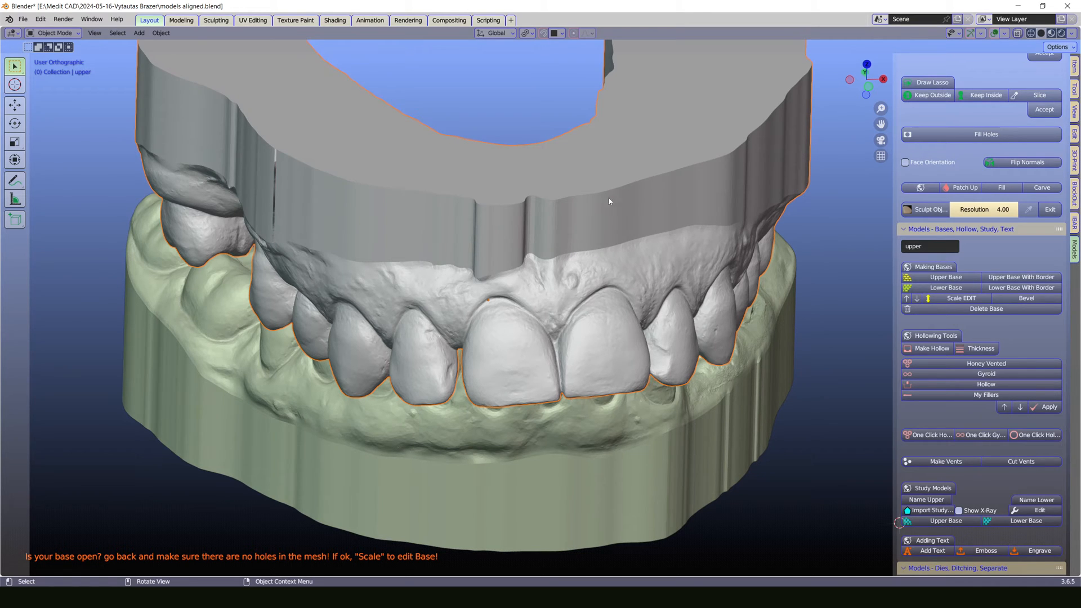
pyautogui.moveTo(519, 313); pyautogui.dragTo(362, 181, button='middle')
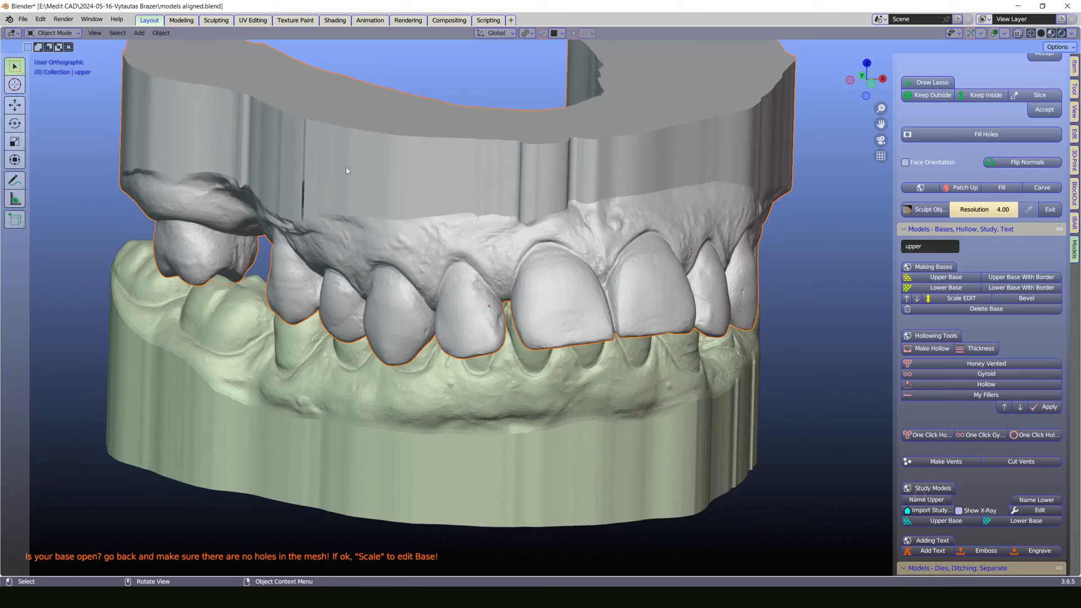
pyautogui.scroll(4, 280, 181)
pyautogui.moveTo(280, 181); pyautogui.dragTo(181, 318, button='middle')
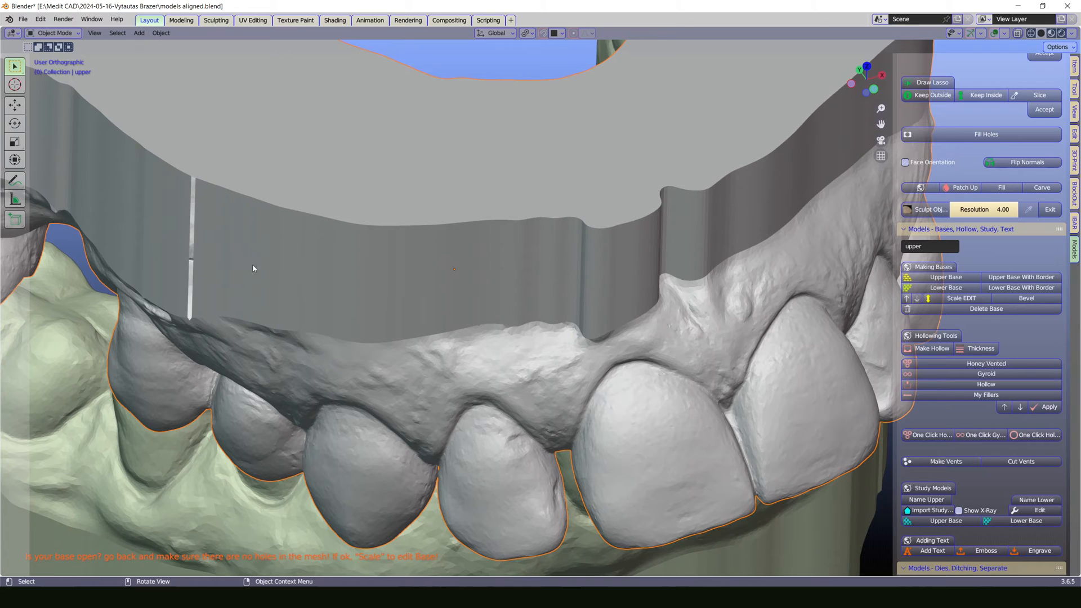
pyautogui.scroll(-5, 433, 359)
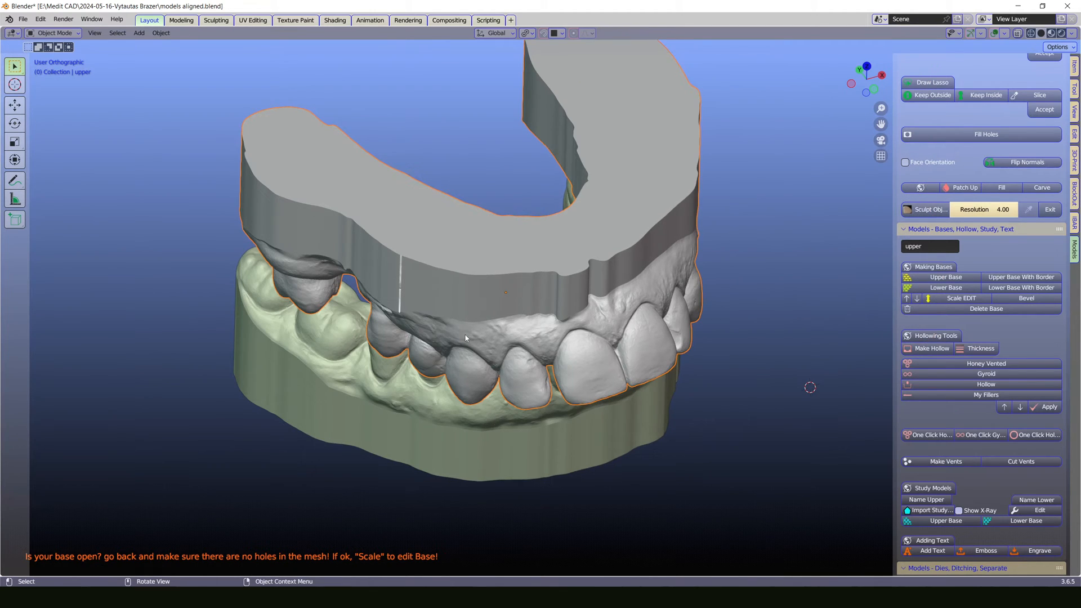
# Step: Try to close the slit in the upper base by filling the model's holes
pyautogui.scroll(-3, 1013, 487)
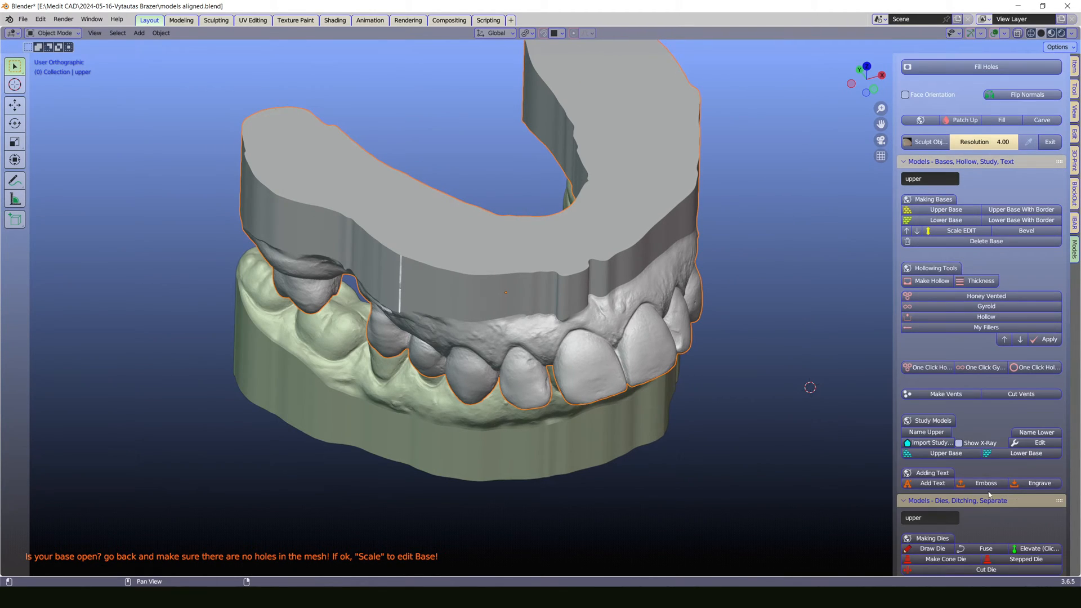
pyautogui.scroll(-20, 989, 493)
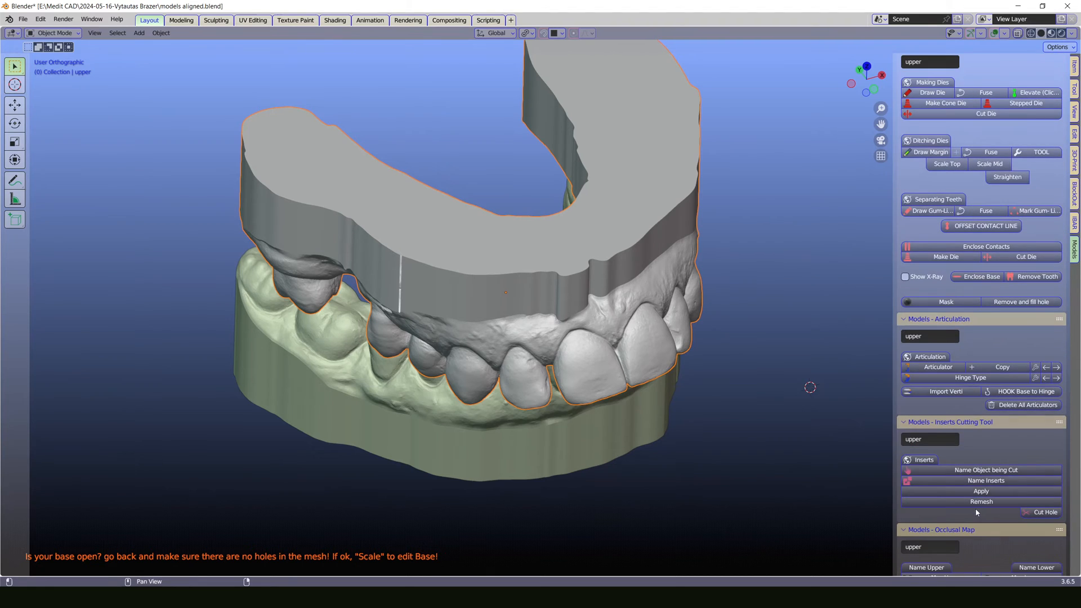
pyautogui.scroll(3, 968, 495)
pyautogui.scroll(6, 966, 471)
pyautogui.scroll(9, 945, 473)
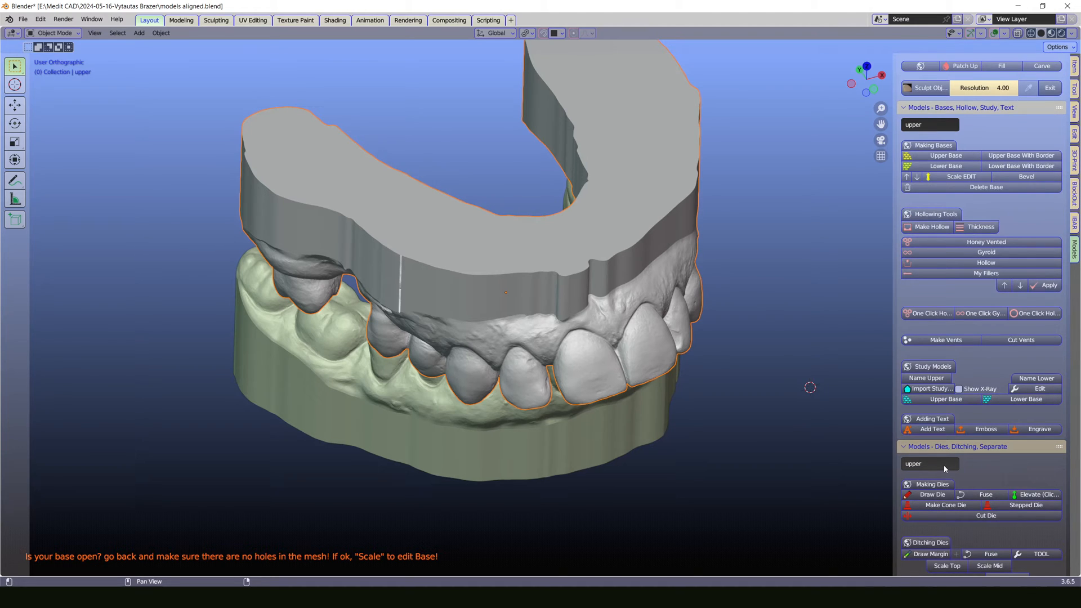
pyautogui.scroll(9, 944, 468)
pyautogui.click(989, 217)
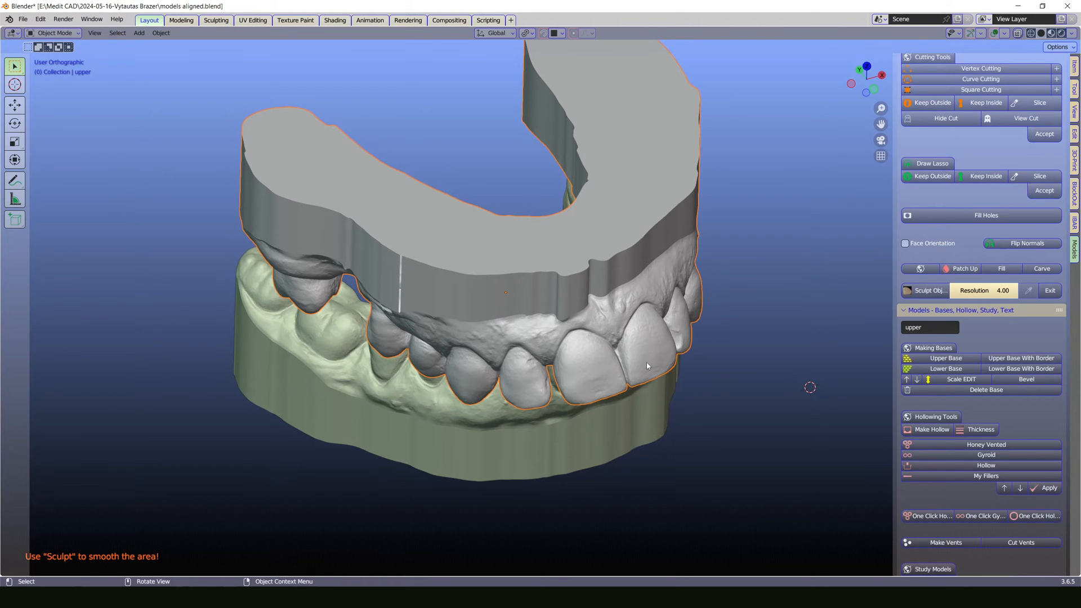
# Step: Inspect the slit above the premolars, then undo the hole filling and the upper base
pyautogui.moveTo(646, 364); pyautogui.dragTo(718, 309, button='middle')
pyautogui.scroll(8, 530, 218)
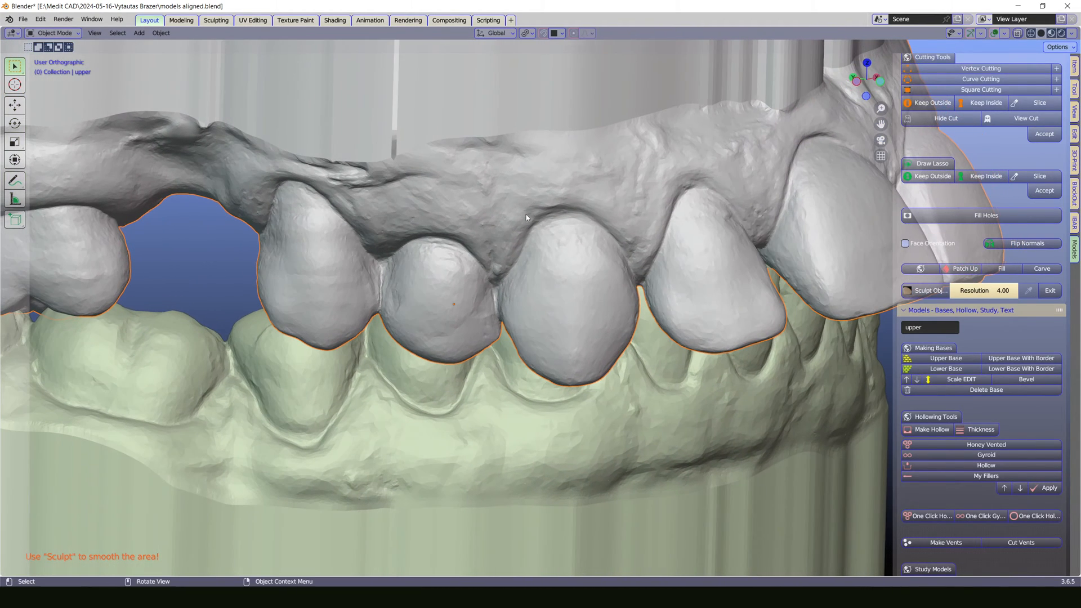
pyautogui.hotkey('alt', 'a')
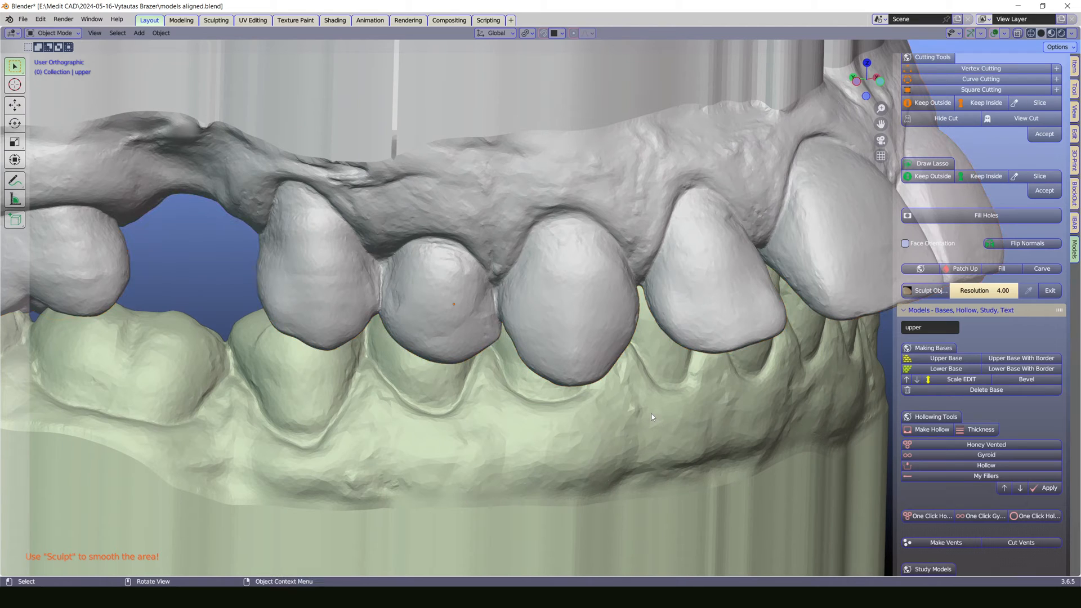
pyautogui.hotkey('ctrl', 'z')
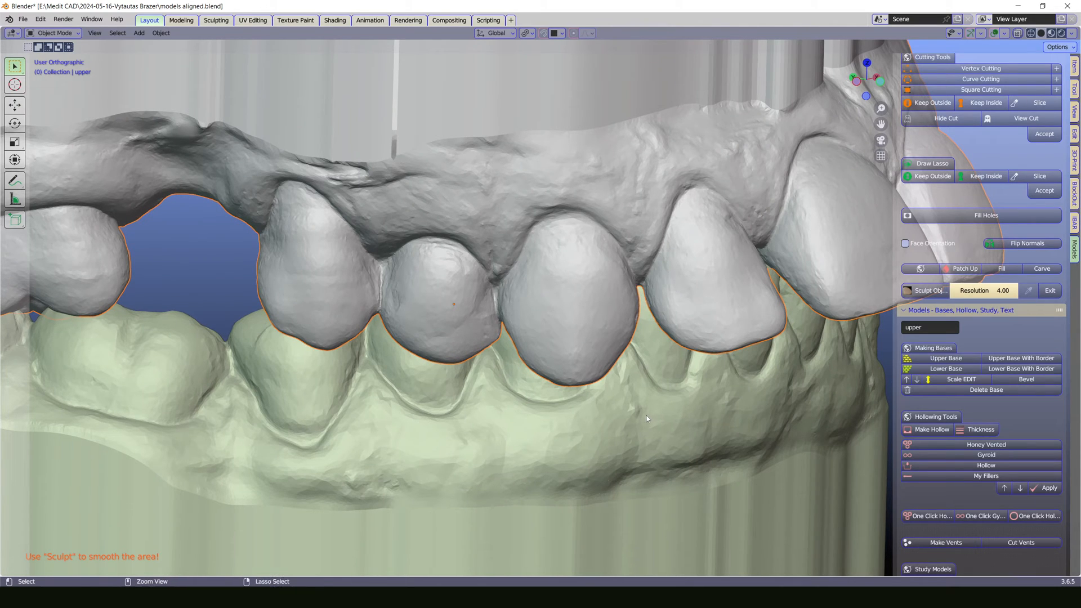
pyautogui.moveTo(477, 376); pyautogui.dragTo(261, 267, button='middle')
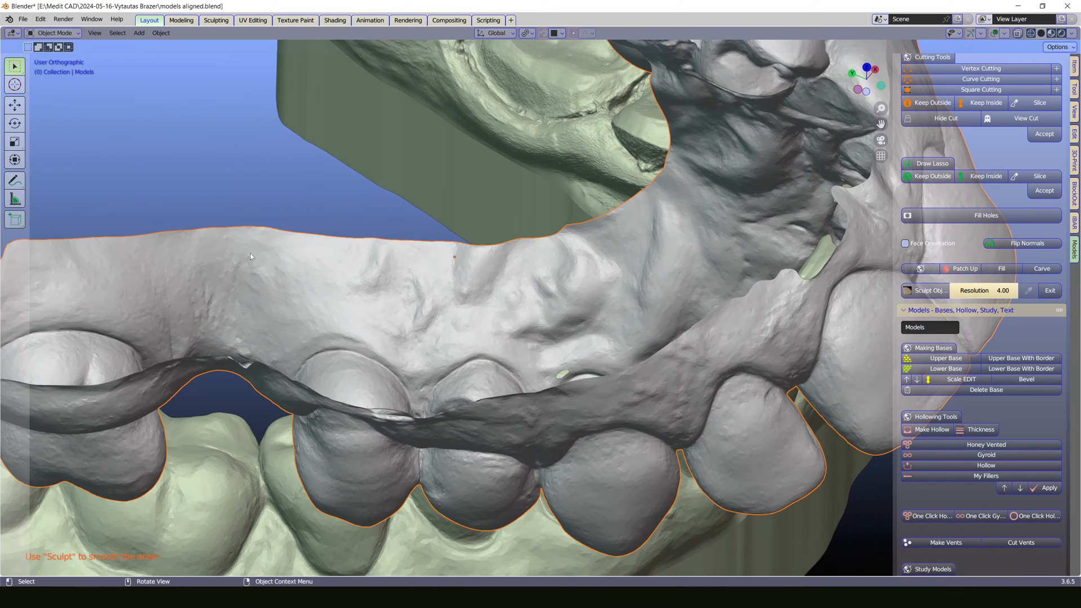
# Step: Select the lower jaw model and hide it to leave only the upper jaw in view
pyautogui.click(201, 204)
pyautogui.click(501, 553)
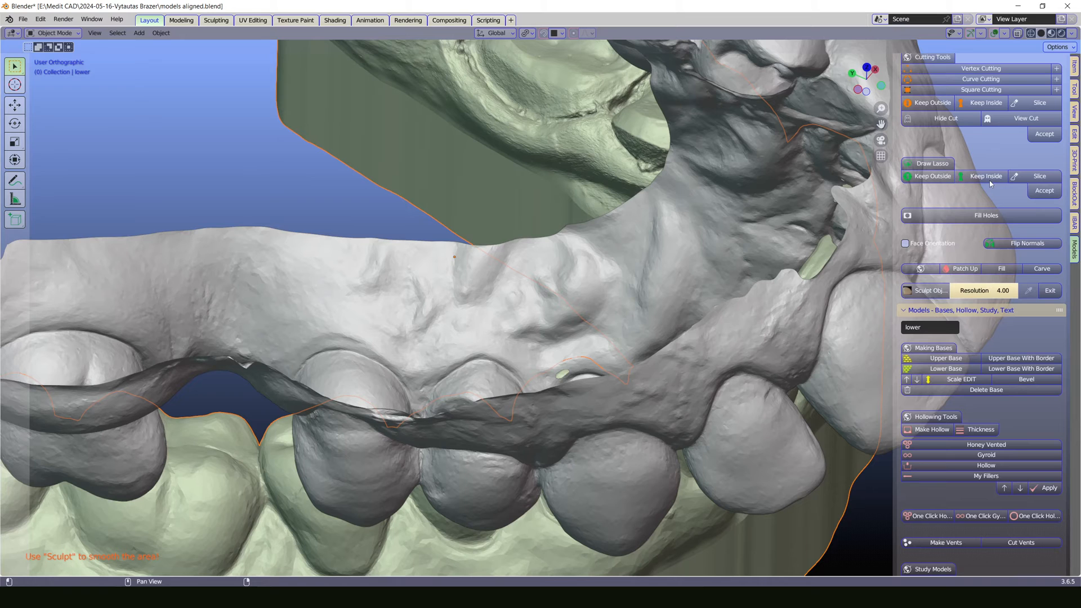
pyautogui.scroll(10, 955, 273)
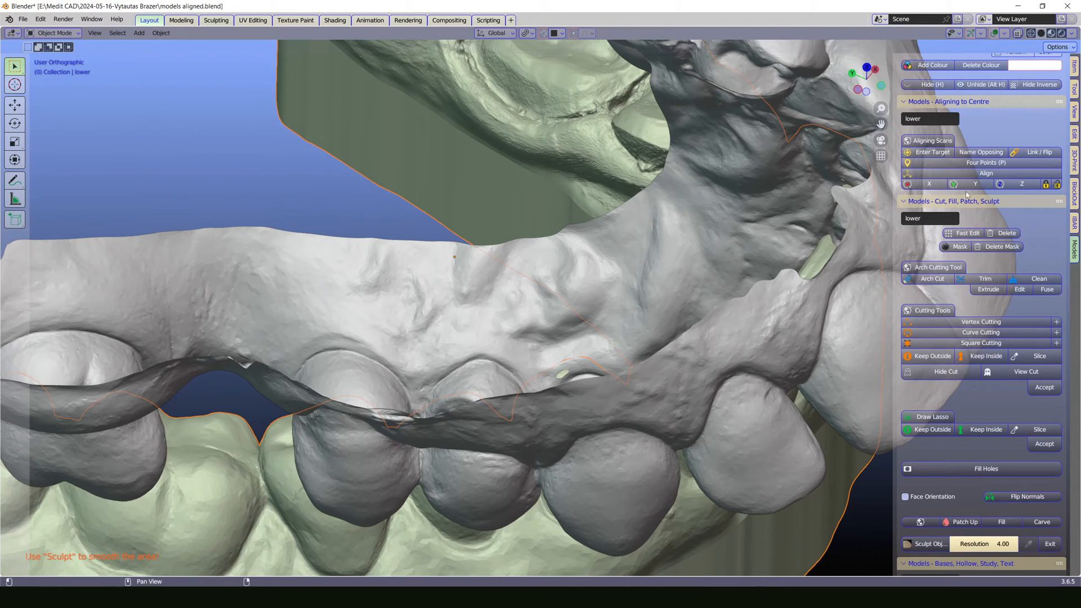
pyautogui.scroll(3, 964, 193)
pyautogui.click(929, 152)
# Step: Open the upper jaw model in Fast Edit, circle-select the ragged strip along the gum edge above the premolars, and delete it
pyautogui.scroll(-5, 444, 293)
pyautogui.moveTo(444, 293); pyautogui.dragTo(462, 222, button='middle')
pyautogui.scroll(2, 455, 233)
pyautogui.moveTo(419, 203); pyautogui.dragTo(411, 128, button='middle')
pyautogui.rightClick(411, 128)
pyautogui.moveTo(738, 130); pyautogui.dragTo(769, 87, button='middle')
pyautogui.keyDown('shift'); pyautogui.moveTo(685, 91); pyautogui.dragTo(667, 200, button='middle'); pyautogui.keyUp('shift')
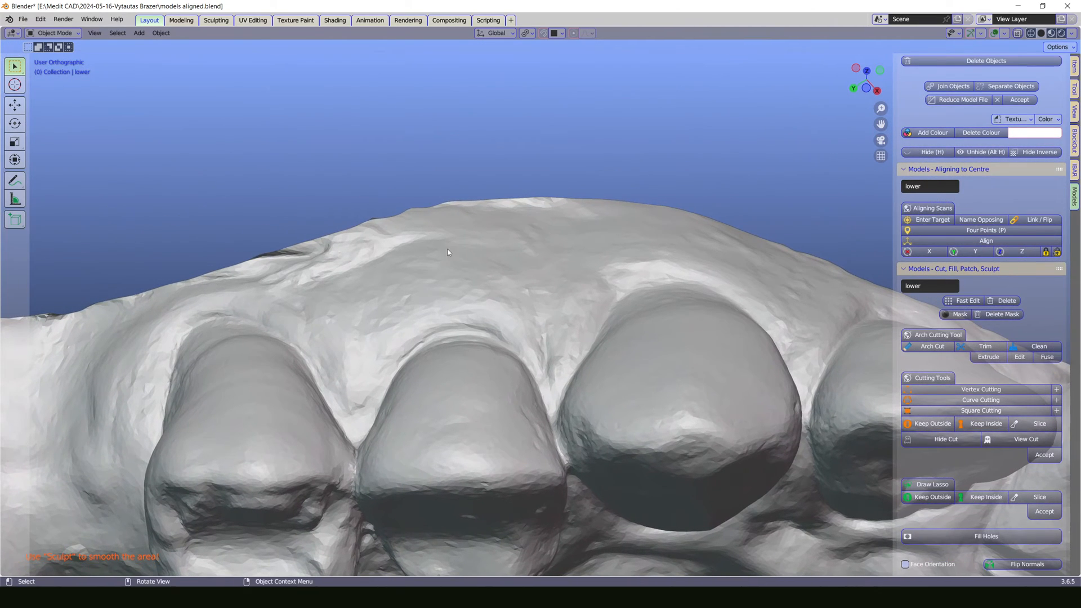
pyautogui.click(513, 367)
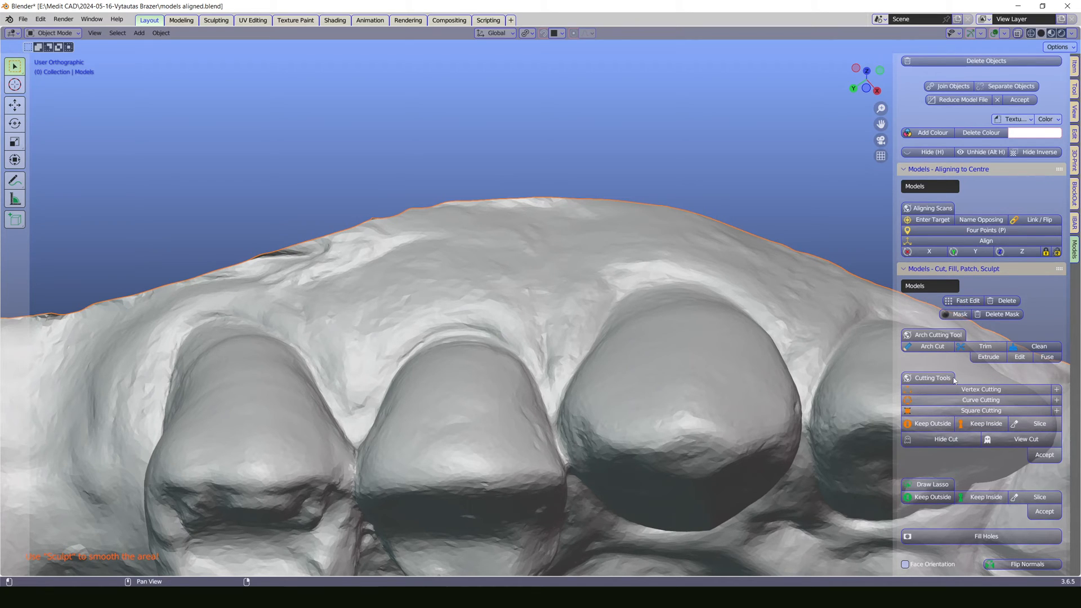
pyautogui.click(964, 301)
pyautogui.moveTo(437, 164); pyautogui.dragTo(536, 141, button='middle')
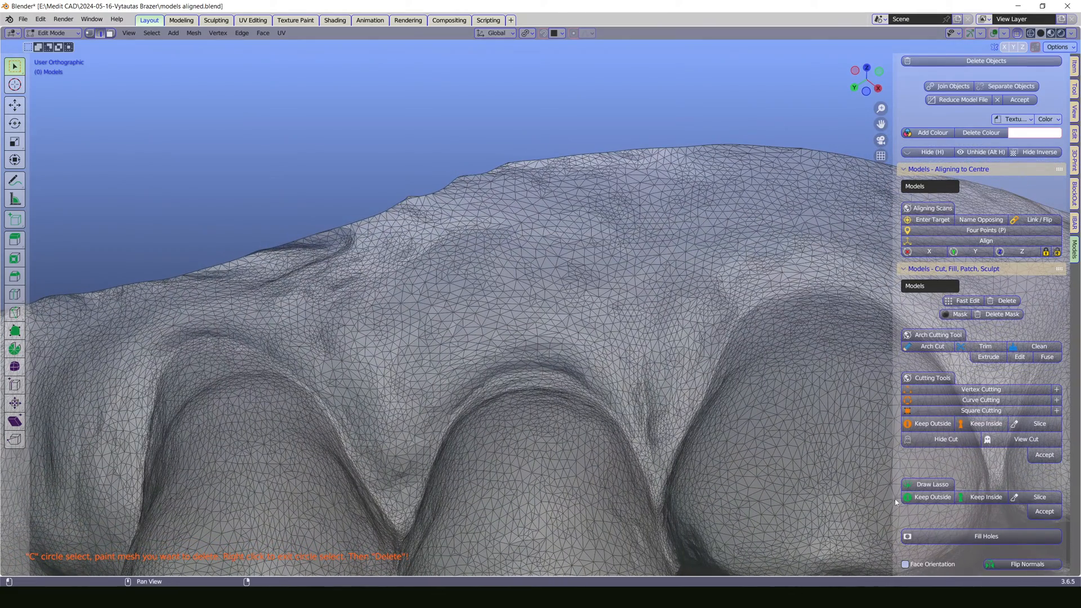
pyautogui.press('c')
pyautogui.moveTo(524, 156); pyautogui.dragTo(275, 241)
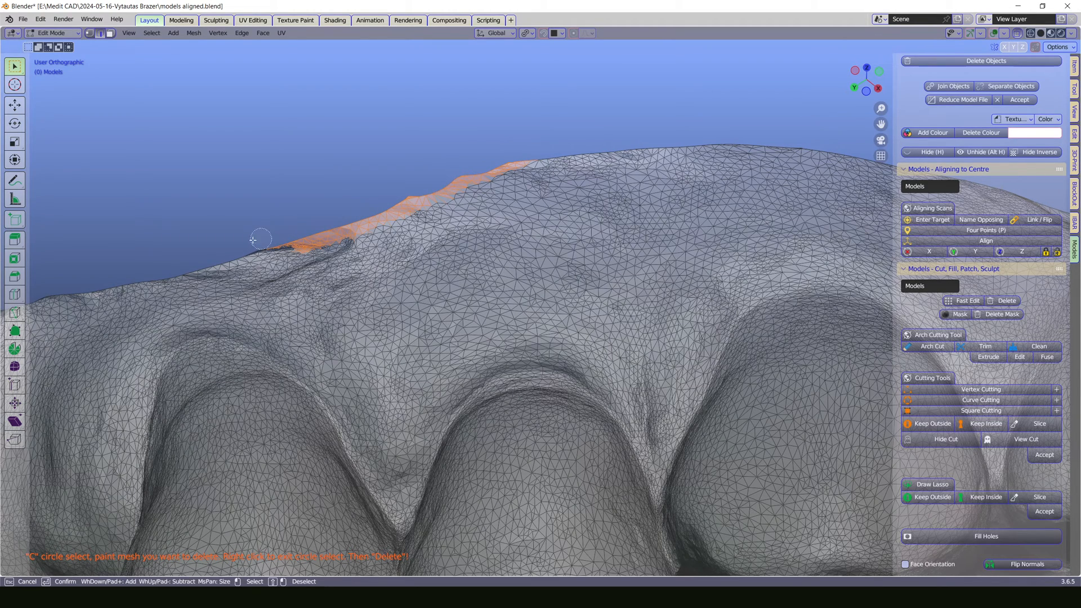
pyautogui.rightClick(305, 170)
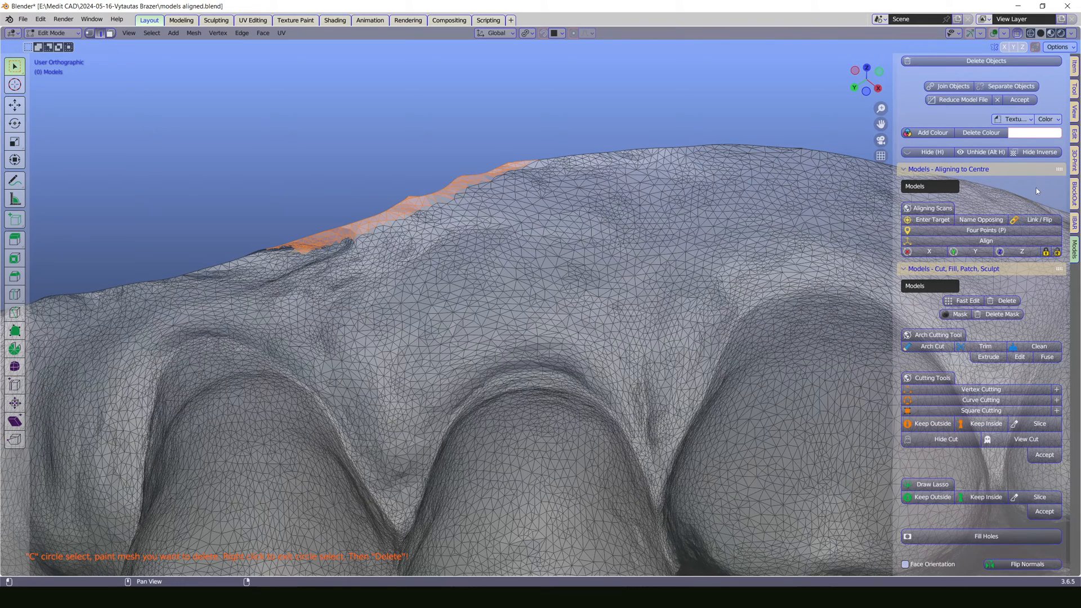
pyautogui.click(1004, 301)
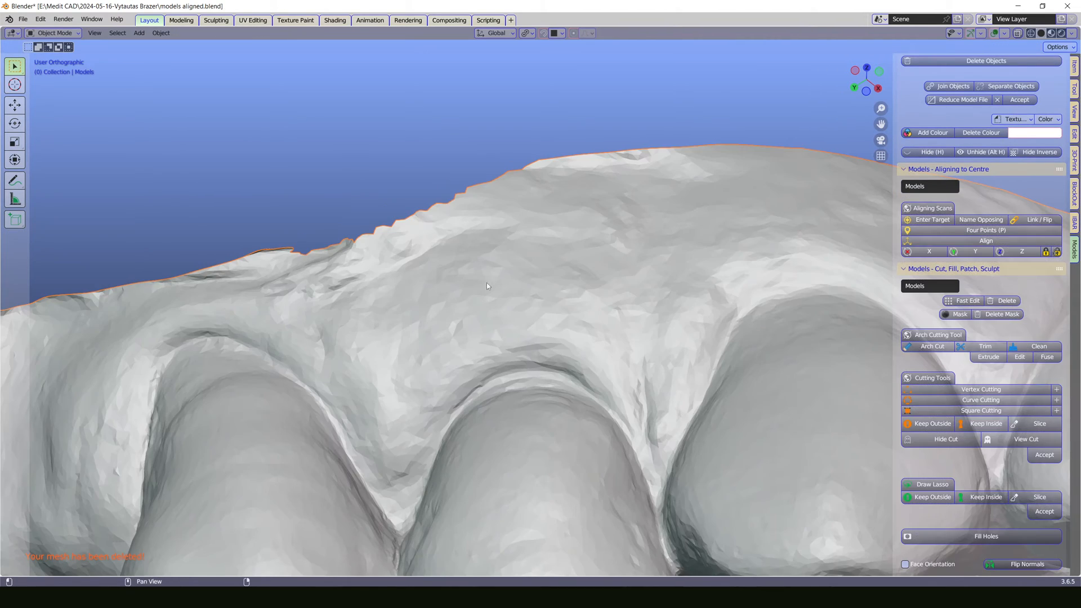
# Step: Circle-select and delete the remaining ragged flap on the upper gum edge beside the tooth gap, and try to clean the mesh
pyautogui.moveTo(353, 144); pyautogui.dragTo(547, 97, button='middle')
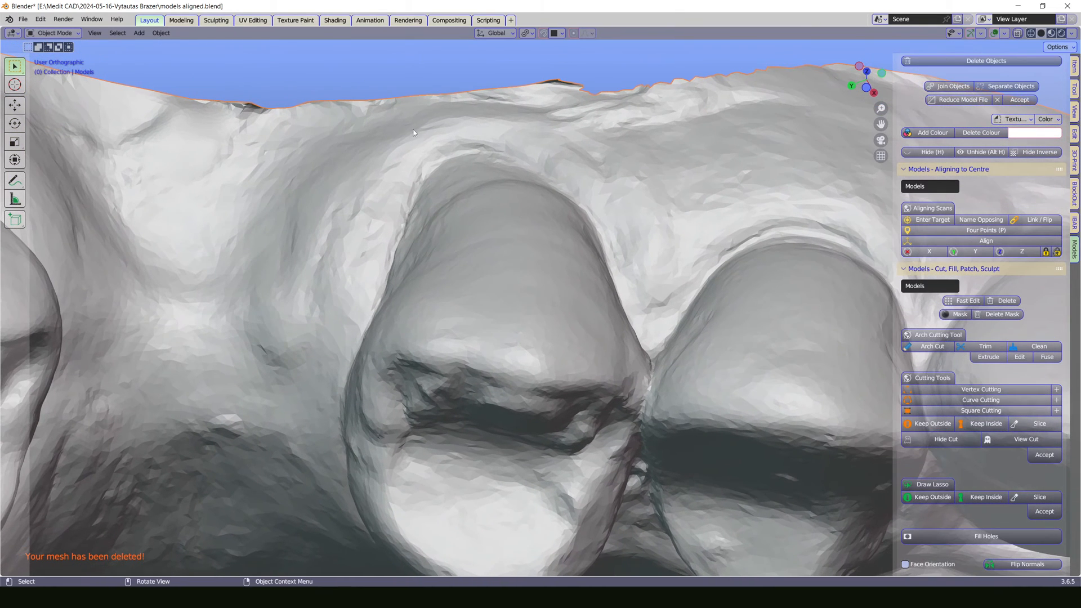
pyautogui.press('c')
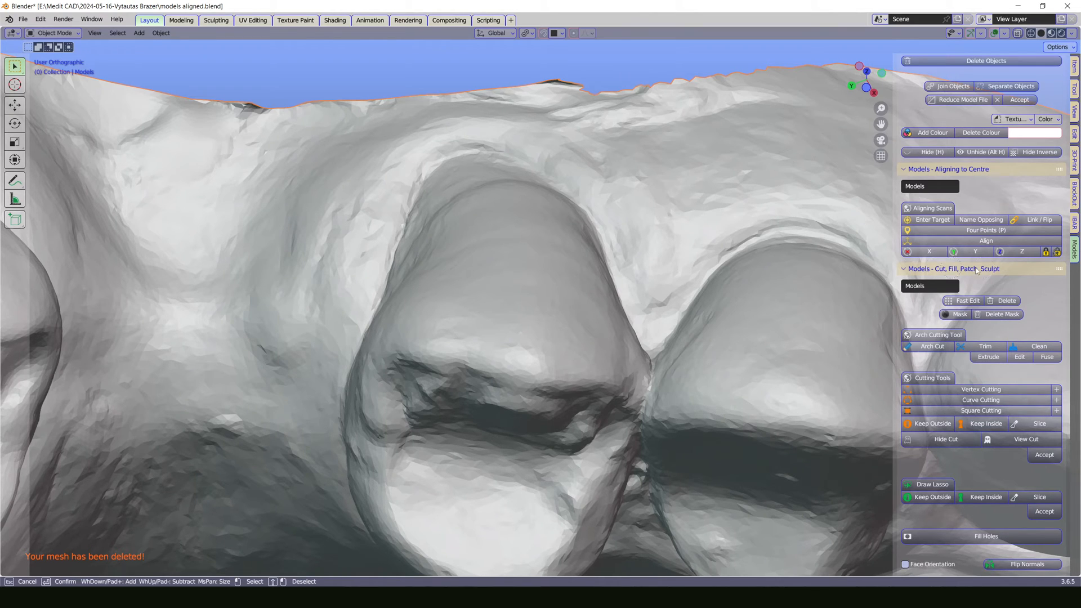
pyautogui.press('Escape')
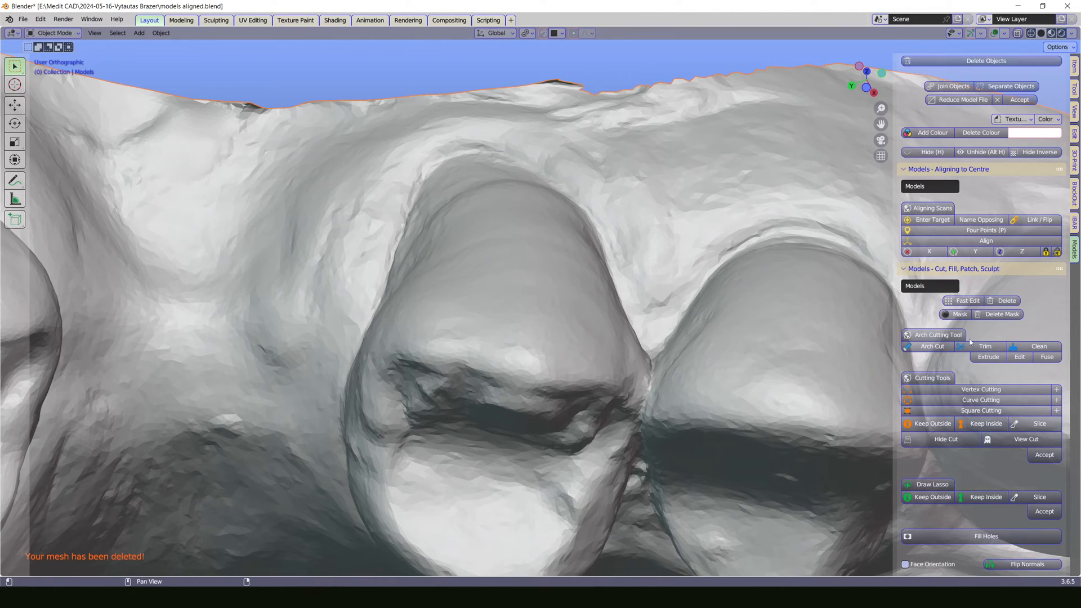
pyautogui.click(964, 301)
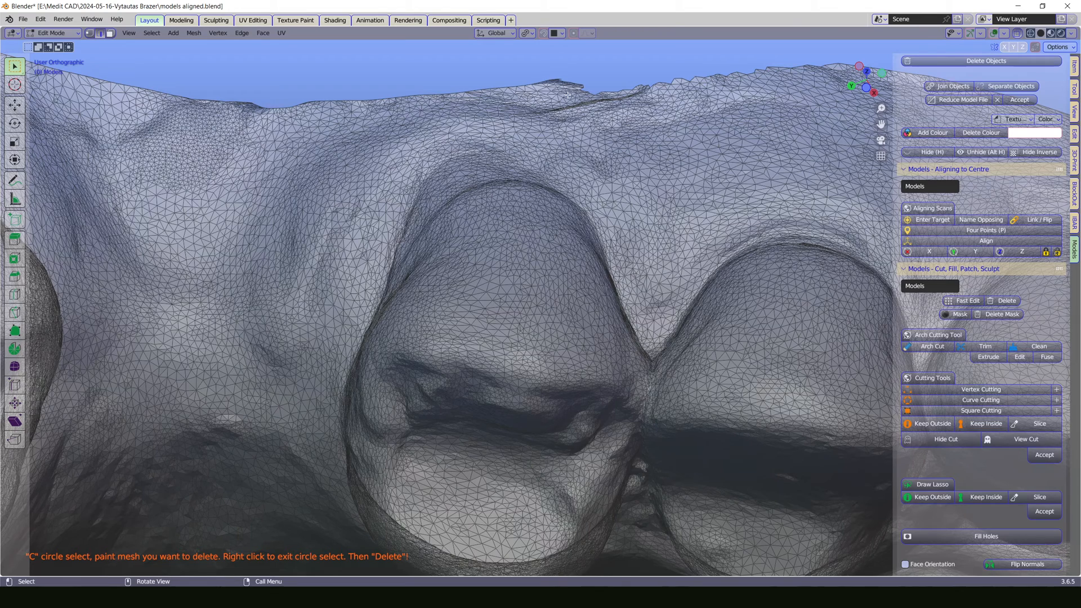
pyautogui.press('c')
pyautogui.moveTo(583, 85); pyautogui.dragTo(512, 83)
pyautogui.rightClick(695, 86)
pyautogui.click(1007, 301)
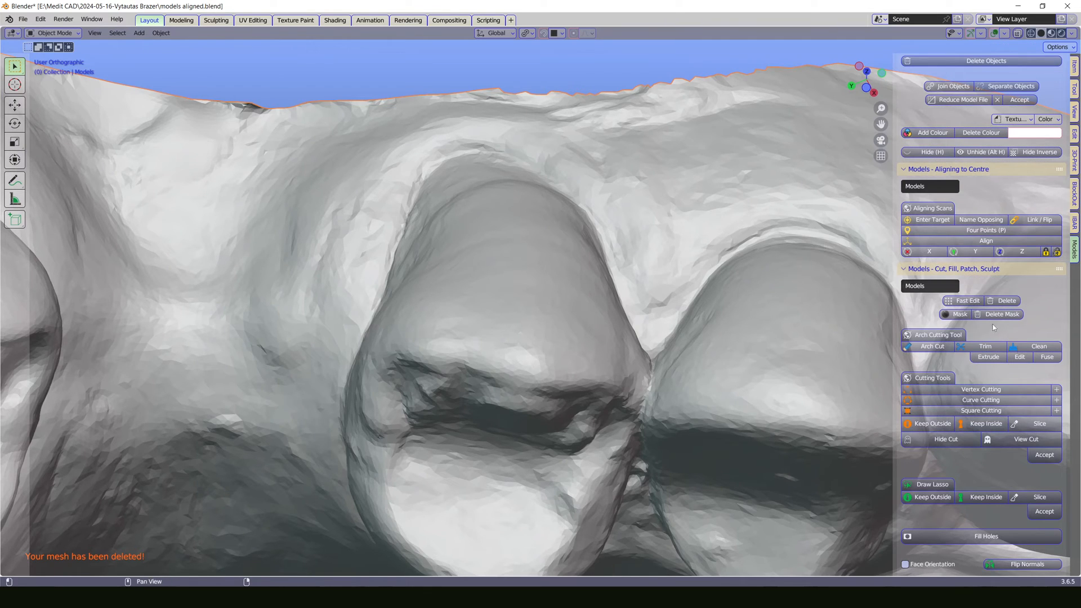
pyautogui.click(1041, 347)
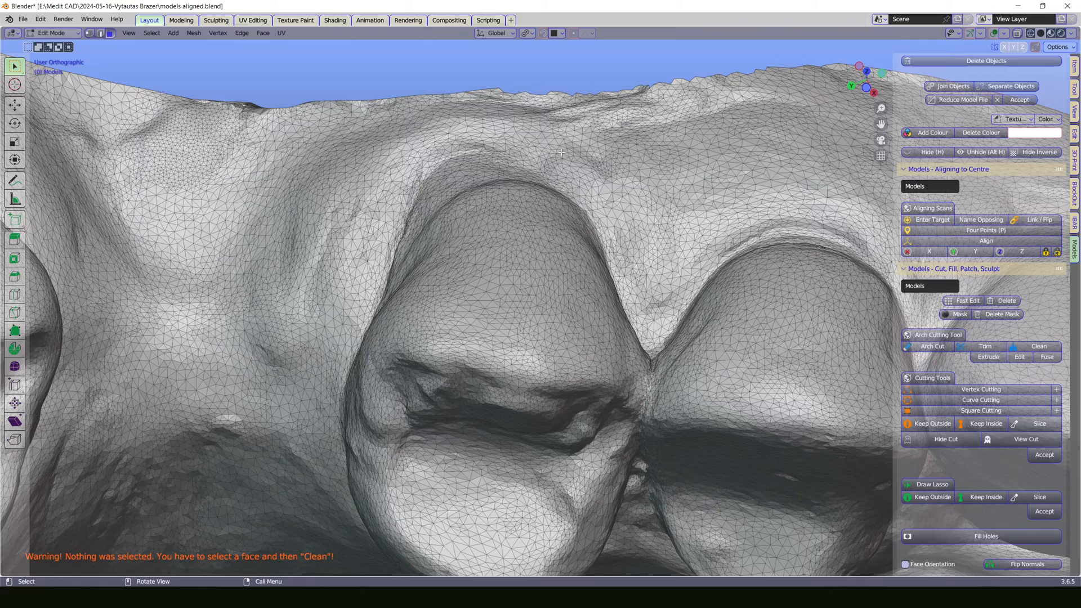
# Step: Generate an upper base without a border for the upper jaw model with its ragged edge removed
pyautogui.scroll(-5, 579, 185)
pyautogui.moveTo(580, 185); pyautogui.dragTo(881, 276, button='middle')
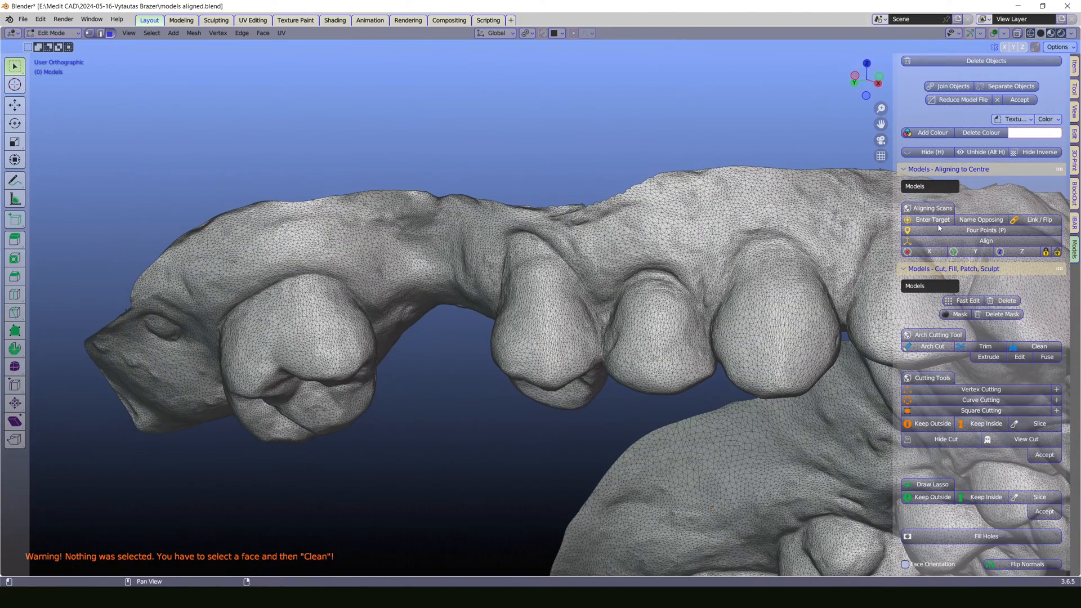
pyautogui.scroll(-5, 964, 418)
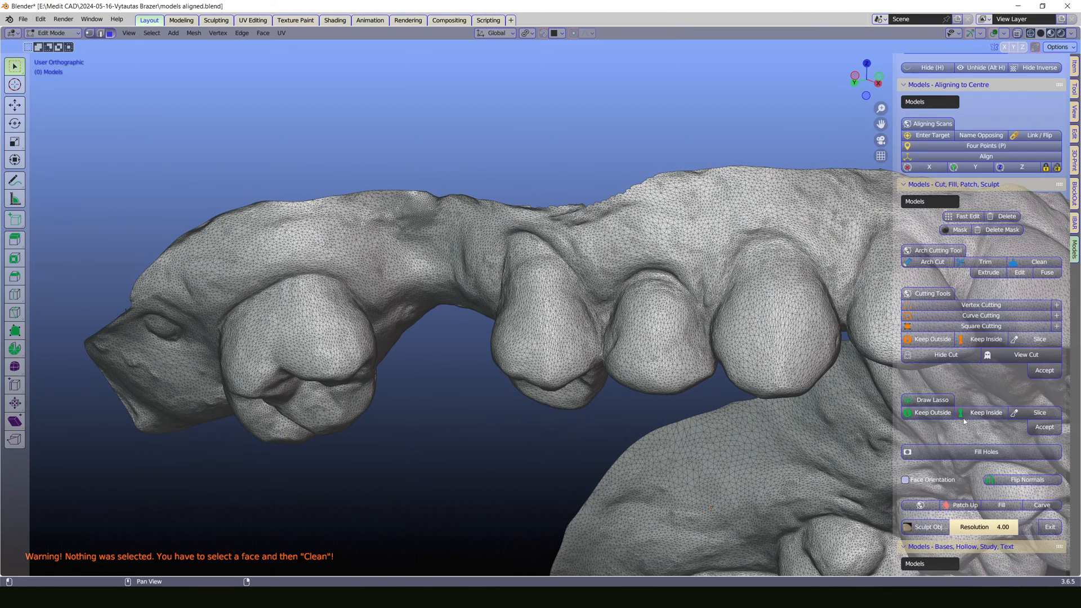
pyautogui.scroll(-5, 957, 422)
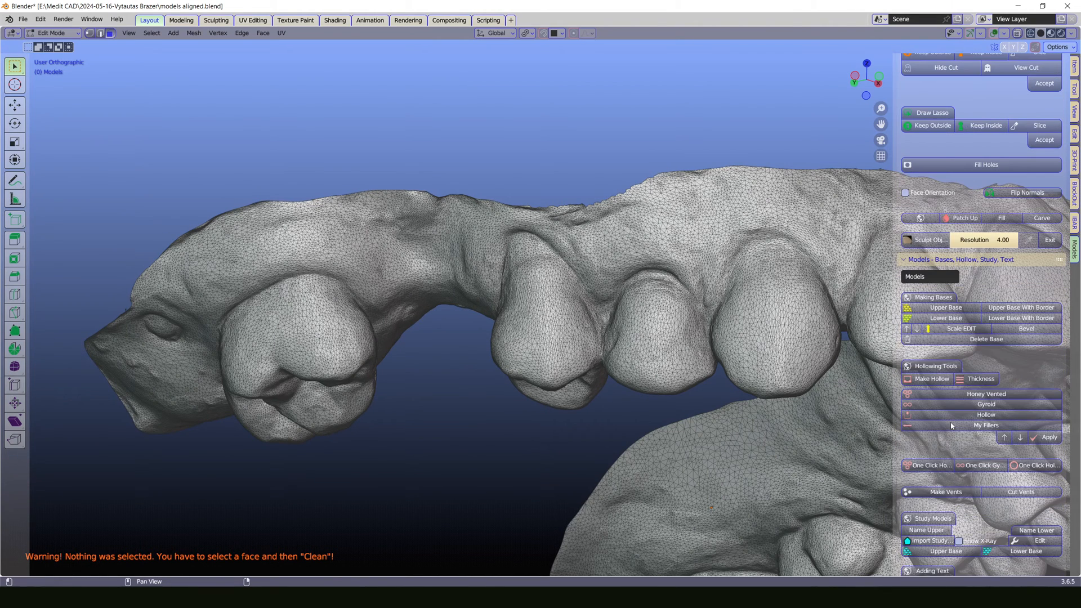
pyautogui.click(966, 311)
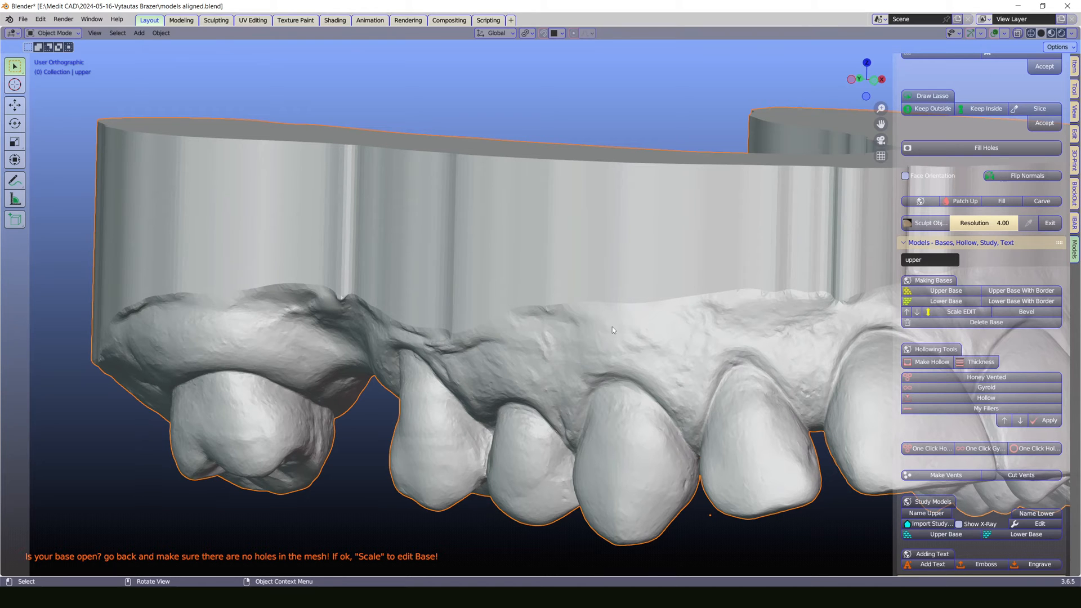
pyautogui.moveTo(467, 247); pyautogui.dragTo(383, 248, button='middle')
pyautogui.scroll(-6, 380, 249)
pyautogui.moveTo(526, 259); pyautogui.dragTo(632, 165, button='middle')
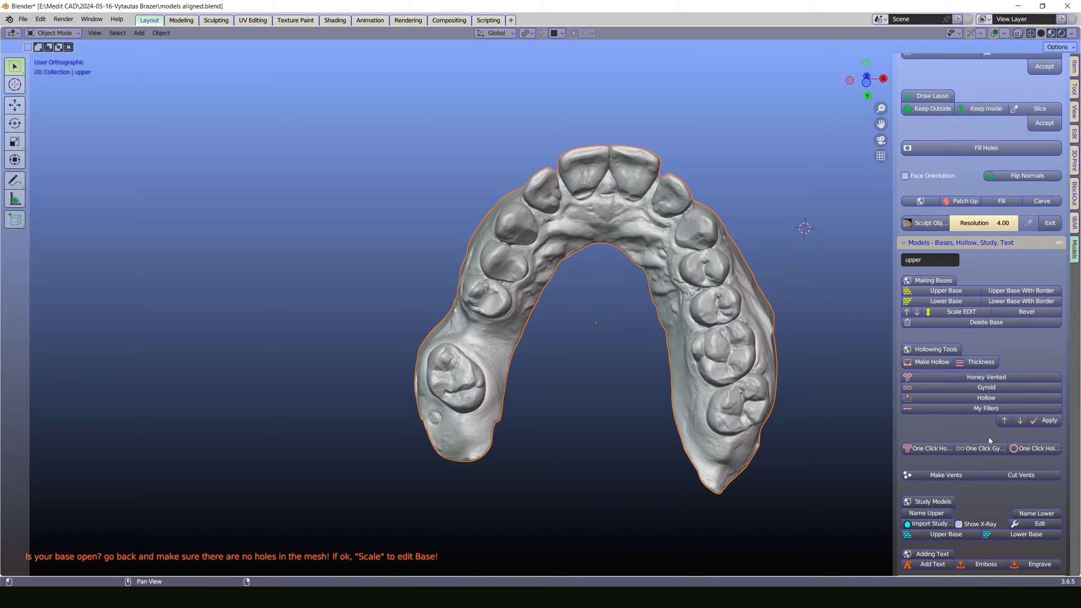
pyautogui.moveTo(760, 337); pyautogui.dragTo(648, 281, button='middle')
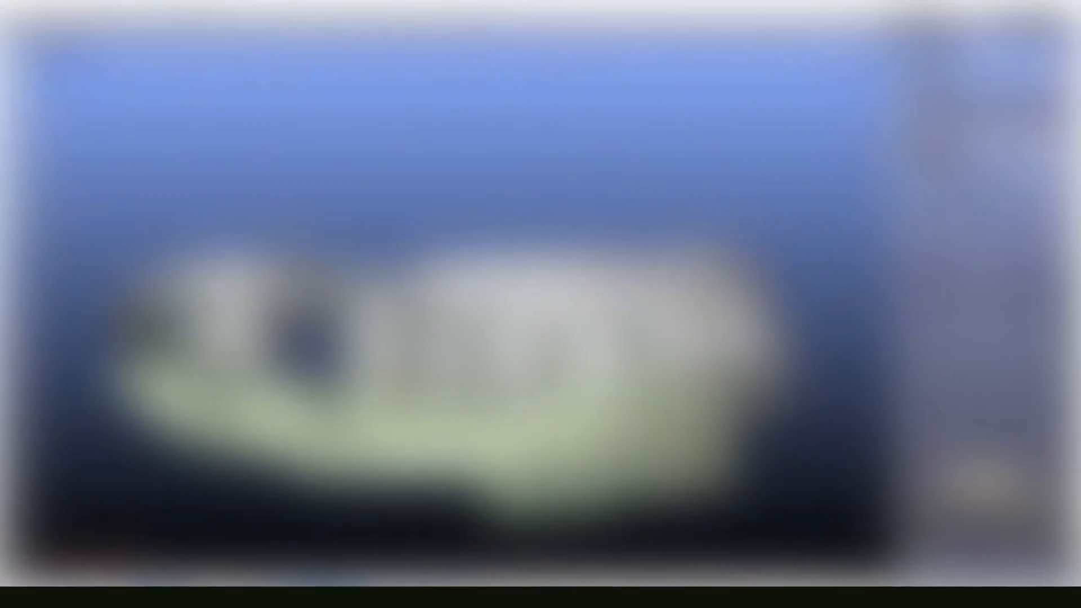
# Step: Generate an upper base without a border for the upper jaw model and start hollowing it with Make Hollow
pyautogui.moveTo(449, 196); pyautogui.dragTo(545, 185, button='middle')
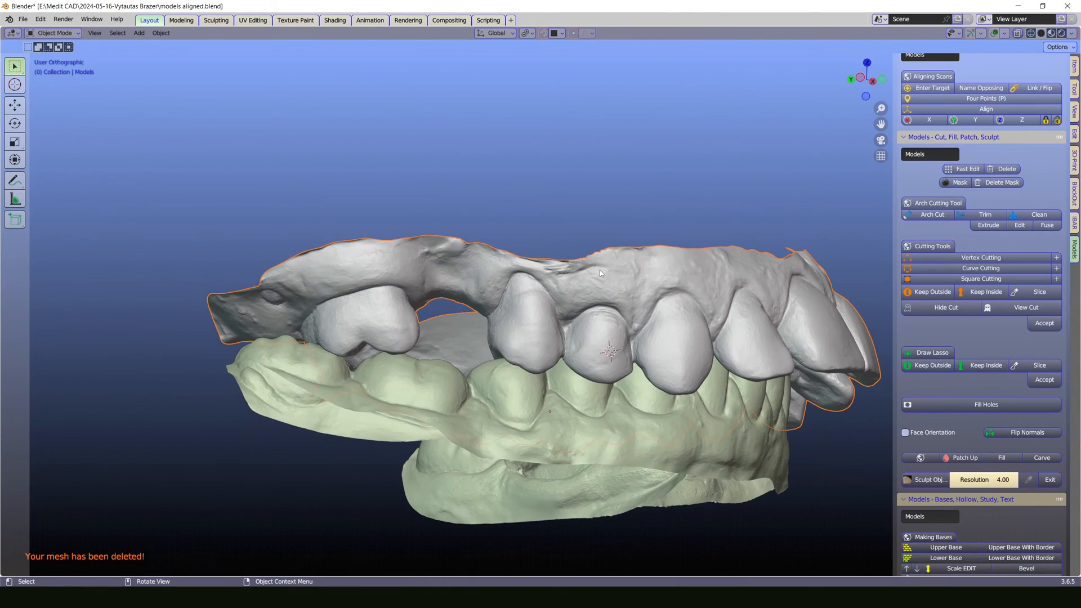
pyautogui.scroll(-8, 957, 359)
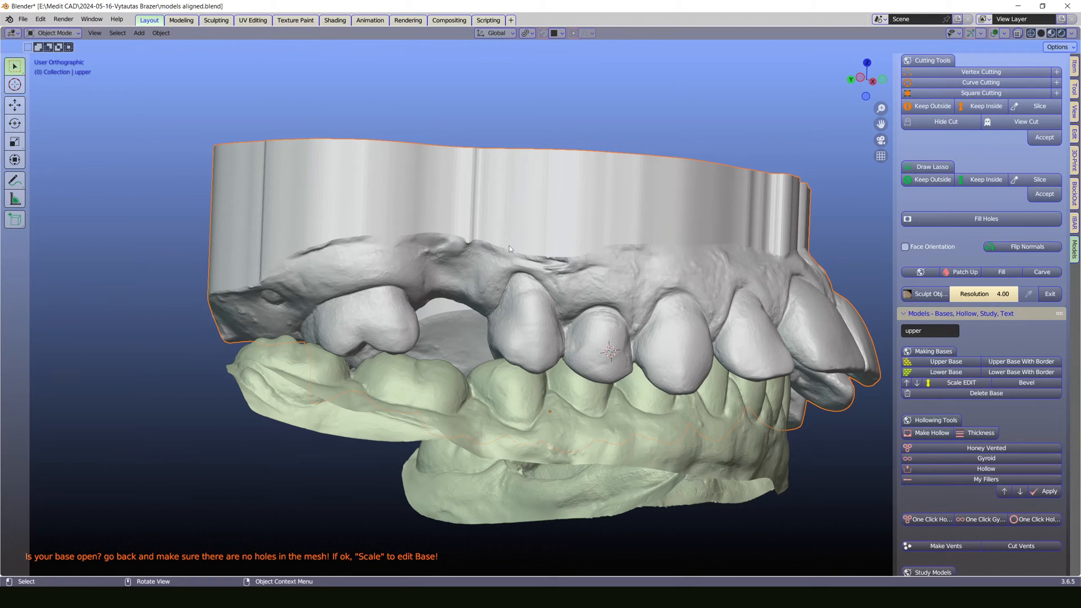
pyautogui.moveTo(697, 306); pyautogui.dragTo(661, 308, button='middle')
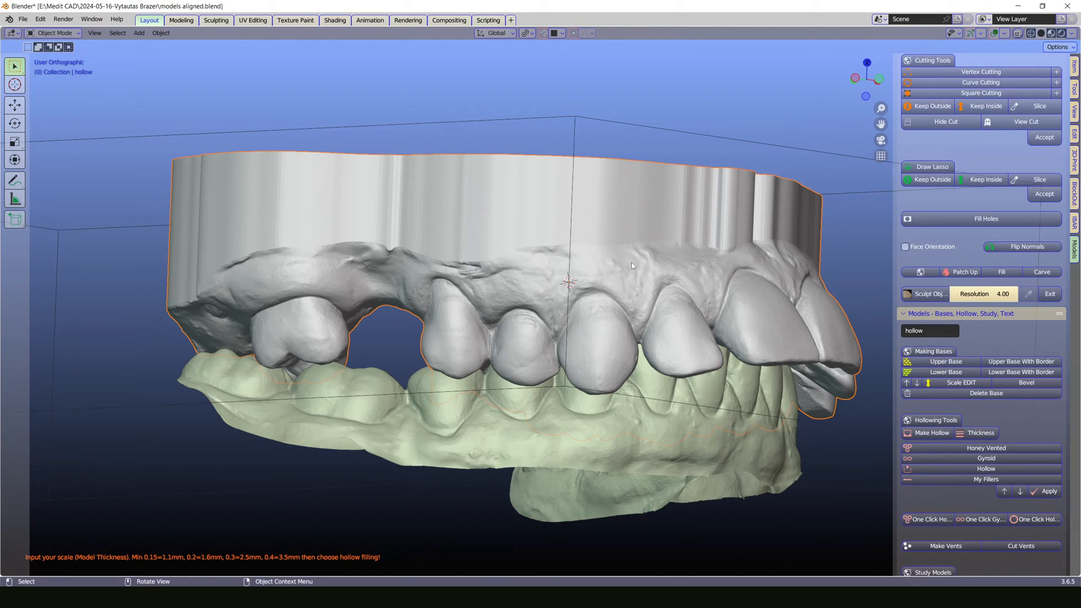
# Step: Choose the plain Hollow filling for the upper base, raise the cutter along the Z axis and apply the hollowing
pyautogui.click(998, 433)
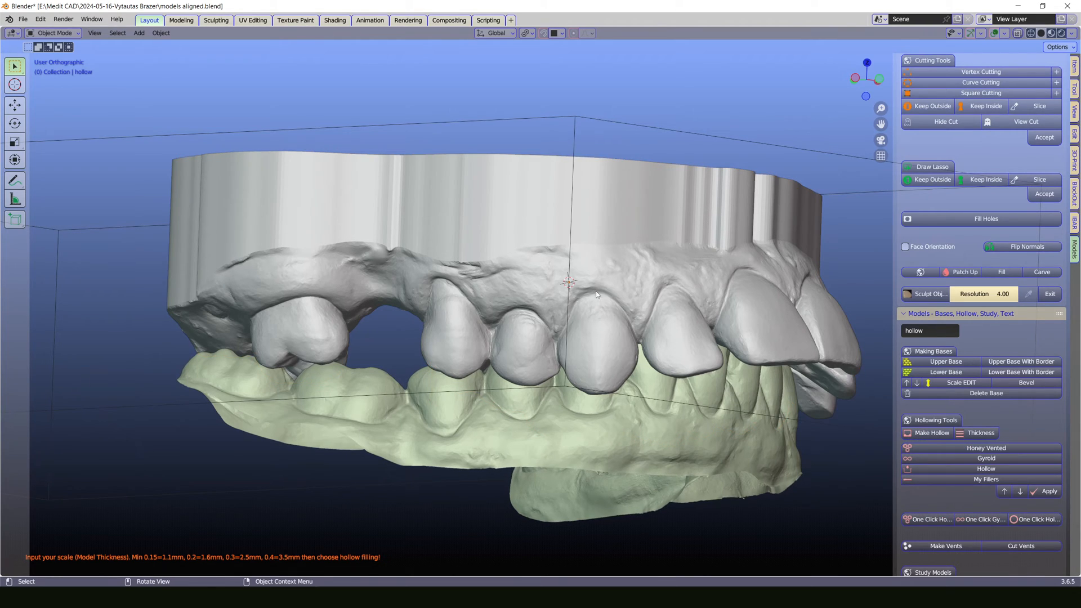
pyautogui.click(966, 470)
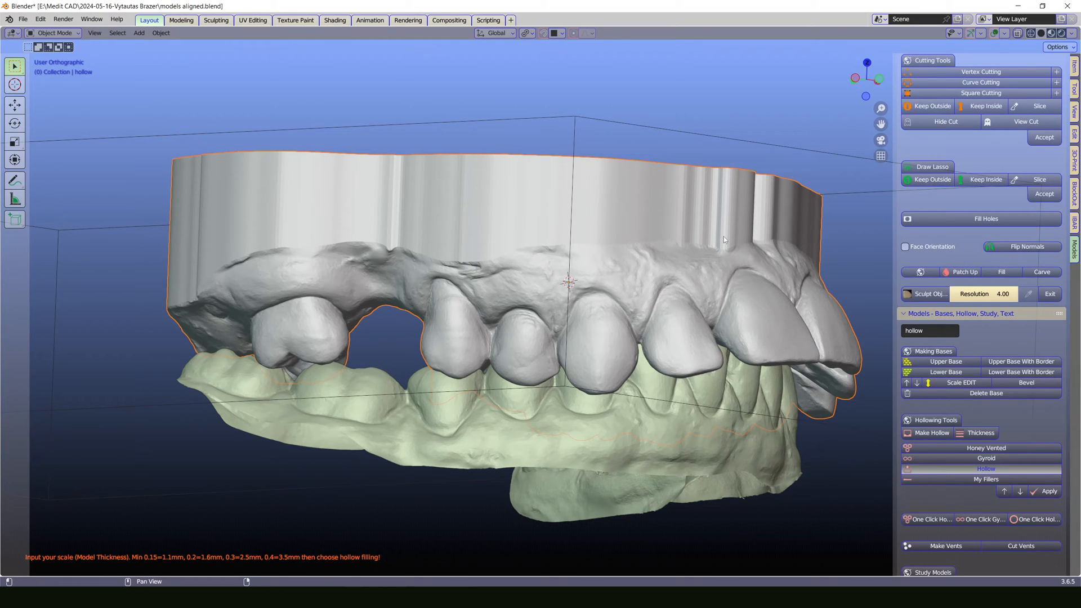
pyautogui.moveTo(663, 179); pyautogui.dragTo(613, 173, button='middle')
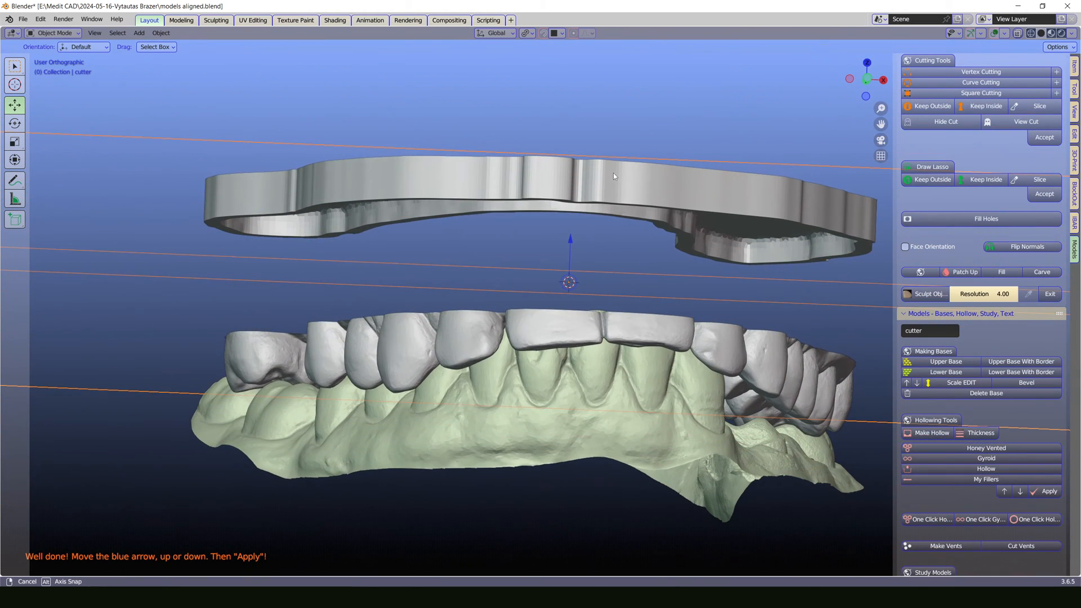
pyautogui.moveTo(571, 234); pyautogui.dragTo(598, 97)
pyautogui.moveTo(456, 161); pyautogui.dragTo(563, 388, button='middle')
# Step: Generate a lower base without a border for the lower jaw model and start hollowing it, checking the thickness settings
pyautogui.click(948, 308)
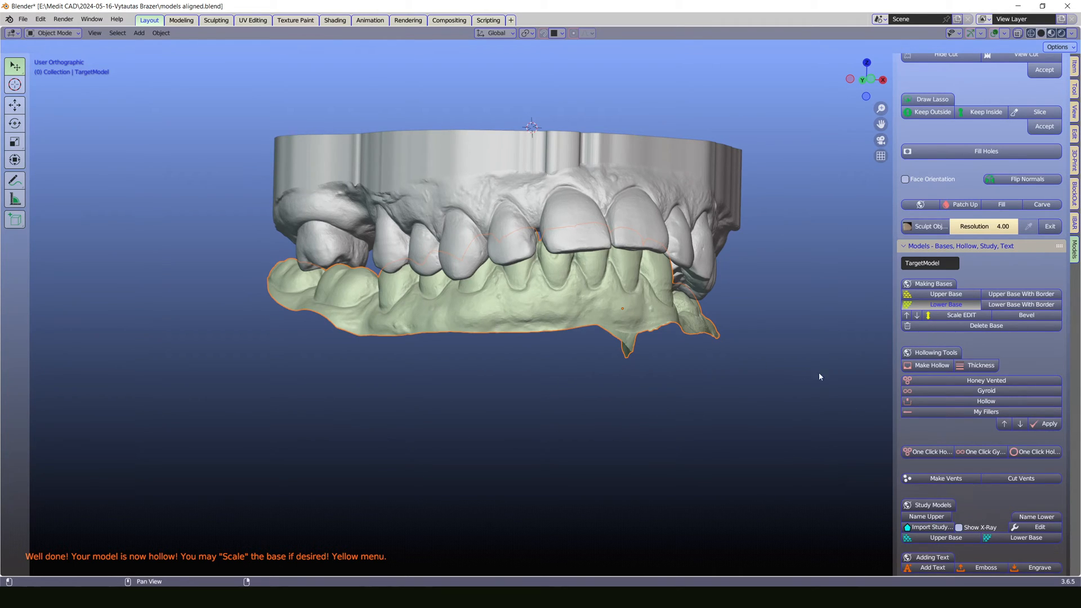
pyautogui.click(918, 369)
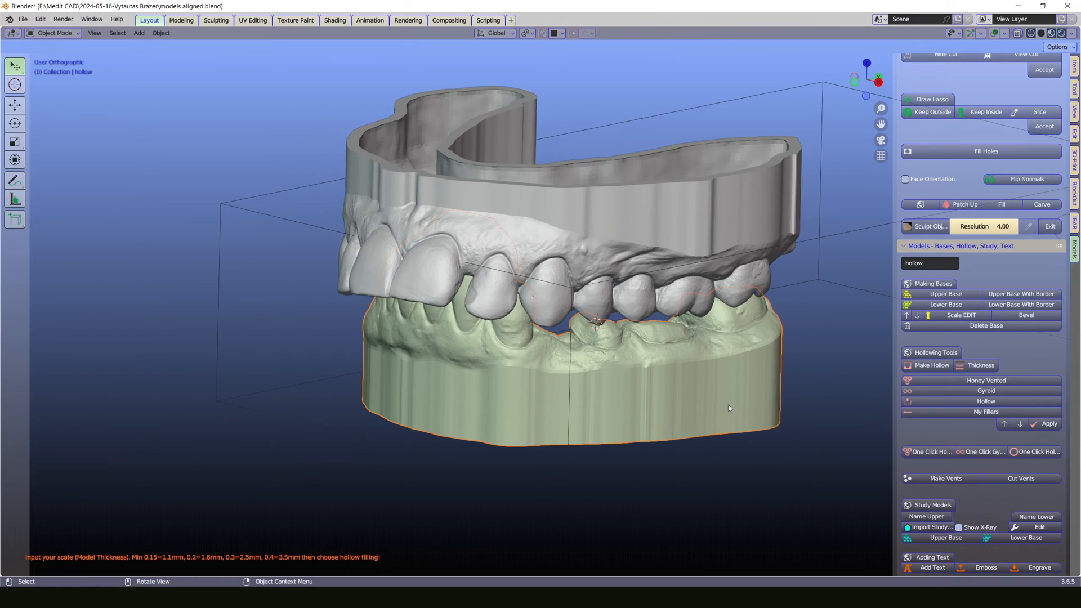
pyautogui.moveTo(477, 430); pyautogui.dragTo(546, 423, button='middle')
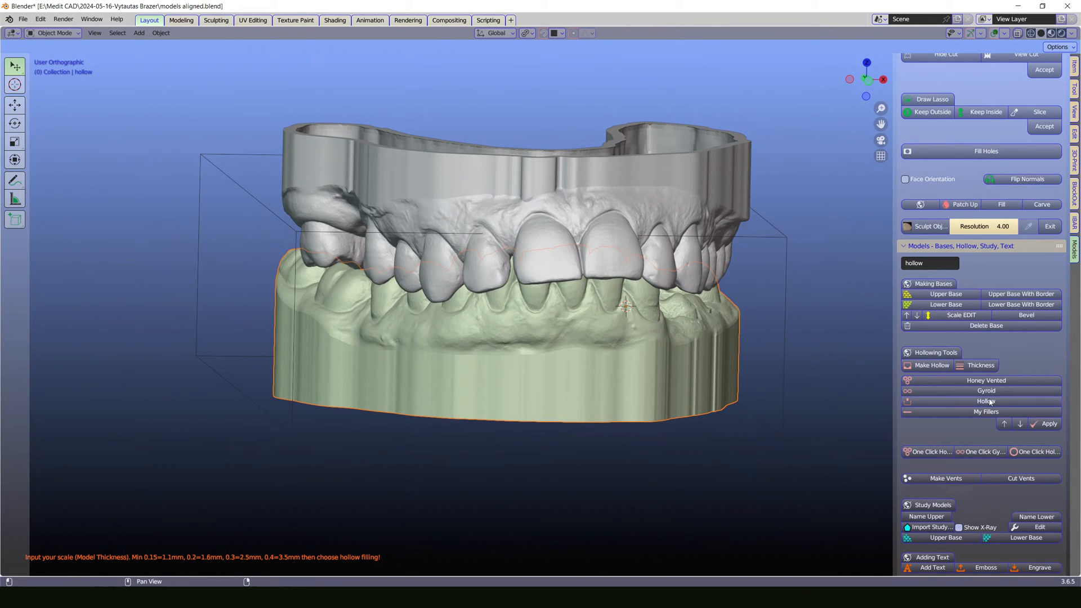
pyautogui.click(988, 401)
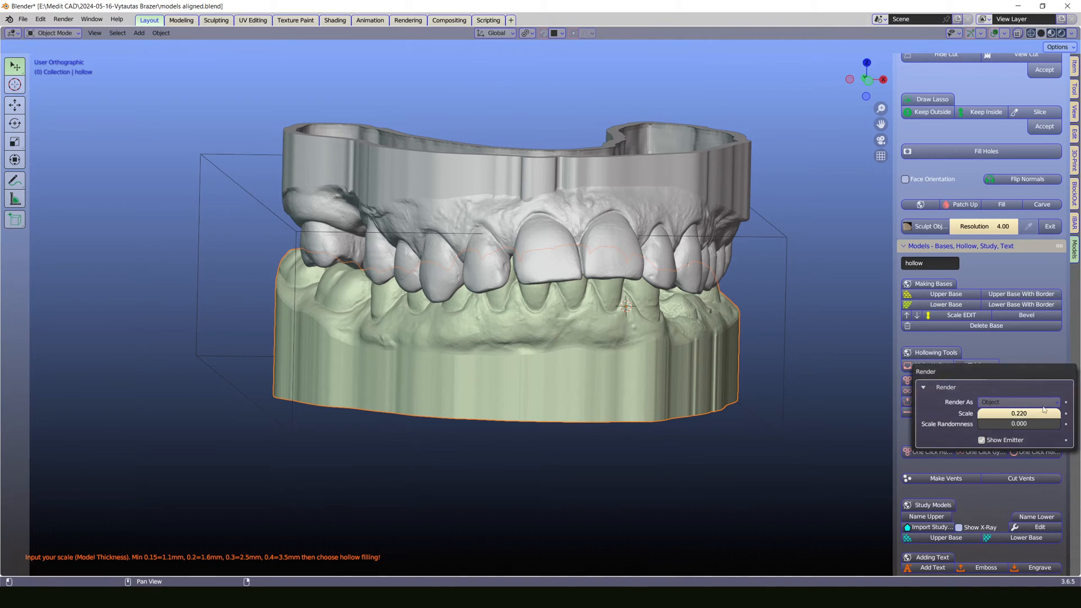
pyautogui.click(811, 468)
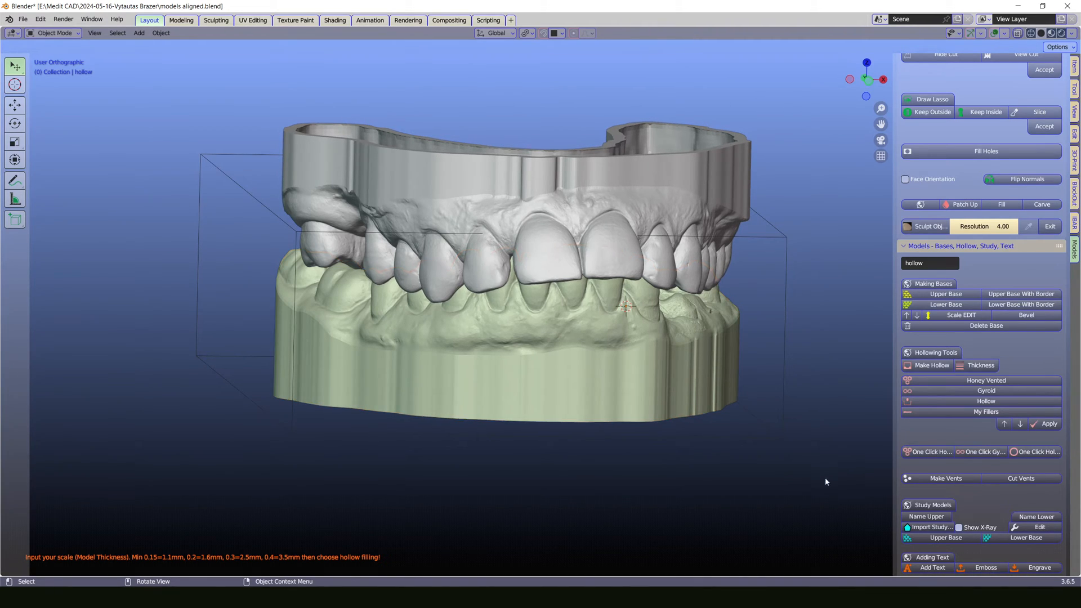
# Step: Try the plain Hollow filling on the lower base, moving the cutter down along the Z axis and applying it
pyautogui.click(970, 402)
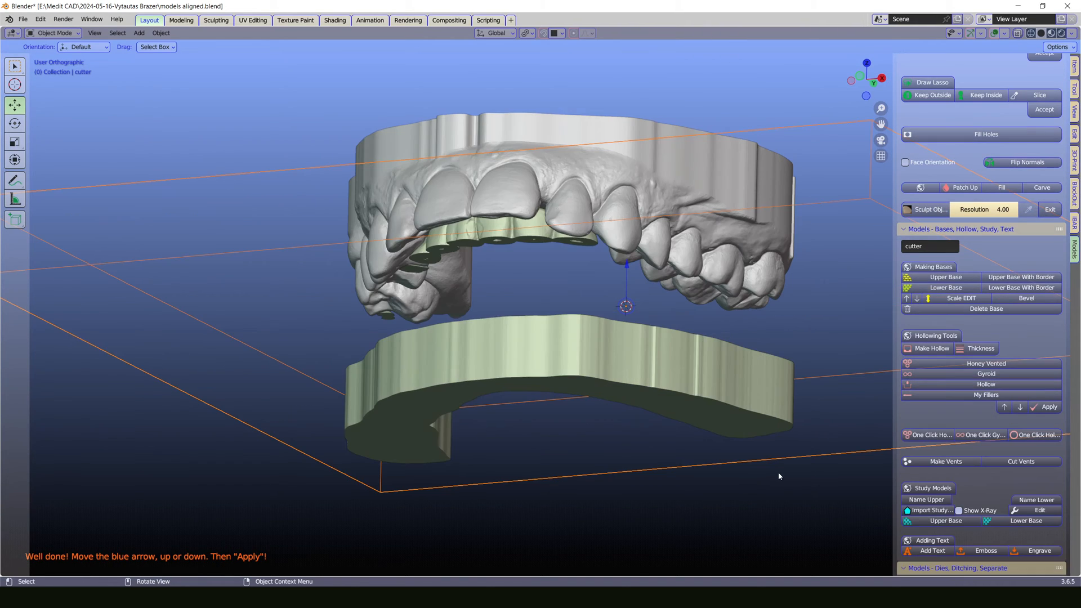
pyautogui.moveTo(627, 265); pyautogui.dragTo(520, 436)
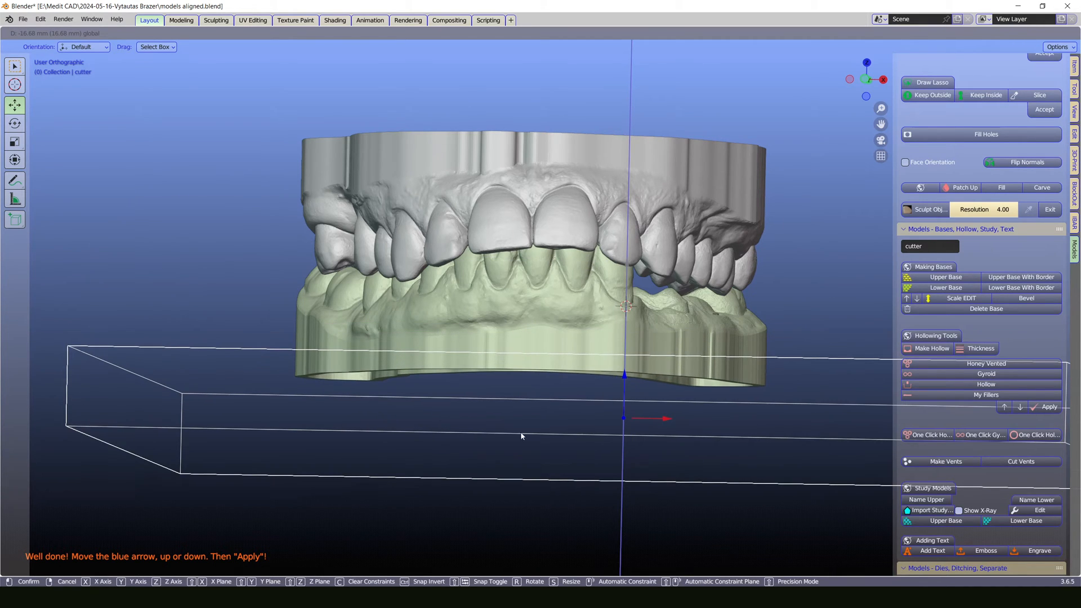
pyautogui.moveTo(483, 470); pyautogui.dragTo(484, 467)
pyautogui.moveTo(484, 468); pyautogui.dragTo(498, 525, button='middle')
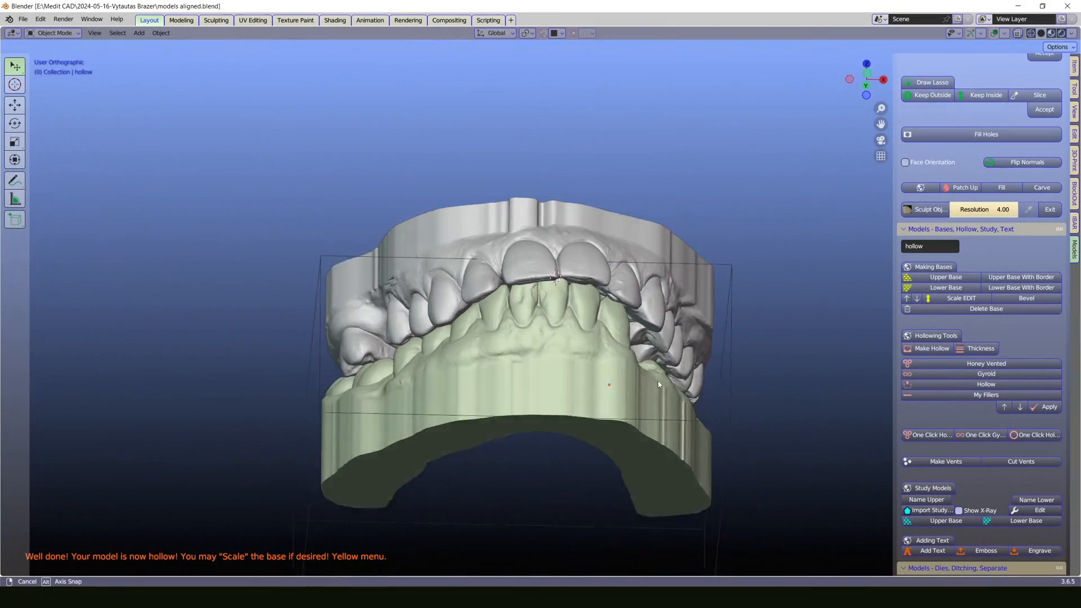
# Step: Fill the lower base with the Honey Vented pattern and move the cutter down below the base
pyautogui.moveTo(659, 385); pyautogui.dragTo(661, 397, button='middle')
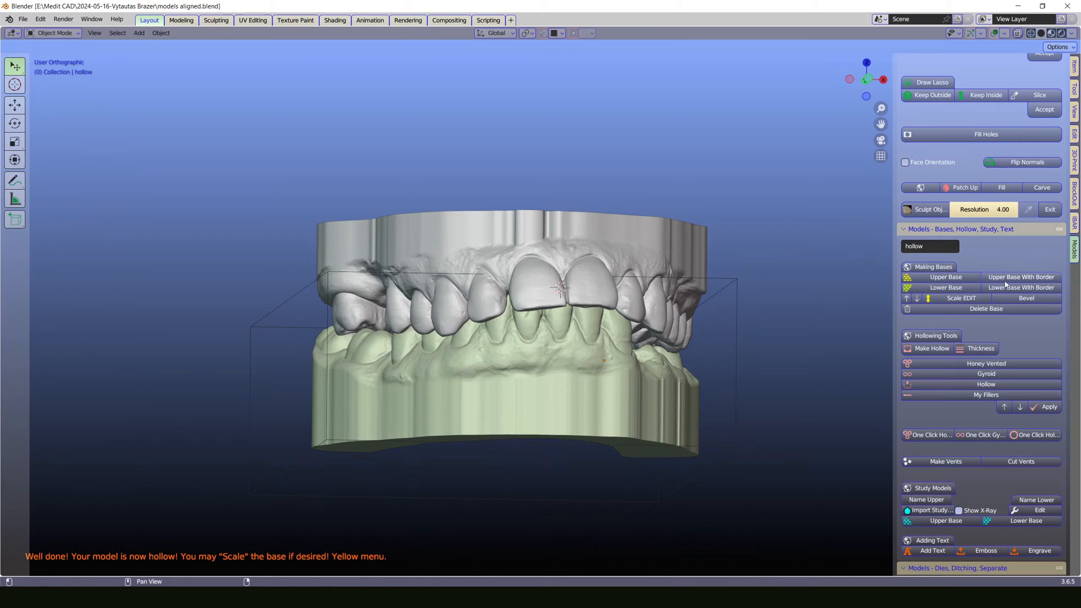
pyautogui.click(999, 367)
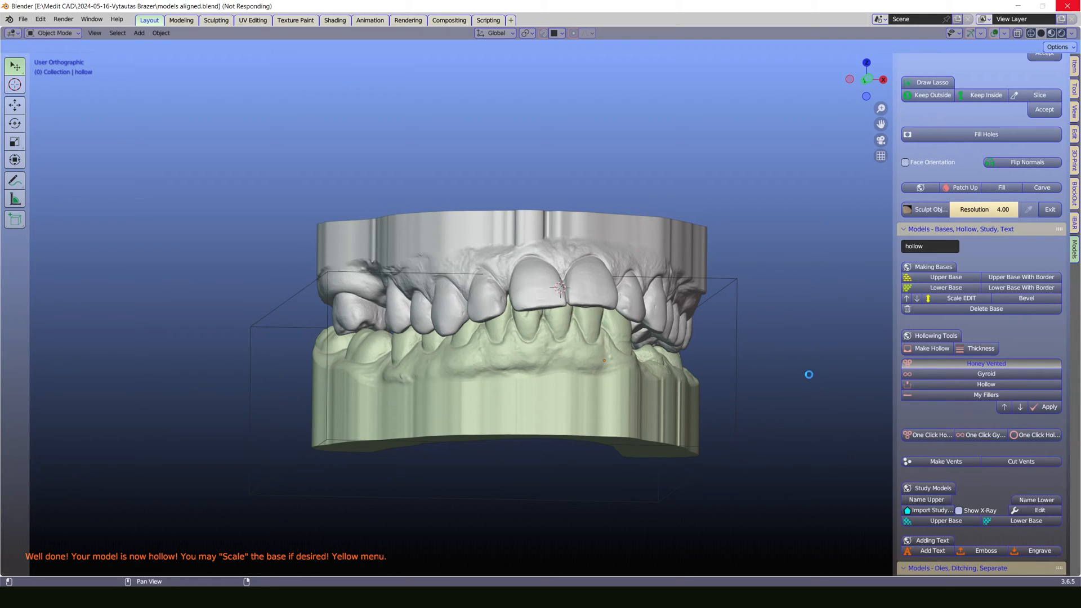
pyautogui.moveTo(815, 366)
pyautogui.mouseDown(button='middle')
pyautogui.moveTo(806, 428)
pyautogui.moveTo(801, 382)
pyautogui.mouseUp(button='middle')
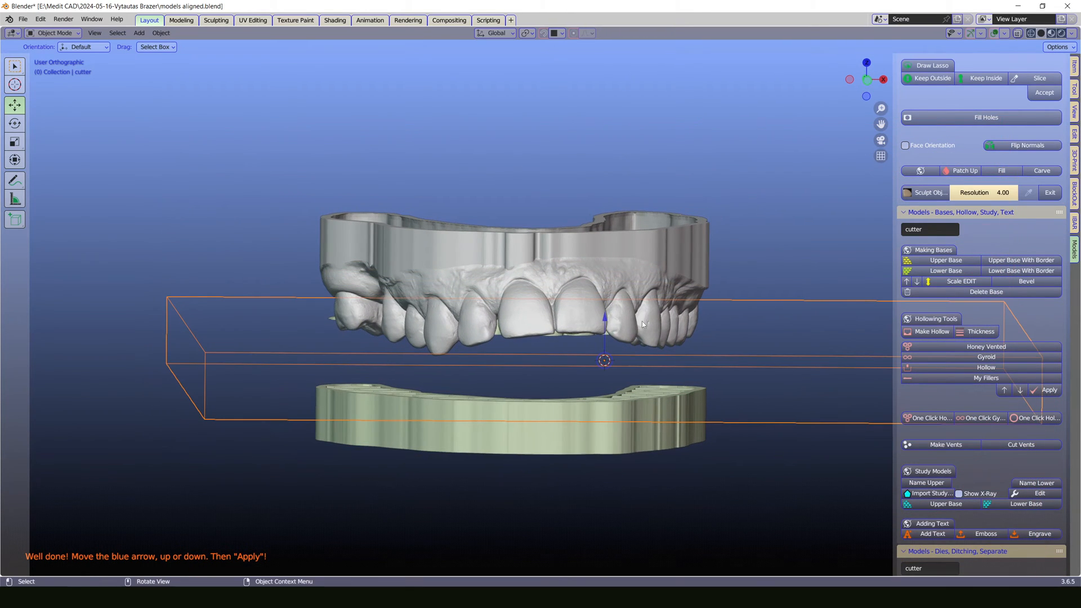
pyautogui.moveTo(605, 324); pyautogui.dragTo(605, 325)
pyautogui.moveTo(606, 370); pyautogui.dragTo(573, 419)
pyautogui.moveTo(495, 431); pyautogui.dragTo(525, 457, button='middle')
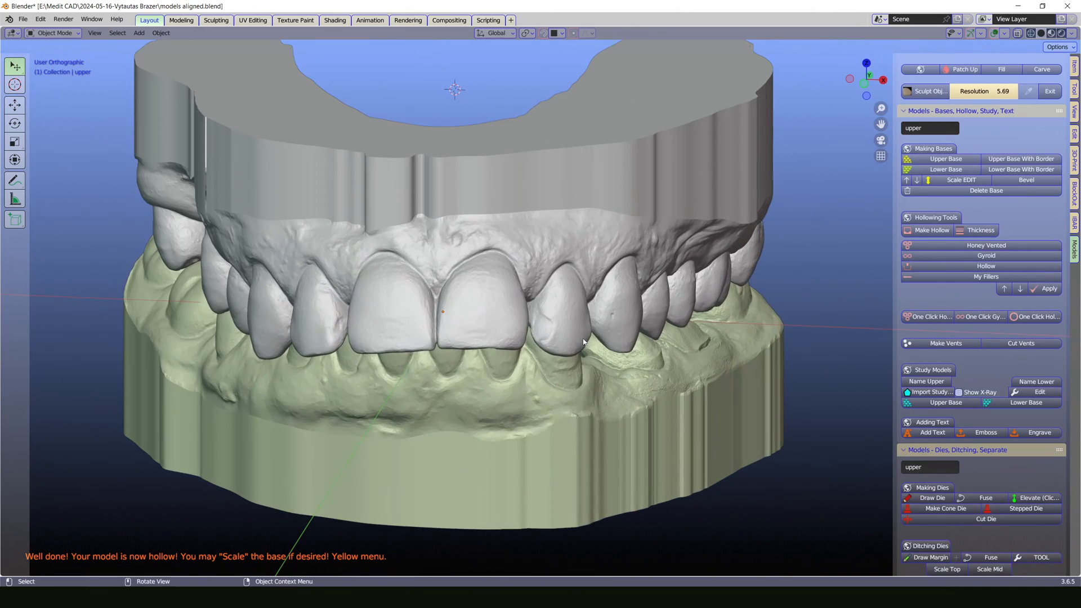
# Step: Select the upper jaw model and hide it to leave only the lower jaw in view
pyautogui.moveTo(619, 366); pyautogui.dragTo(667, 344, button='middle')
pyautogui.click(674, 217)
pyautogui.scroll(15, 926, 486)
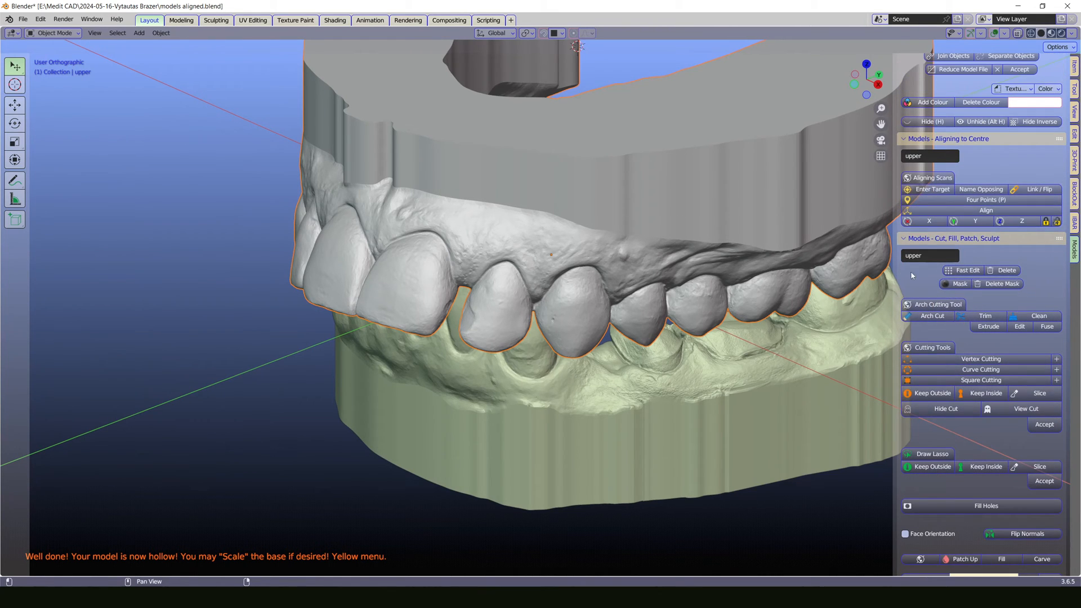
pyautogui.scroll(4, 915, 275)
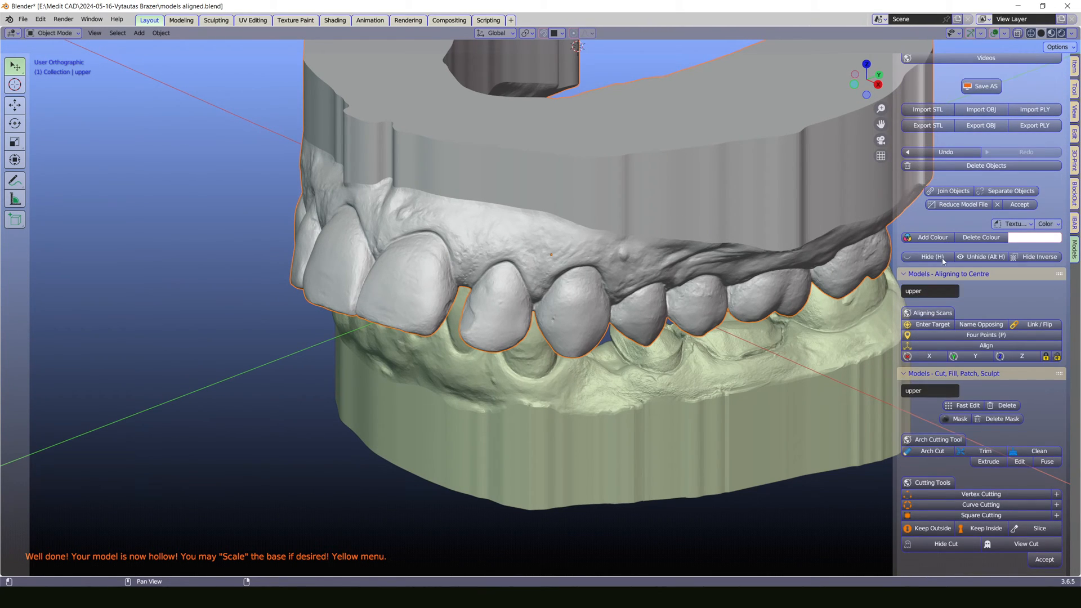
pyautogui.click(943, 261)
# Step: Turn off the X and Y axis lines in the viewport overlays
pyautogui.moveTo(563, 307); pyautogui.dragTo(467, 315, button='middle')
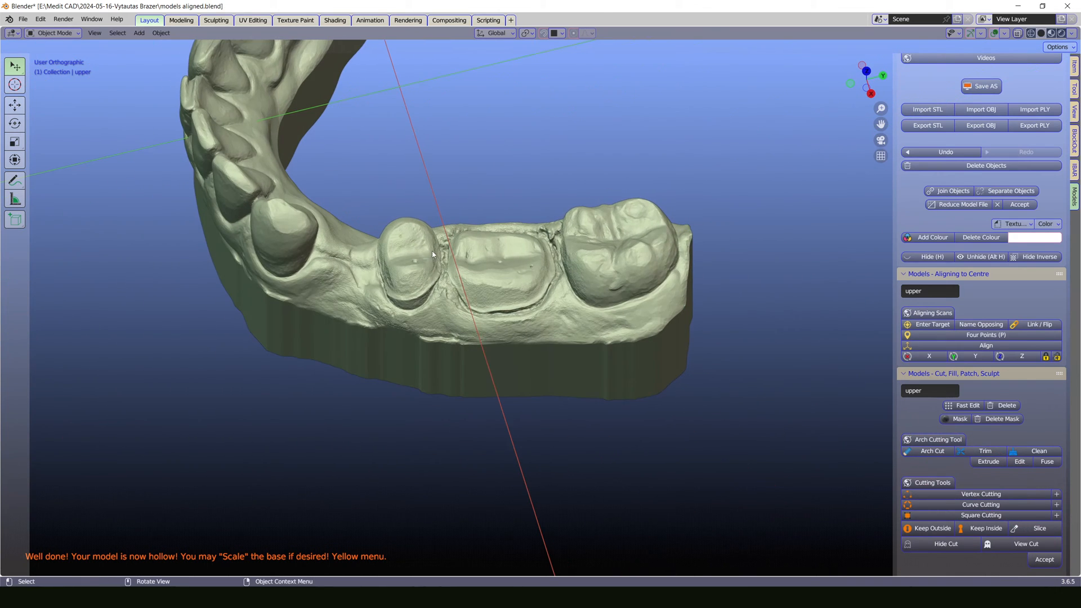
pyautogui.scroll(5, 417, 273)
pyautogui.scroll(-3, 565, 347)
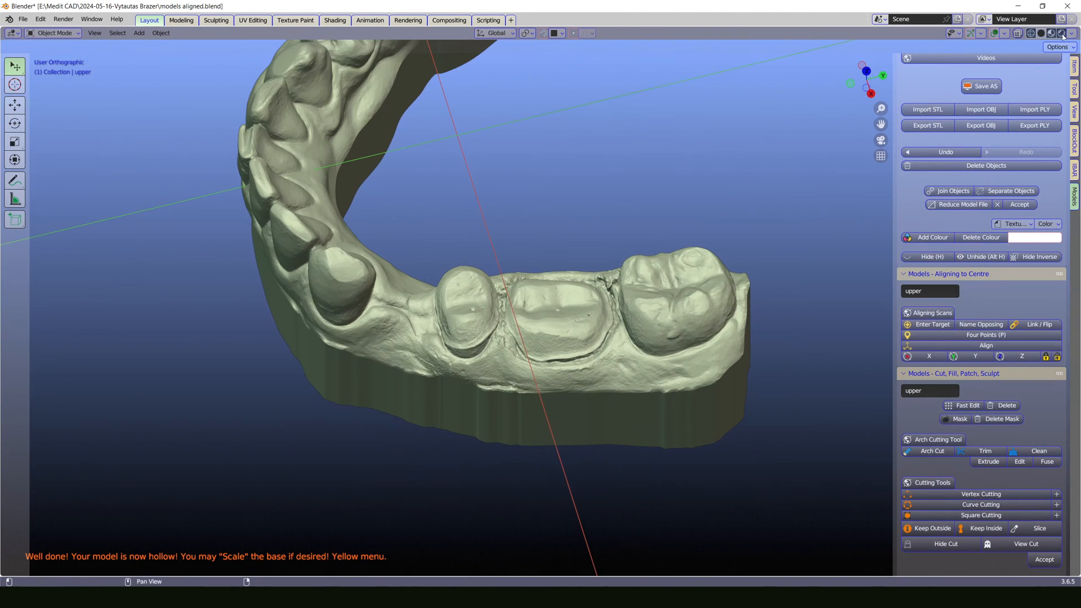
pyautogui.click(1004, 34)
pyautogui.click(1037, 83)
pyautogui.click(1051, 84)
pyautogui.moveTo(605, 259); pyautogui.dragTo(610, 251, button='middle')
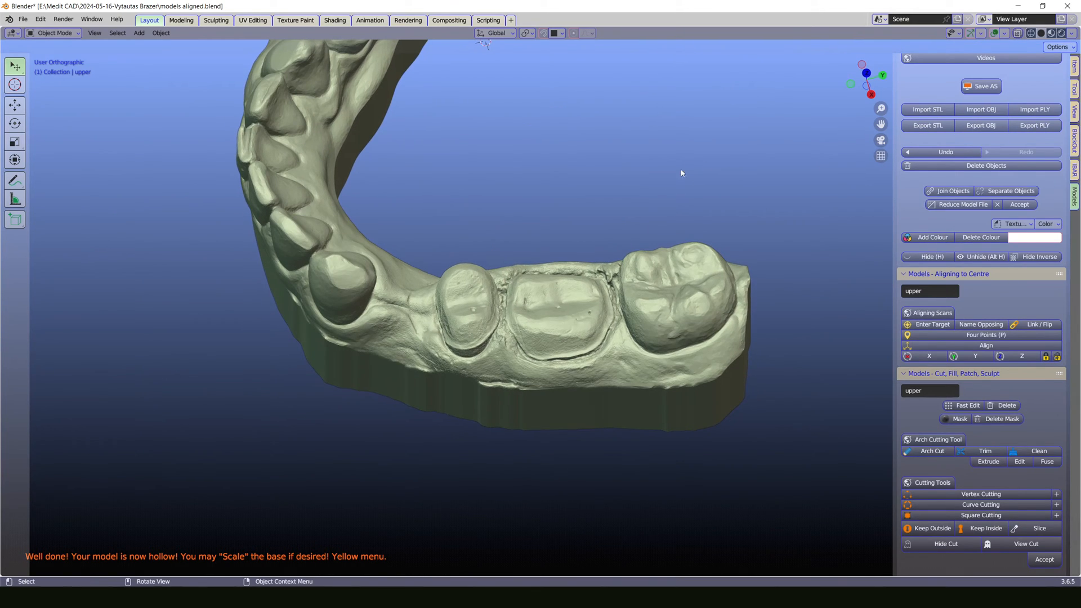
# Step: Select the lower jaw model and start the Draw Die tool for the prepared premolar behind the canine
pyautogui.moveTo(681, 170); pyautogui.dragTo(461, 293, button='middle')
pyautogui.scroll(6, 478, 270)
pyautogui.scroll(2, 497, 255)
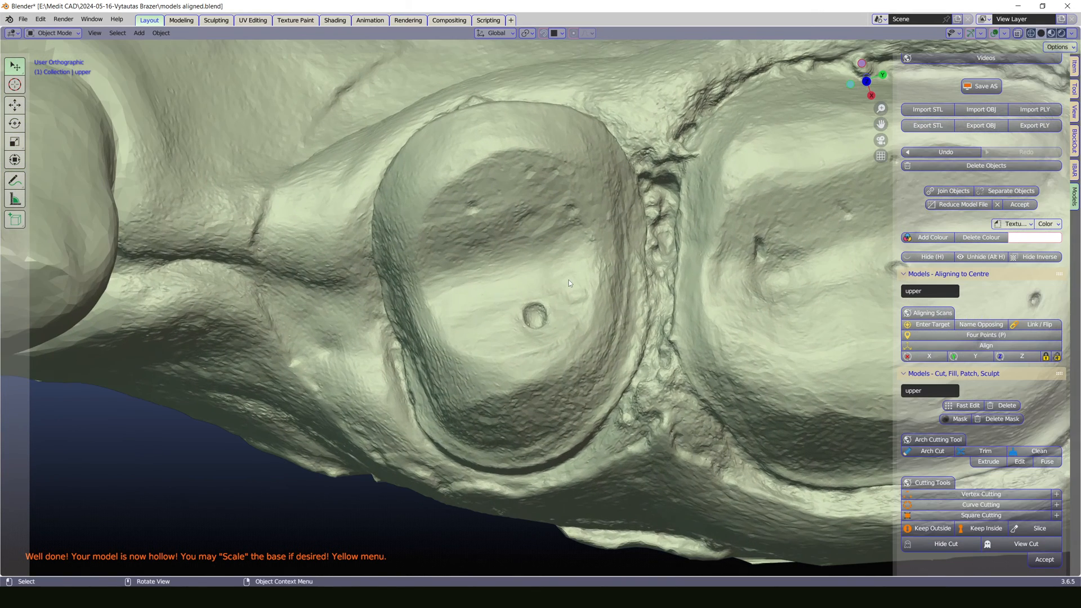
pyautogui.moveTo(544, 287); pyautogui.dragTo(442, 312, button='middle')
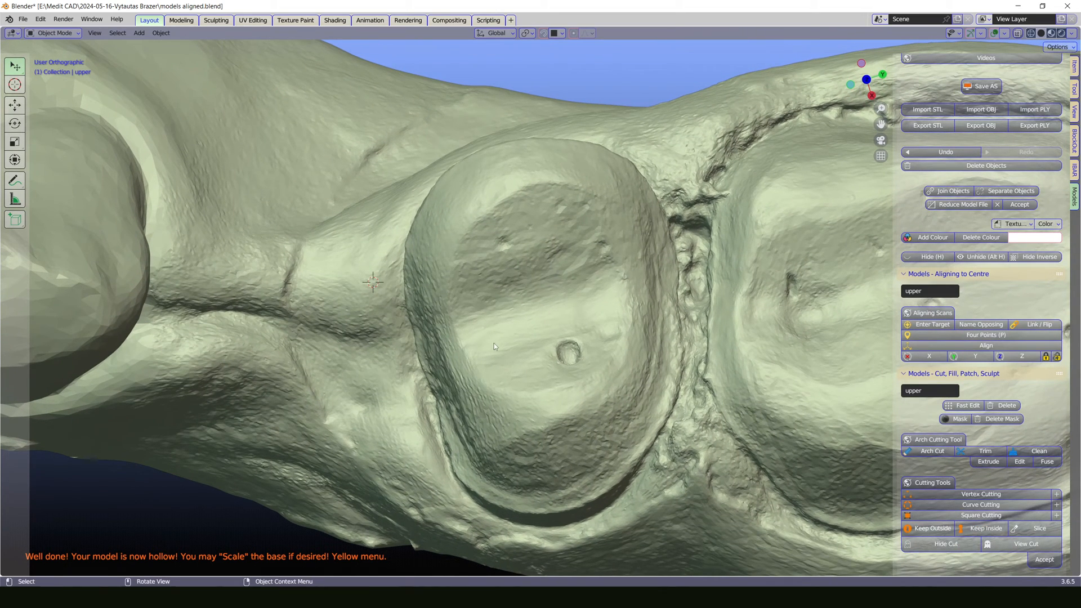
pyautogui.scroll(-16, 961, 376)
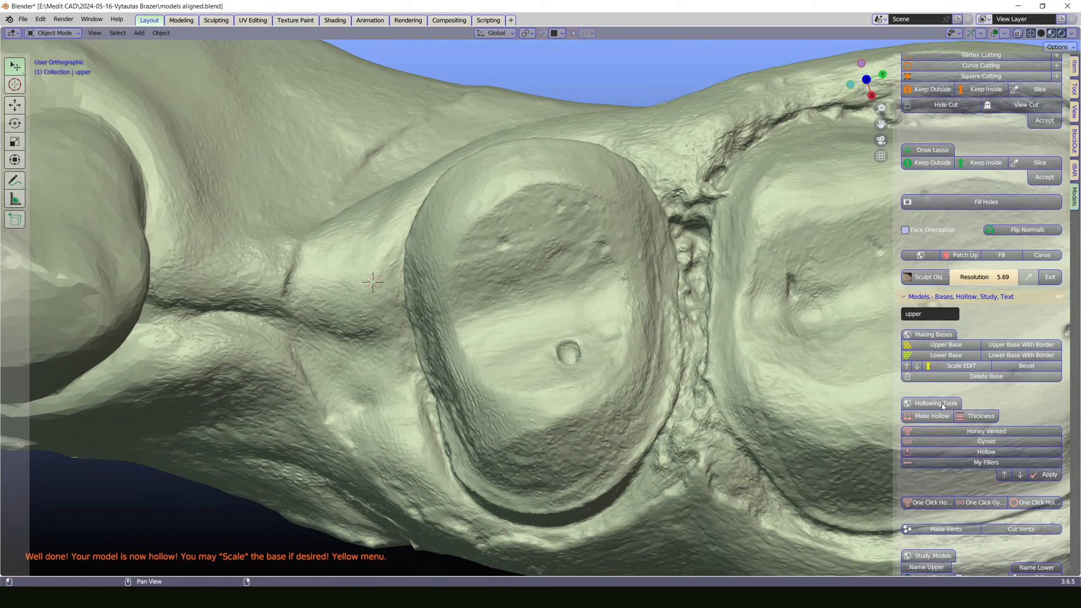
pyautogui.scroll(-8, 943, 406)
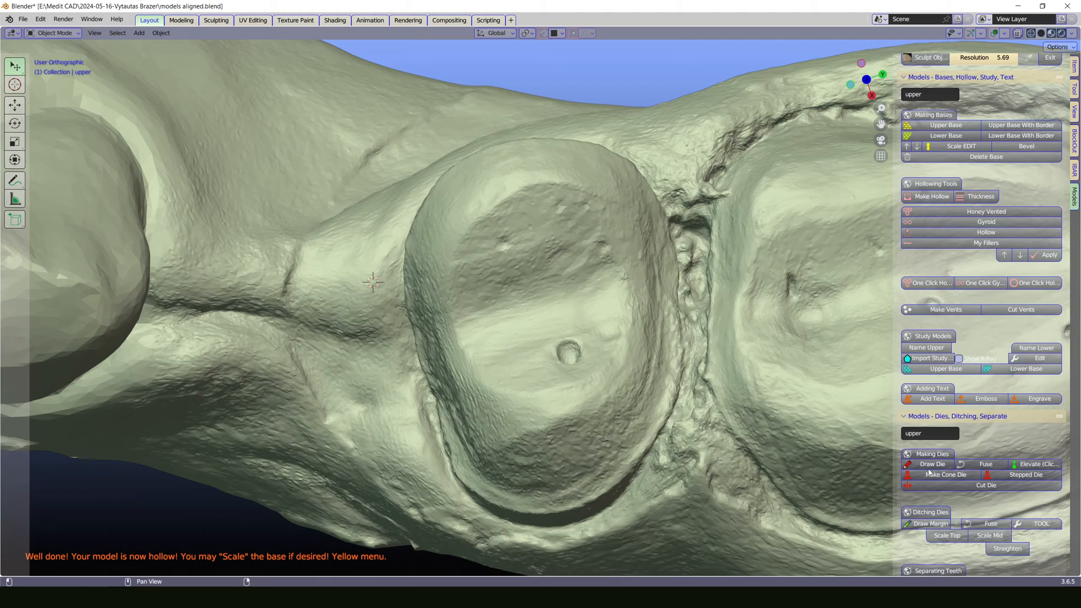
pyautogui.click(931, 465)
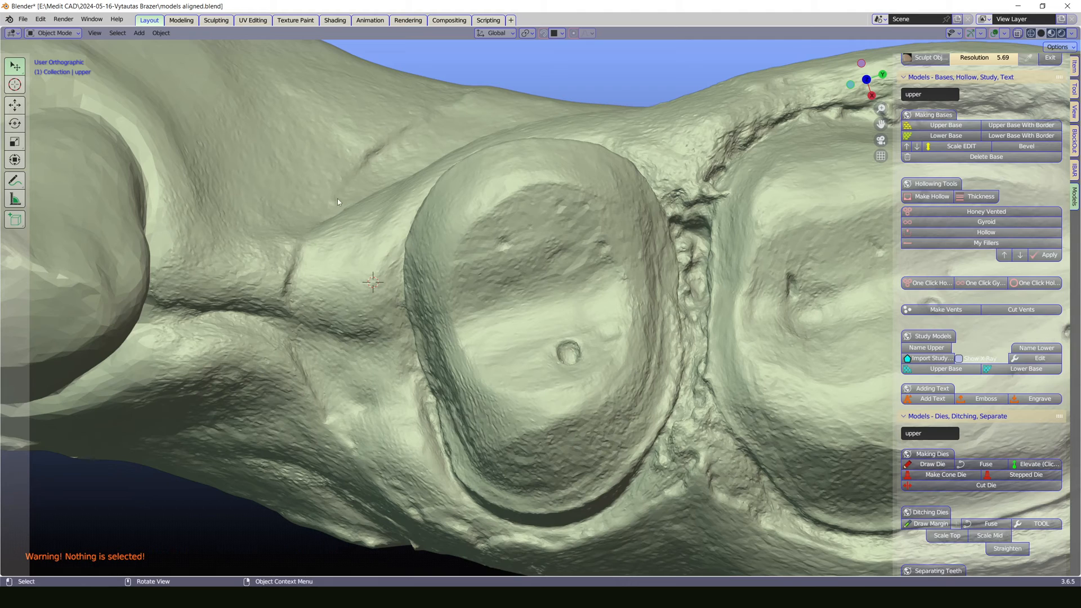
pyautogui.click(381, 299)
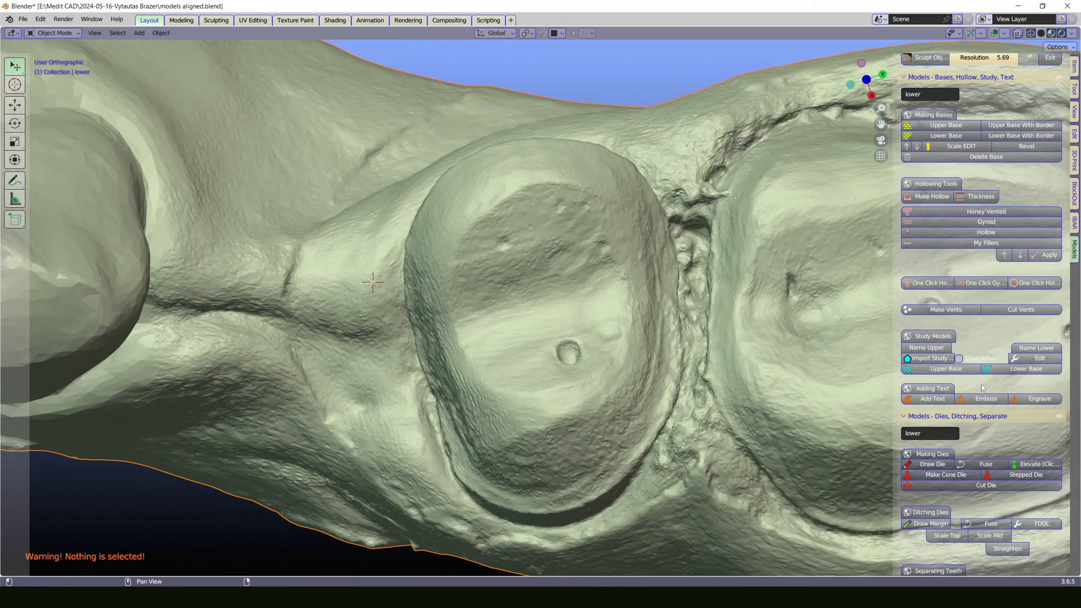
pyautogui.click(936, 467)
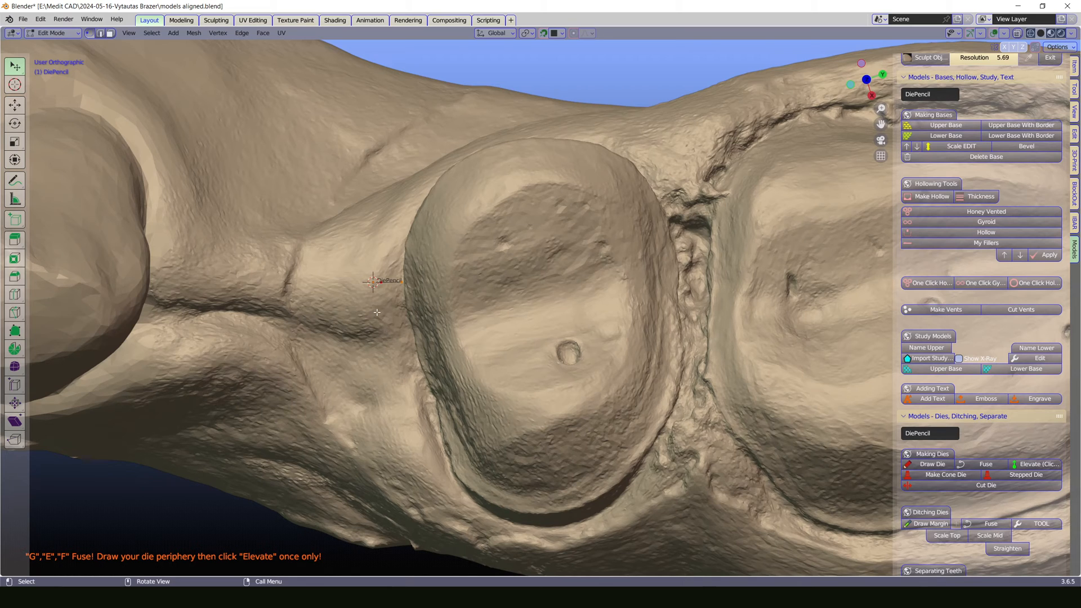
# Step: Start drawing the premolar's die outline by extruding points along its canine-facing side
pyautogui.press('e')
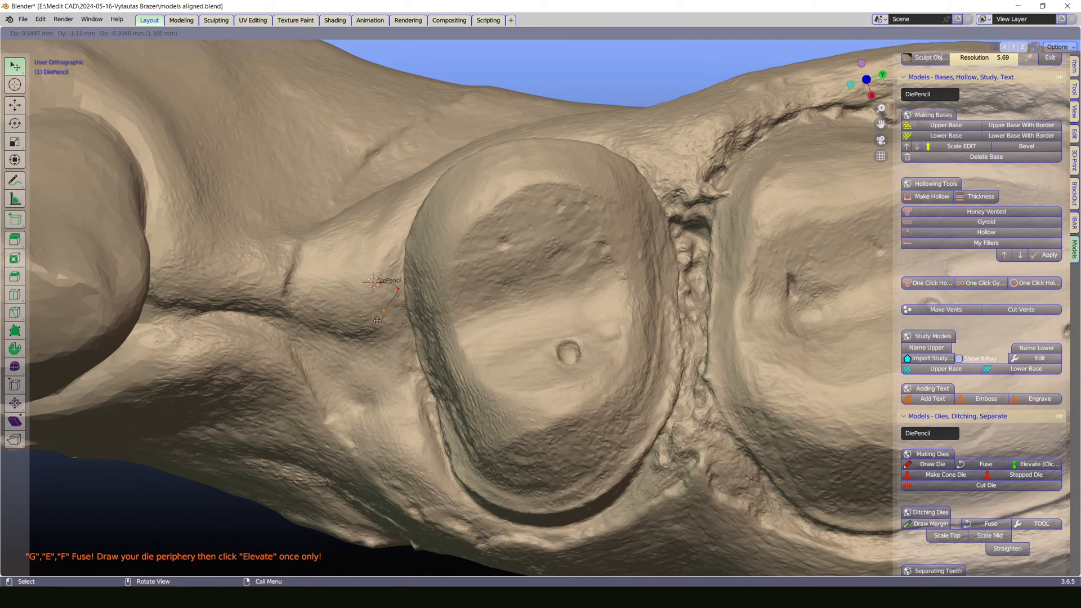
pyautogui.click(387, 327)
pyautogui.press('e')
pyautogui.click(412, 412)
pyautogui.press('e')
pyautogui.click(433, 473)
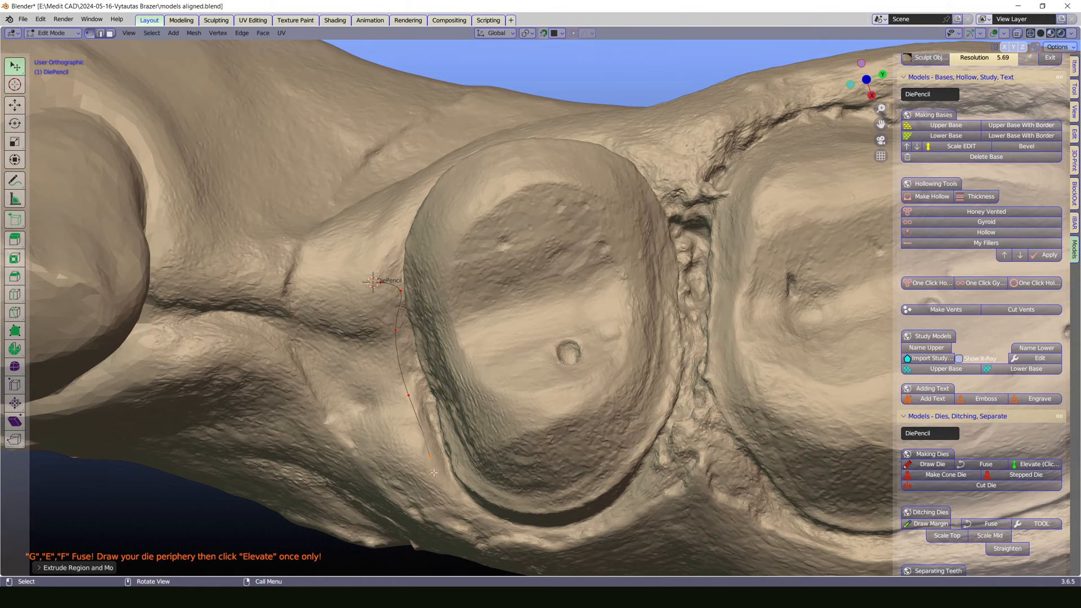
# Step: Continue the die outline around the cheek side of the premolar, just outside its prepared margin
pyautogui.press('e')
pyautogui.click(473, 516)
pyautogui.press('e')
pyautogui.click(525, 537)
pyautogui.press('e')
pyautogui.click(581, 538)
pyautogui.press('e')
pyautogui.click(626, 513)
pyautogui.press('e')
pyautogui.click(656, 480)
pyautogui.press('e')
pyautogui.click(677, 442)
# Step: Continue the die outline through the gap between the premolar and the neighbouring molar
pyautogui.press('e')
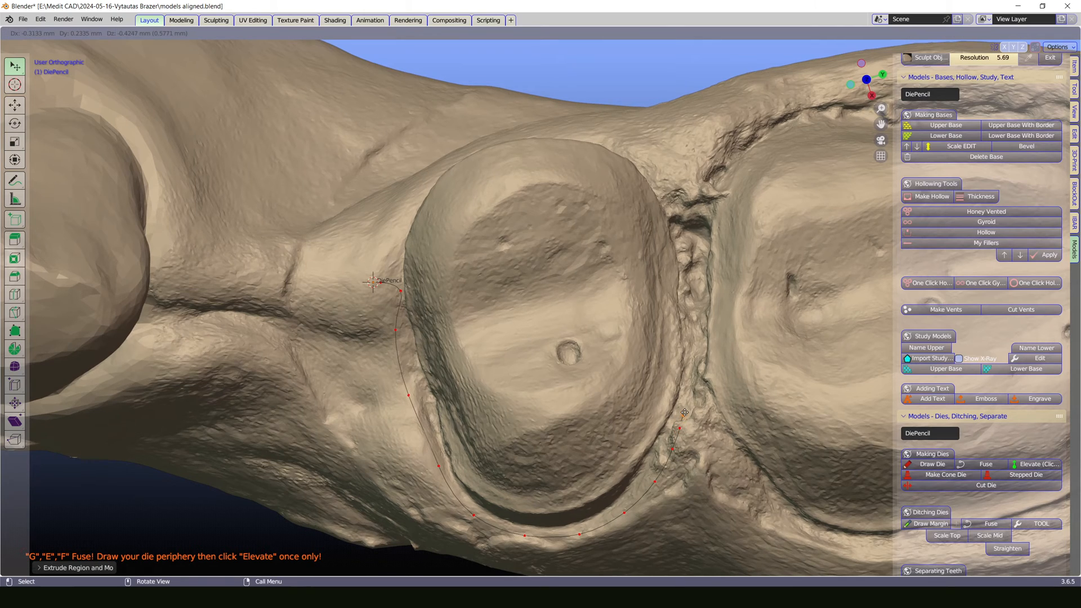
pyautogui.click(683, 419)
pyautogui.press('e')
pyautogui.click(687, 402)
pyautogui.press('e')
pyautogui.click(696, 354)
pyautogui.press('e')
pyautogui.click(692, 311)
pyautogui.press('e')
pyautogui.click(686, 249)
pyautogui.press('e')
pyautogui.click(680, 200)
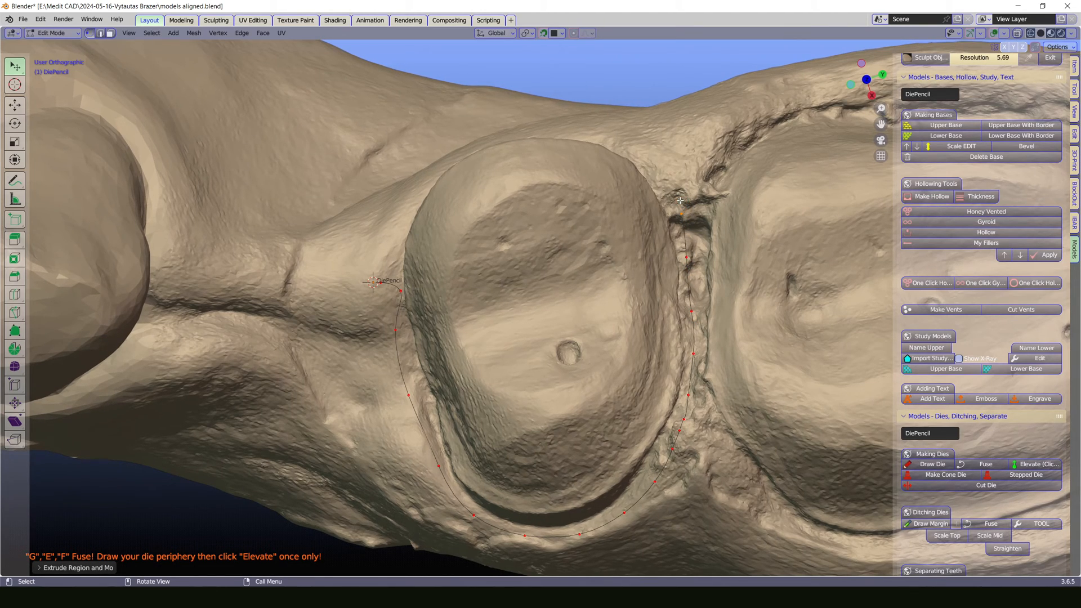
pyautogui.press('e')
pyautogui.click(662, 176)
# Step: Continue the die outline around the tongue side of the premolar back to its starting point
pyautogui.moveTo(653, 162); pyautogui.dragTo(674, 249, button='middle')
pyautogui.press('e')
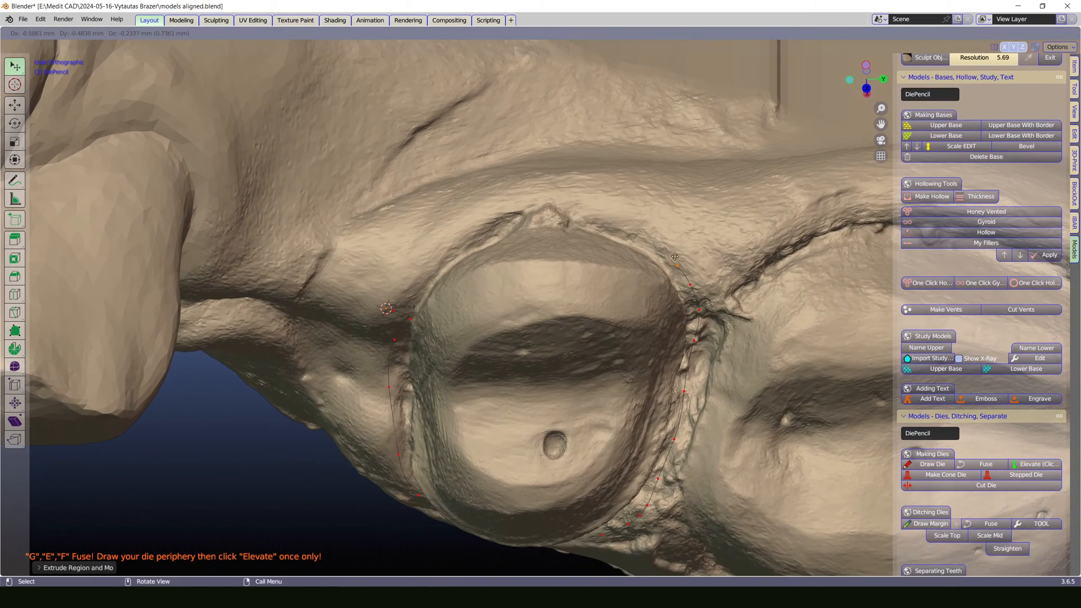
pyautogui.click(668, 255)
pyautogui.press('e')
pyautogui.click(622, 226)
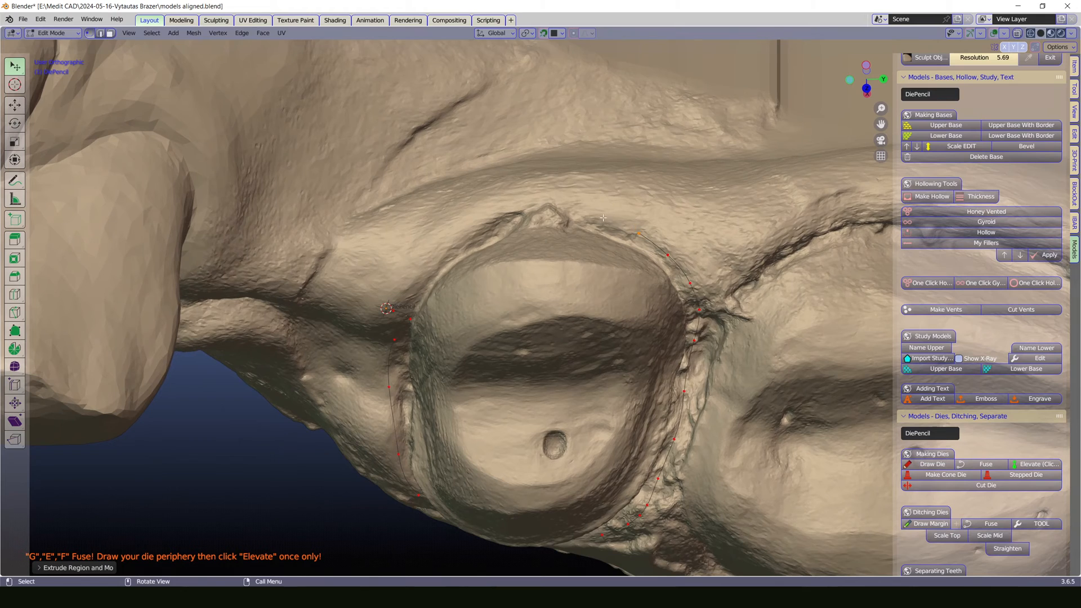
pyautogui.press('e')
pyautogui.click(573, 211)
pyautogui.press('e')
pyautogui.click(536, 204)
pyautogui.press('e')
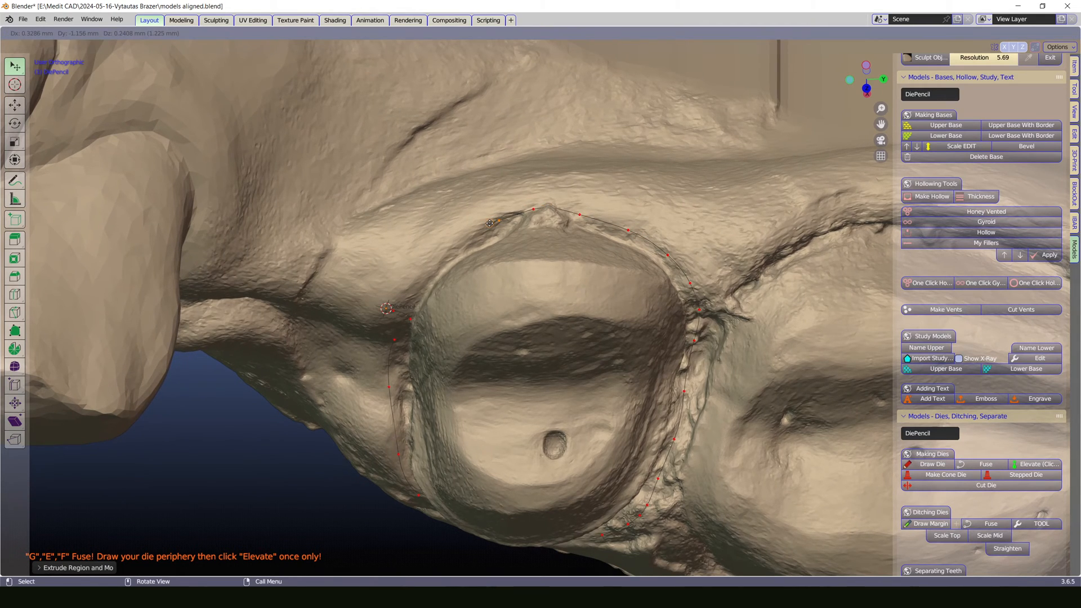
pyautogui.click(489, 224)
pyautogui.press('e')
pyautogui.click(441, 254)
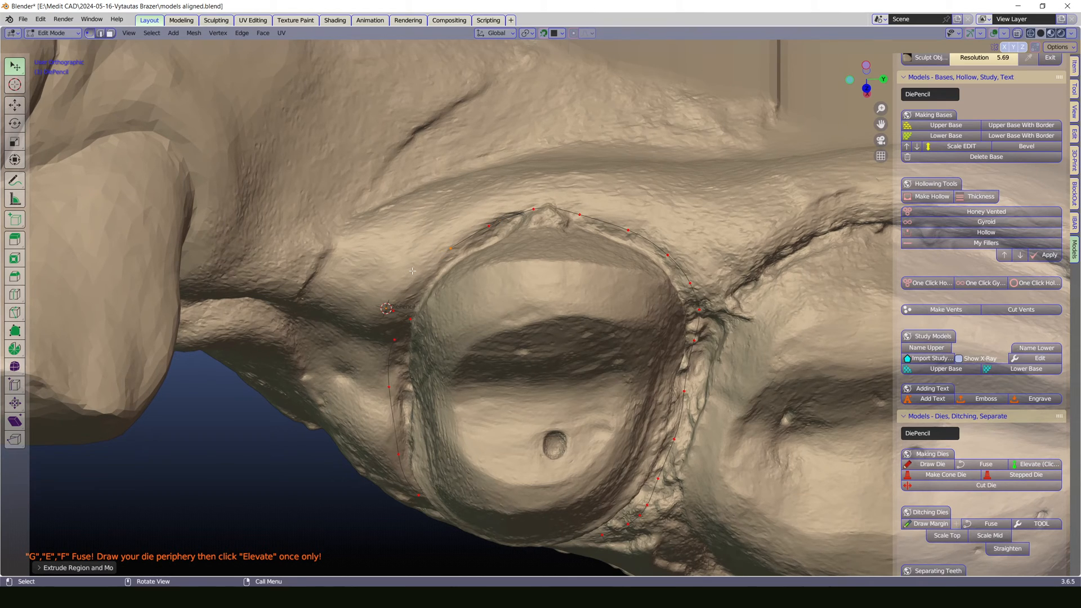
pyautogui.press('e')
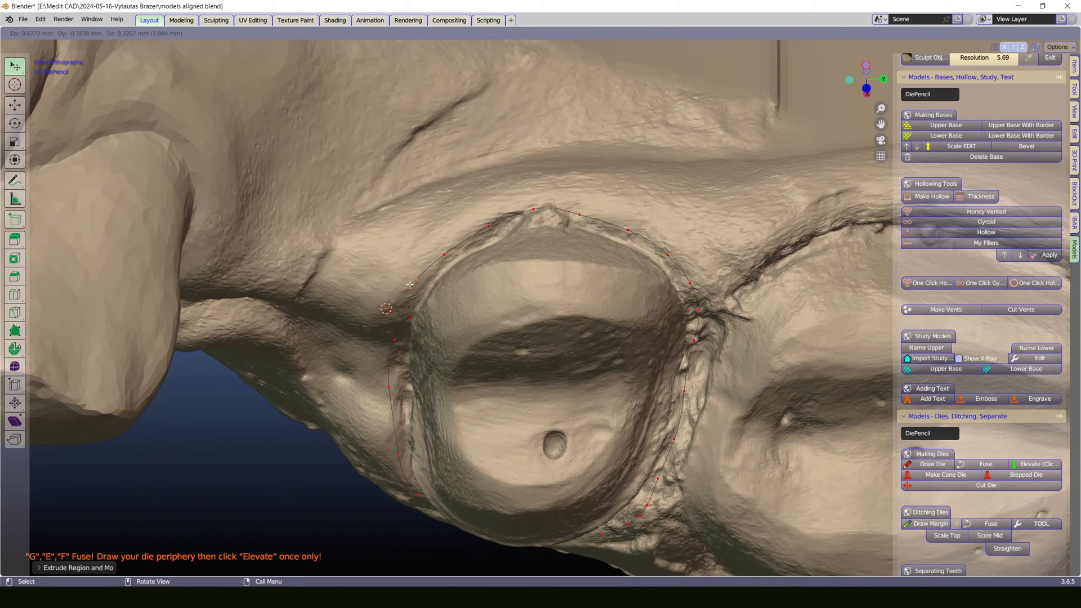
pyautogui.click(408, 288)
pyautogui.press('e')
pyautogui.click(405, 303)
# Step: Fuse the premolar's die outline and move the point at its join to smooth the curve
pyautogui.moveTo(437, 291); pyautogui.dragTo(355, 222, button='middle')
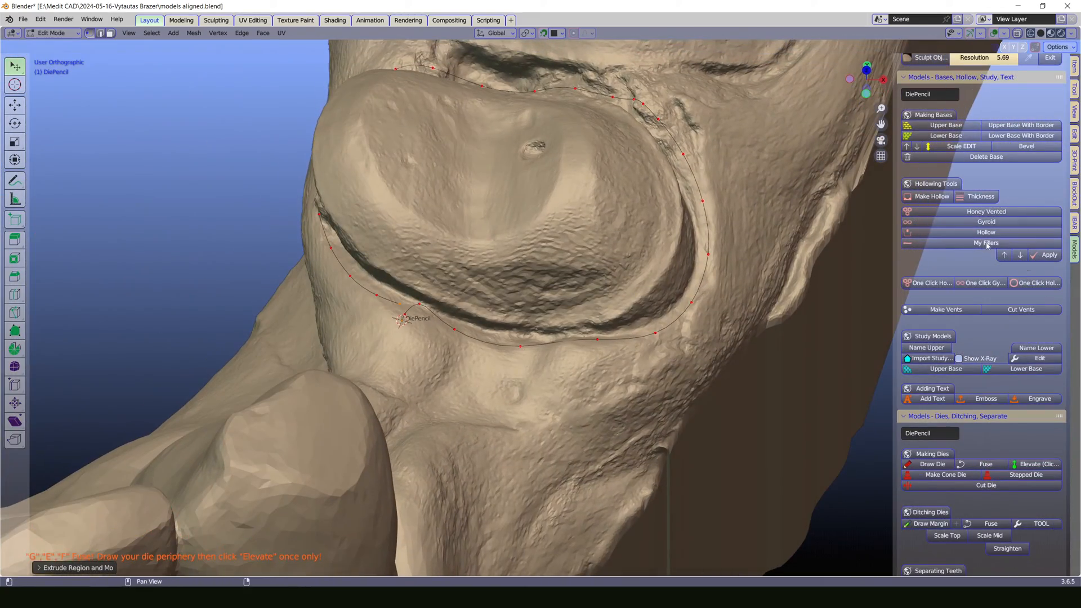
pyautogui.click(984, 465)
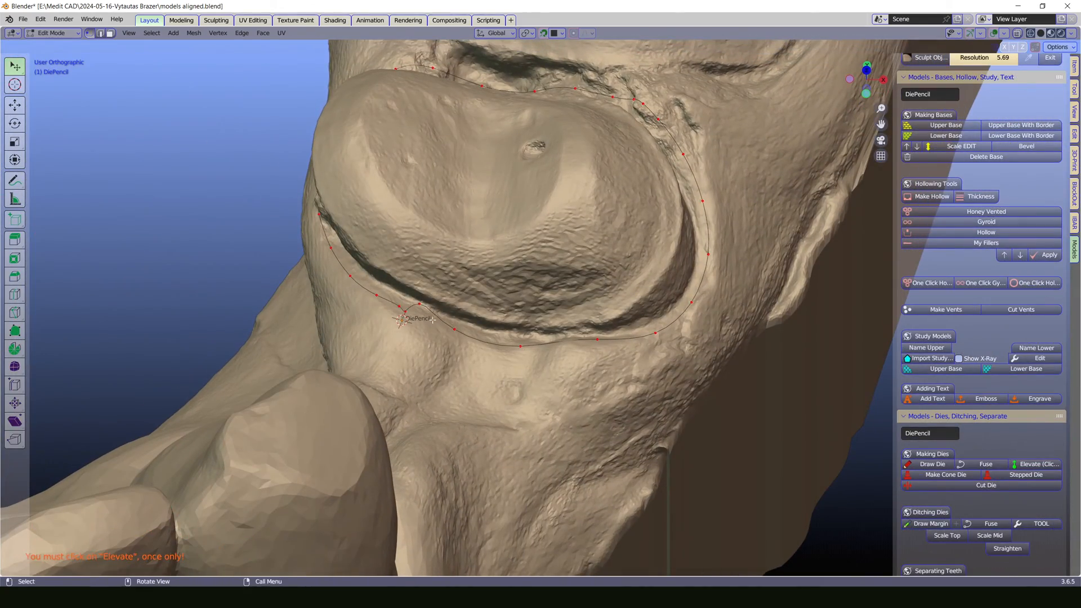
pyautogui.scroll(6, 180, 297)
pyautogui.moveTo(177, 296); pyautogui.dragTo(152, 328)
pyautogui.scroll(-5, 530, 404)
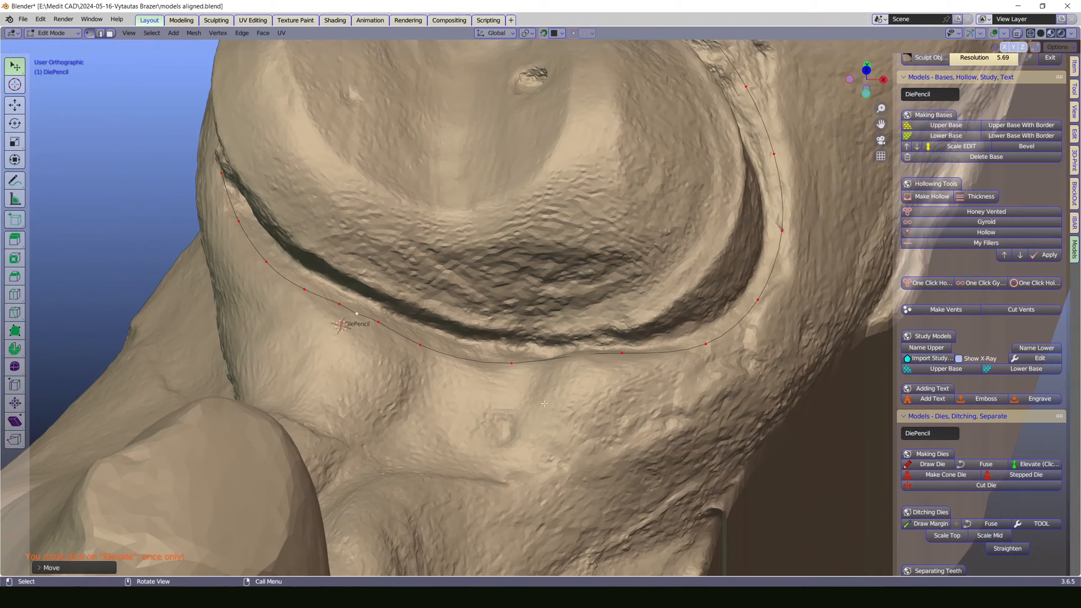
# Step: Adjust die outline points on the premolar's canine-facing and tongue sides to keep the curve outside the margin
pyautogui.moveTo(587, 369); pyautogui.dragTo(567, 350, button='middle')
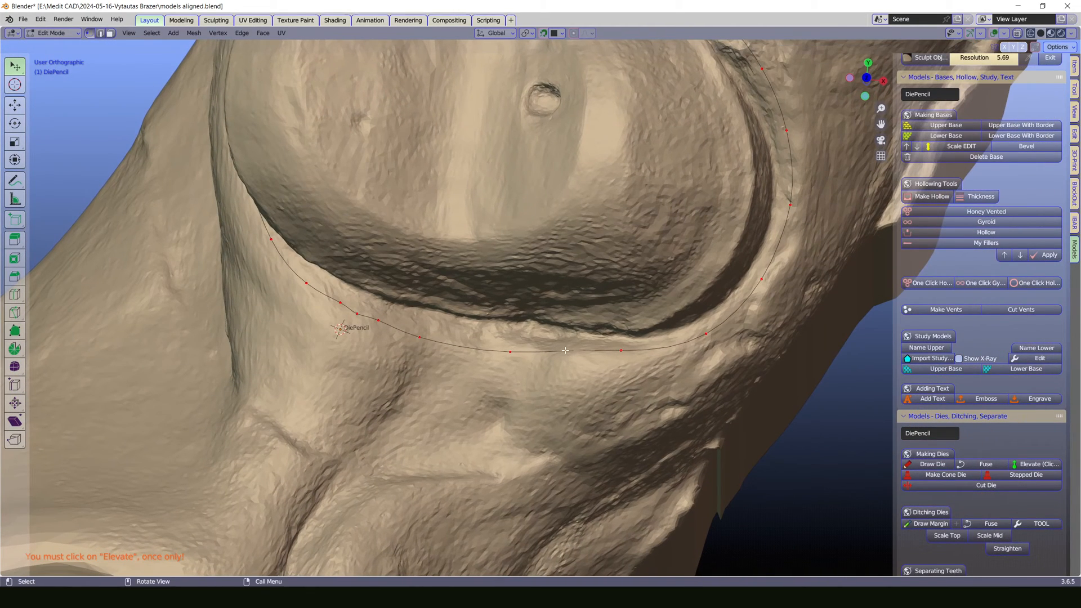
pyautogui.moveTo(622, 351); pyautogui.dragTo(580, 361)
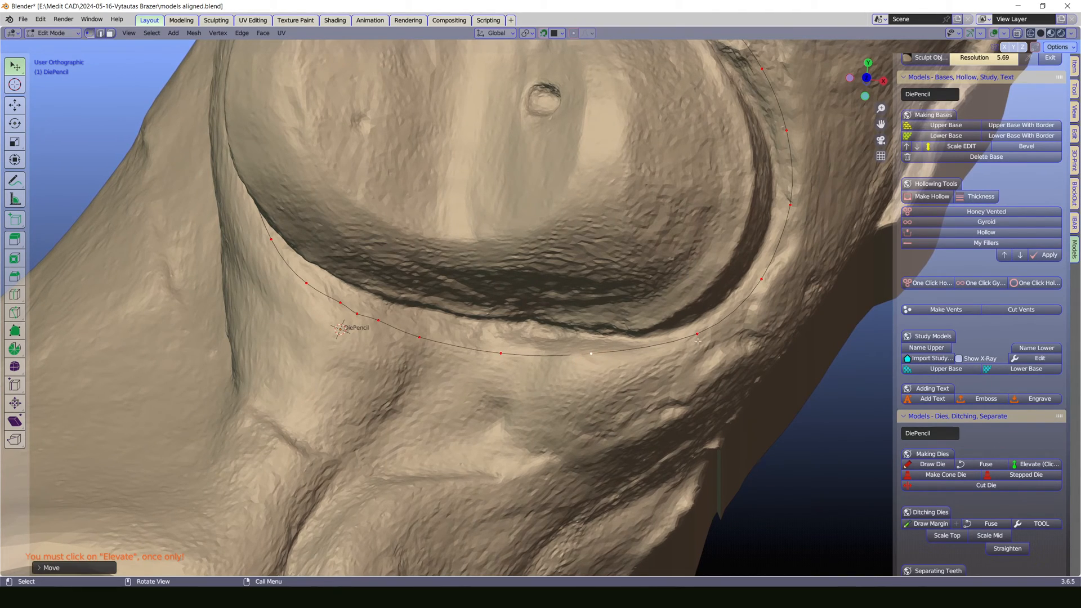
pyautogui.moveTo(675, 354); pyautogui.dragTo(415, 304, button='middle')
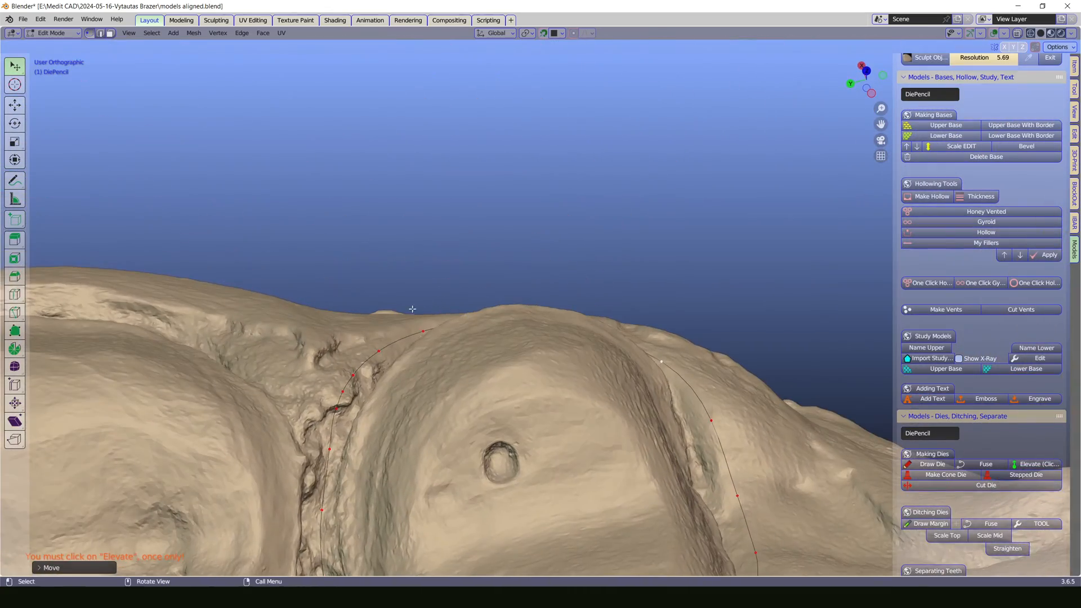
pyautogui.scroll(-6, 462, 352)
pyautogui.moveTo(485, 372); pyautogui.dragTo(592, 382, button='middle')
pyautogui.scroll(5, 593, 382)
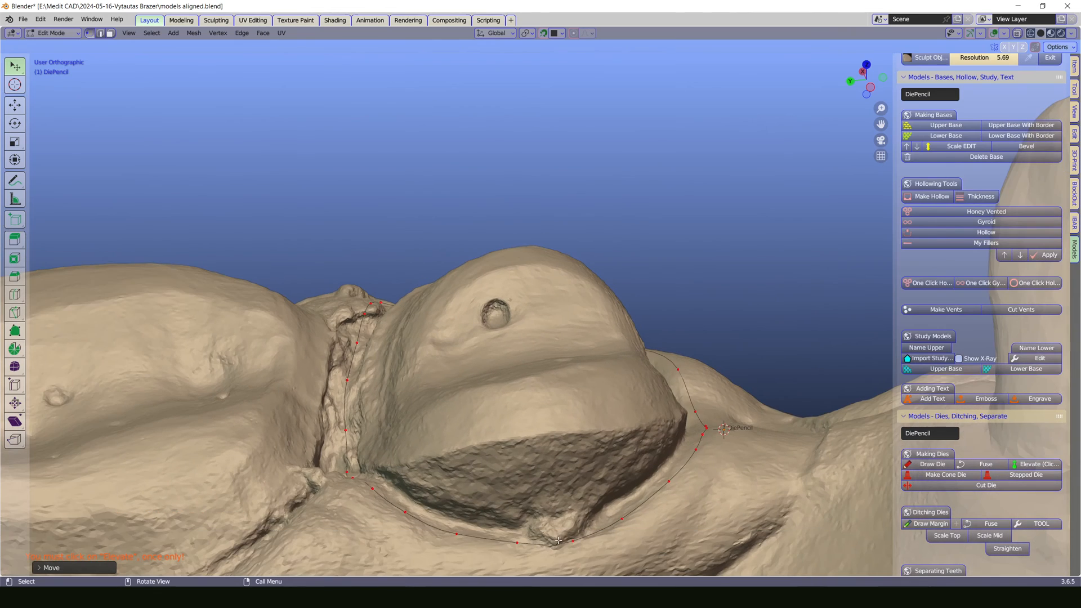
pyautogui.moveTo(574, 539); pyautogui.dragTo(568, 546)
pyautogui.scroll(-2, 1035, 463)
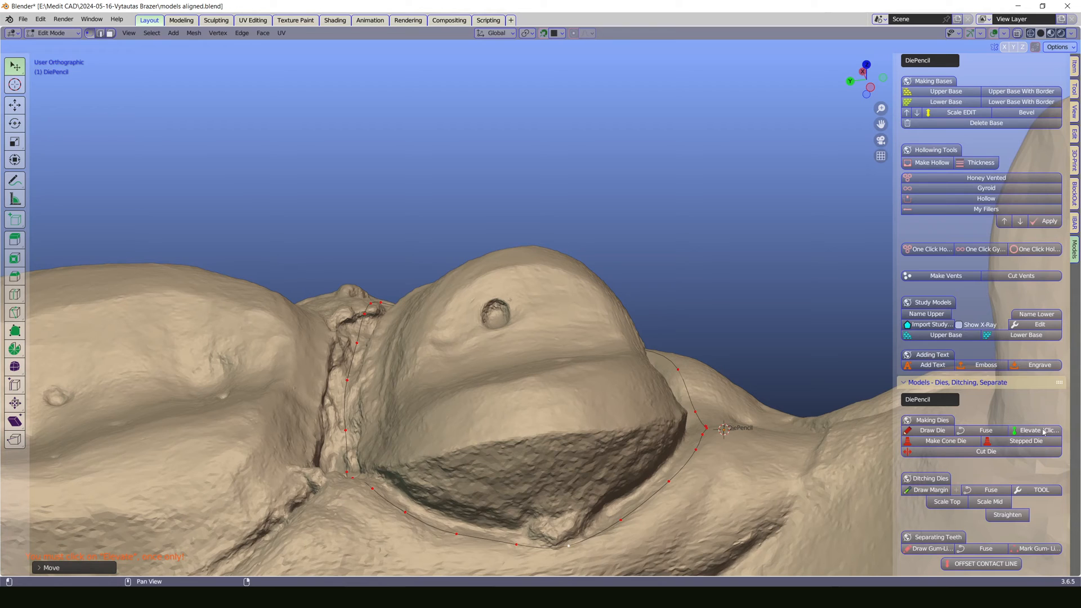
# Step: Elevate the fused die outline around the premolar
pyautogui.click(1041, 430)
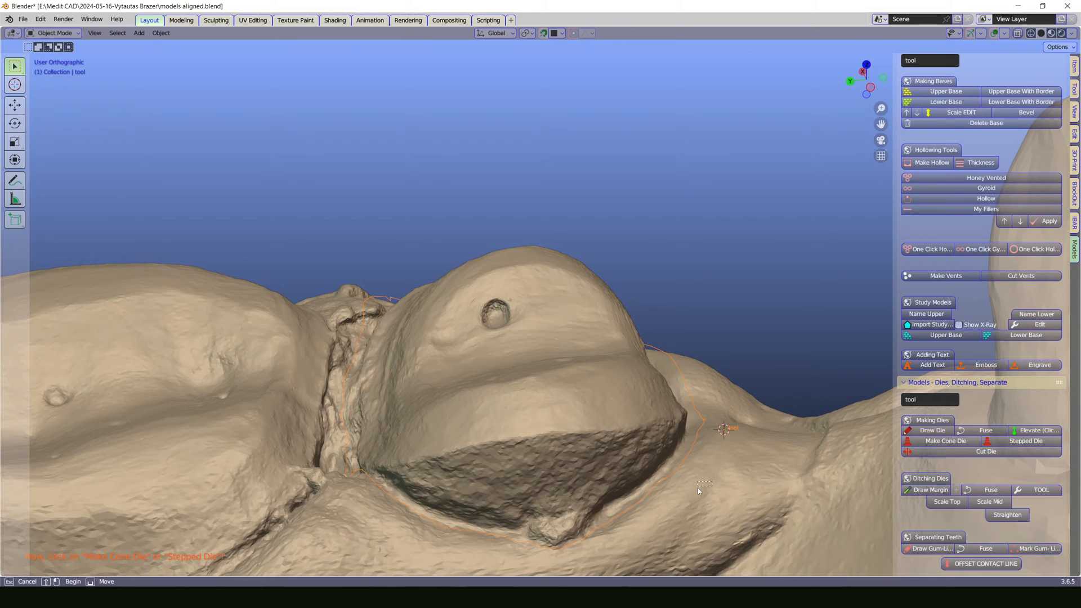
pyautogui.keyDown('shift'); pyautogui.moveTo(697, 487); pyautogui.dragTo(579, 314, button='middle'); pyautogui.keyUp('shift')
pyautogui.keyDown('shift'); pyautogui.click(579, 314); pyautogui.keyUp('shift')
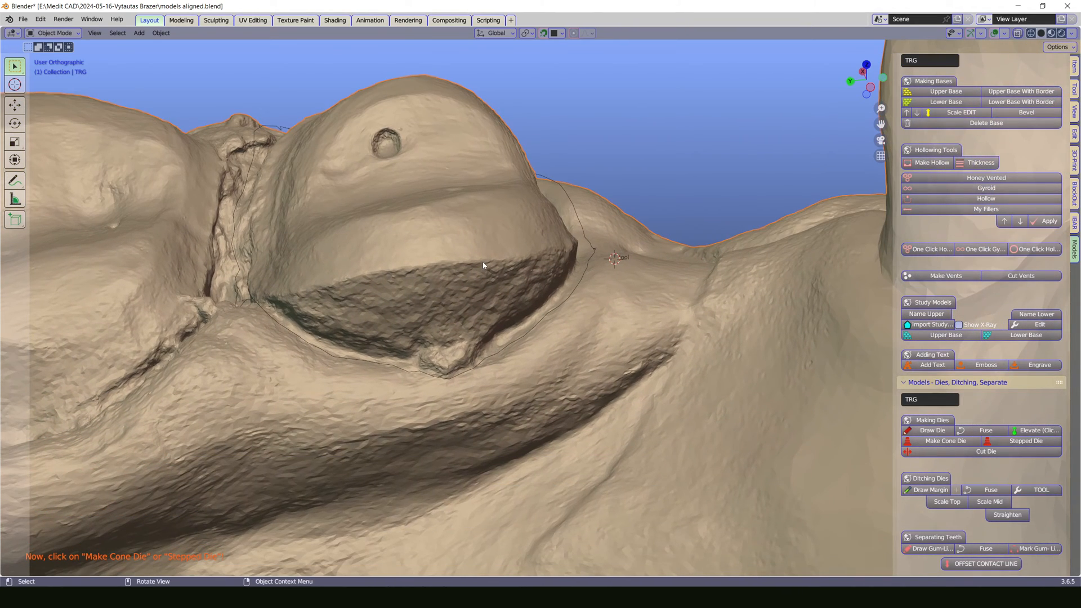
pyautogui.click(1032, 431)
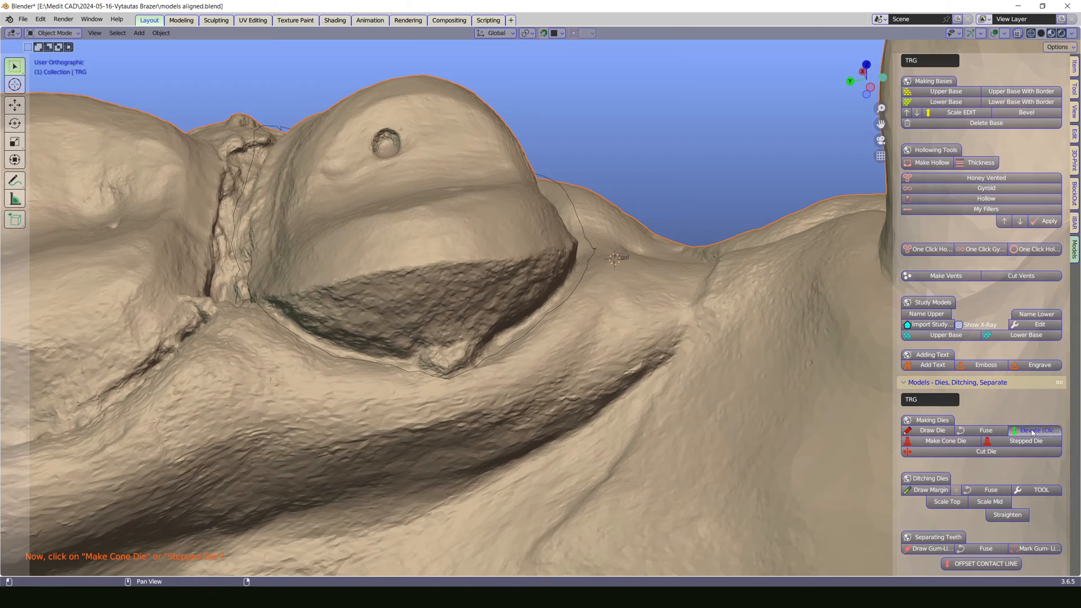
pyautogui.moveTo(583, 378)
pyautogui.mouseDown(button='middle')
pyautogui.moveTo(544, 382)
pyautogui.moveTo(597, 397)
pyautogui.moveTo(552, 400)
pyautogui.moveTo(584, 379)
pyautogui.mouseUp(button='middle')
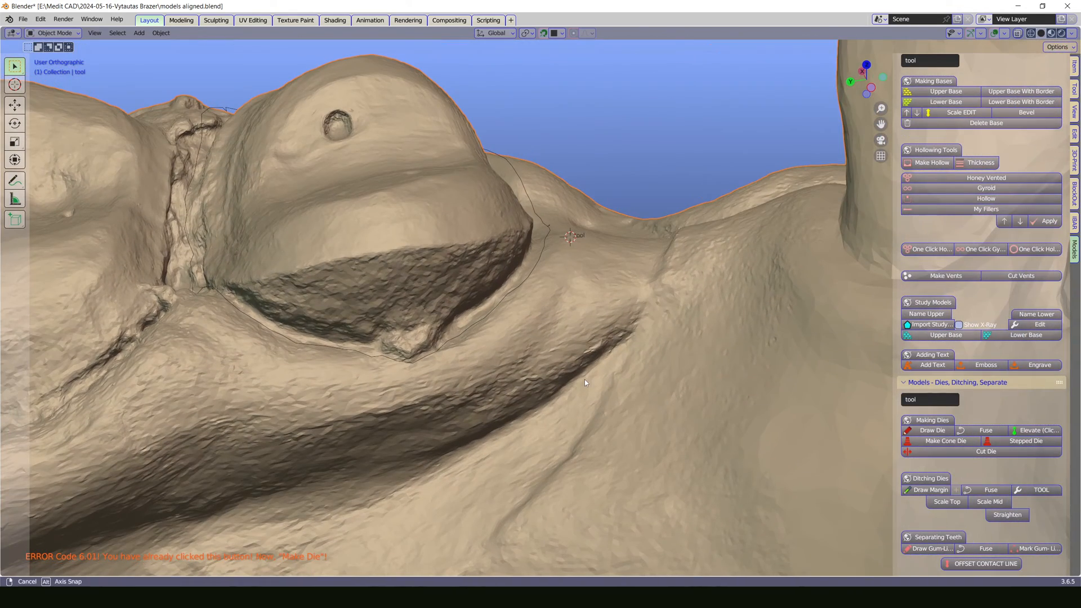
# Step: Select the elevated outline and try to make a cone die from it in the tilted view
pyautogui.click(950, 442)
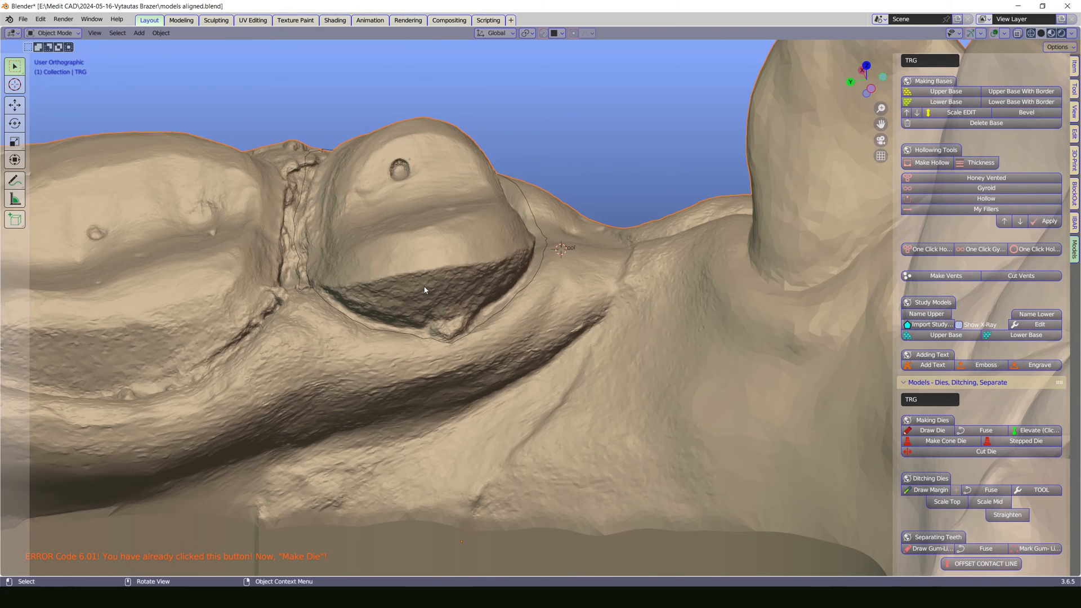
pyautogui.click(425, 291)
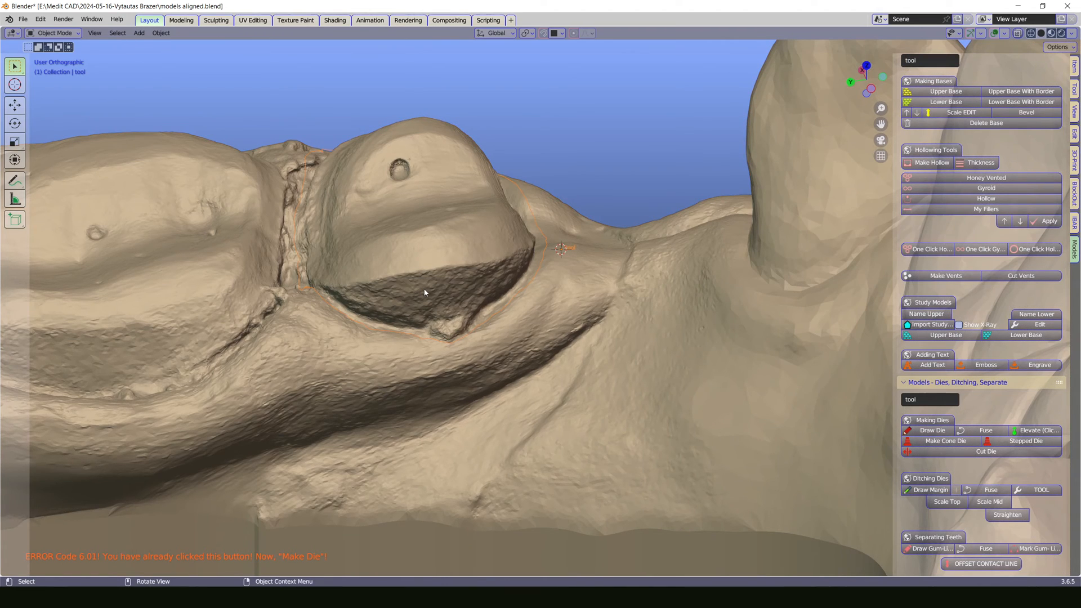
pyautogui.click(939, 443)
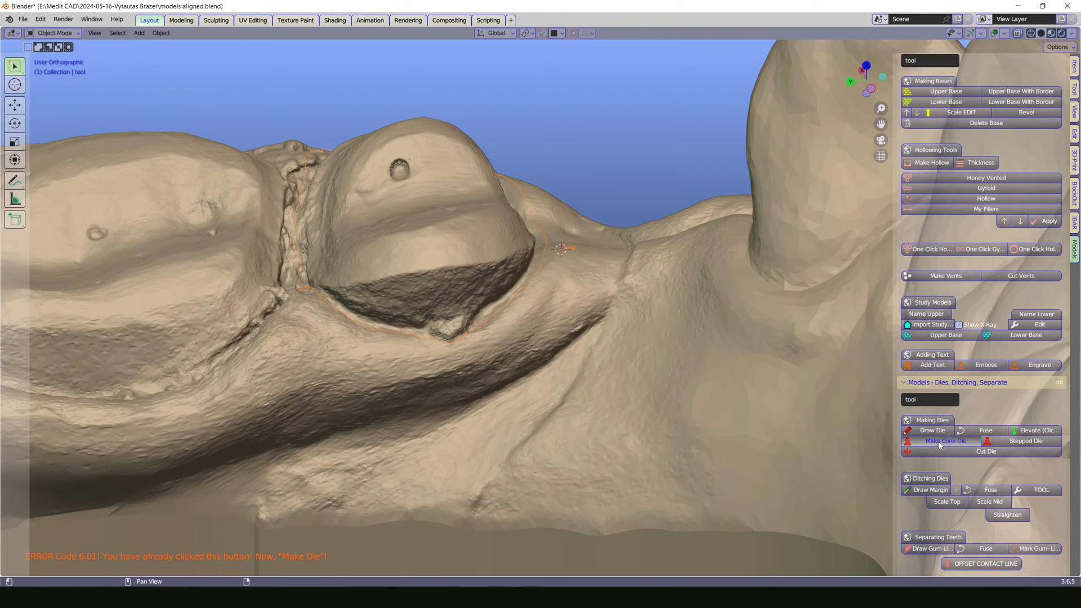
pyautogui.moveTo(546, 370); pyautogui.dragTo(573, 290, button='middle')
pyautogui.scroll(-3, 547, 372)
pyautogui.moveTo(574, 224); pyautogui.dragTo(603, 207, button='middle')
pyautogui.scroll(6, 604, 207)
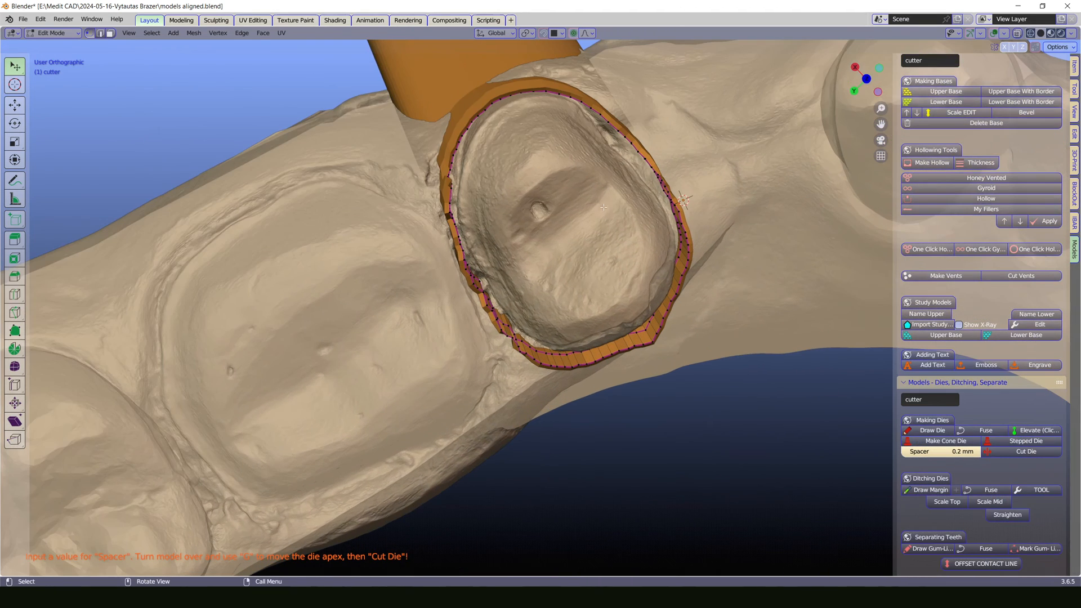
# Step: Undo the tilted cone die
pyautogui.moveTo(621, 189); pyautogui.dragTo(535, 297, button='middle')
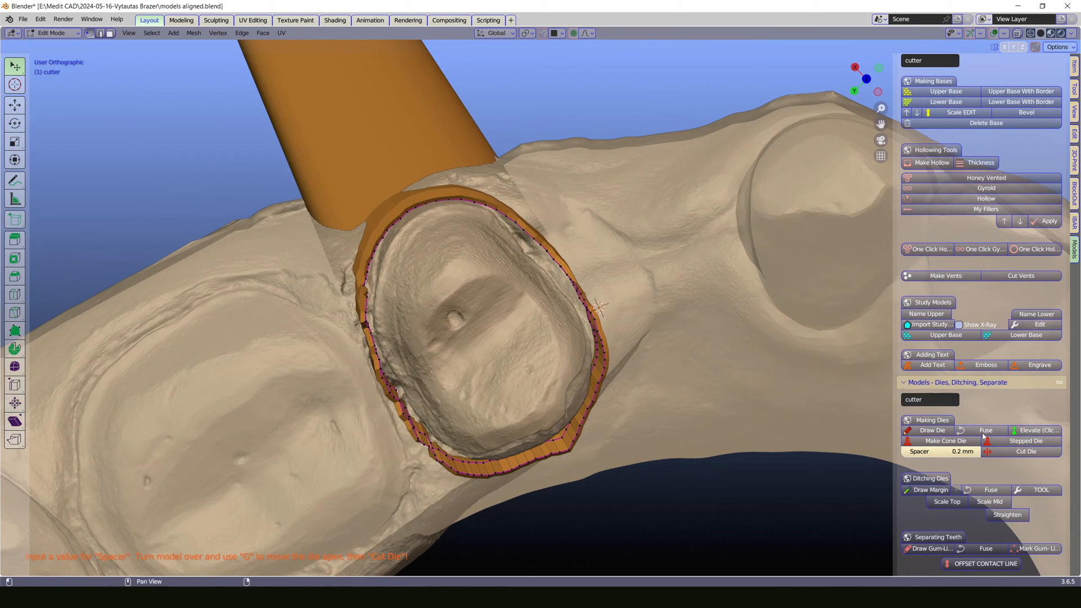
pyautogui.click(954, 444)
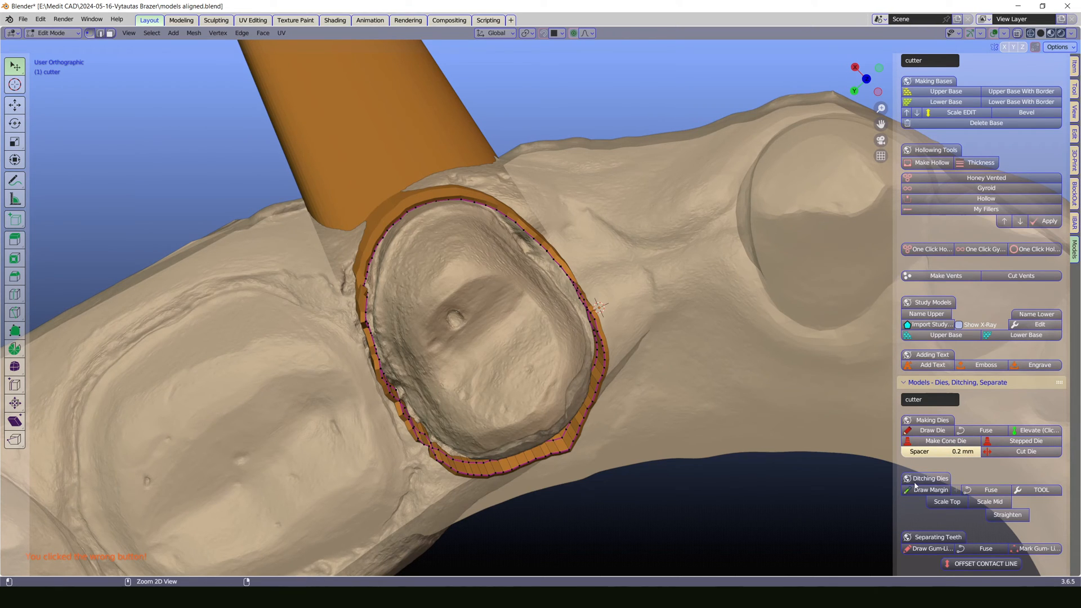
pyautogui.hotkey('ctrl', 'z')
pyautogui.hotkey('ctrl', 'z')
# Step: Make a cone die for the premolar along the occlusal view and move its apex inside the lower base
pyautogui.click(950, 442)
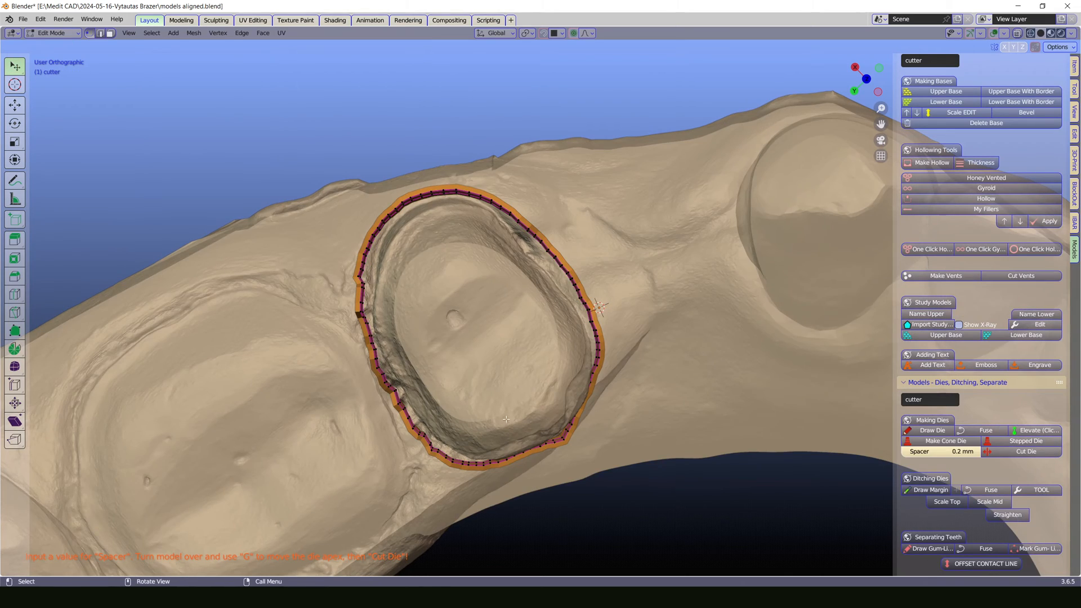
pyautogui.scroll(-5, 493, 431)
pyautogui.moveTo(478, 427); pyautogui.dragTo(522, 345, button='middle')
pyautogui.scroll(3, 475, 491)
pyautogui.scroll(2, 522, 345)
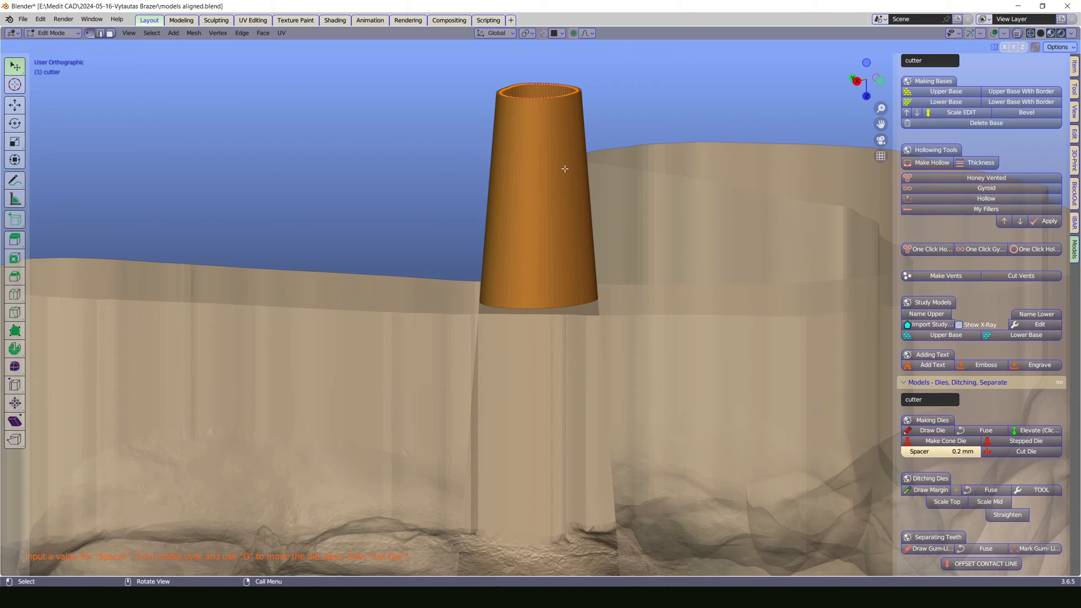
pyautogui.press('g')
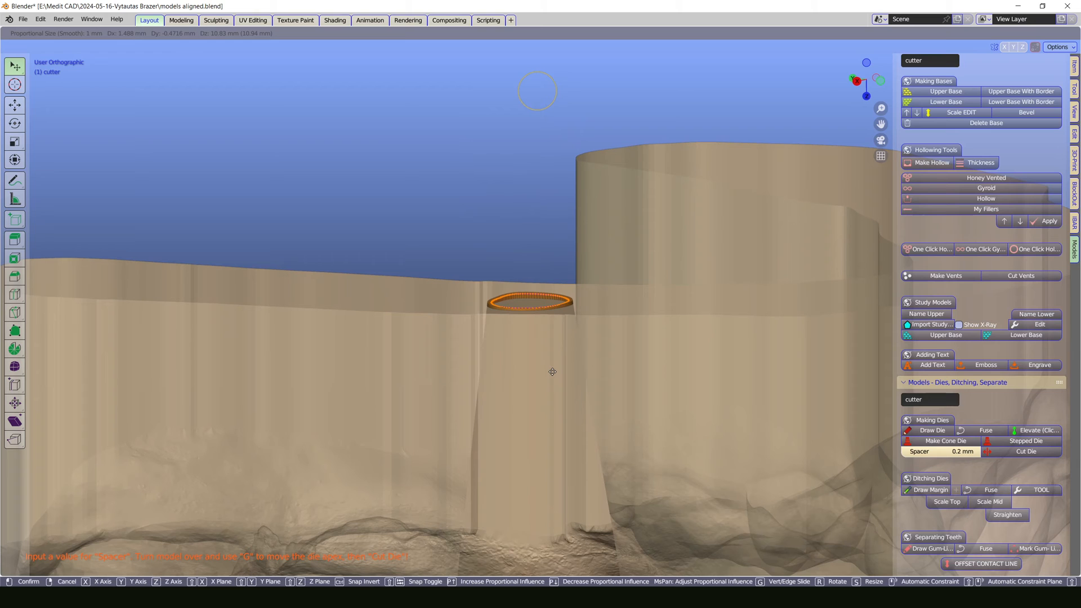
pyautogui.click(552, 371)
# Step: Shift the cone die's apex inward, away from the outer wall of the base, and check its position
pyautogui.scroll(-4, 549, 373)
pyautogui.moveTo(549, 373); pyautogui.dragTo(458, 381, button='middle')
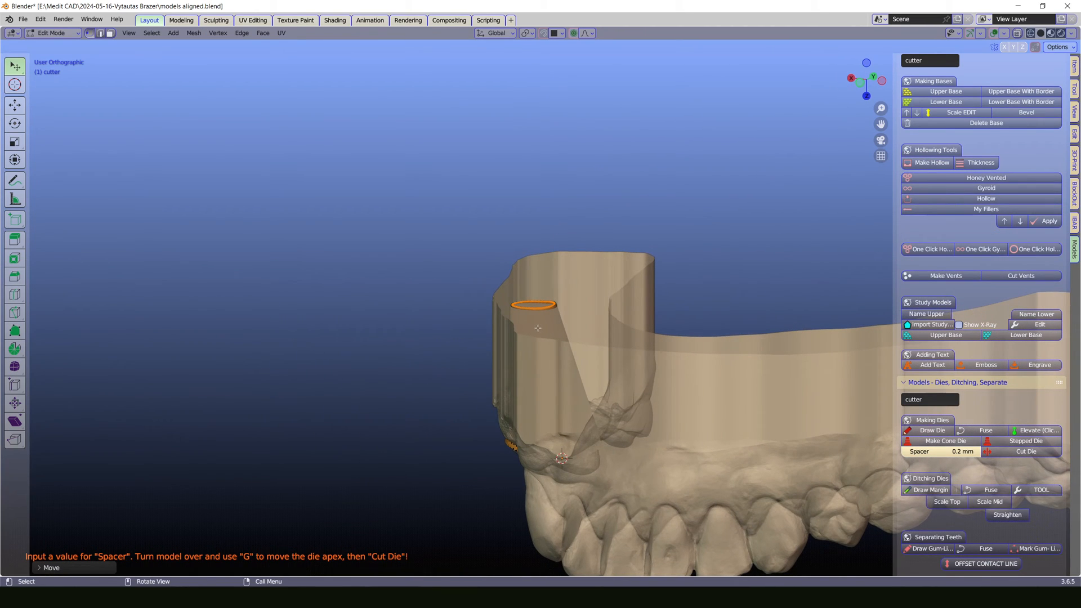
pyautogui.press('g')
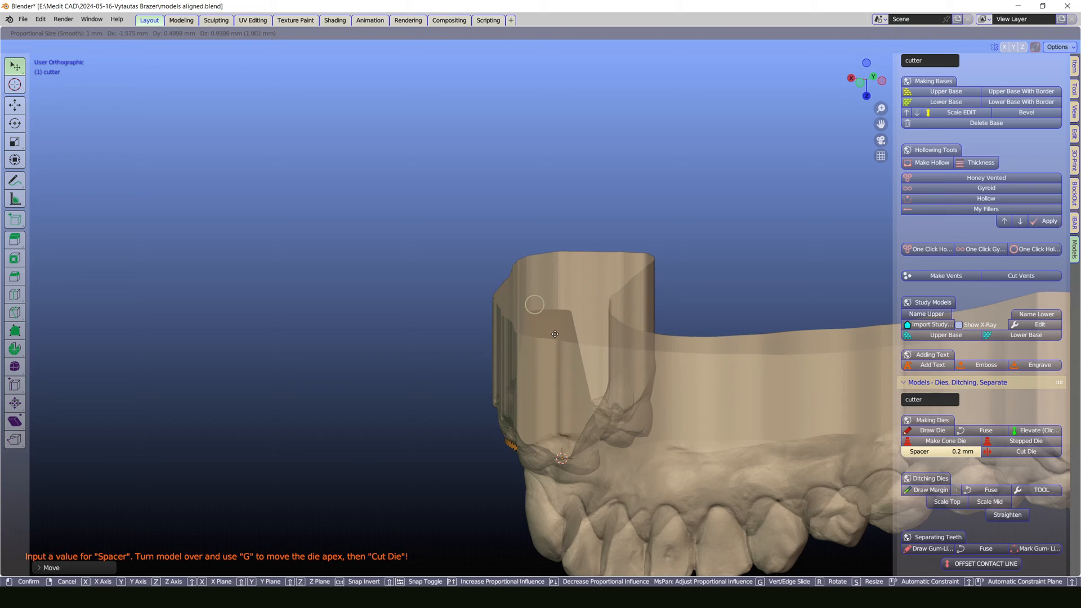
pyautogui.click(558, 336)
pyautogui.moveTo(622, 319); pyautogui.dragTo(772, 347, button='middle')
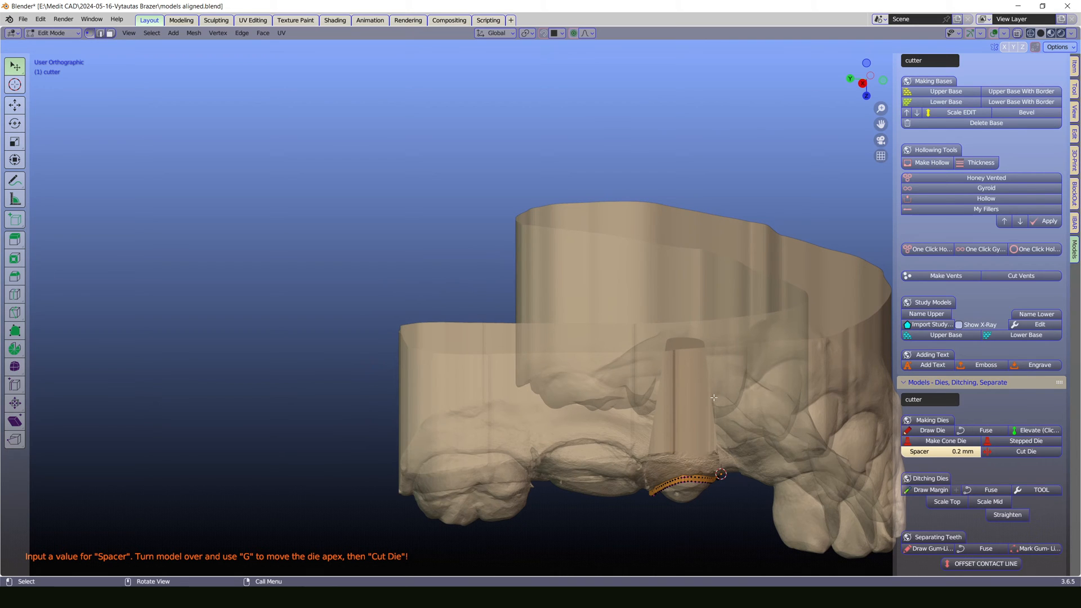
pyautogui.scroll(2, 675, 388)
pyautogui.scroll(4, 647, 315)
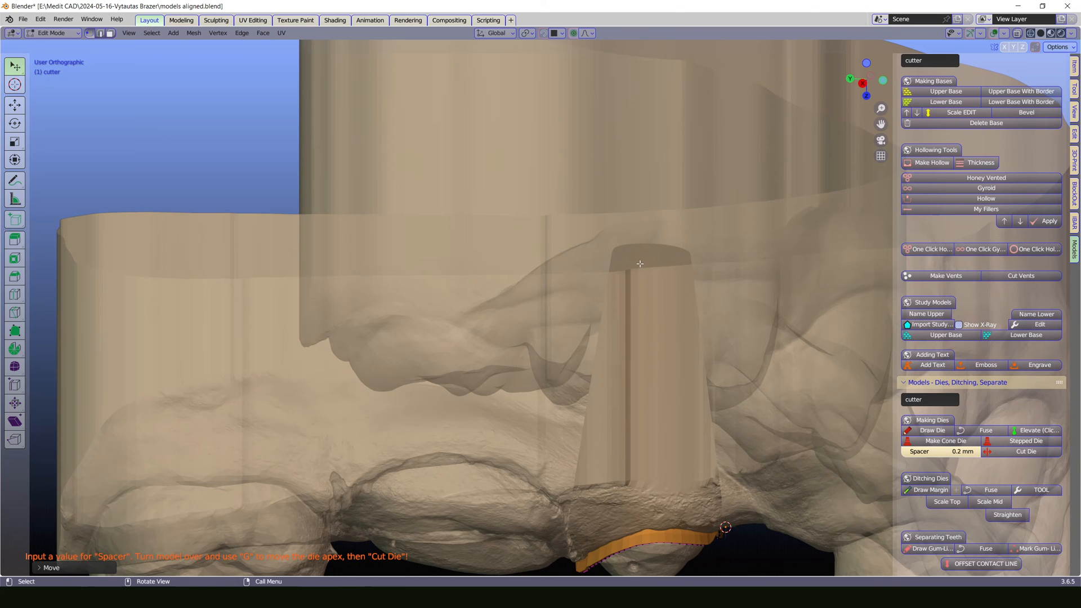
pyautogui.scroll(-4, 615, 311)
pyautogui.moveTo(533, 288); pyautogui.dragTo(605, 256, button='middle')
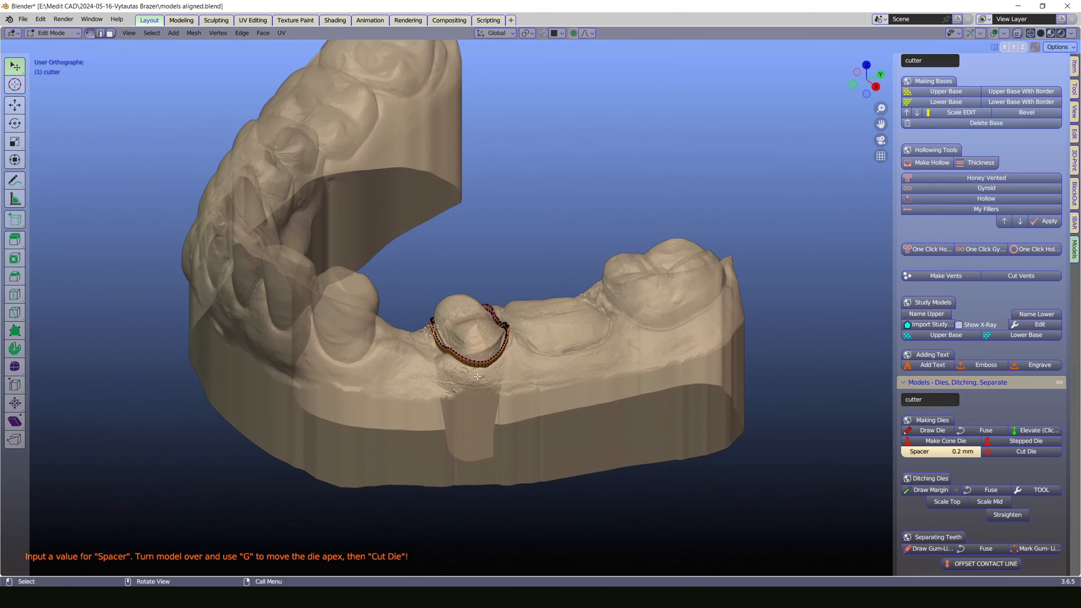
# Step: Cut the premolar die from the lower model with the 0.2 mm spacer
pyautogui.scroll(2, 603, 259)
pyautogui.keyDown('shift'); pyautogui.moveTo(502, 445); pyautogui.dragTo(577, 338, button='middle'); pyautogui.keyUp('shift')
pyautogui.scroll(2, 577, 338)
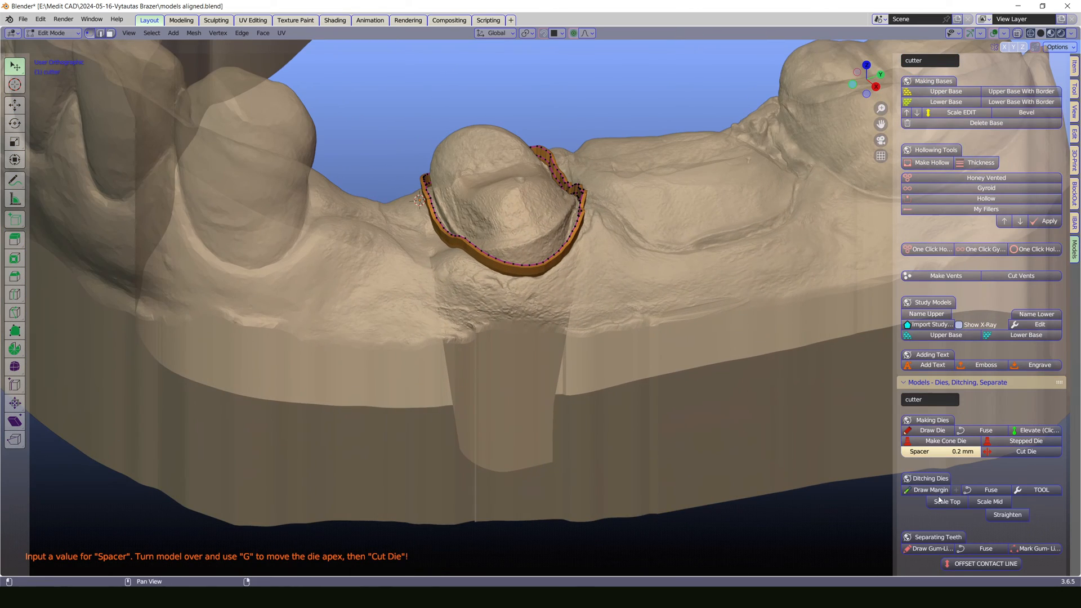
pyautogui.click(1025, 453)
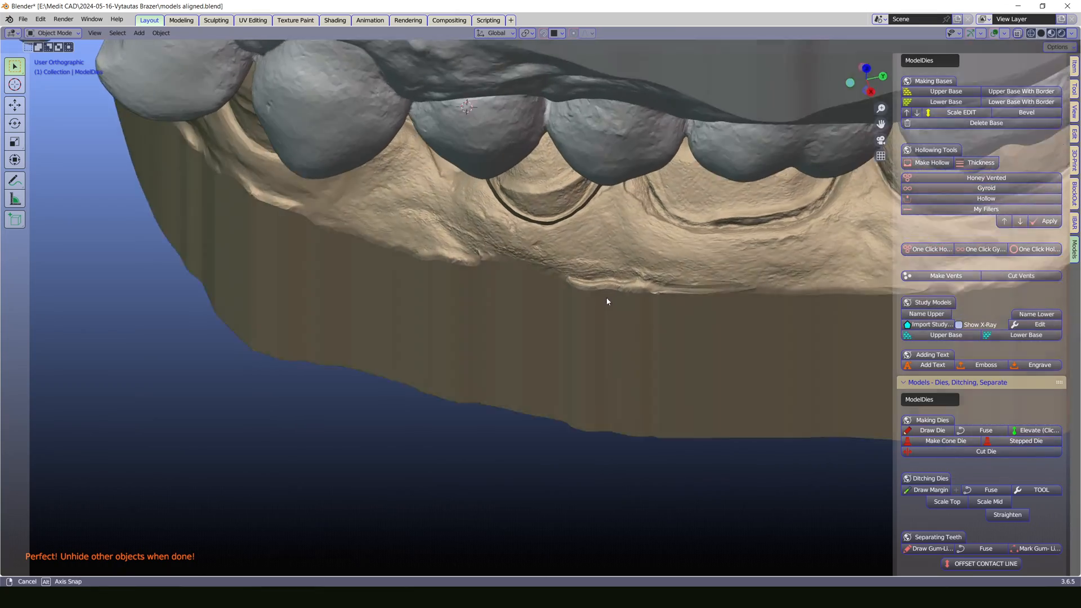
# Step: Hide the upper model and check the cut premolar die in the lower model
pyautogui.moveTo(608, 302); pyautogui.dragTo(533, 160, button='middle')
pyautogui.click(533, 160)
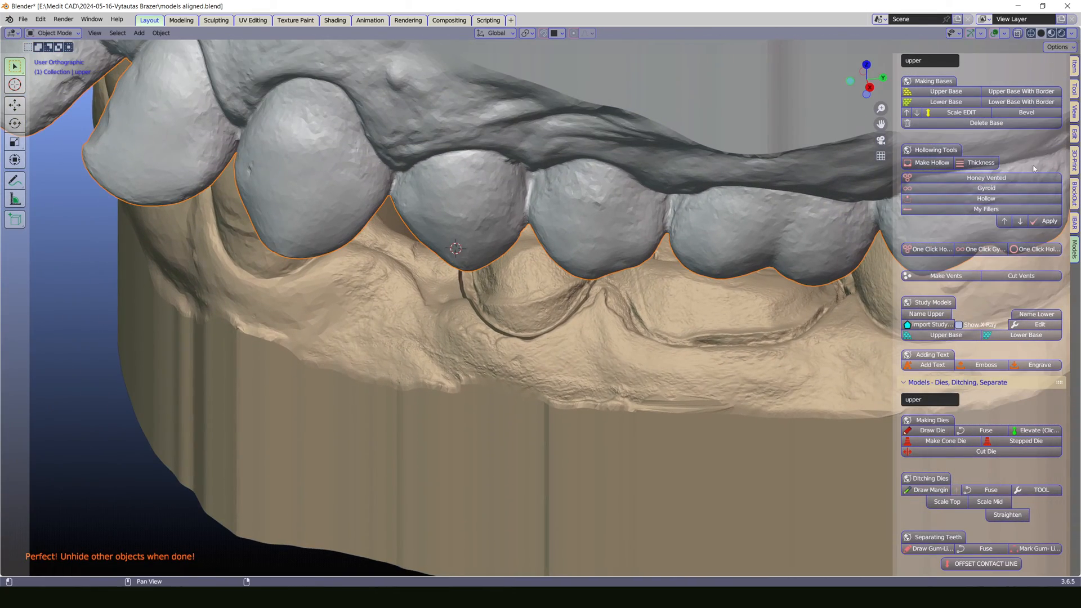
pyautogui.scroll(5, 978, 169)
pyautogui.scroll(10, 982, 197)
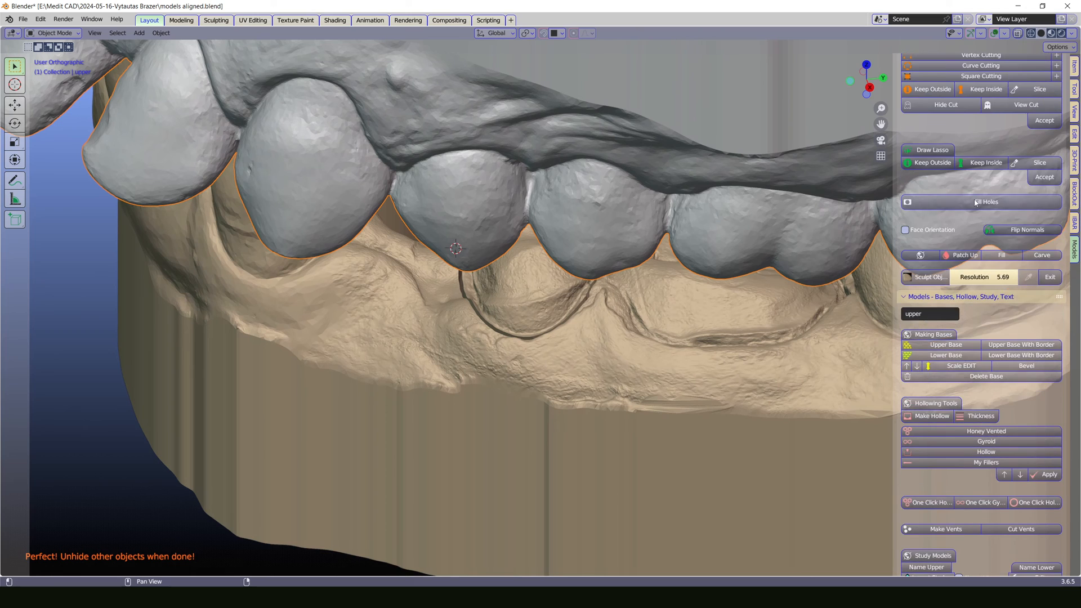
pyautogui.scroll(4, 959, 231)
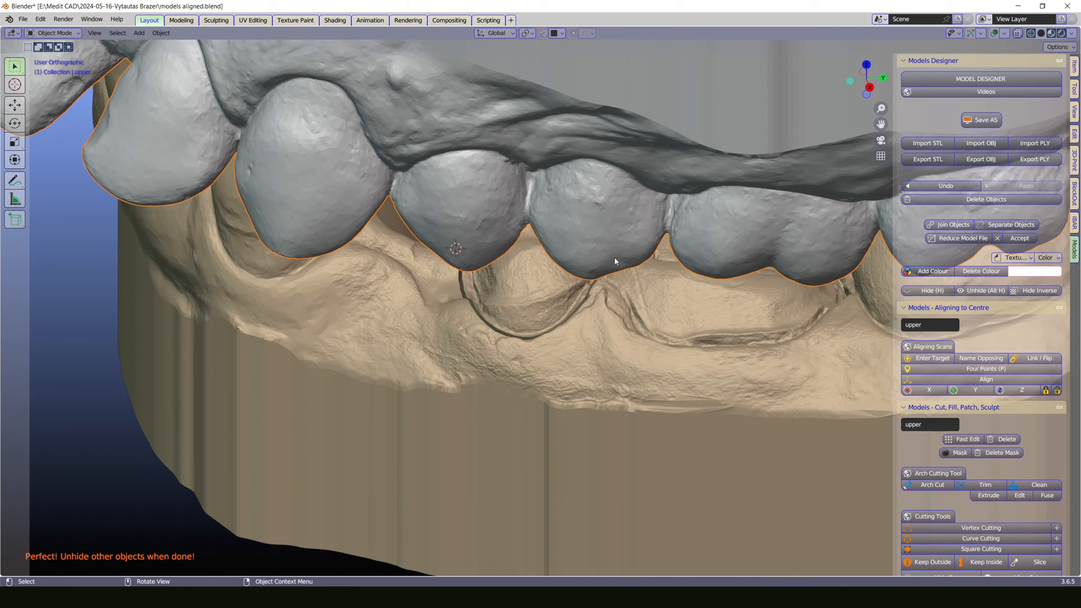
pyautogui.press('h')
pyautogui.moveTo(653, 185); pyautogui.dragTo(608, 309, button='middle')
pyautogui.keyDown('shift'); pyautogui.click(542, 295); pyautogui.keyUp('shift')
# Step: Undo the hiding of the upper model and the premolar die cut
pyautogui.hotkey('ctrl', 'z')
pyautogui.hotkey('ctrl', 'z')
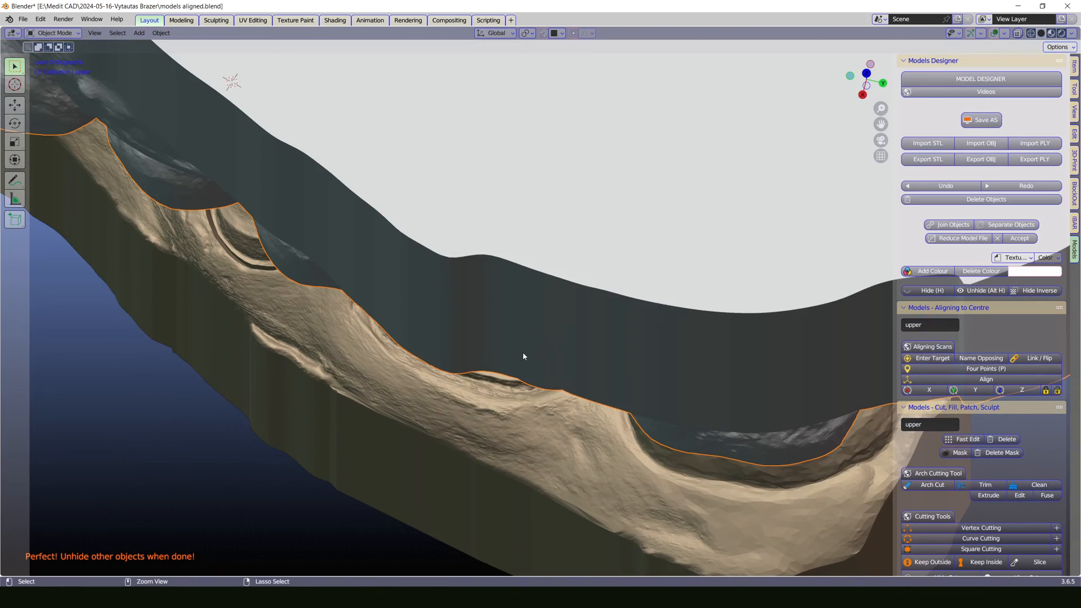
pyautogui.hotkey('ctrl', 'z')
pyautogui.moveTo(369, 394); pyautogui.dragTo(377, 441, button='middle')
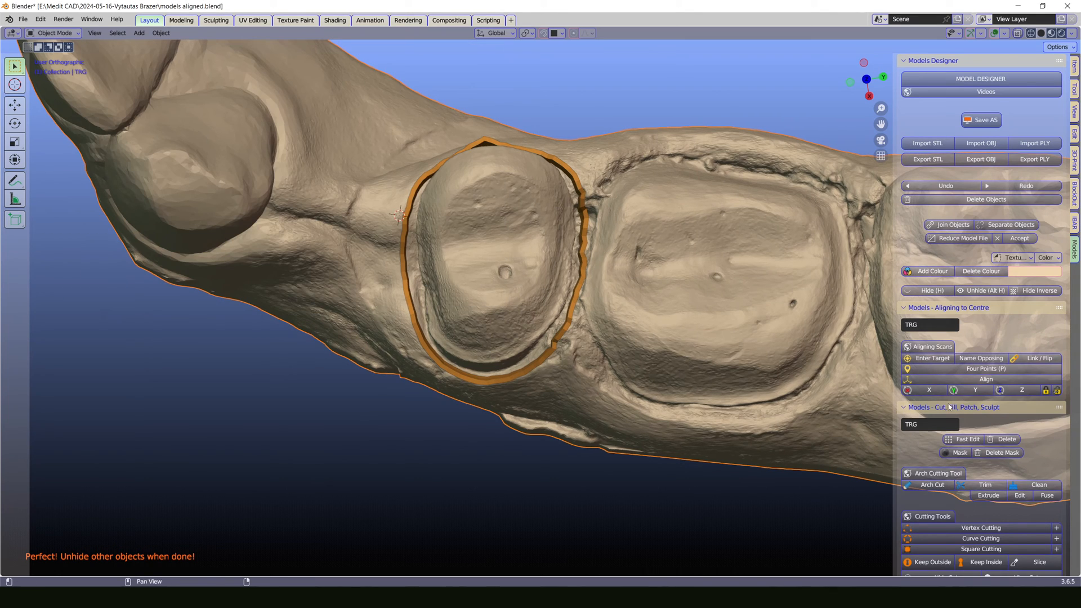
# Step: Try to make the premolar cone die again from the occlusal view, then undo back to the existing cutter
pyautogui.scroll(-20, 950, 406)
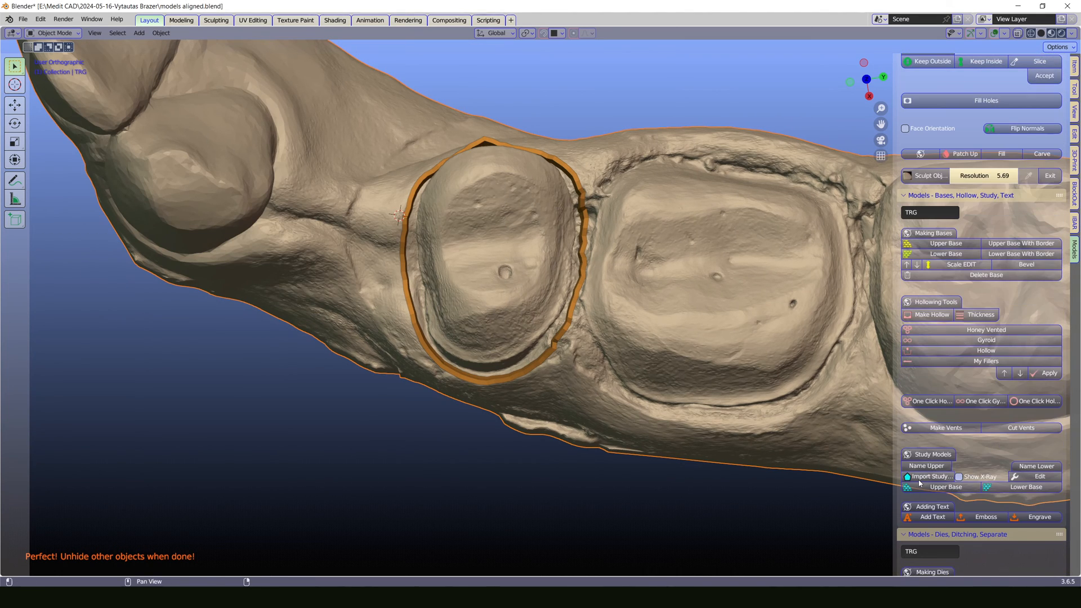
pyautogui.scroll(-4, 920, 483)
pyautogui.click(964, 494)
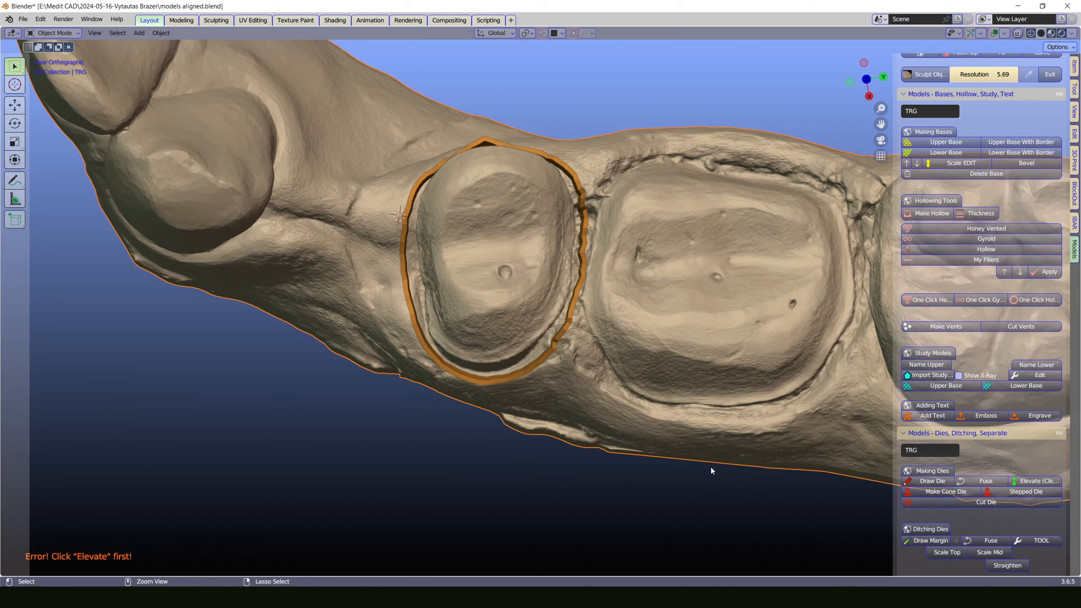
pyautogui.hotkey('ctrl', 'z')
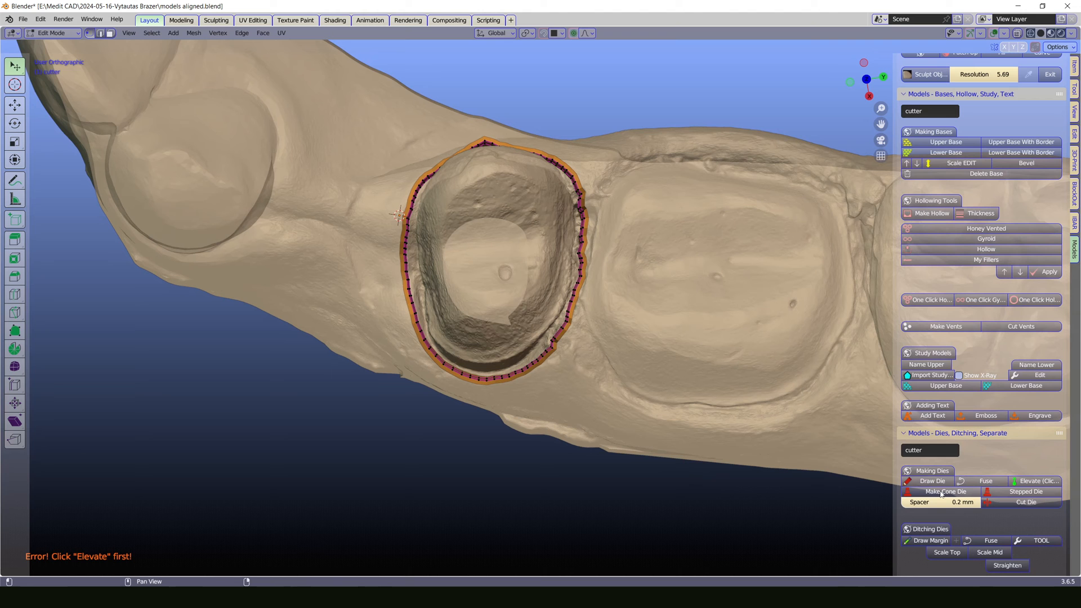
# Step: Undo the earlier moves of the premolar cone die's apex
pyautogui.moveTo(594, 424)
pyautogui.mouseDown(button='middle')
pyautogui.moveTo(594, 366)
pyautogui.moveTo(592, 441)
pyautogui.moveTo(598, 425)
pyautogui.mouseUp(button='middle')
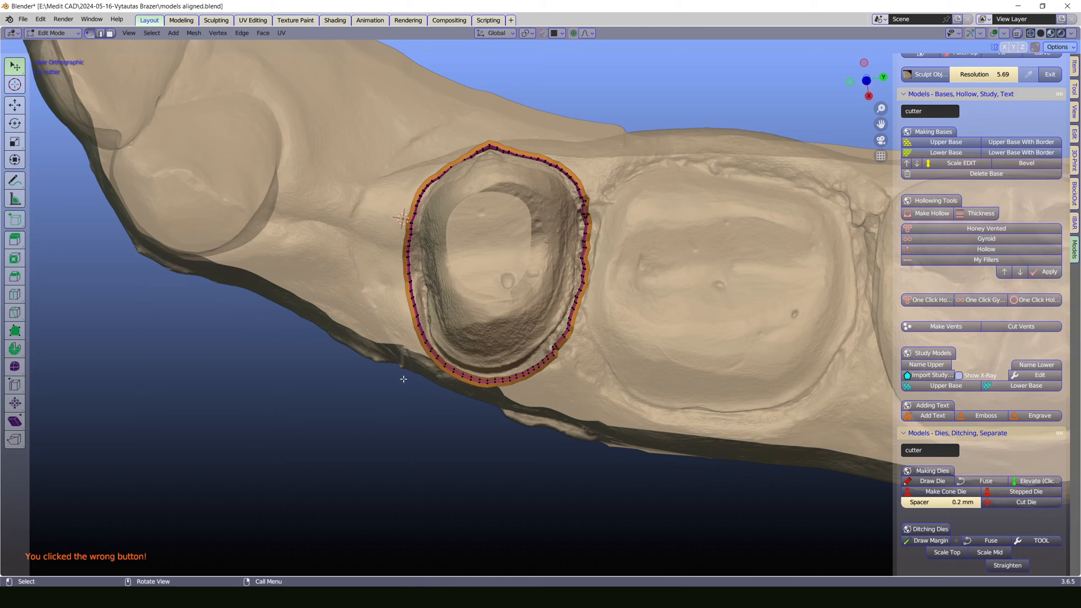
pyautogui.scroll(-3, 449, 381)
pyautogui.moveTo(449, 381); pyautogui.dragTo(450, 325, button='middle')
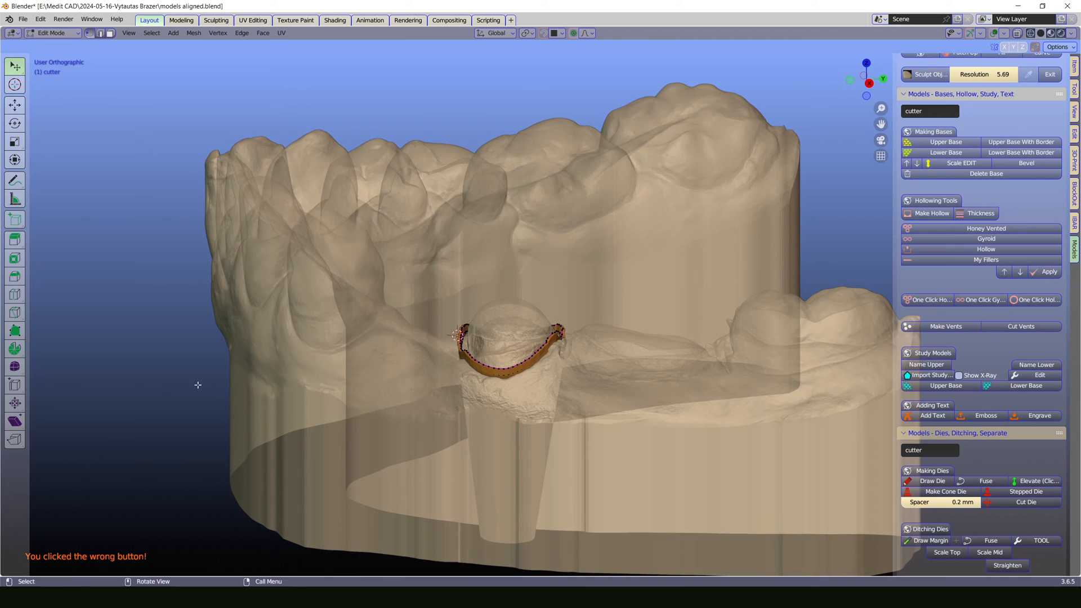
pyautogui.hotkey('ctrl', 'z')
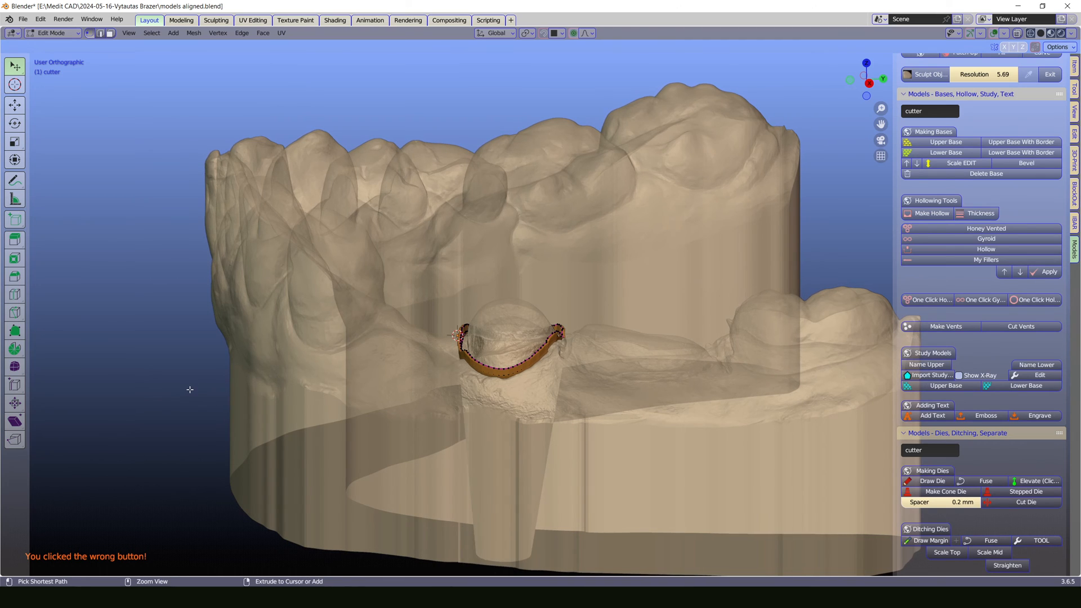
pyautogui.hotkey('ctrl', 'z')
# Step: Turn the lower model over and move the premolar cone die's apex down to the underside of the base
pyautogui.scroll(-5, 227, 385)
pyautogui.moveTo(321, 398); pyautogui.dragTo(544, 324, button='middle')
pyautogui.scroll(6, 534, 336)
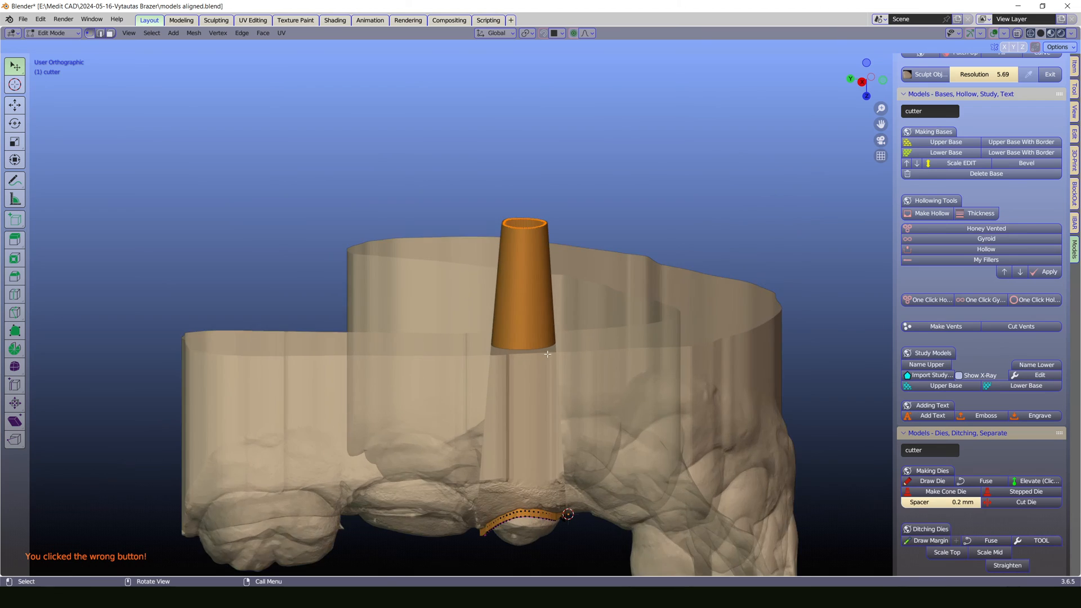
pyautogui.press('g')
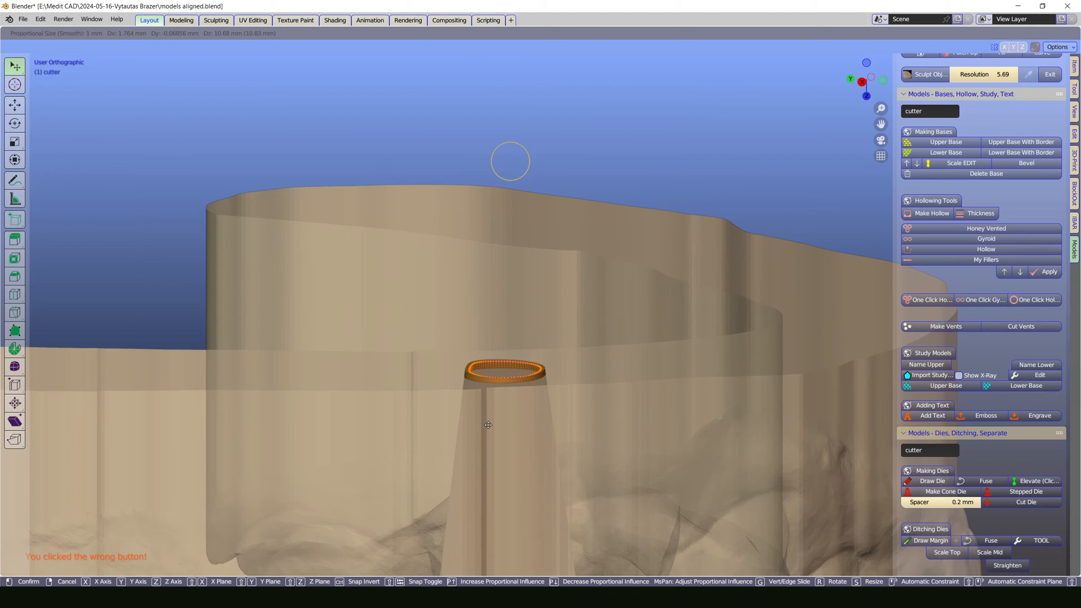
pyautogui.click(488, 425)
# Step: Shift the premolar cone die's apex sideways so it sits inside the base, away from the outer wall
pyautogui.scroll(-5, 488, 425)
pyautogui.moveTo(488, 425); pyautogui.dragTo(521, 354, button='middle')
pyautogui.press('g')
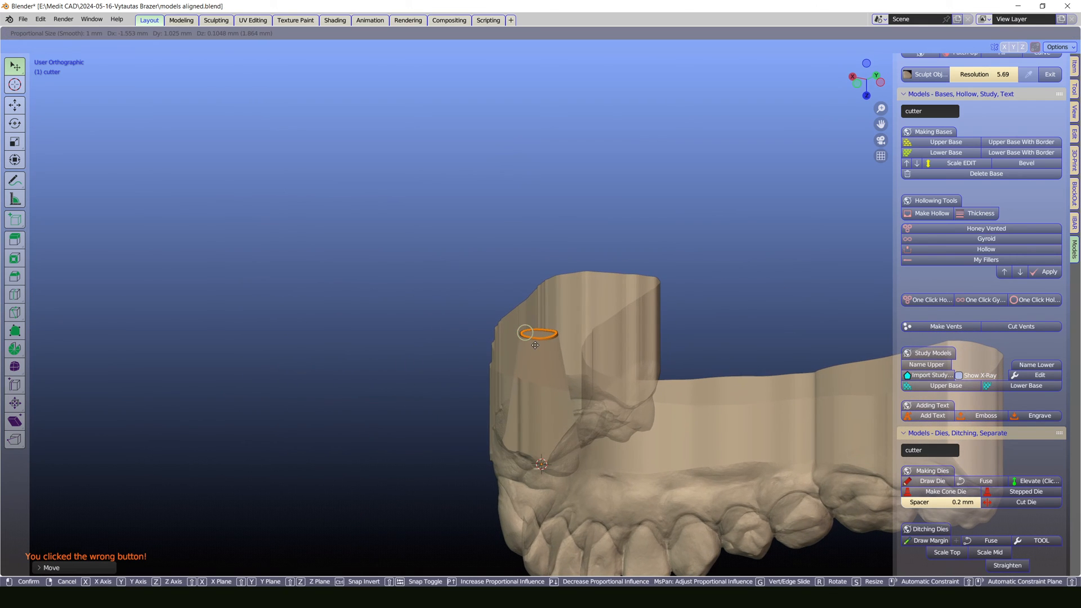
pyautogui.click(537, 344)
pyautogui.moveTo(486, 363); pyautogui.dragTo(577, 378, button='middle')
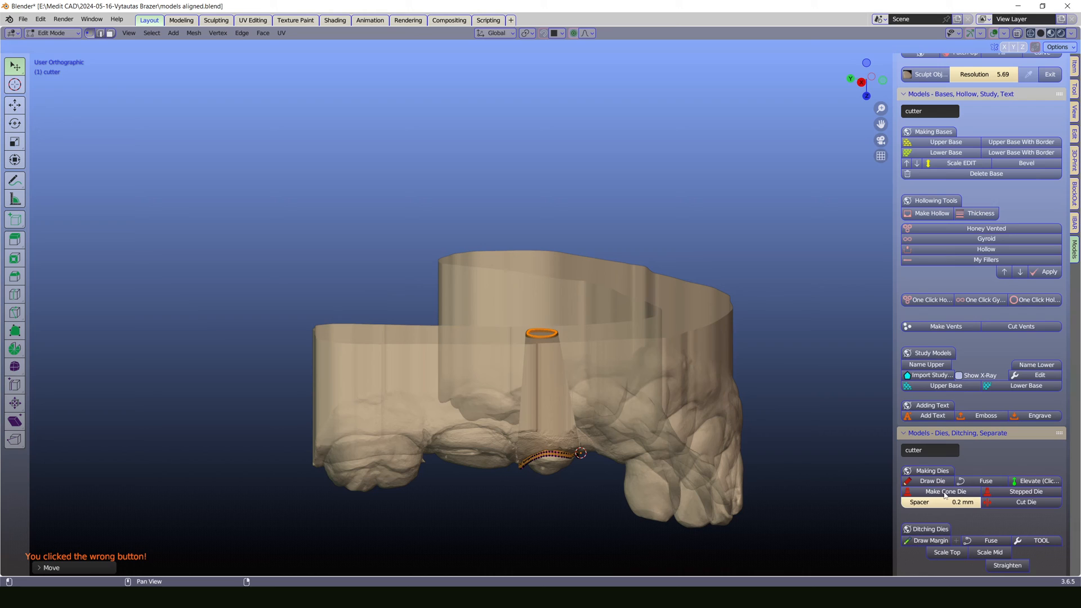
# Step: Cut the premolar die with the 0.2 mm spacer and hide the upper model
pyautogui.click(1014, 504)
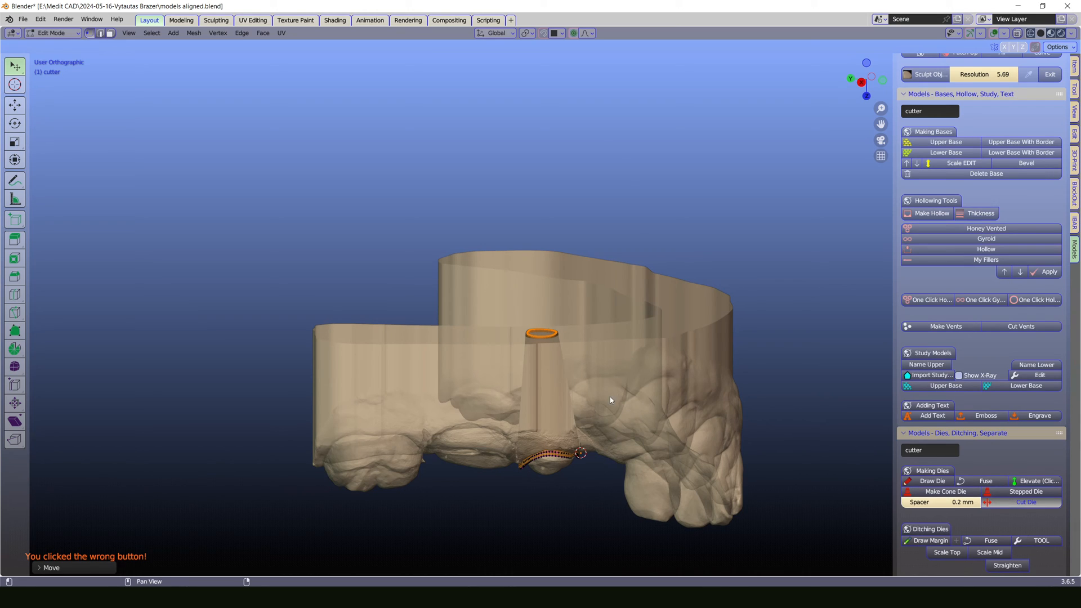
pyautogui.moveTo(590, 357); pyautogui.dragTo(613, 310, button='middle')
pyautogui.click(467, 106)
pyautogui.press('h')
# Step: Inspect the cut premolar die's margin and the neighbouring prepared molar from the side and occlusal directions
pyautogui.moveTo(332, 217); pyautogui.dragTo(497, 261, button='middle')
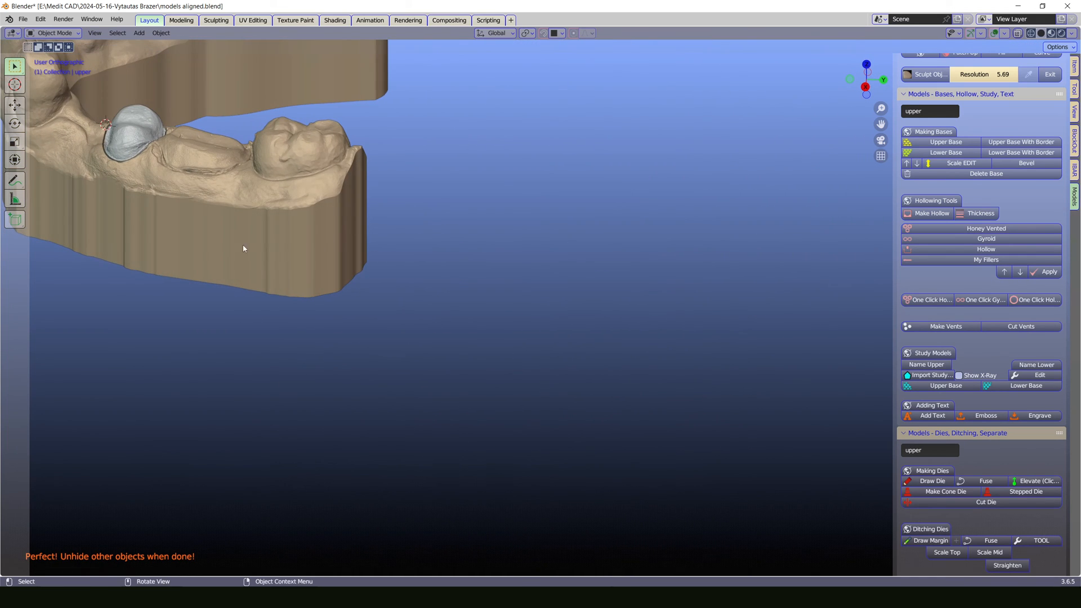
pyautogui.keyDown('shift'); pyautogui.moveTo(194, 235); pyautogui.dragTo(531, 362, button='middle'); pyautogui.keyUp('shift')
pyautogui.scroll(6, 531, 362)
pyautogui.keyDown('shift'); pyautogui.moveTo(371, 289); pyautogui.dragTo(550, 387, button='middle'); pyautogui.keyUp('shift')
pyautogui.moveTo(416, 353); pyautogui.dragTo(482, 450, button='middle')
pyautogui.scroll(2, 440, 306)
pyautogui.scroll(-6, 457, 394)
pyautogui.scroll(7, 628, 315)
pyautogui.keyDown('shift'); pyautogui.moveTo(653, 296); pyautogui.dragTo(416, 356, button='middle'); pyautogui.keyUp('shift')
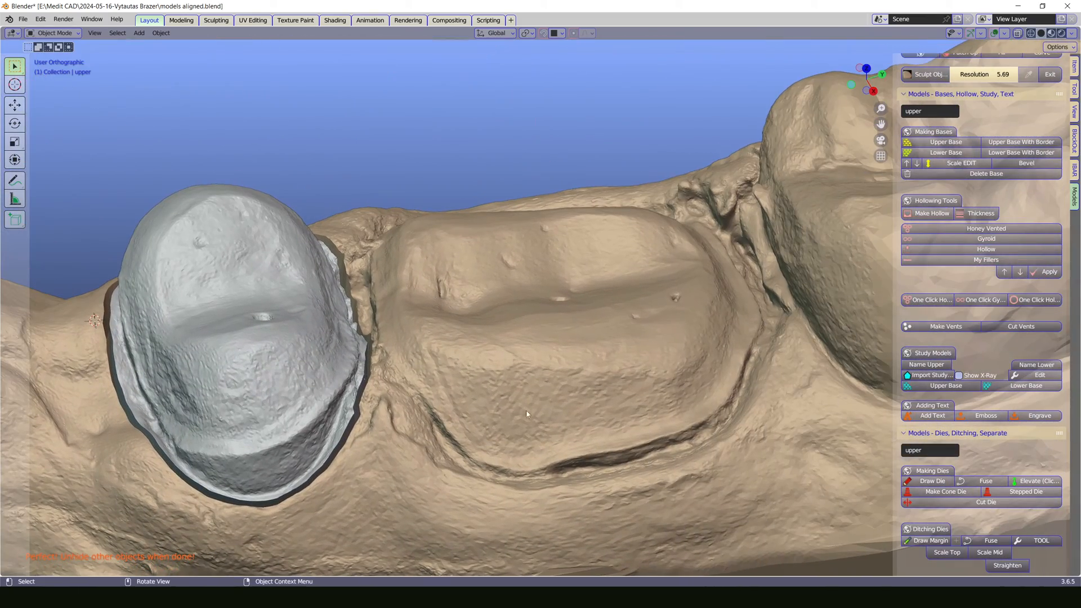
pyautogui.moveTo(509, 321); pyautogui.dragTo(498, 386, button='middle')
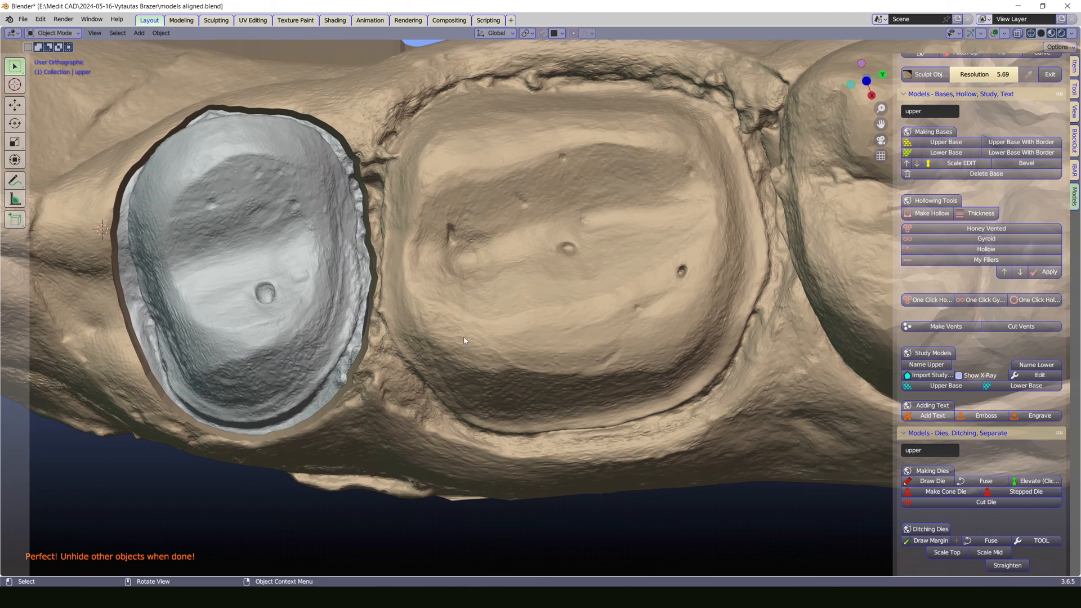
pyautogui.moveTo(461, 286); pyautogui.dragTo(454, 347, button='middle')
pyautogui.scroll(-4, 454, 337)
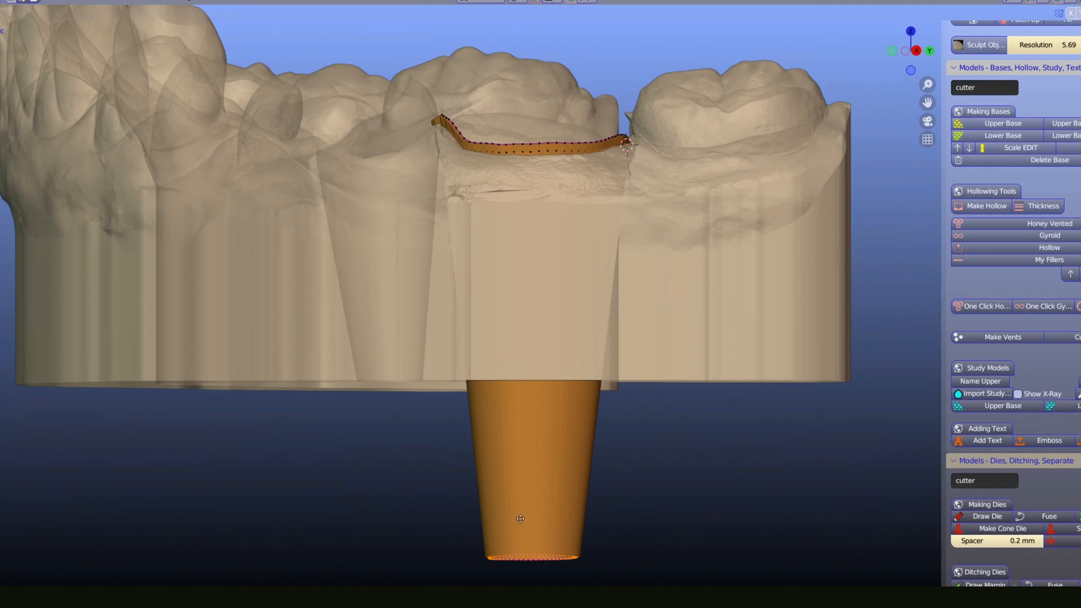
# Step: Raise the molar cone die's apex to the underside of the lower base and shift it between the base walls
pyautogui.press('g')
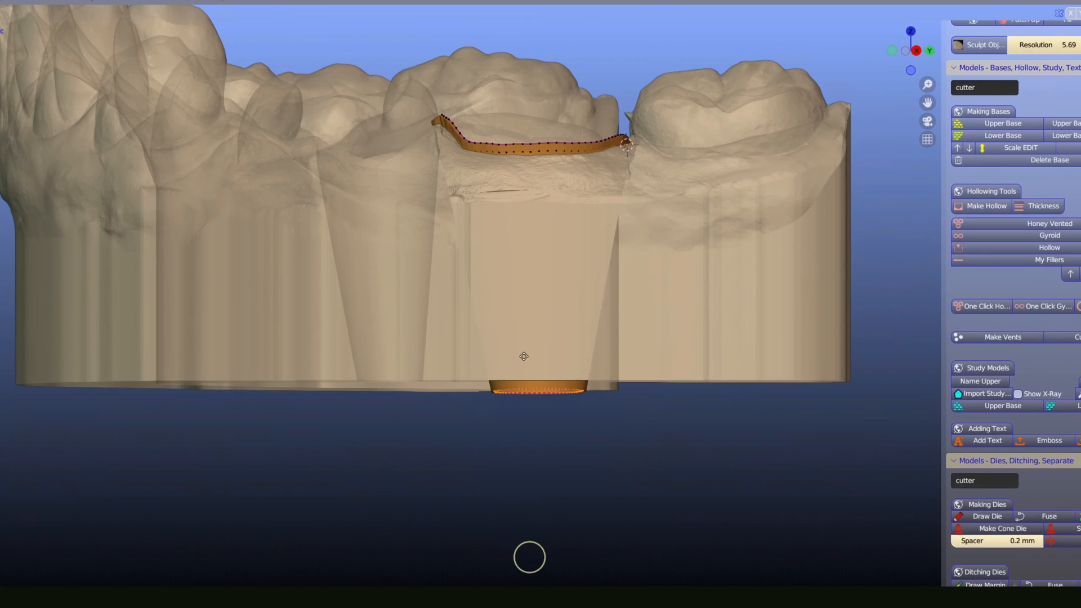
pyautogui.click(520, 350)
pyautogui.moveTo(520, 350); pyautogui.dragTo(502, 385, button='middle')
pyautogui.press('g')
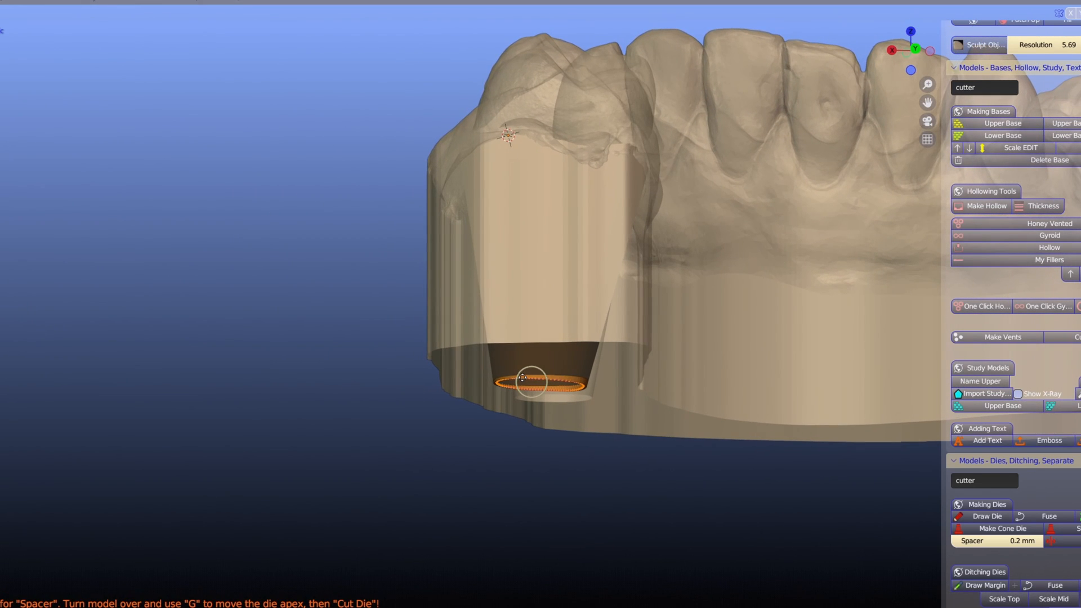
pyautogui.click(525, 376)
# Step: Centre the molar cone die's apex under the preparation and adjust its height along the Z axis
pyautogui.moveTo(524, 376); pyautogui.dragTo(571, 355, button='middle')
pyautogui.press('g')
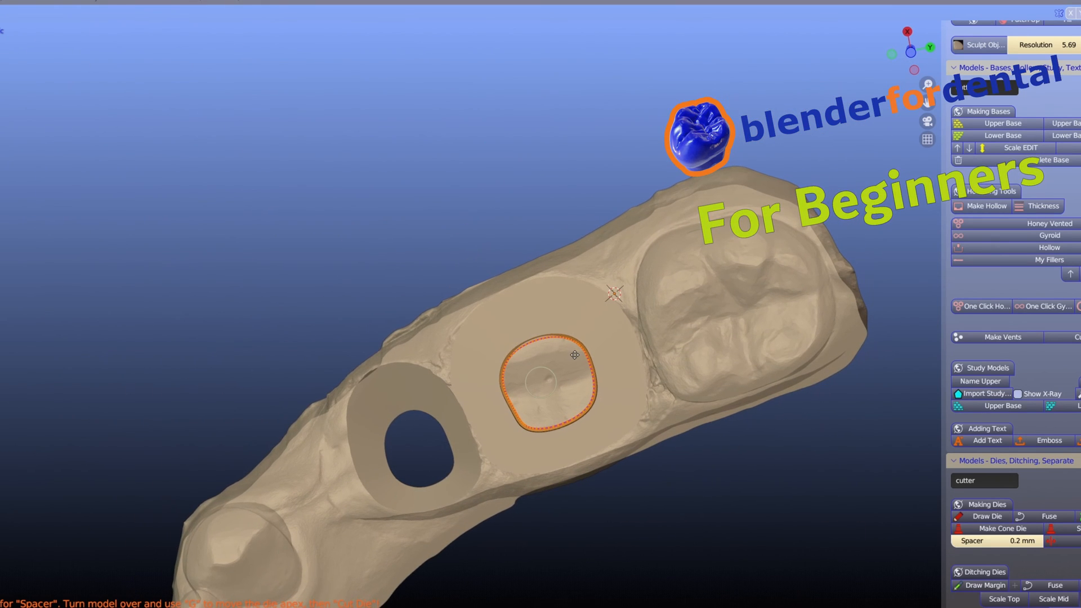
pyautogui.click(574, 355)
pyautogui.moveTo(574, 355); pyautogui.dragTo(513, 380, button='middle')
pyautogui.press('g')
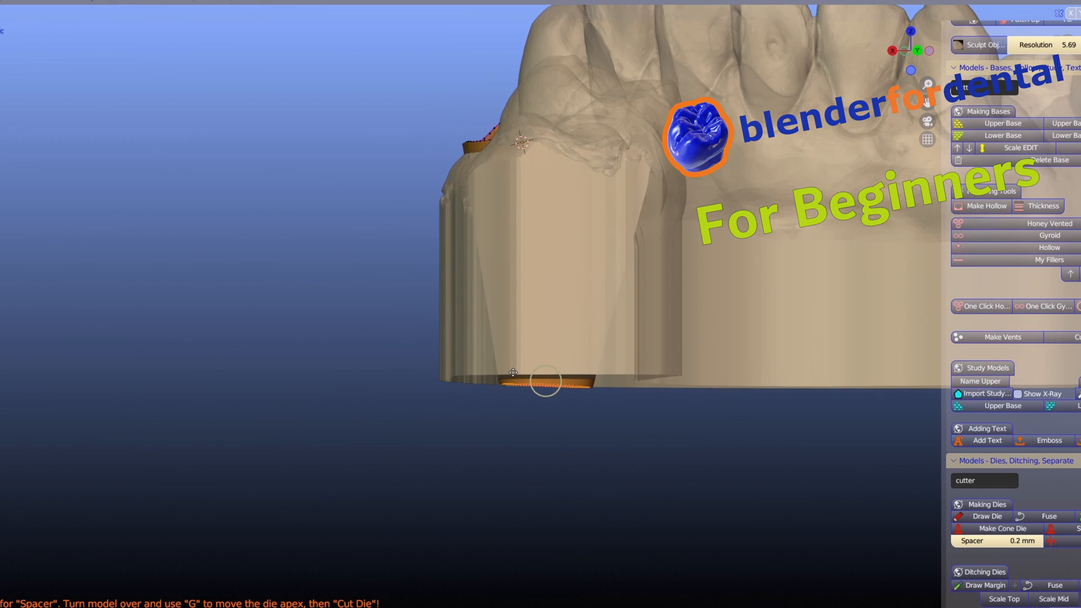
pyautogui.press('z')
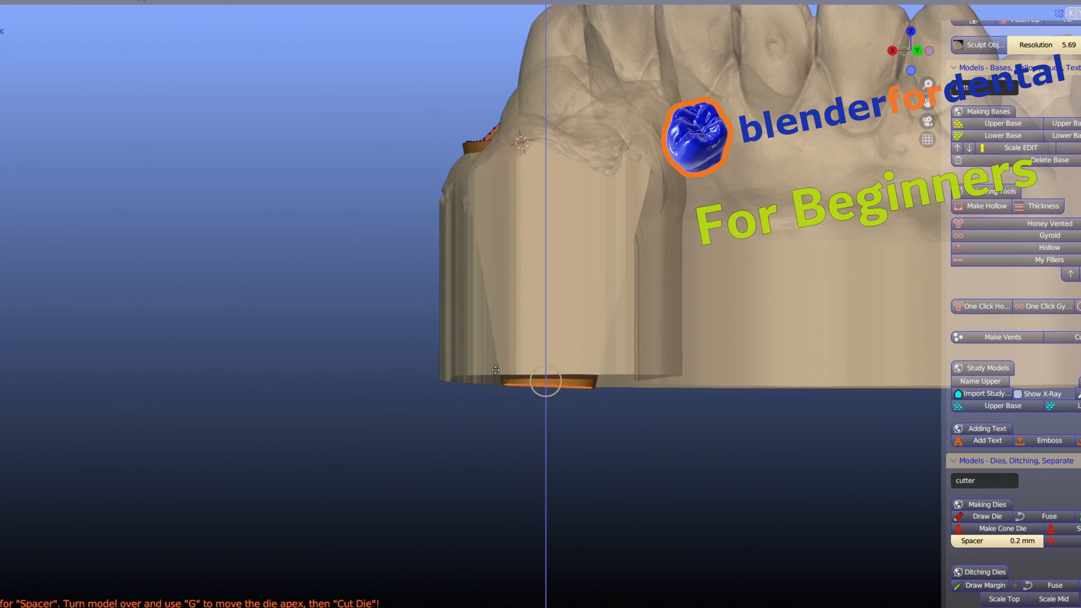
pyautogui.click(492, 372)
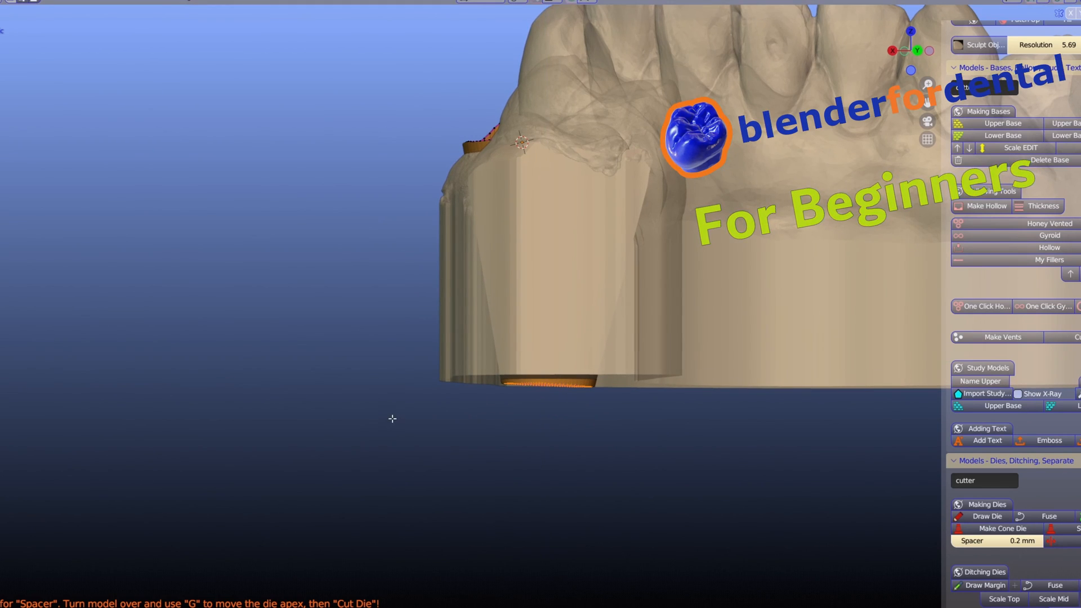
pyautogui.moveTo(392, 419); pyautogui.dragTo(509, 419, button='middle')
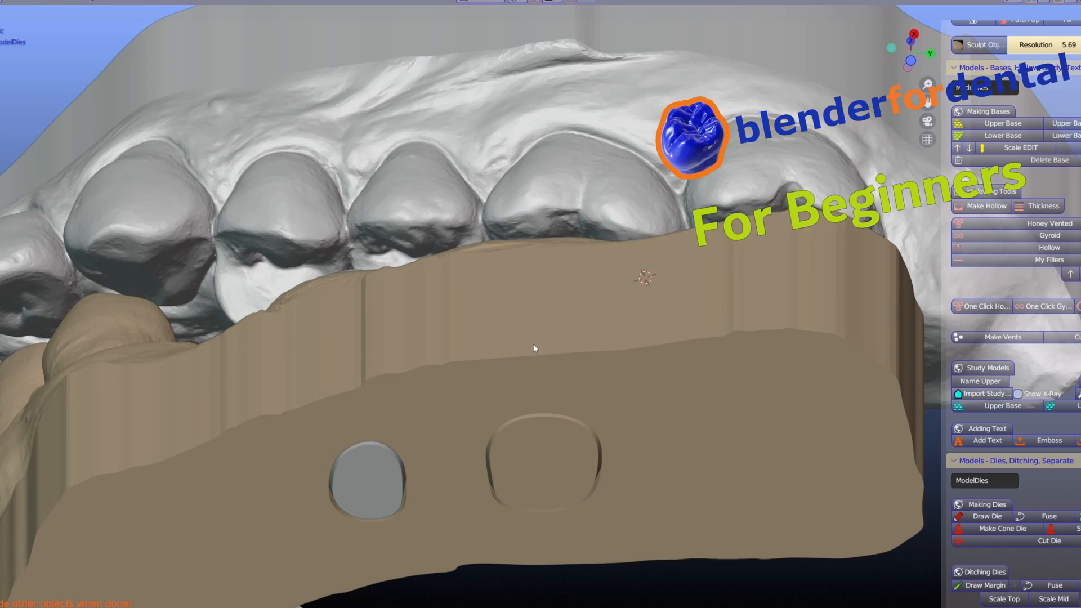
# Step: Isolate the selected model and inspect the molar die cut from several angles
pyautogui.moveTo(532, 344); pyautogui.dragTo(466, 144, button='middle')
pyautogui.click(476, 282)
pyautogui.hotkey('shift', 'h')
pyautogui.moveTo(454, 334); pyautogui.dragTo(437, 218, button='middle')
pyautogui.scroll(3, 416, 405)
pyautogui.moveTo(416, 406); pyautogui.dragTo(386, 290, button='middle')
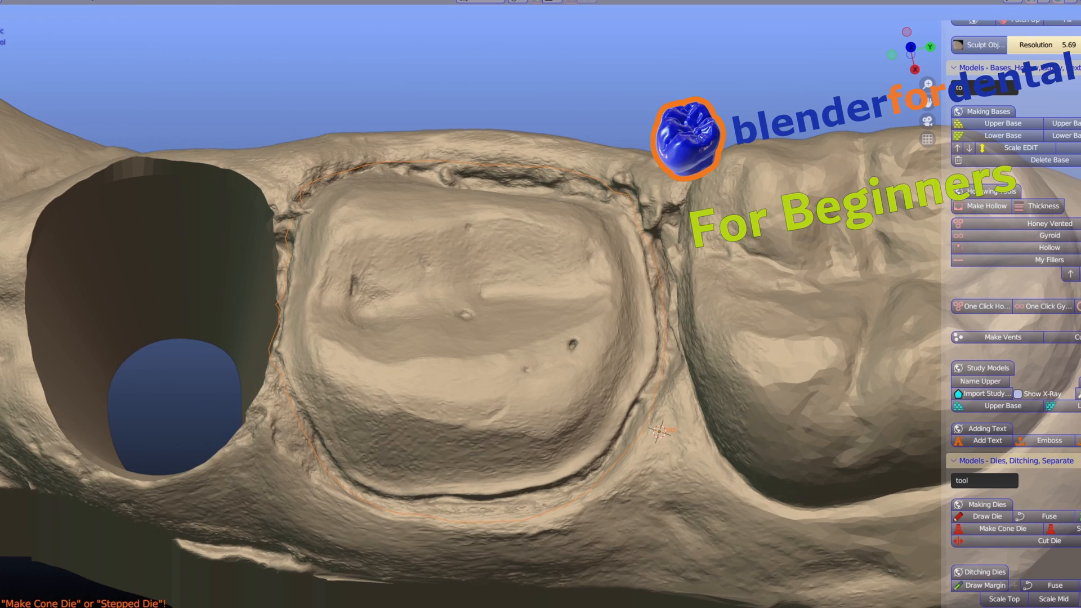
# Step: Make a cone die from the molar outline along an adjusted occlusal view
pyautogui.moveTo(563, 444); pyautogui.dragTo(515, 434, button='middle')
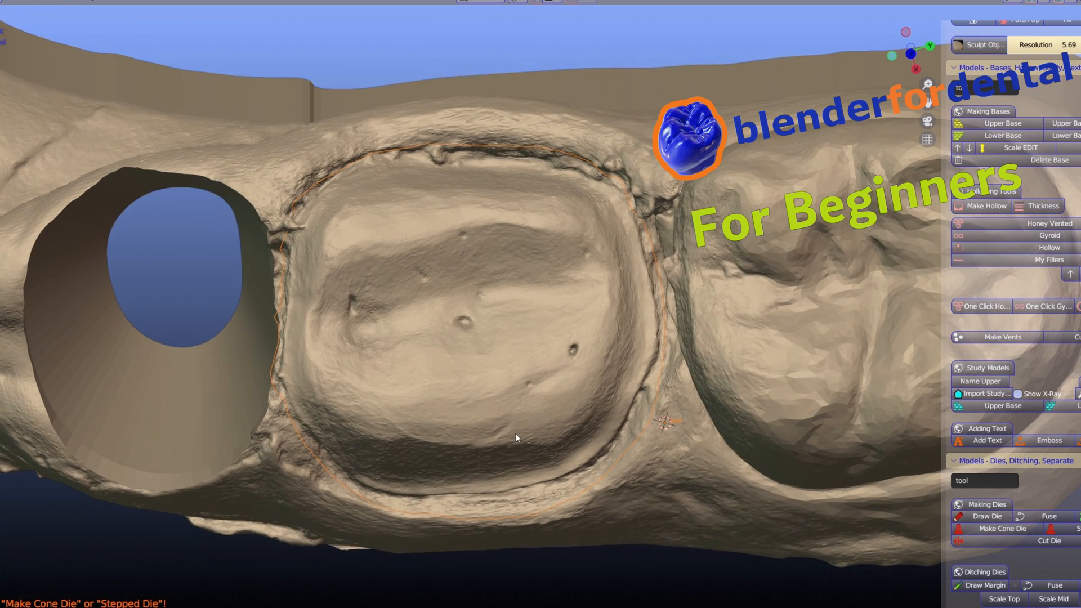
pyautogui.click(1001, 528)
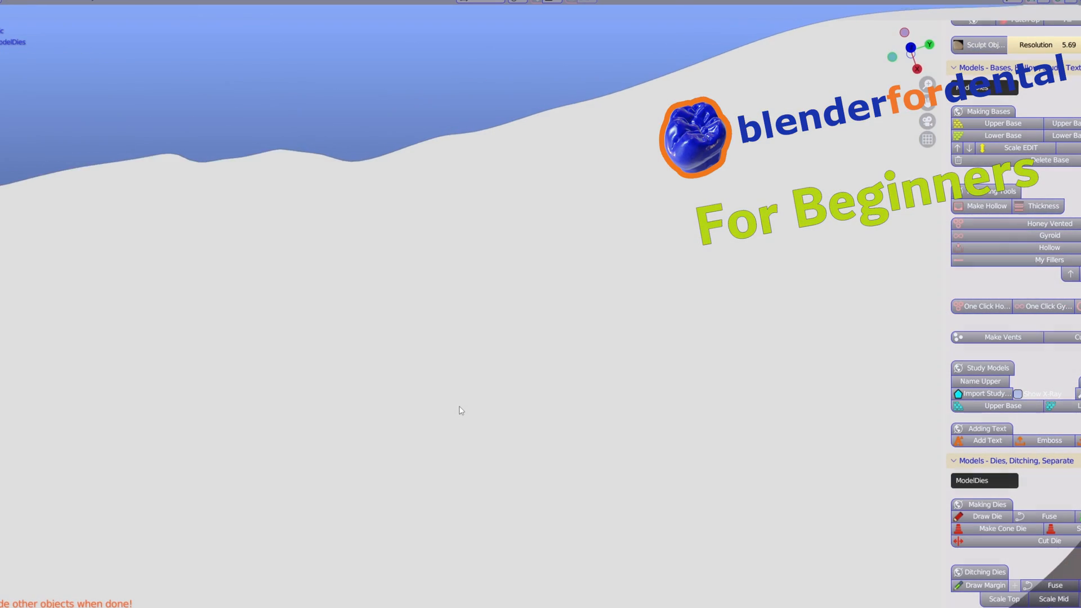
# Step: Hide the upper model covering the cut lower dies
pyautogui.moveTo(460, 409); pyautogui.dragTo(366, 357, button='middle')
pyautogui.click(622, 110)
pyautogui.press('h')
# Step: Hide the molar die and the premolar die to expose their sockets in the lower model
pyautogui.moveTo(616, 94); pyautogui.dragTo(632, 178, button='middle')
pyautogui.click(632, 179)
pyautogui.press('h')
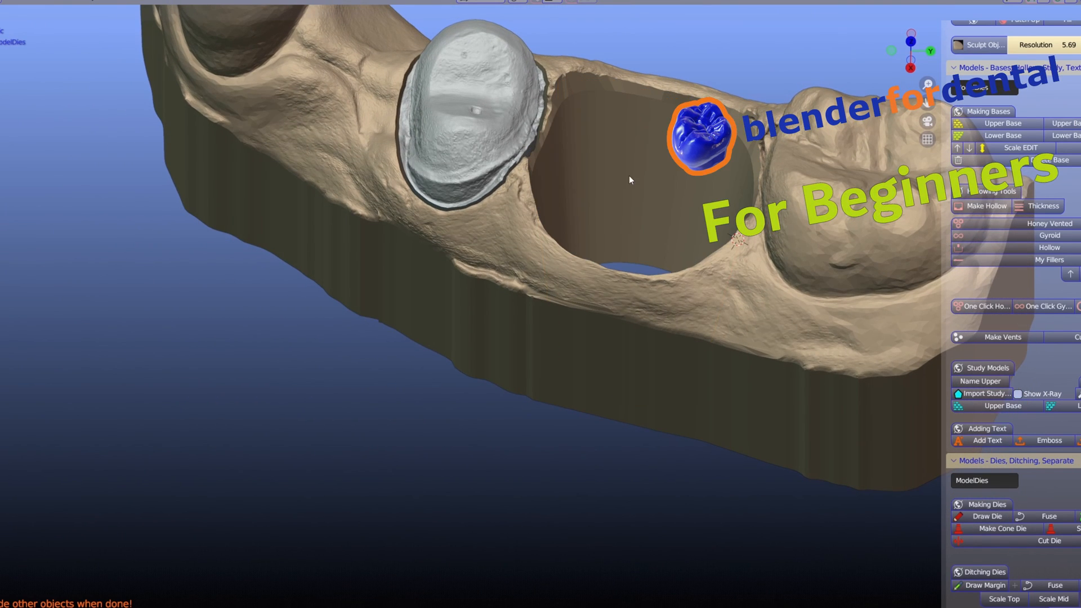
pyautogui.click(495, 136)
pyautogui.press('h')
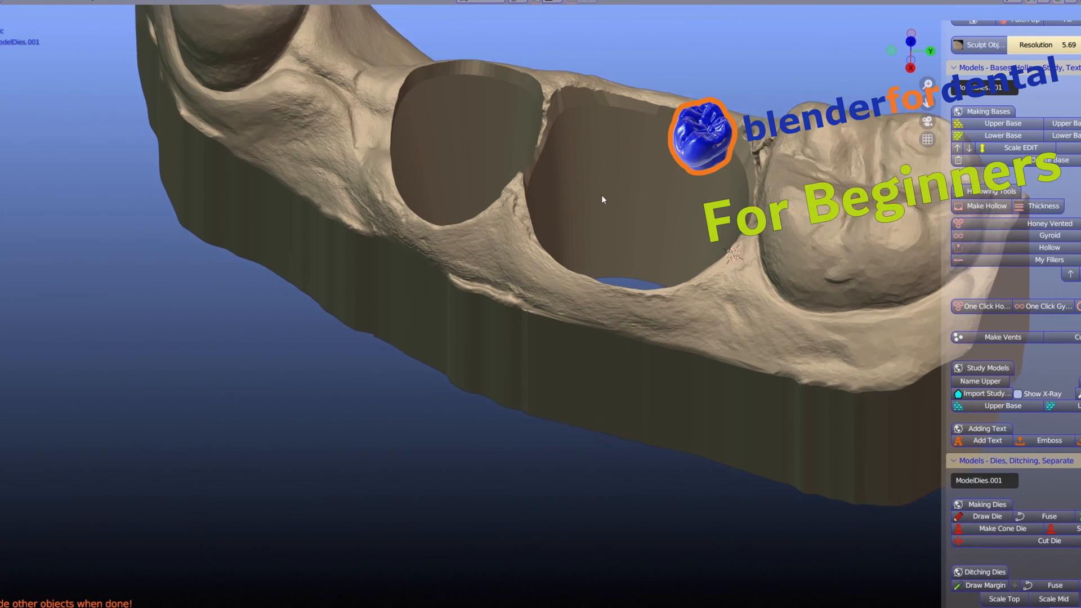